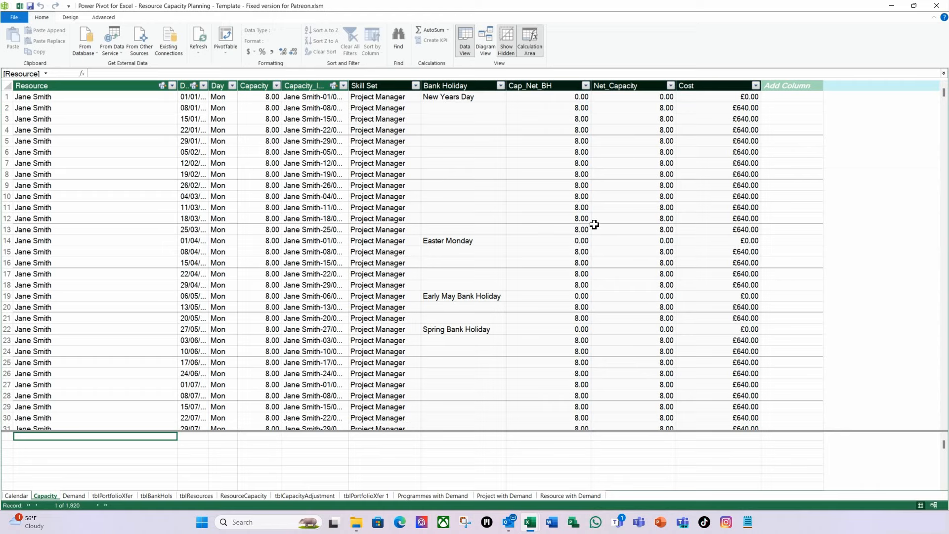
- Review the Calendar table and the data model's relationship diagram, and return to the workbook
{"action": "left_click", "coordinate": [19, 497]}
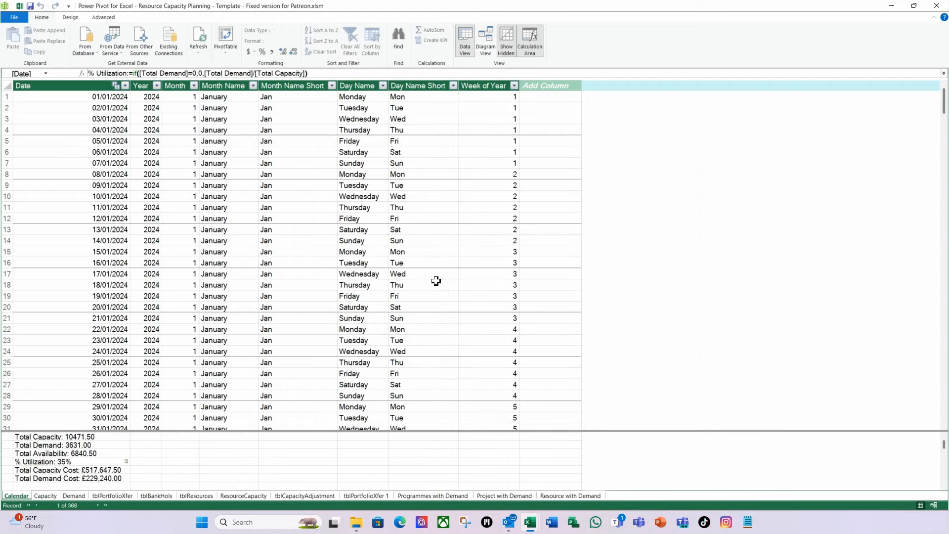
{"action": "left_click", "coordinate": [493, 48]}
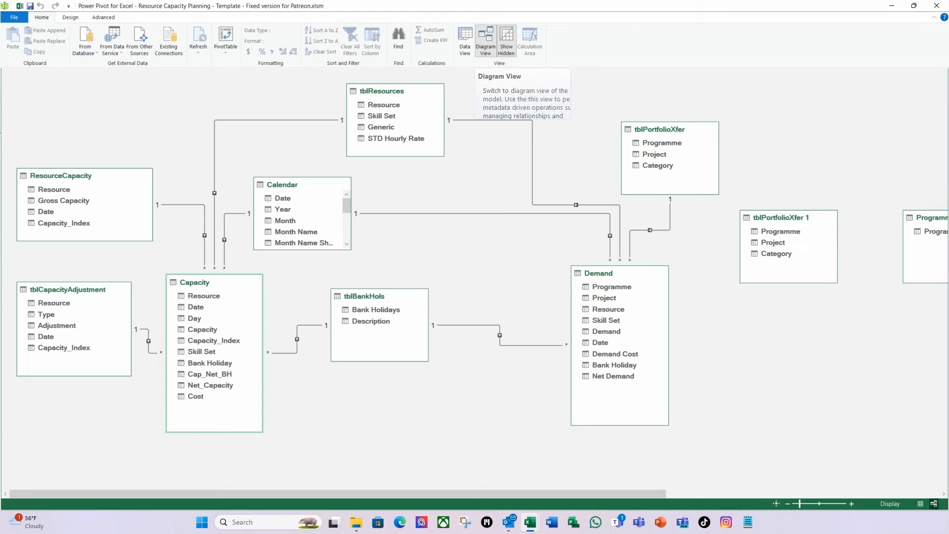
{"action": "left_click", "coordinate": [936, 6]}
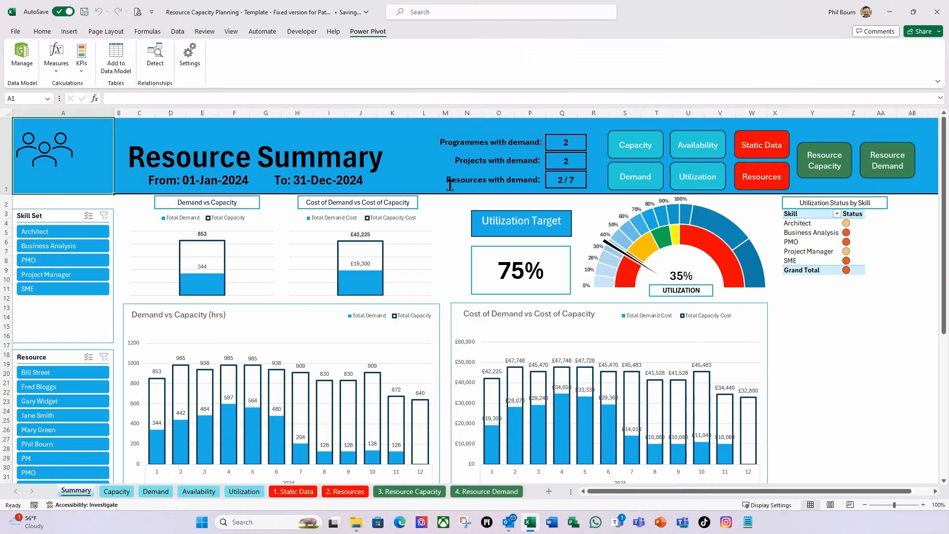
- Examine the demand, capacity, cost, availability and utilization charts on the Summary sheet
{"action": "scroll", "coordinate": [177, 351], "scroll_direction": "down", "scroll_amount": 3}
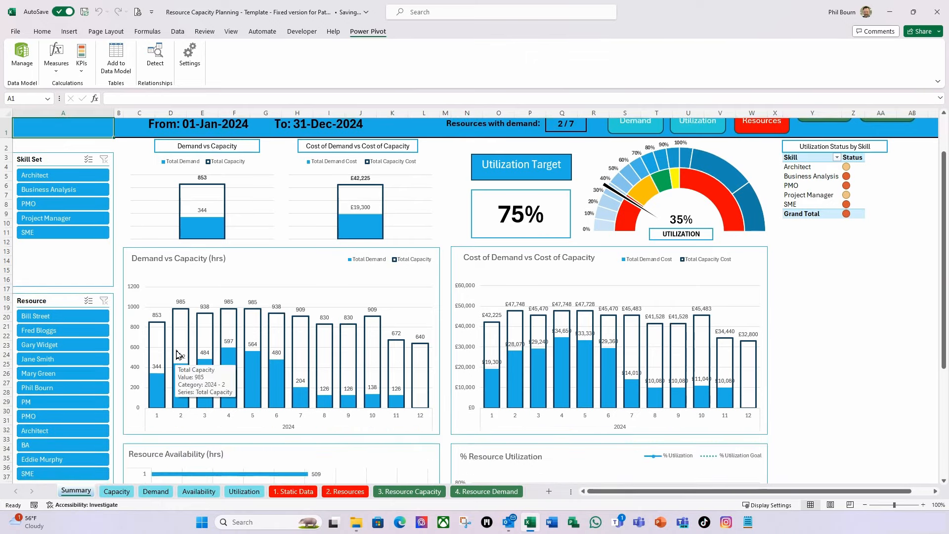
{"action": "scroll", "coordinate": [177, 351], "scroll_direction": "up", "scroll_amount": 2}
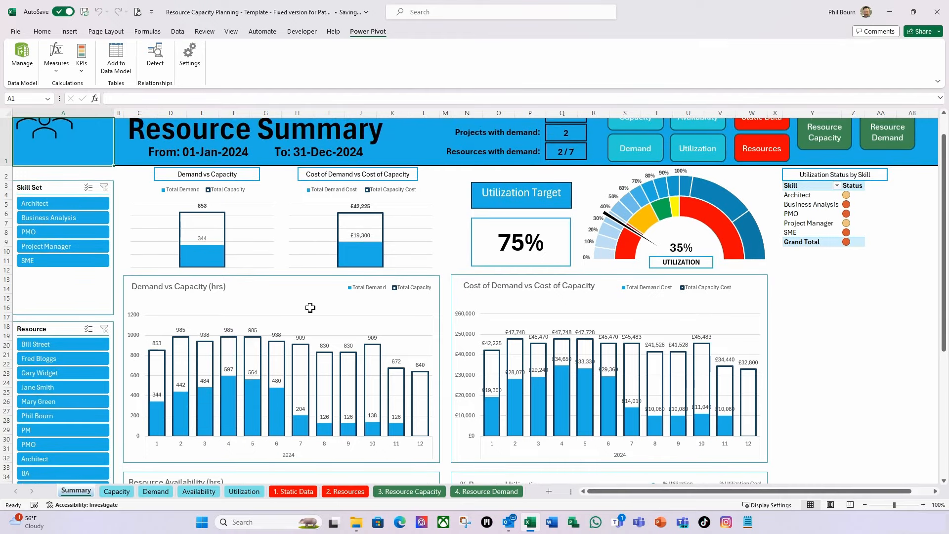
{"action": "scroll", "coordinate": [325, 318], "scroll_direction": "down", "scroll_amount": 1}
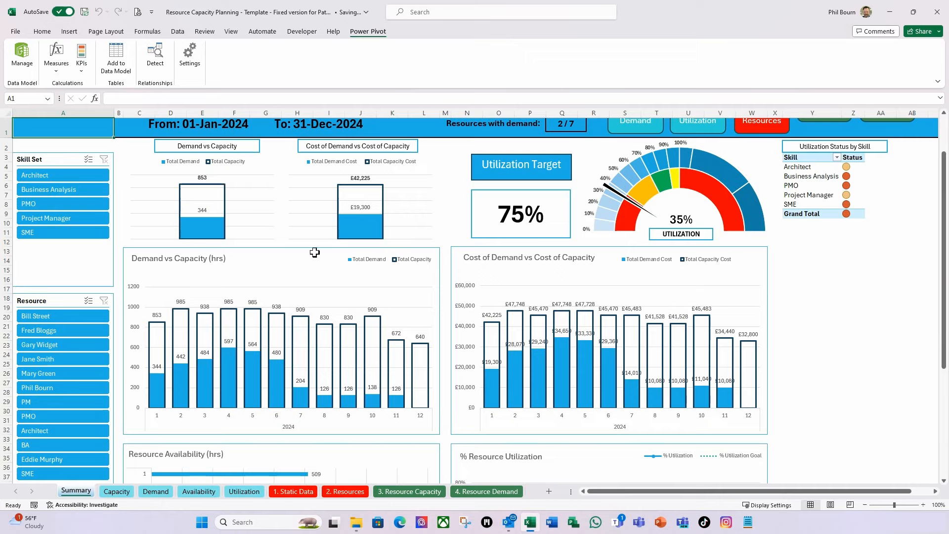
{"action": "scroll", "coordinate": [364, 279], "scroll_direction": "down", "scroll_amount": 2}
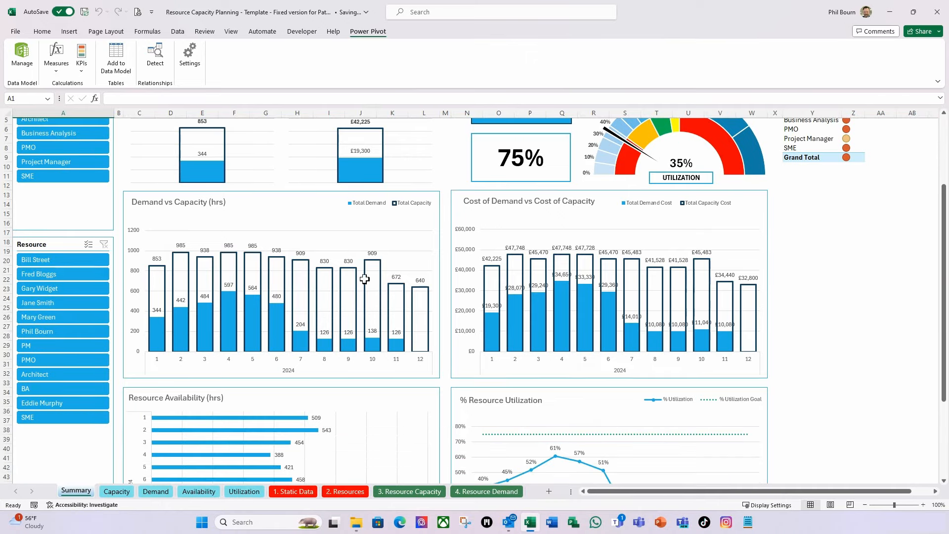
{"action": "scroll", "coordinate": [178, 282], "scroll_direction": "down", "scroll_amount": 2}
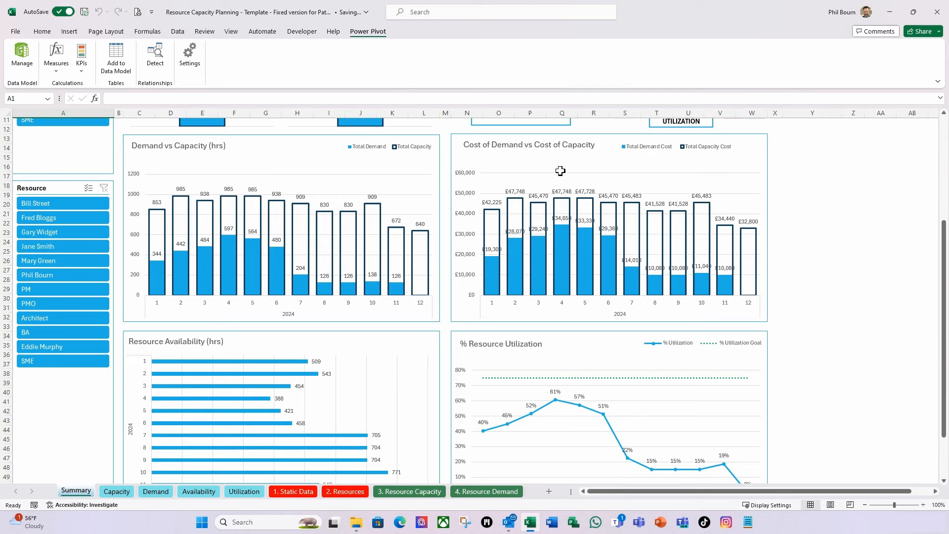
{"action": "scroll", "coordinate": [353, 364], "scroll_direction": "down", "scroll_amount": 2}
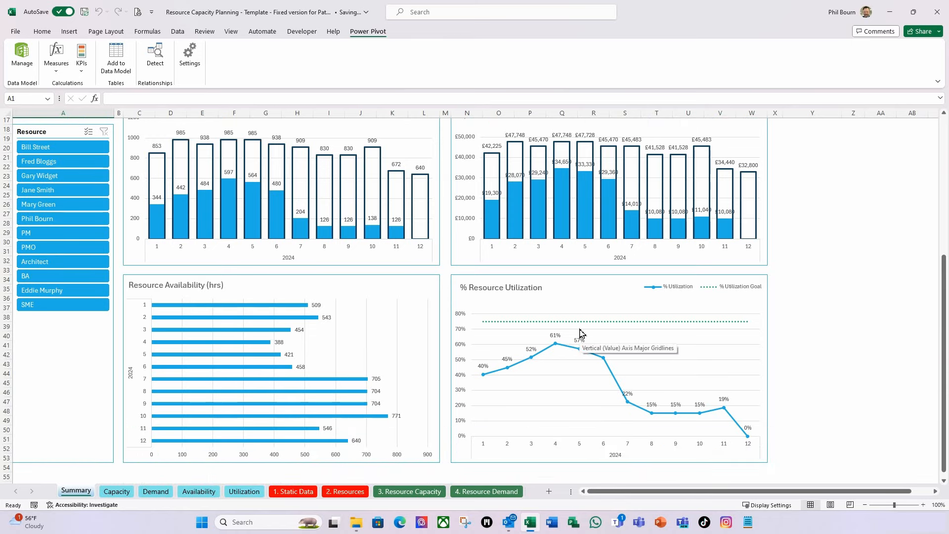
{"action": "scroll", "coordinate": [297, 371], "scroll_direction": "up", "scroll_amount": 4}
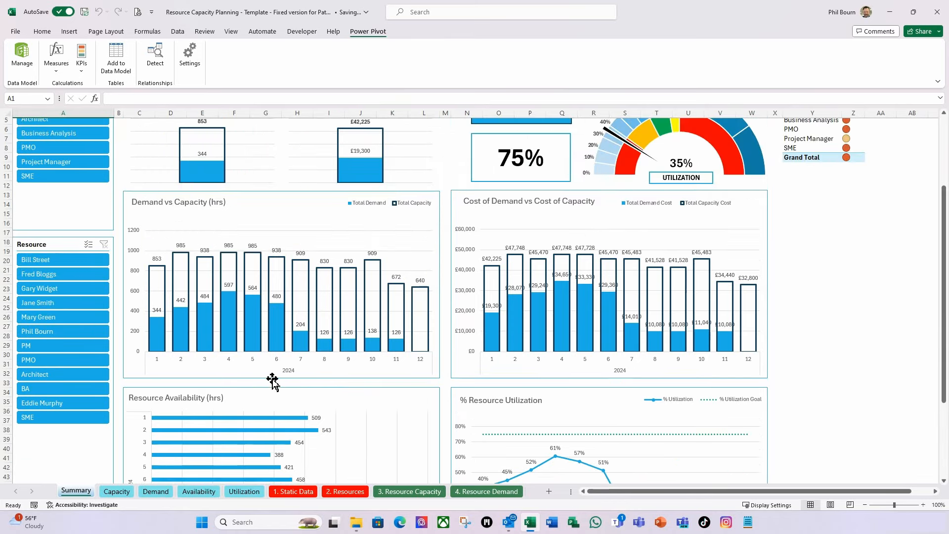
{"action": "scroll", "coordinate": [271, 381], "scroll_direction": "up", "scroll_amount": 2}
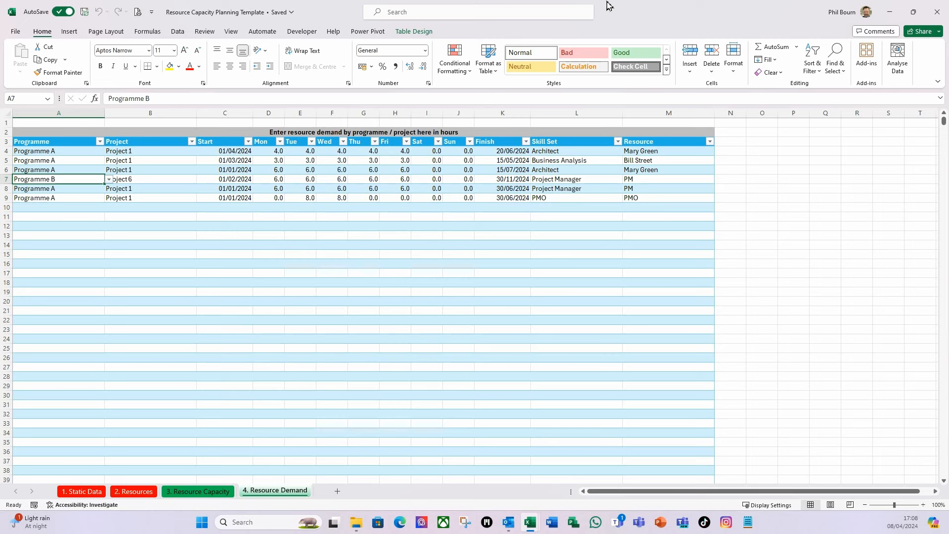
- Show the workbook's queries and connections and go to the 1. Static Data sheet
{"action": "left_click", "coordinate": [178, 32]}
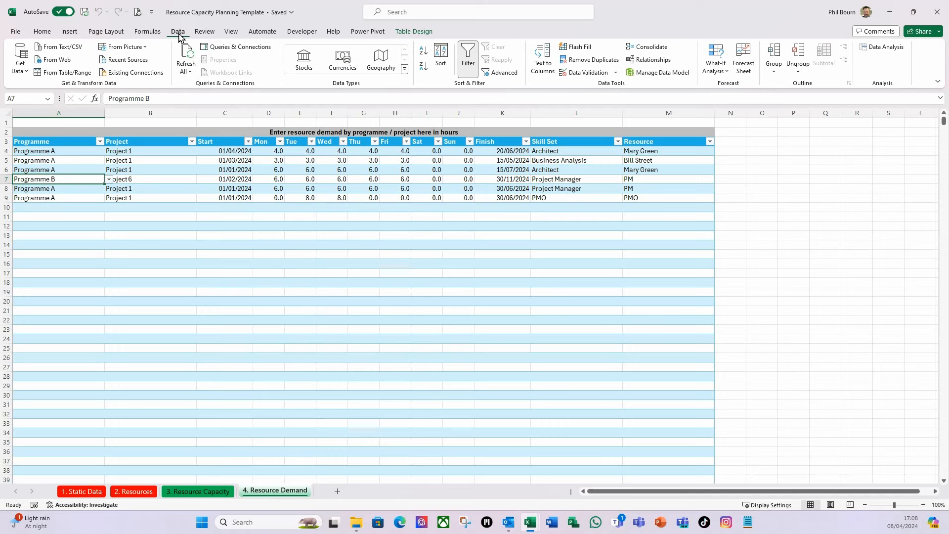
{"action": "left_click", "coordinate": [233, 48]}
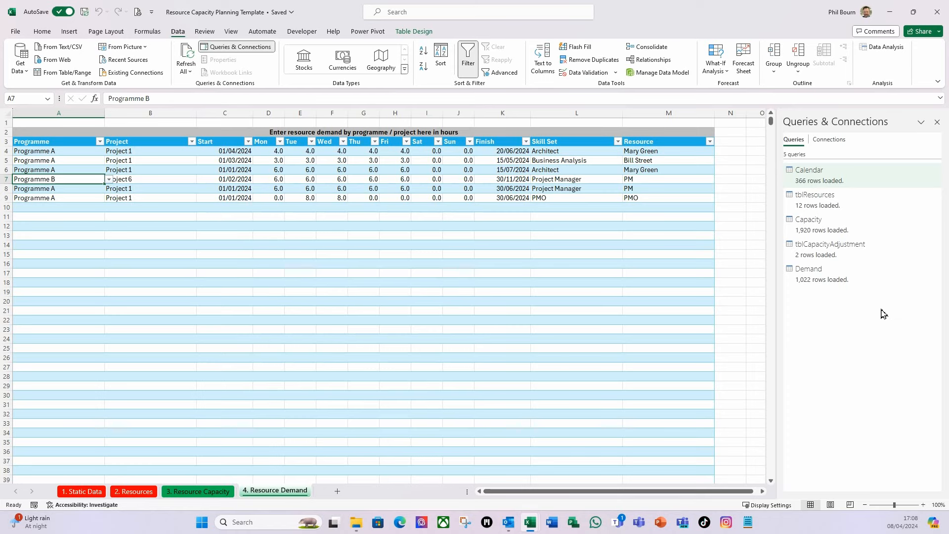
{"action": "left_click", "coordinate": [82, 491]}
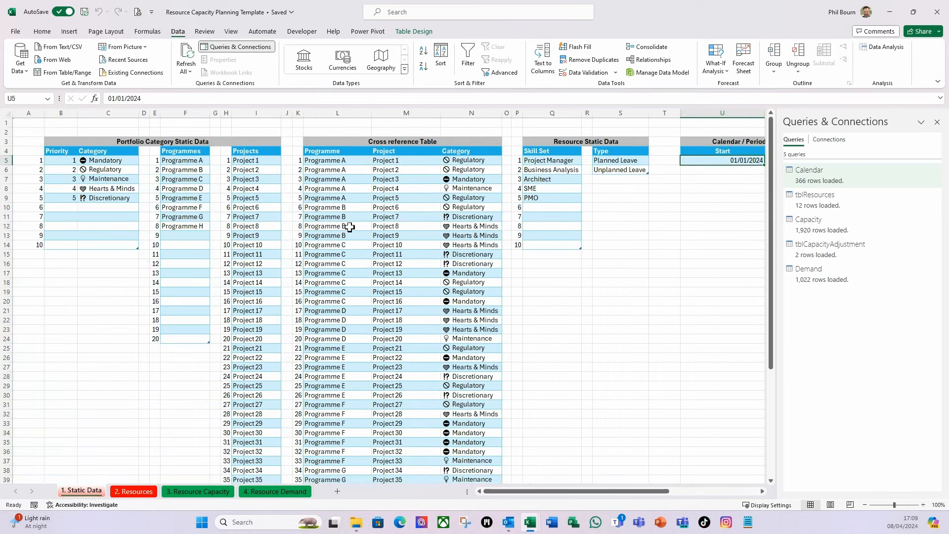
- Bring the Cross reference Table of programmes, projects and categories into Power Query as a new query
{"action": "left_click", "coordinate": [401, 191]}
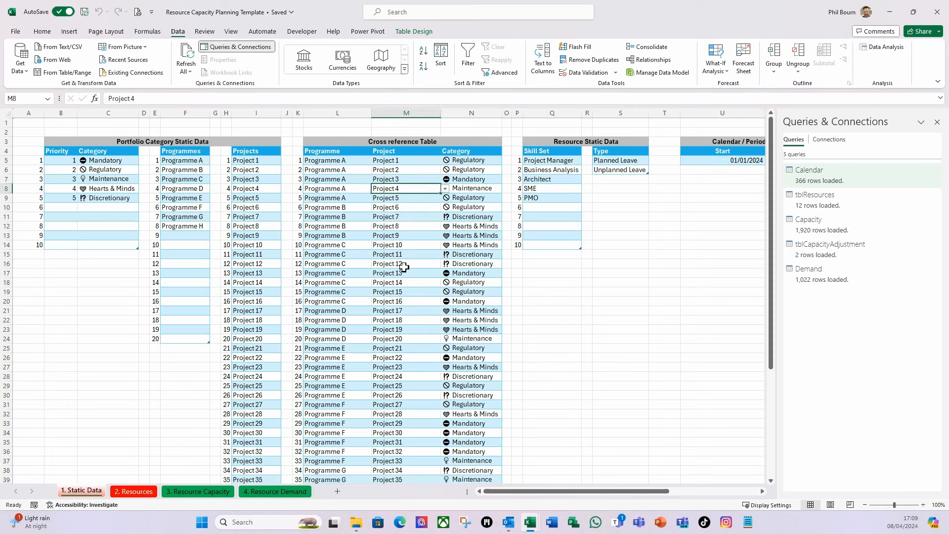
{"action": "scroll", "coordinate": [378, 414], "scroll_direction": "down", "scroll_amount": 2}
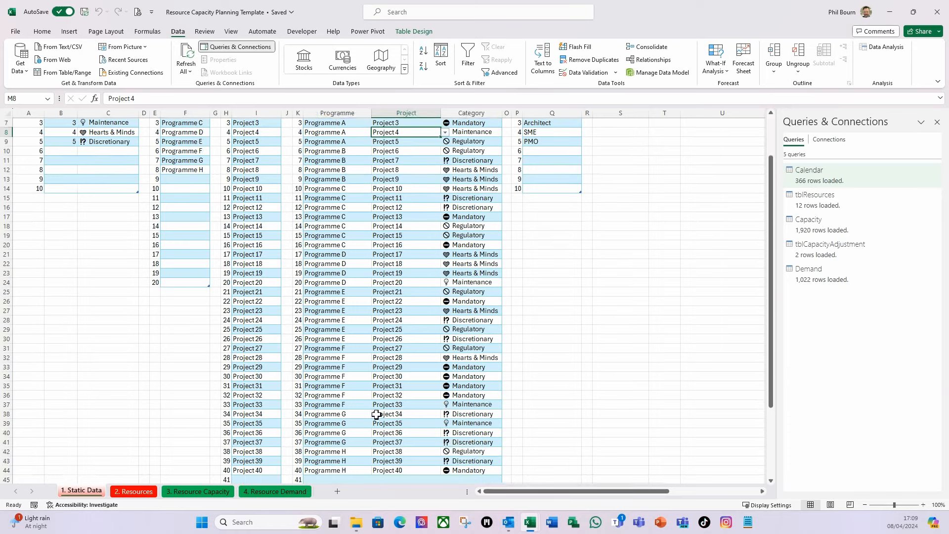
{"action": "scroll", "coordinate": [377, 414], "scroll_direction": "down", "scroll_amount": 4}
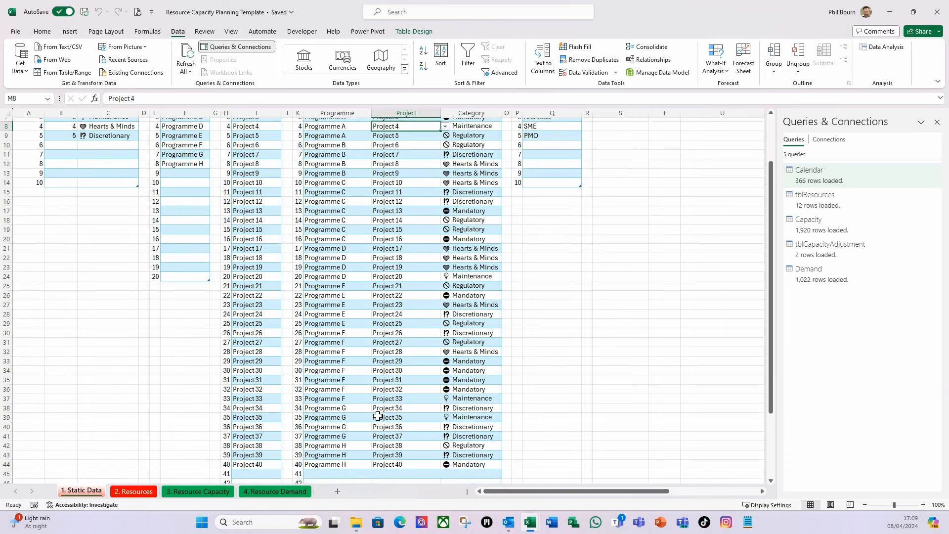
{"action": "scroll", "coordinate": [384, 446], "scroll_direction": "up", "scroll_amount": 6}
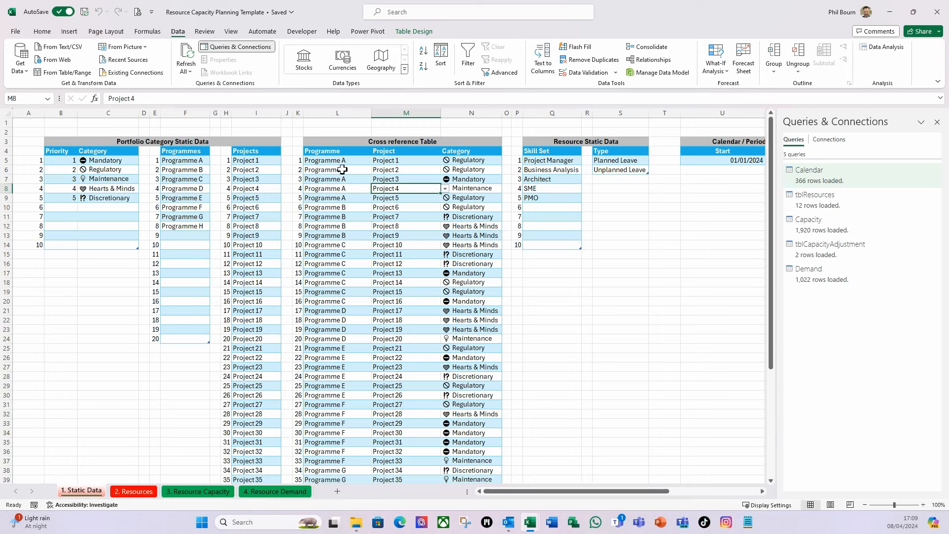
{"action": "left_click", "coordinate": [338, 170]}
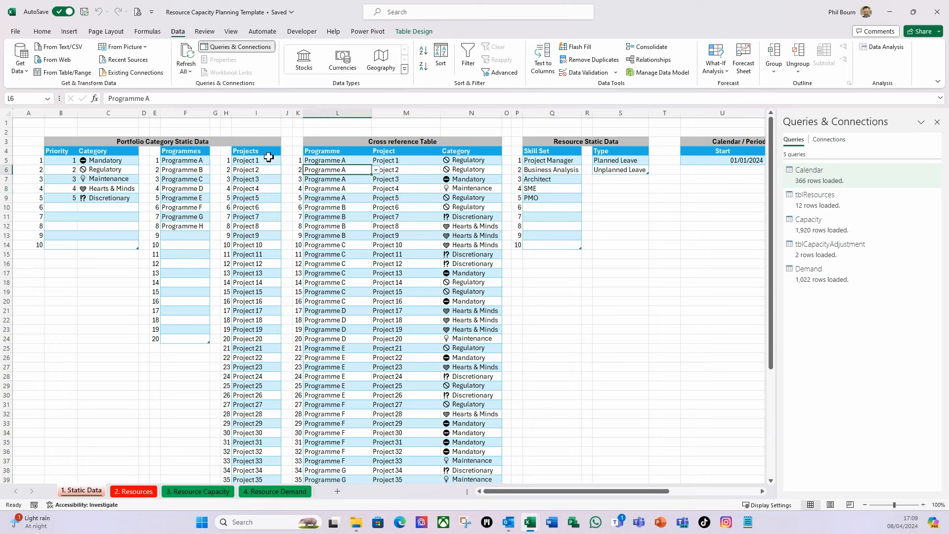
{"action": "left_click", "coordinate": [59, 74]}
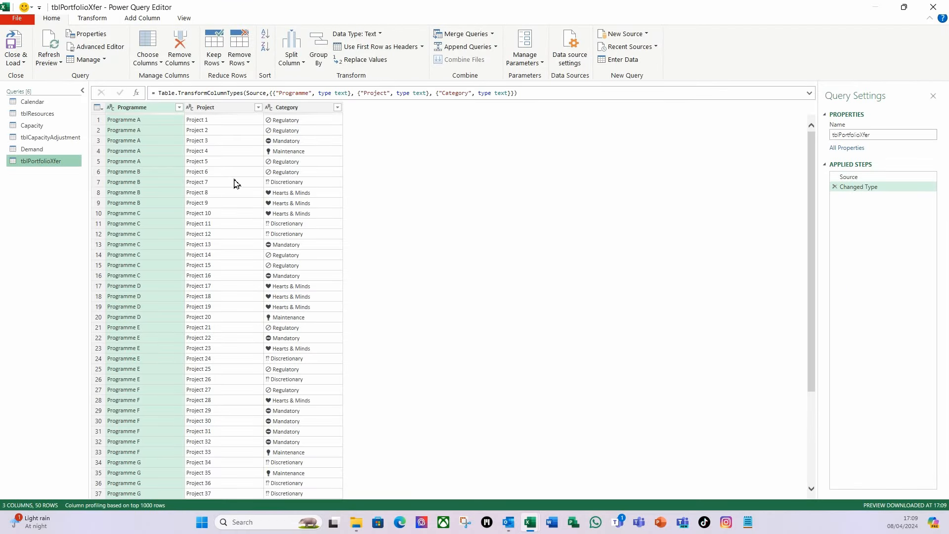
- Filter the null rows out of the Programme column in the tblPortfolioXfer query
{"action": "left_click", "coordinate": [179, 108]}
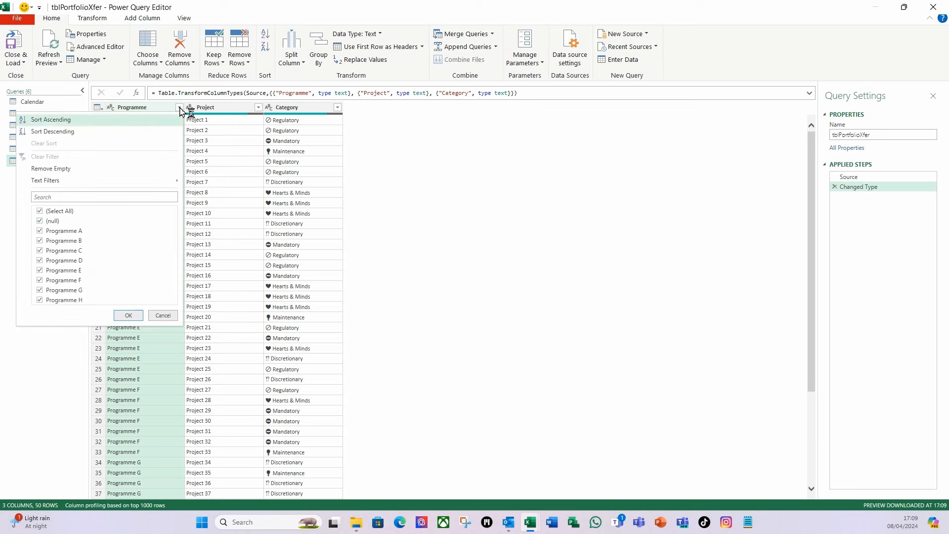
{"action": "left_click", "coordinate": [49, 221]}
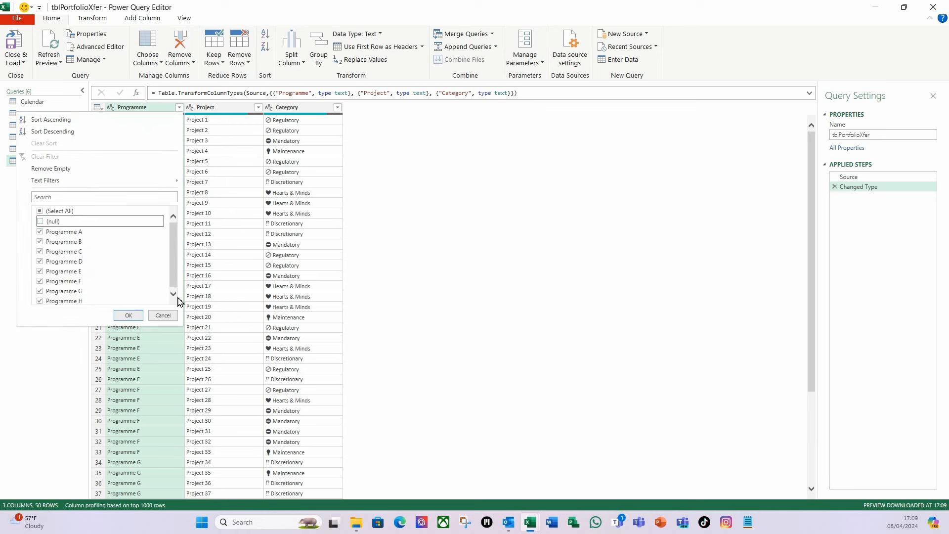
{"action": "left_click", "coordinate": [128, 315]}
{"action": "scroll", "coordinate": [197, 236], "scroll_direction": "down", "scroll_amount": 1}
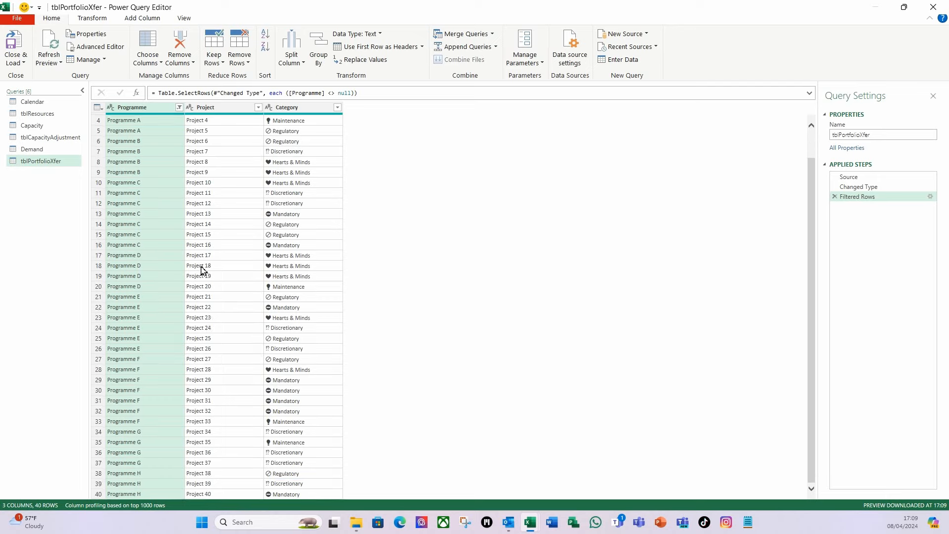
{"action": "scroll", "coordinate": [202, 274], "scroll_direction": "up", "scroll_amount": 1}
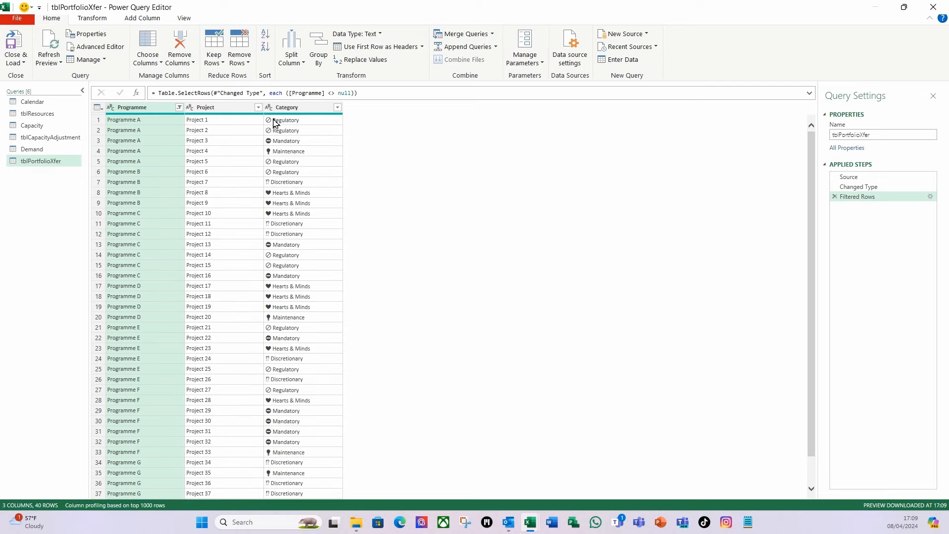
- Load the tblPortfolioXfer query as a connection only and add its data to the data model
{"action": "left_click", "coordinate": [22, 63]}
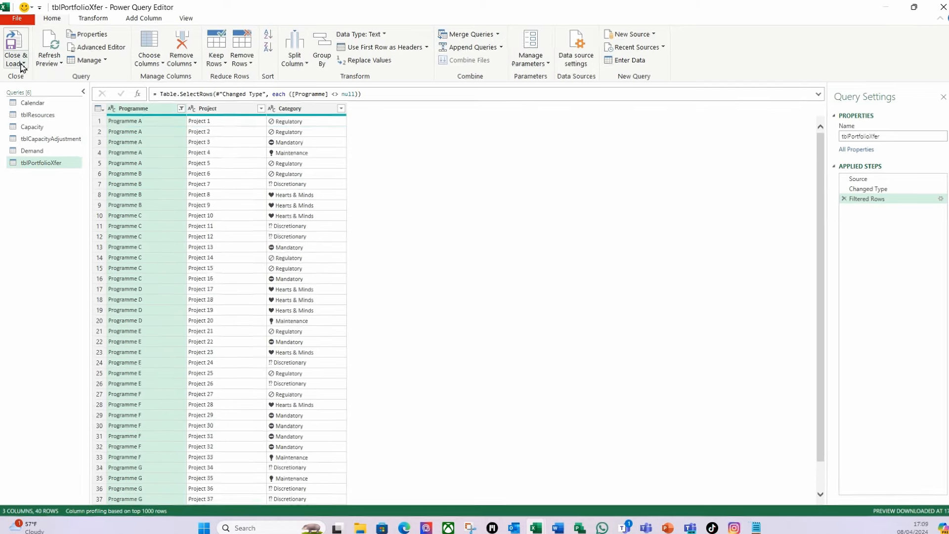
{"action": "left_click", "coordinate": [23, 118]}
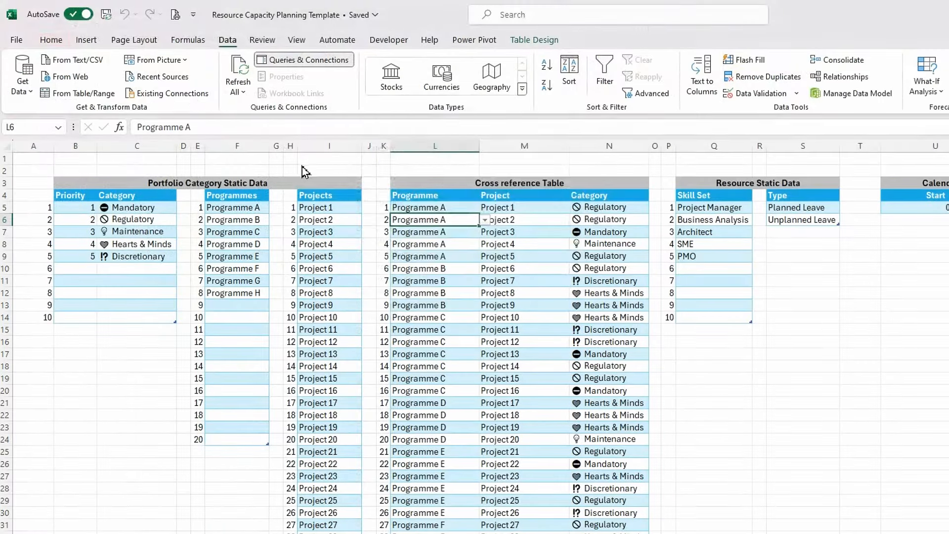
{"action": "left_click", "coordinate": [424, 195]}
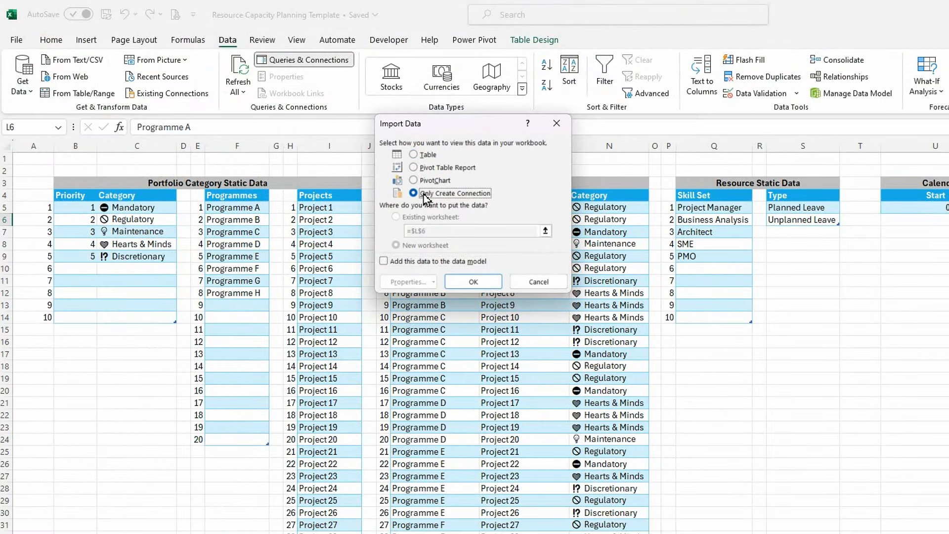
{"action": "left_click", "coordinate": [387, 262]}
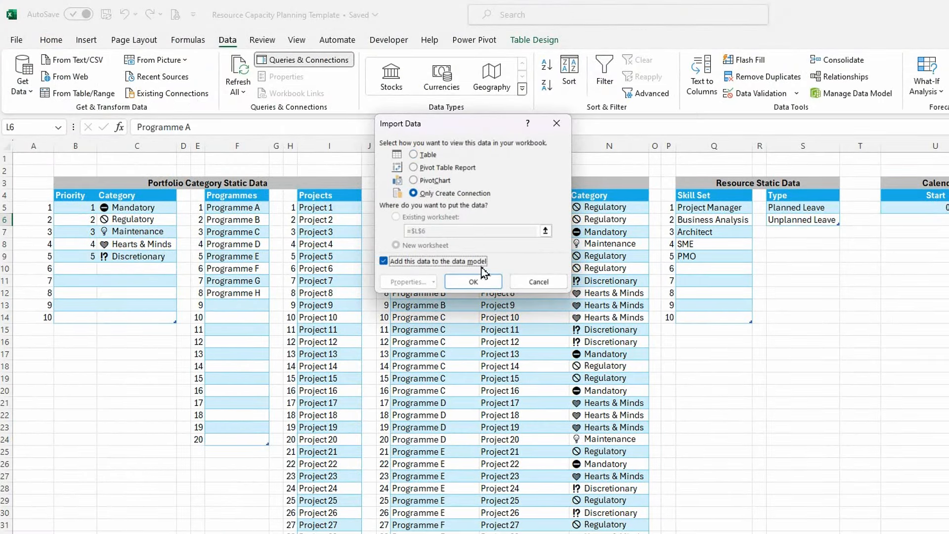
{"action": "left_click", "coordinate": [469, 280]}
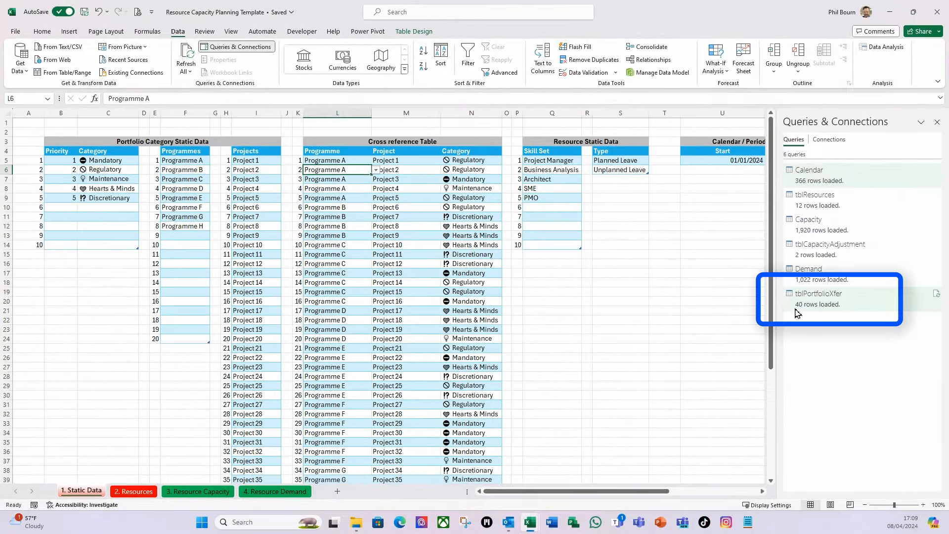
{"action": "mouse_move", "coordinate": [799, 314]}
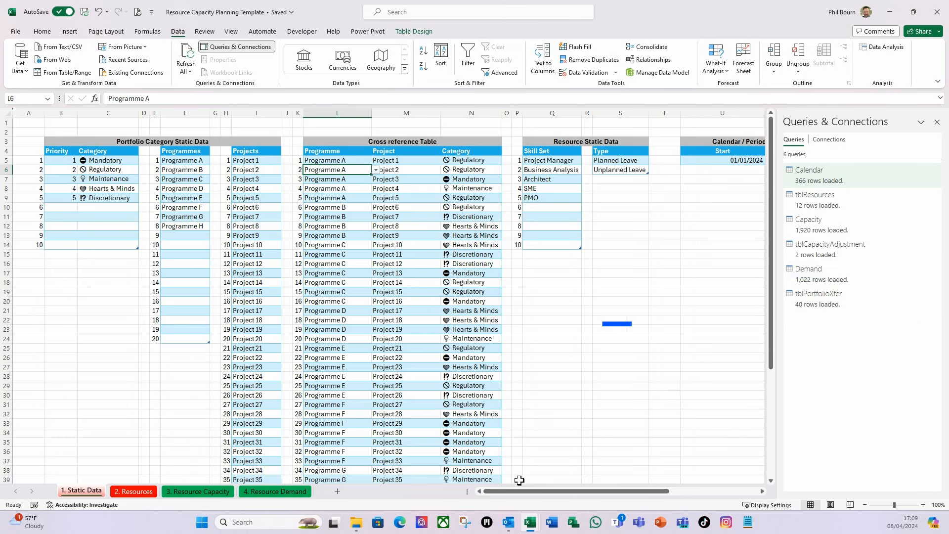
- Bring the National Holidays table on the Static Data sheet into Power Query as a new query
{"action": "left_click_drag", "start_coordinate": [517, 494], "coordinate": [607, 494]}
{"action": "left_click", "coordinate": [564, 189]}
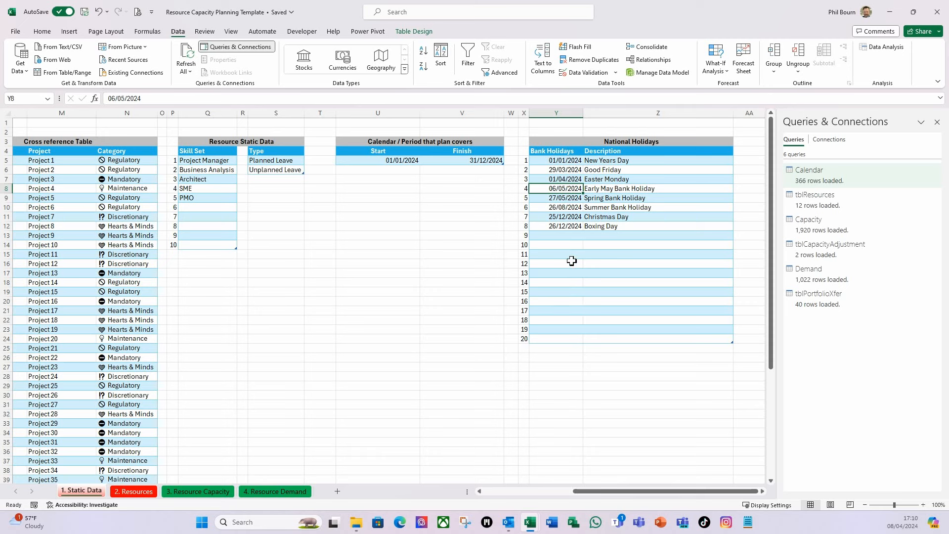
{"action": "left_click", "coordinate": [565, 173]}
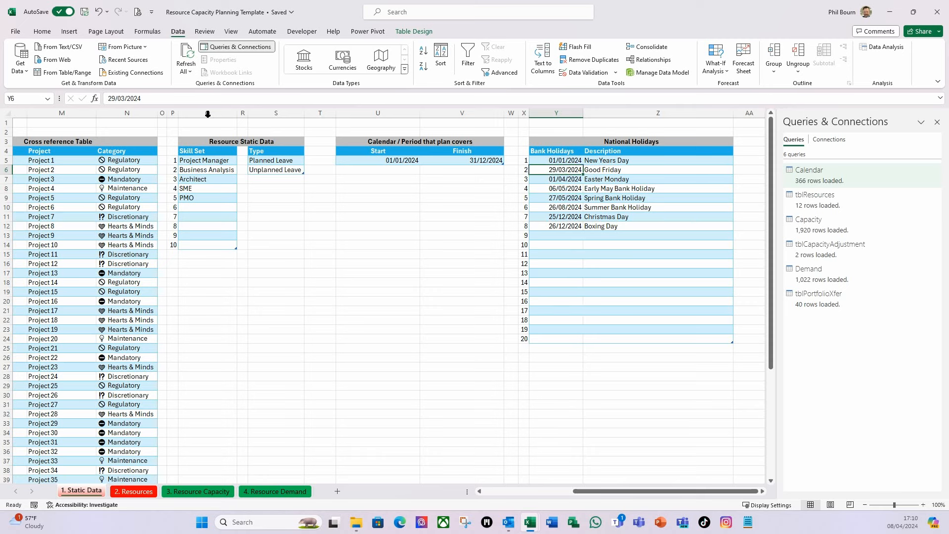
{"action": "left_click", "coordinate": [74, 76]}
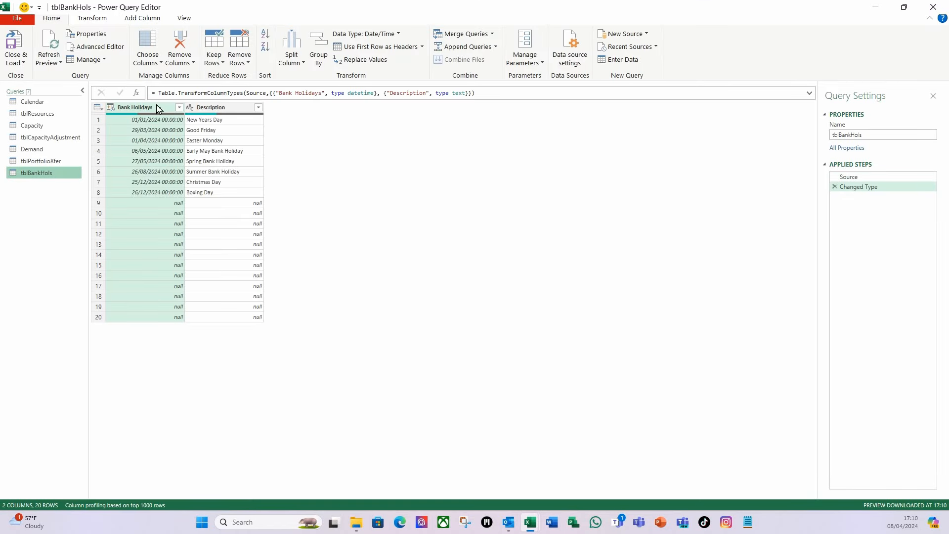
- Change the Bank Holidays column in tblBankHols to the Date data type, replacing the current type conversion
{"action": "left_click", "coordinate": [163, 108]}
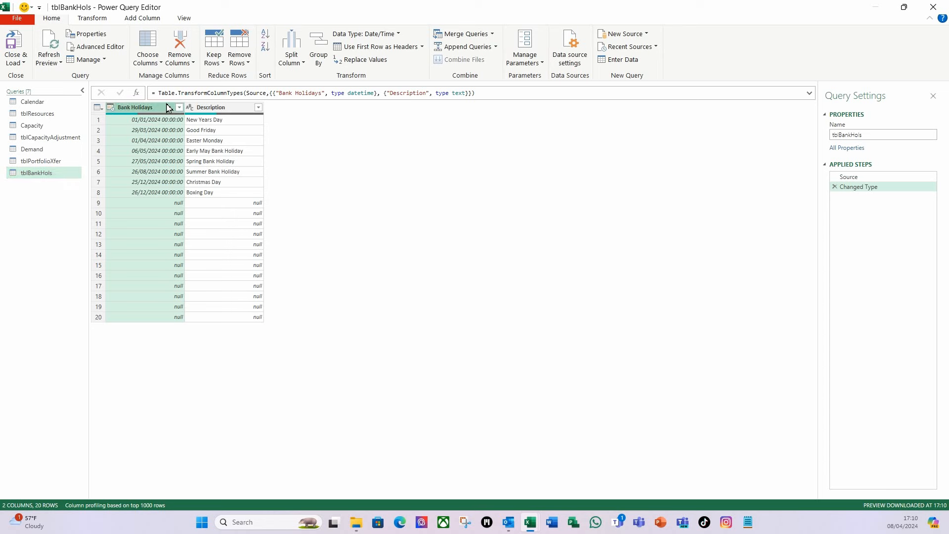
{"action": "left_click", "coordinate": [399, 34]}
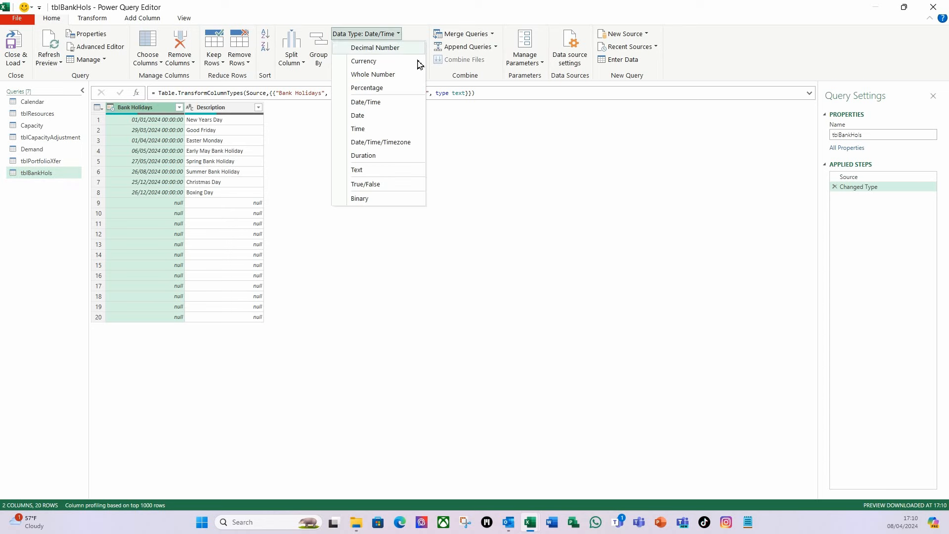
{"action": "left_click", "coordinate": [361, 114]}
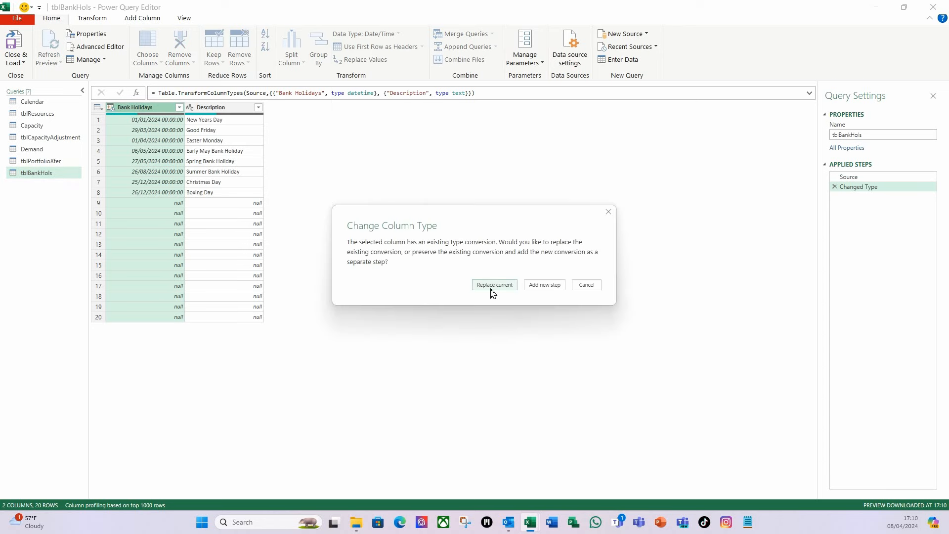
{"action": "left_click", "coordinate": [491, 287]}
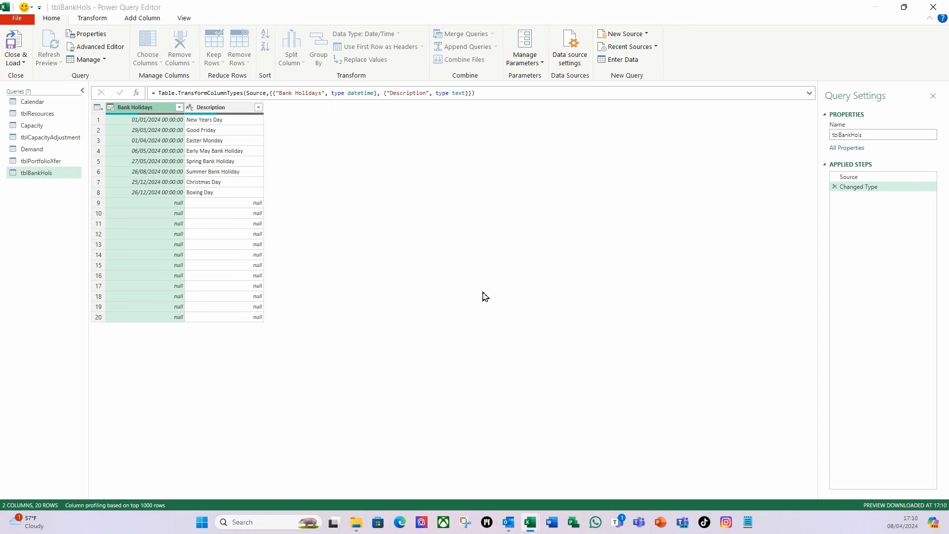
- Filter the null rows out of the Bank Holidays column, then check the filter condition and accept it
{"action": "left_click", "coordinate": [178, 107]}
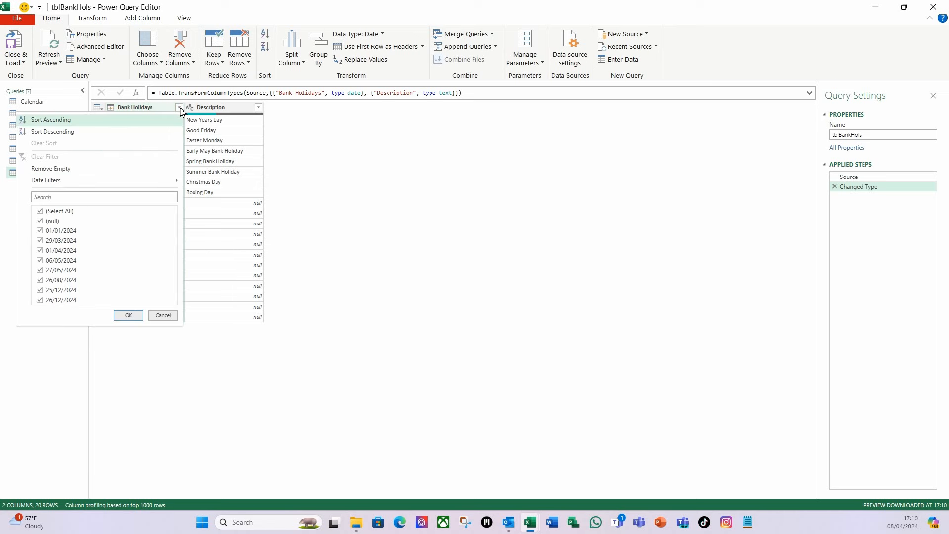
{"action": "left_click", "coordinate": [40, 222]}
{"action": "left_click", "coordinate": [128, 316]}
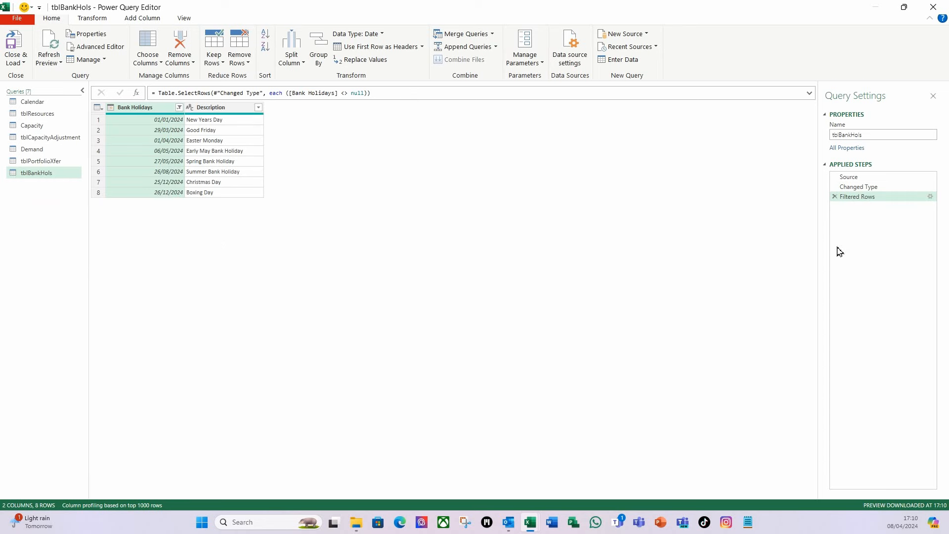
{"action": "left_click", "coordinate": [930, 198]}
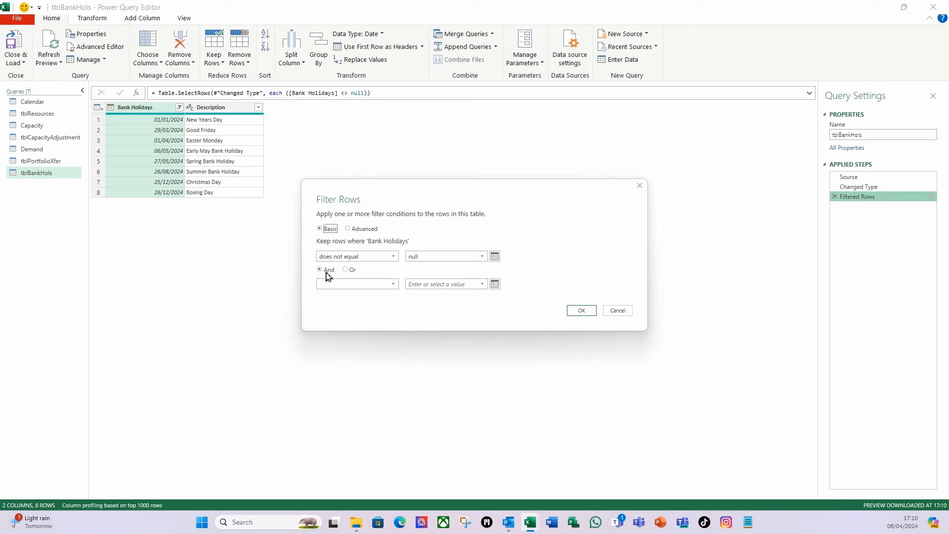
{"action": "left_click", "coordinate": [588, 311]}
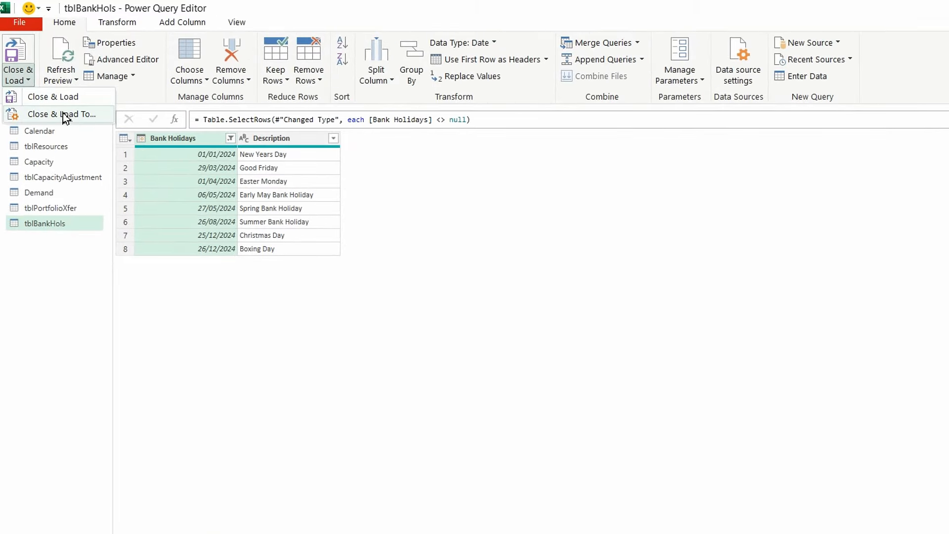
- Load the tblBankHols query as a connection only and add its data to the data model
{"action": "left_click", "coordinate": [66, 114]}
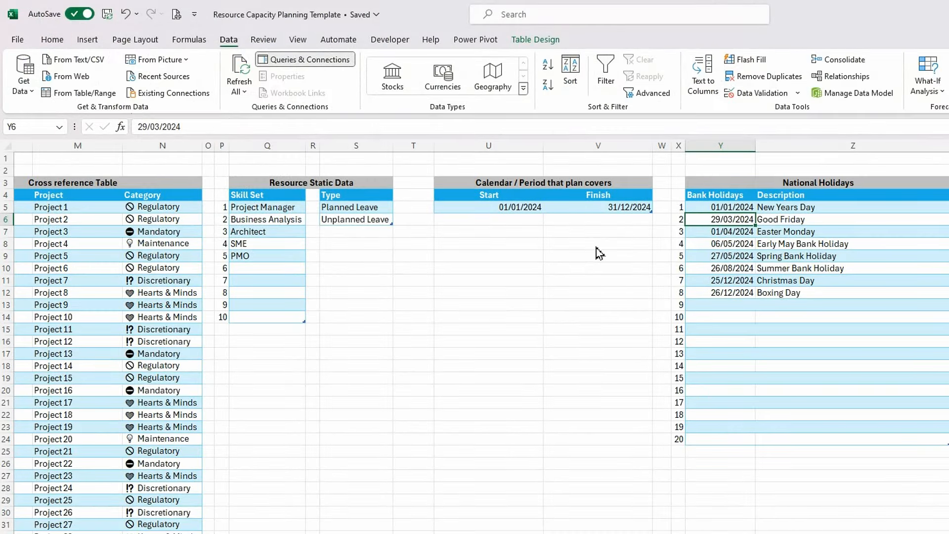
{"action": "left_click", "coordinate": [414, 193]}
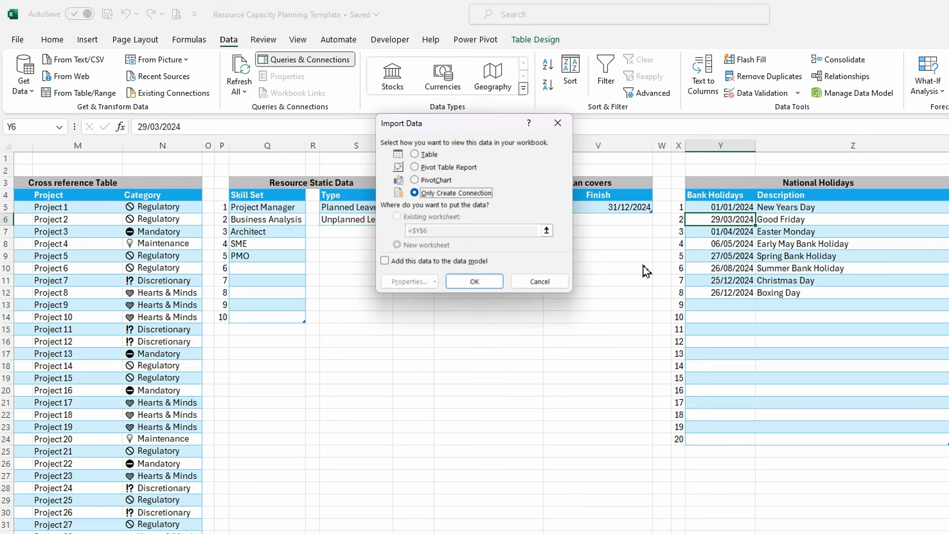
{"action": "left_click", "coordinate": [386, 263]}
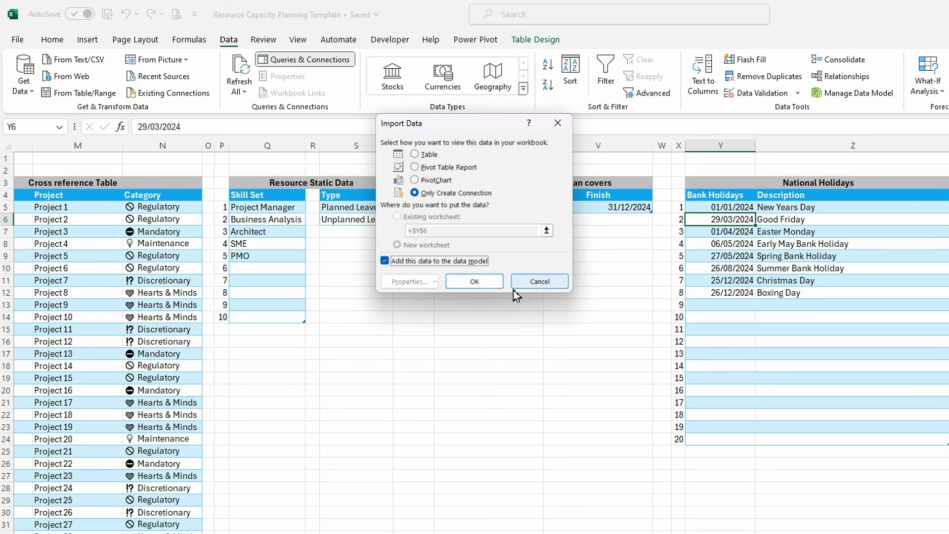
{"action": "left_click", "coordinate": [477, 288]}
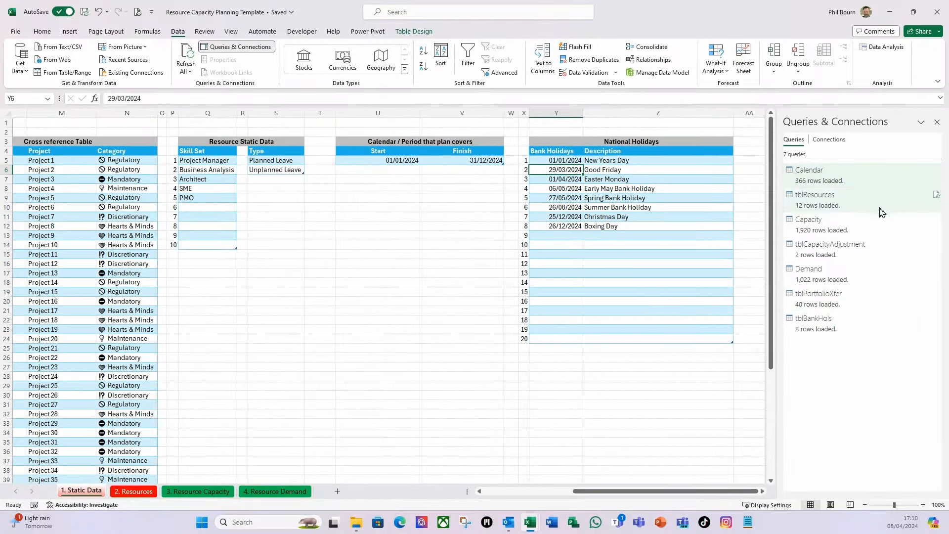
{"action": "mouse_move", "coordinate": [855, 183]}
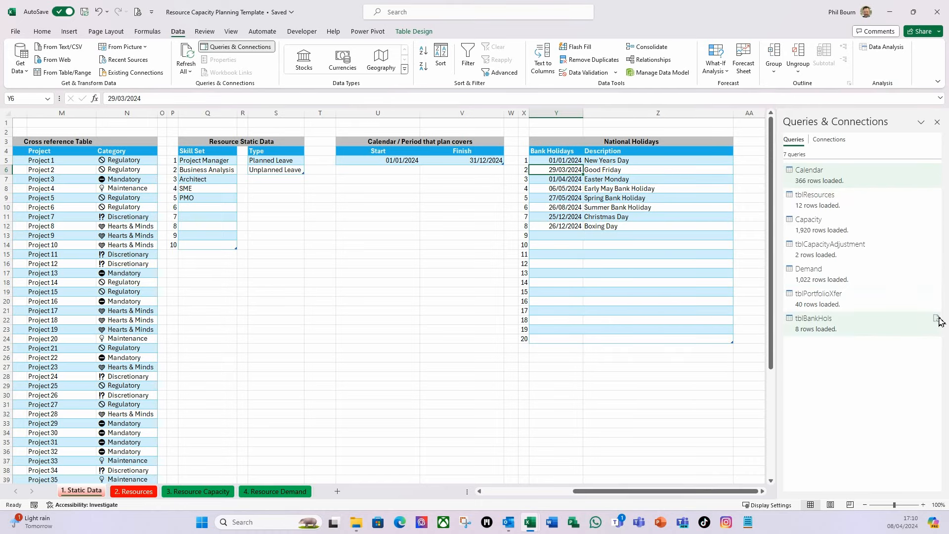
{"action": "mouse_move", "coordinate": [833, 206]}
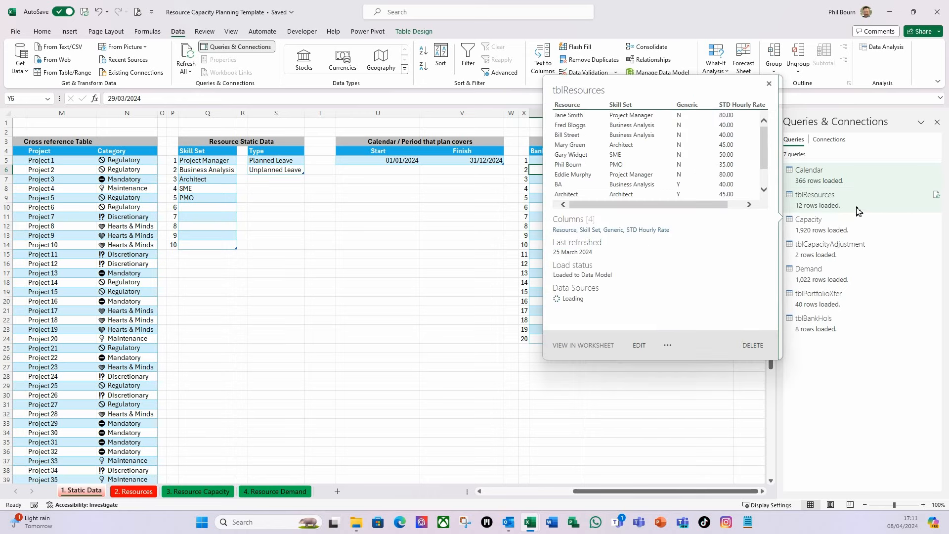
{"action": "mouse_move", "coordinate": [897, 238]}
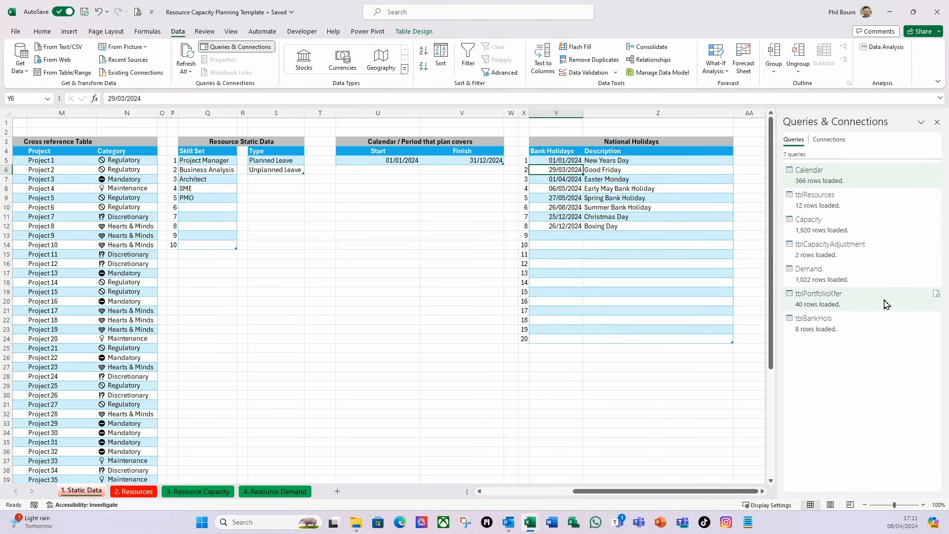
{"action": "mouse_move", "coordinate": [871, 288]}
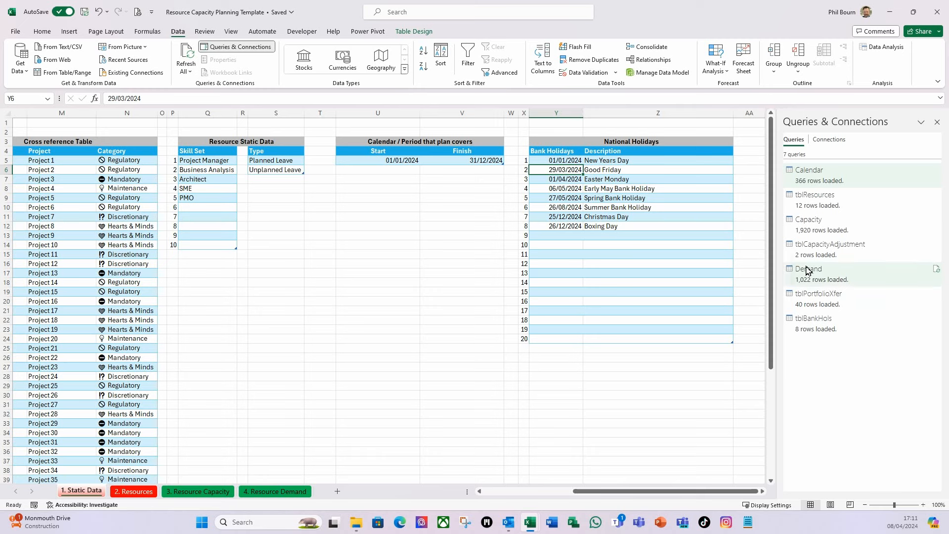
- Duplicate the Demand query and name the copy Programme with Demand
{"action": "mouse_move", "coordinate": [823, 285]}
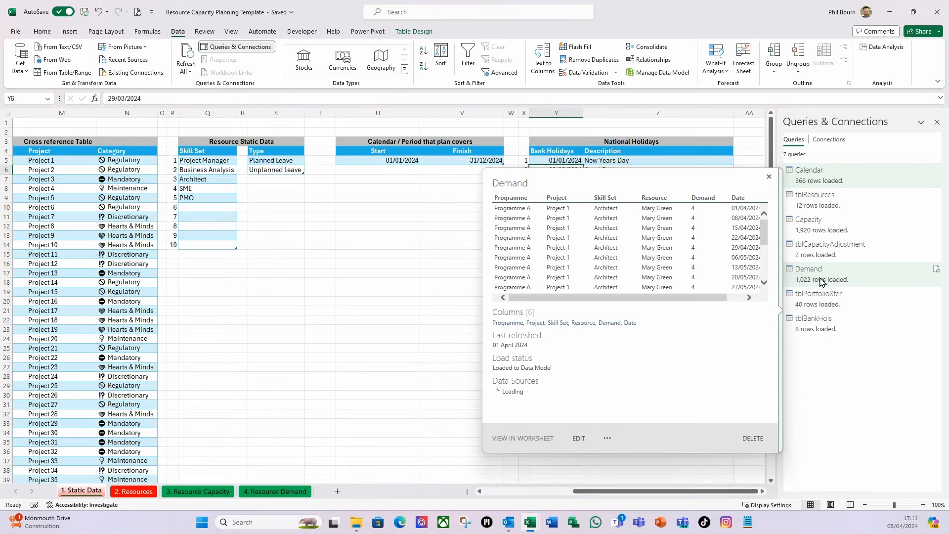
{"action": "left_click", "coordinate": [820, 282]}
{"action": "right_click", "coordinate": [821, 282]}
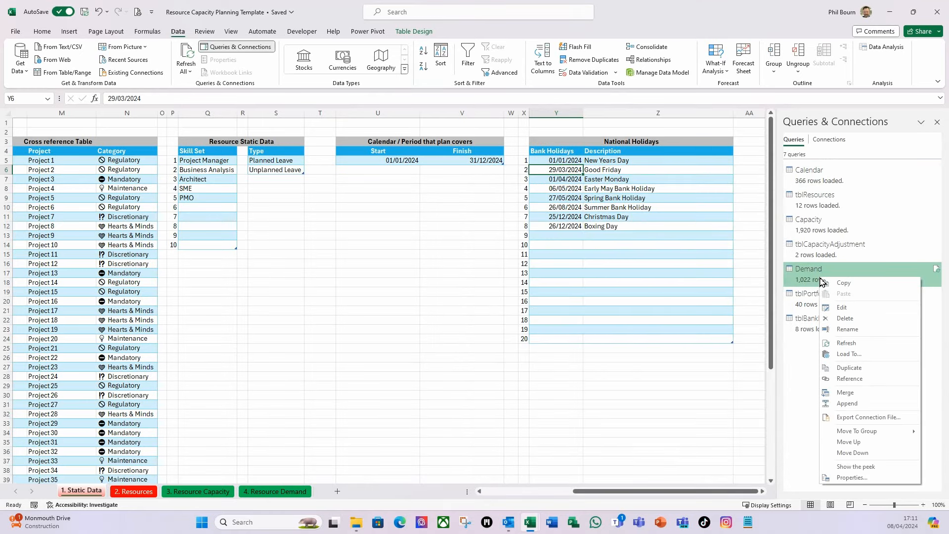
{"action": "left_click", "coordinate": [848, 367]}
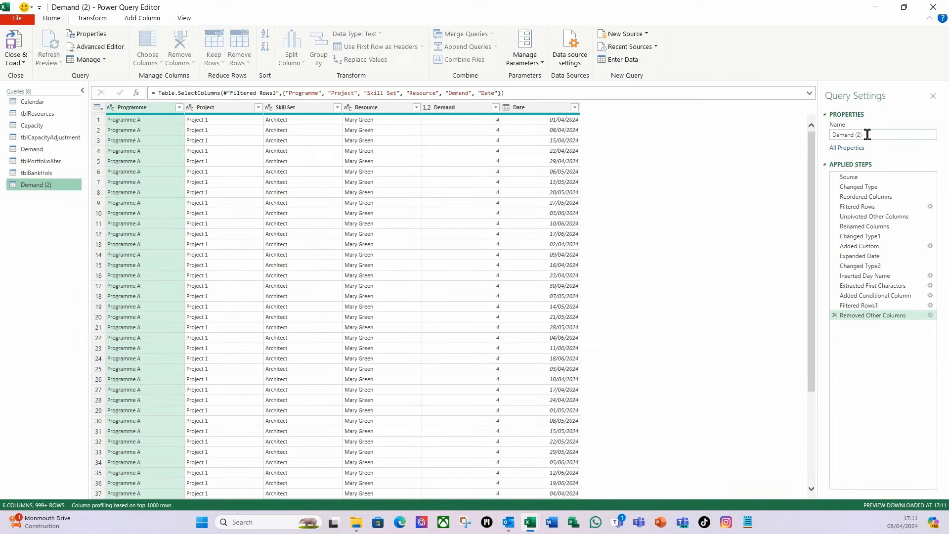
{"action": "left_click", "coordinate": [878, 135]}
{"action": "left_click_drag", "start_coordinate": [878, 135], "coordinate": [818, 141]}
{"action": "type", "text": "Programme with"}
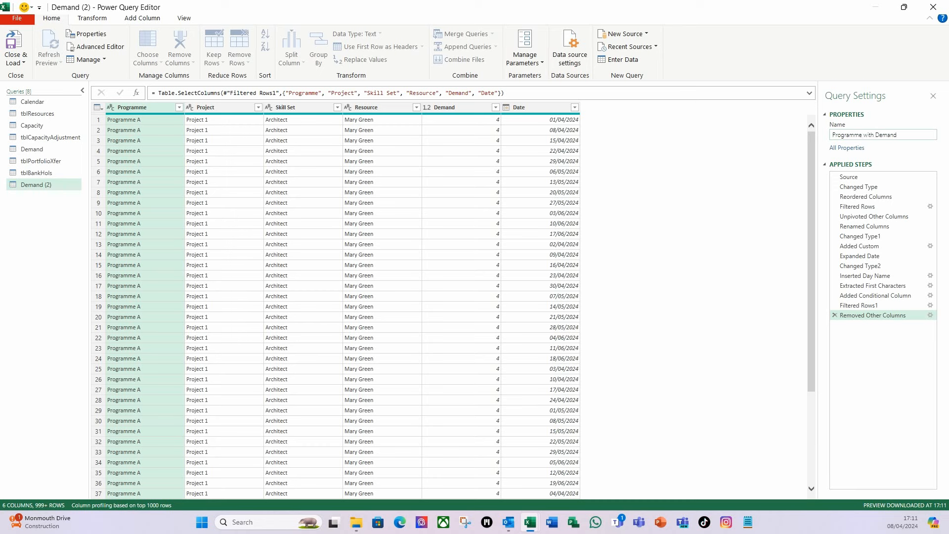
{"action": "key", "text": "Return"}
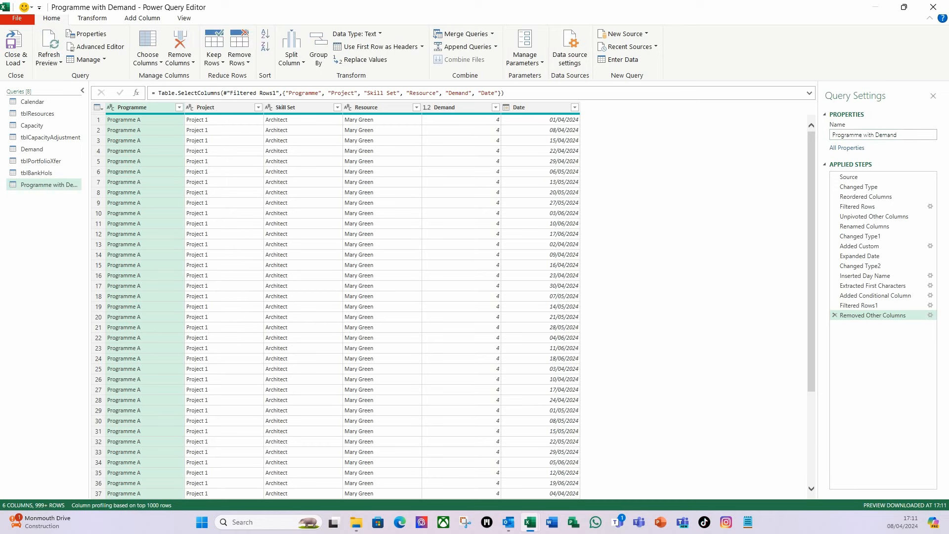
- Keep only the Programme column in the Programme with Demand query and remove its duplicate rows
{"action": "right_click", "coordinate": [154, 110]}
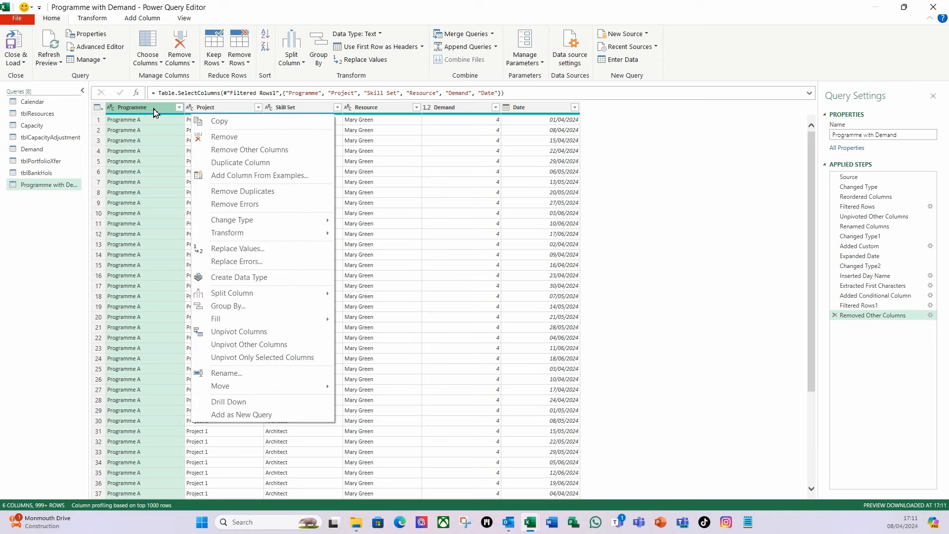
{"action": "left_click", "coordinate": [233, 154]}
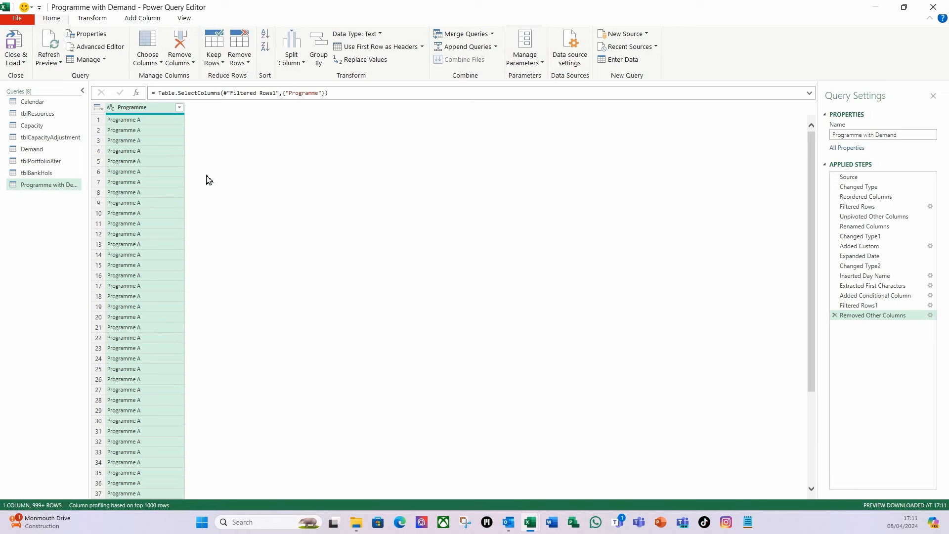
{"action": "left_click", "coordinate": [249, 64]}
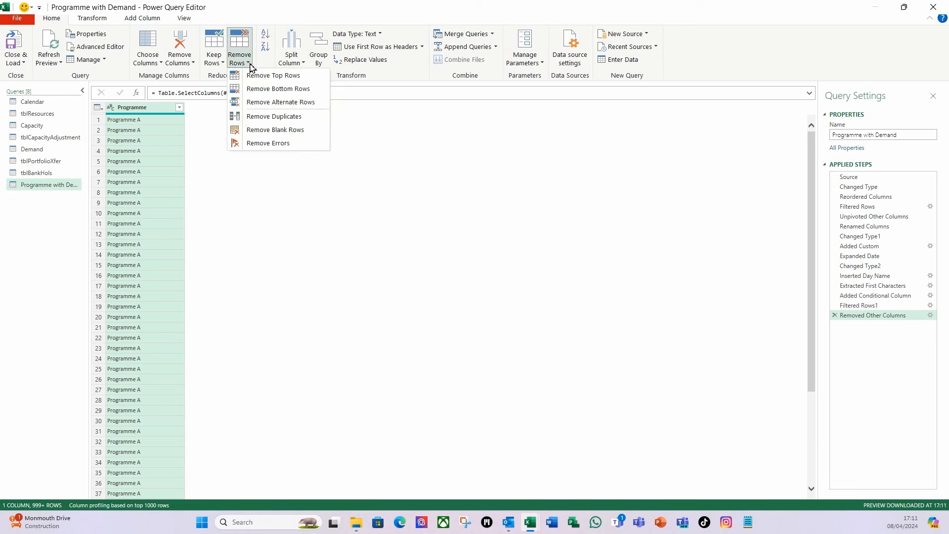
{"action": "left_click", "coordinate": [267, 119]}
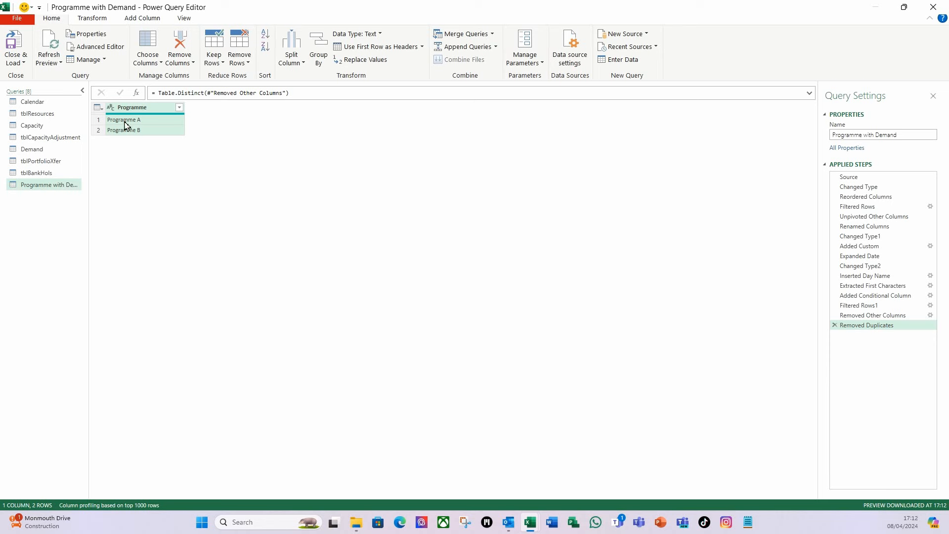
- Load the Programme with Demand query as a connection only and add its data to the data model
{"action": "left_click", "coordinate": [22, 64]}
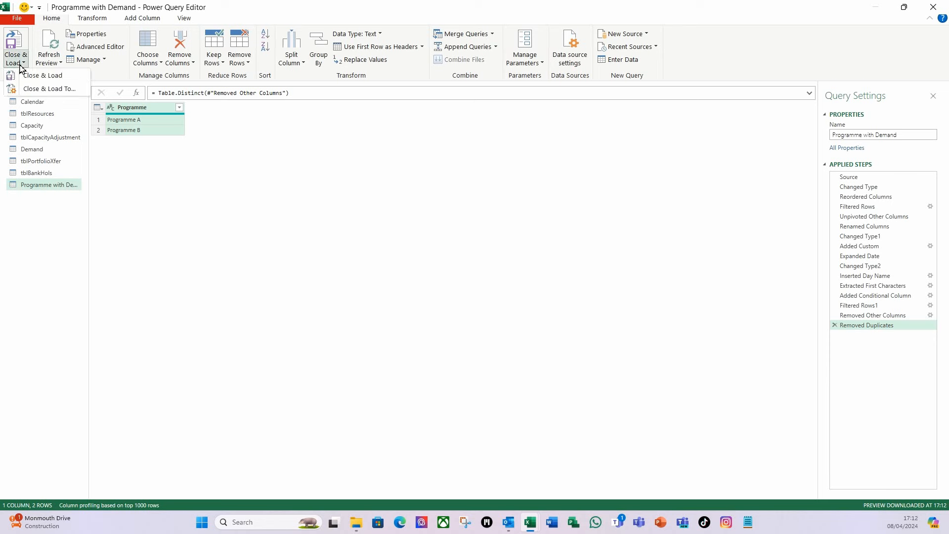
{"action": "left_click", "coordinate": [48, 89]}
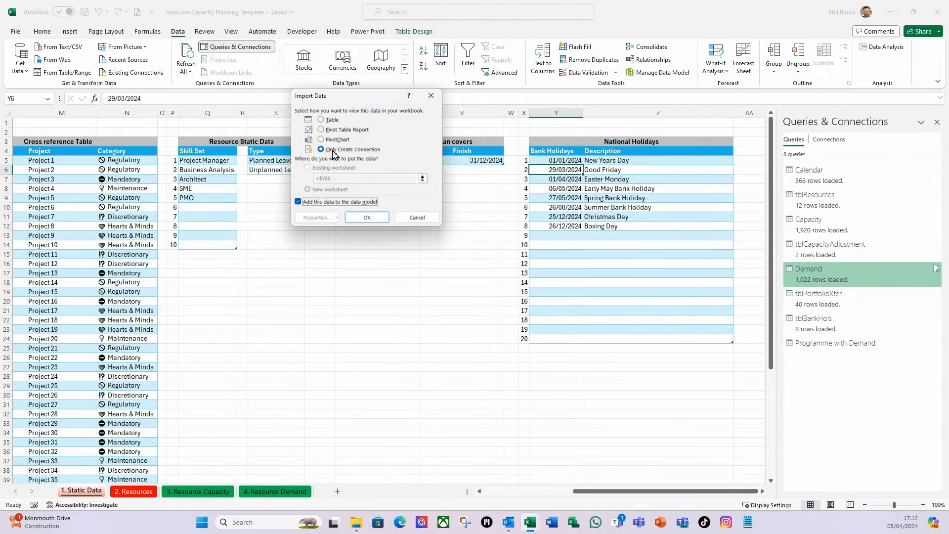
{"action": "left_click", "coordinate": [365, 218]}
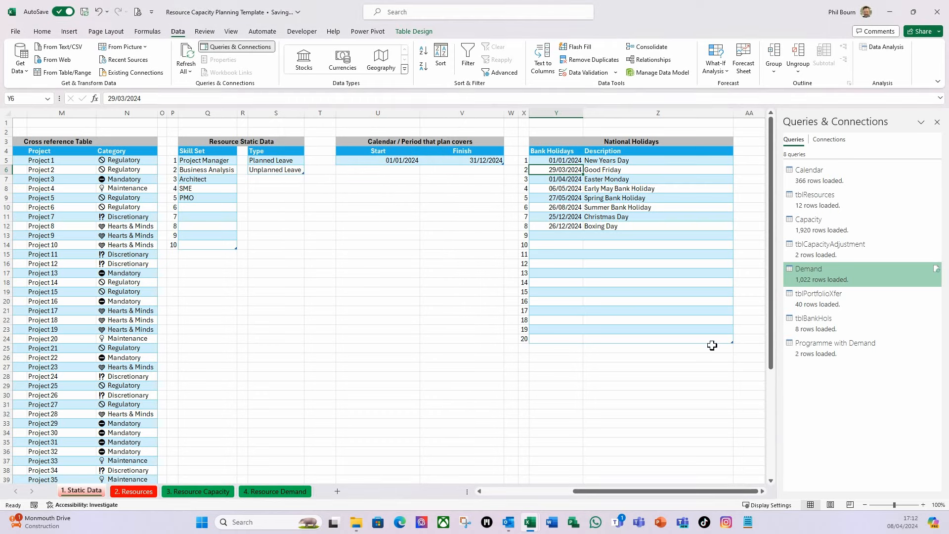
- Duplicate the Demand query again and name the copy Projects with Demand
{"action": "mouse_move", "coordinate": [816, 275]}
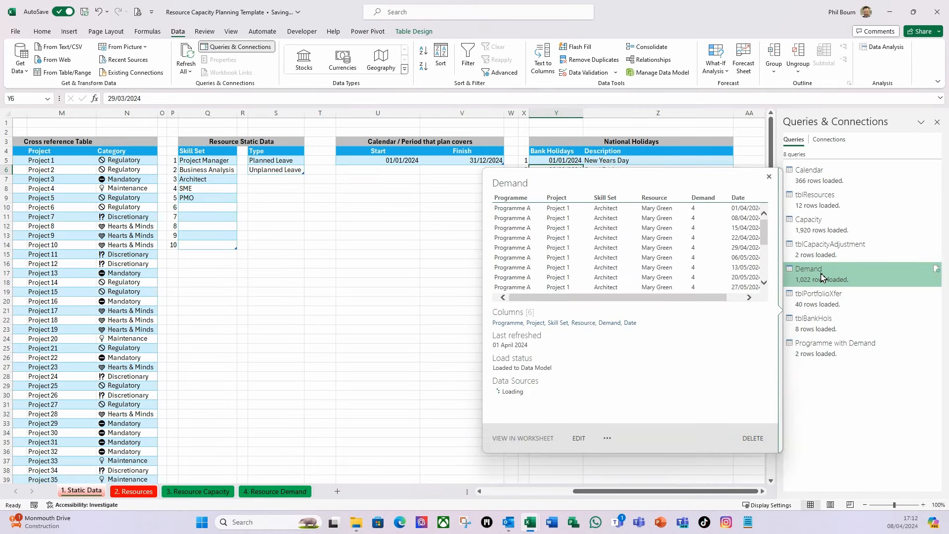
{"action": "right_click", "coordinate": [819, 281]}
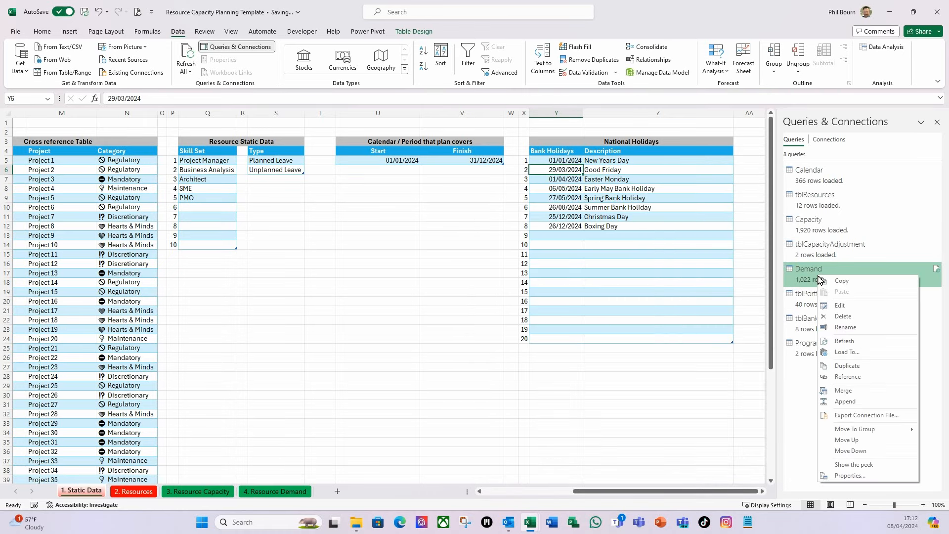
{"action": "left_click", "coordinate": [842, 368]}
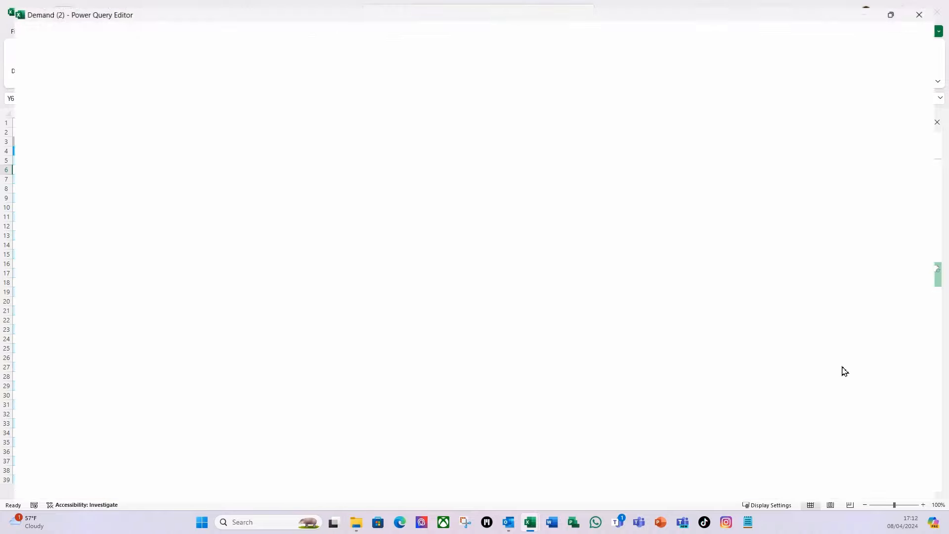
{"action": "triple_click", "coordinate": [873, 137]}
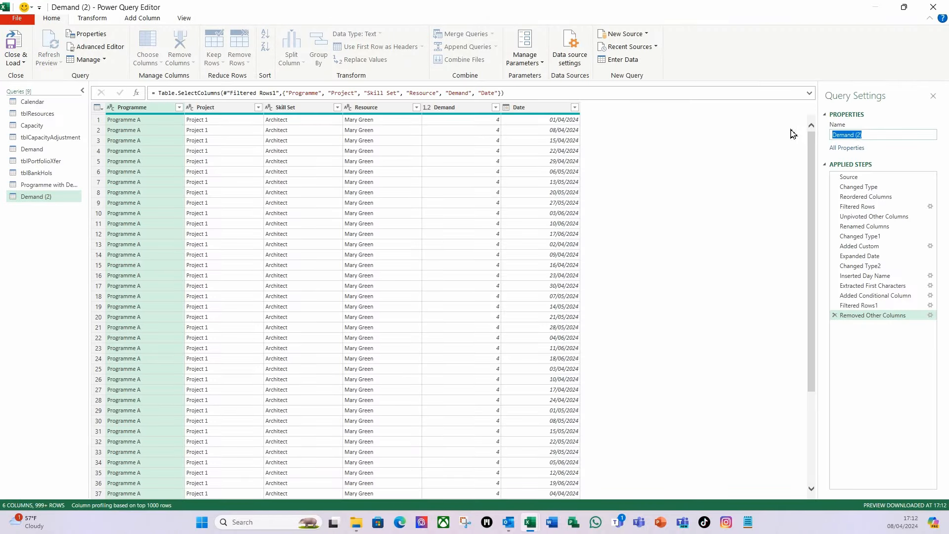
{"action": "type", "text": "Projects with"}
{"action": "key", "text": "Return"}
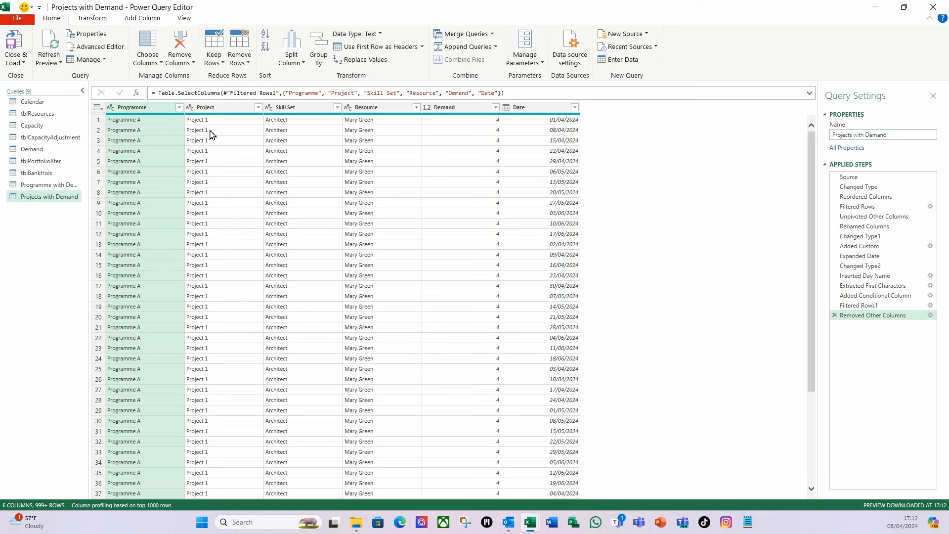
- Keep only the Project column in the Projects with Demand query and remove its duplicate rows
{"action": "left_click", "coordinate": [227, 108]}
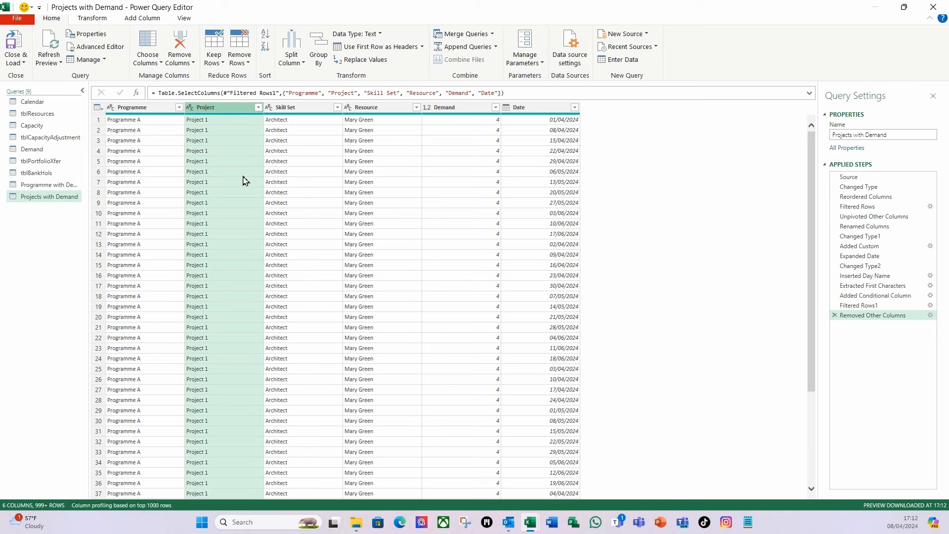
{"action": "right_click", "coordinate": [216, 109]}
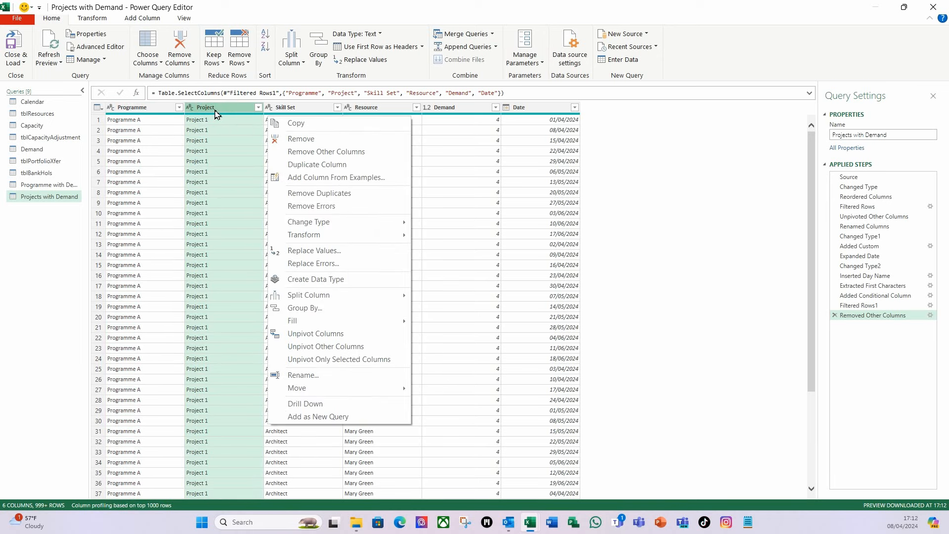
{"action": "left_click", "coordinate": [331, 153]}
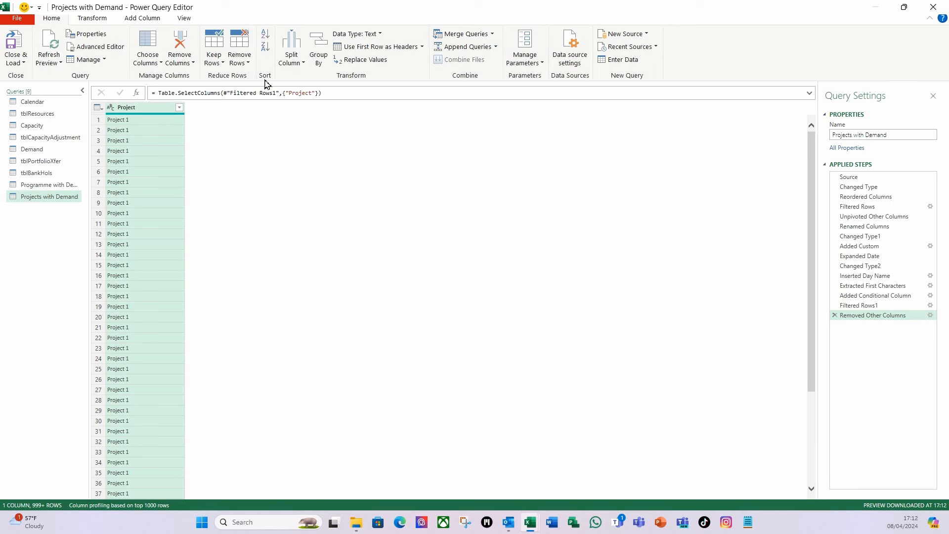
{"action": "left_click", "coordinate": [248, 63]}
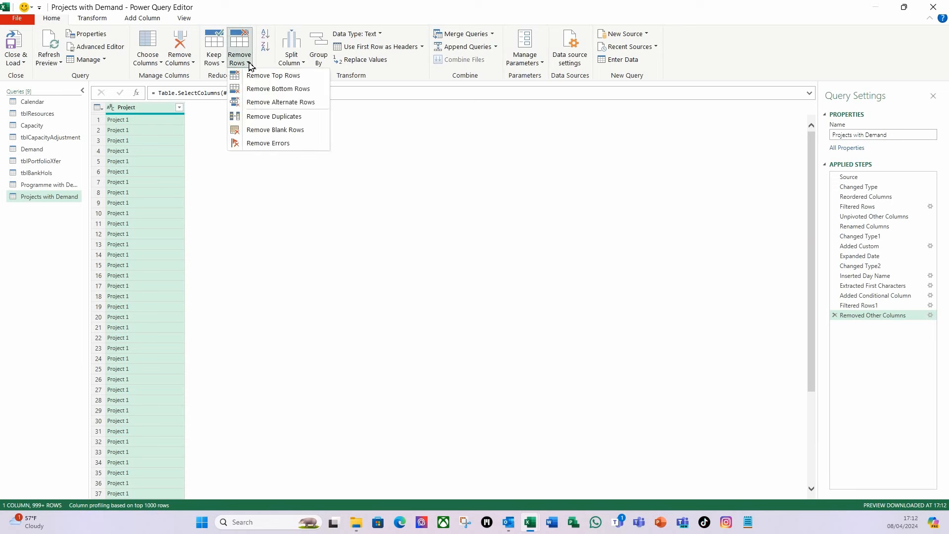
{"action": "left_click", "coordinate": [299, 119]}
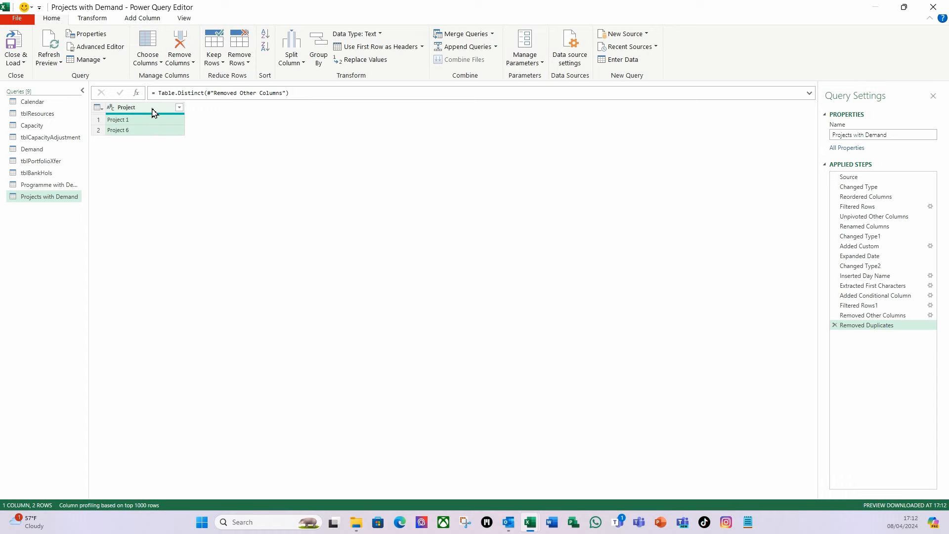
- Load the Projects with Demand query as a connection only and add its data to the data model
{"action": "left_click", "coordinate": [22, 62]}
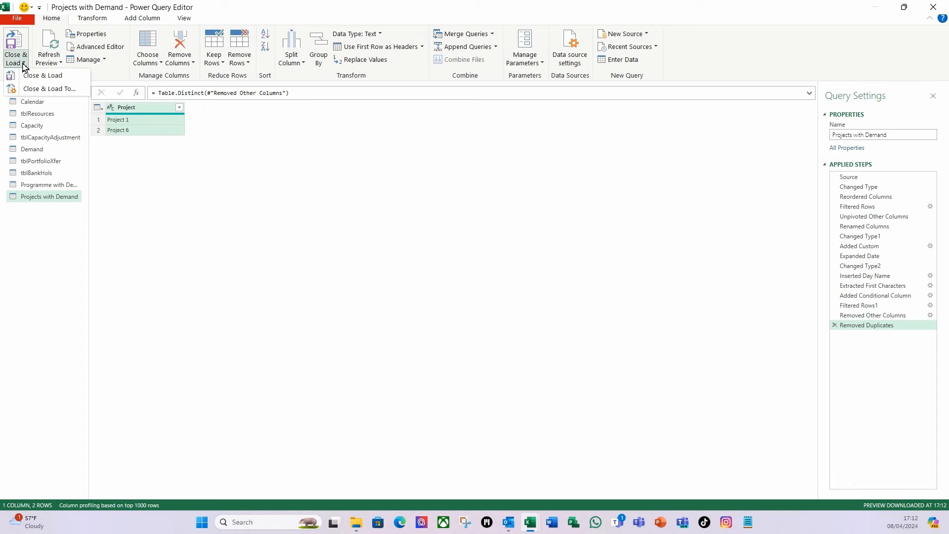
{"action": "left_click", "coordinate": [50, 89]}
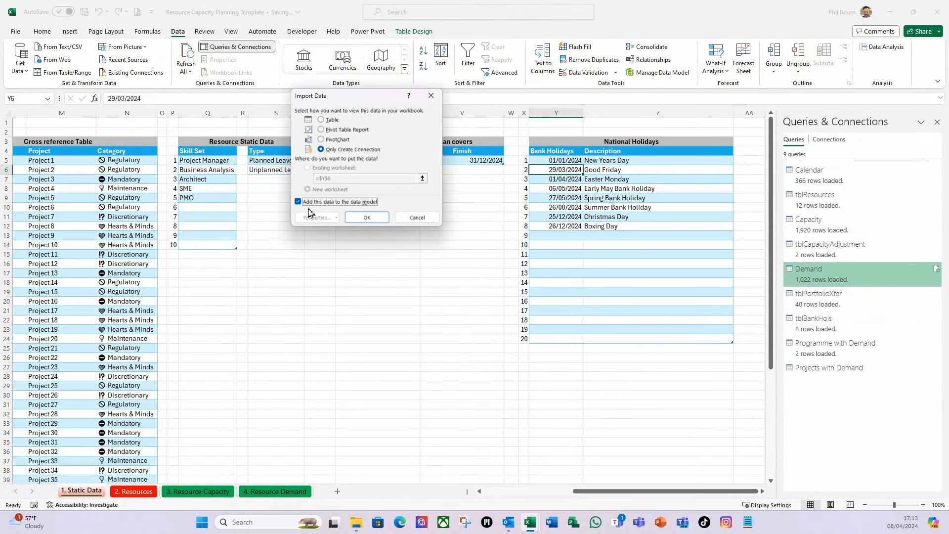
{"action": "left_click", "coordinate": [378, 218]}
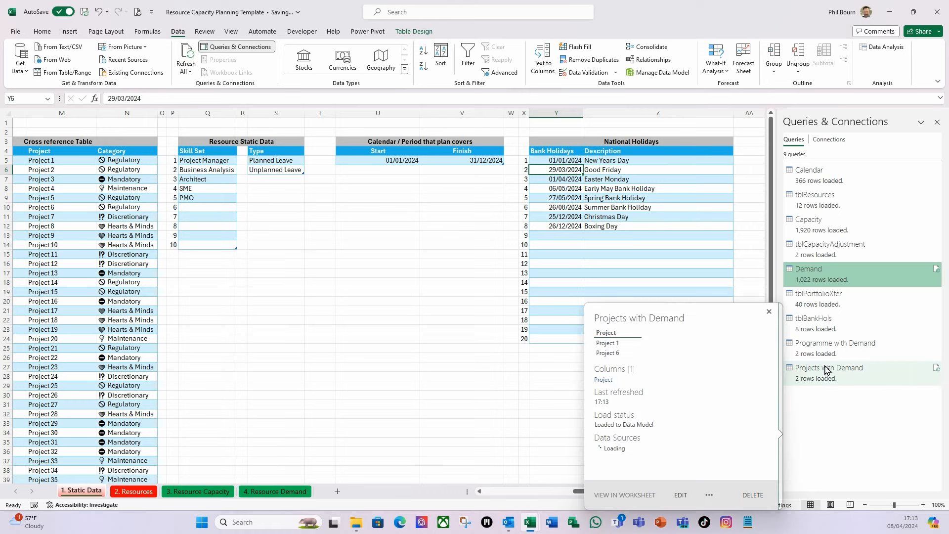
- Duplicate the Demand query once more and name the copy Resources with Demand
{"action": "mouse_move", "coordinate": [813, 275]}
{"action": "right_click", "coordinate": [818, 282]}
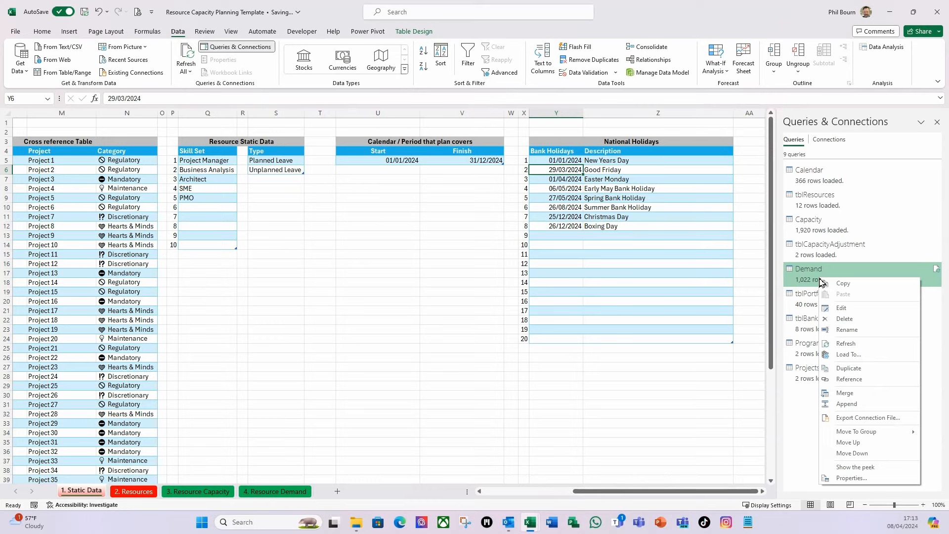
{"action": "left_click", "coordinate": [866, 375]}
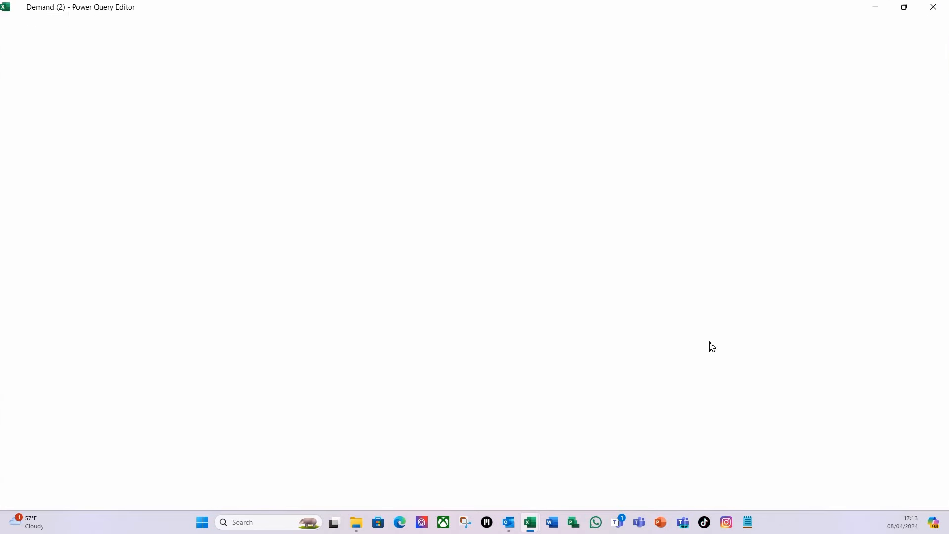
{"action": "left_click", "coordinate": [887, 138]}
{"action": "left_click_drag", "start_coordinate": [887, 137], "coordinate": [822, 134]}
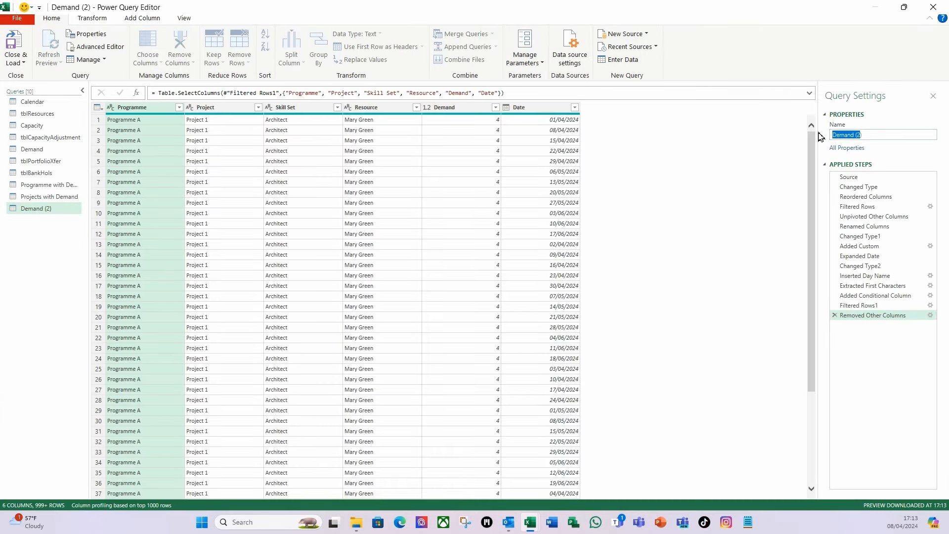
{"action": "type", "text": "Resources with"}
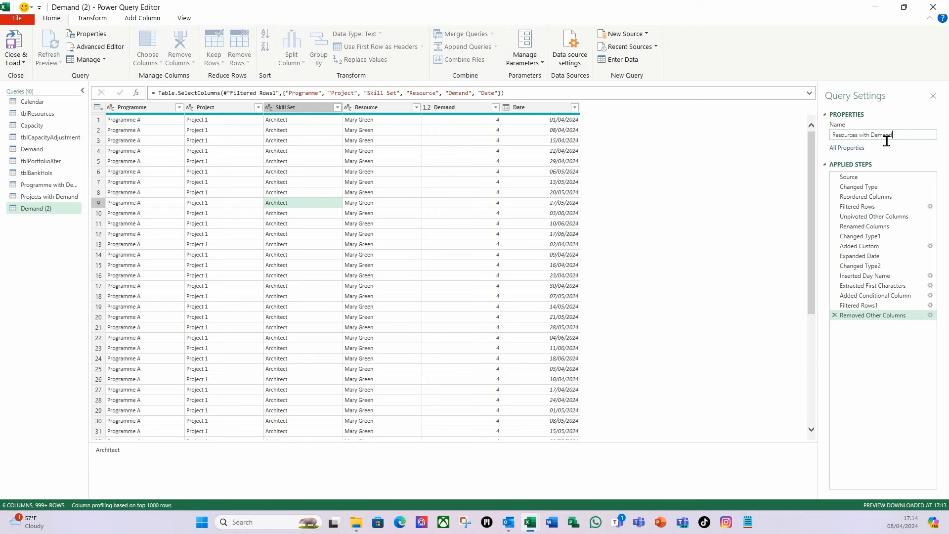
{"action": "key", "text": "Return"}
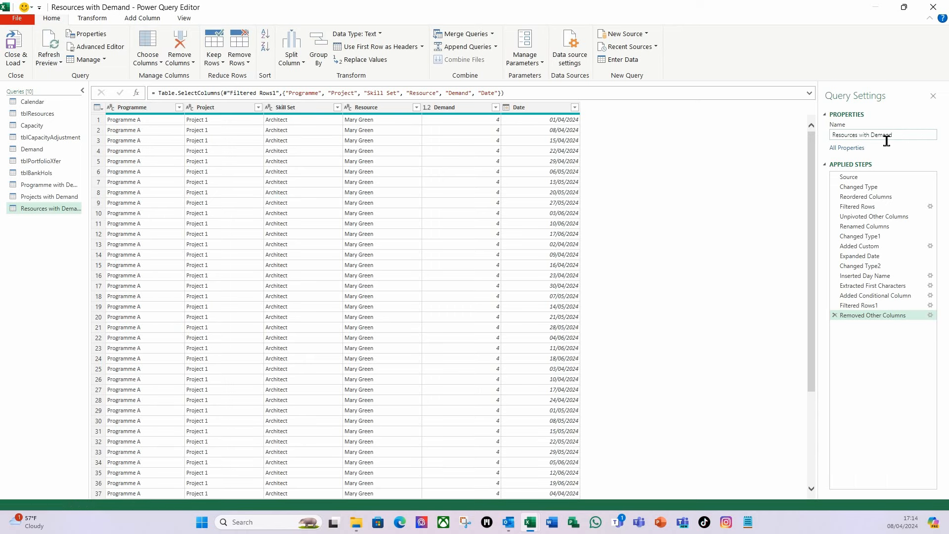
{"action": "left_click", "coordinate": [224, 223]}
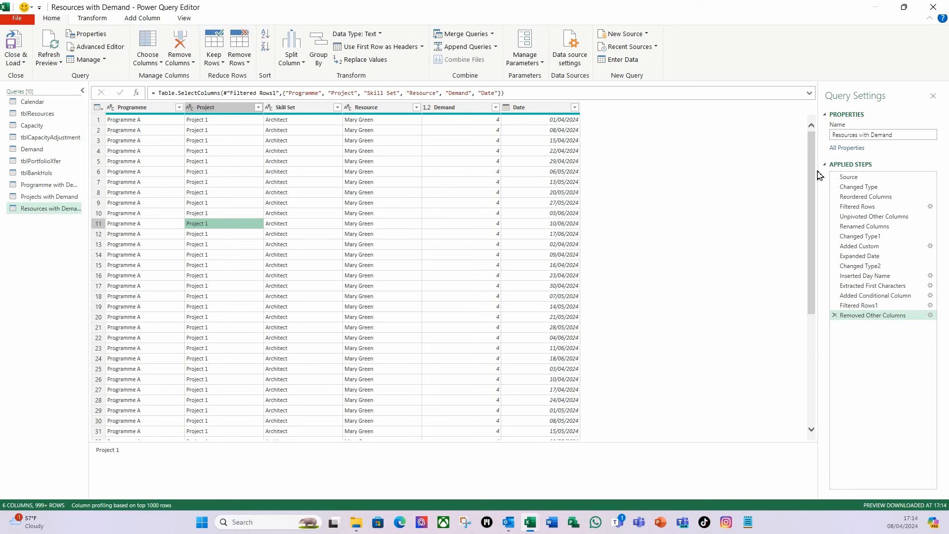
{"action": "left_click", "coordinate": [335, 194]}
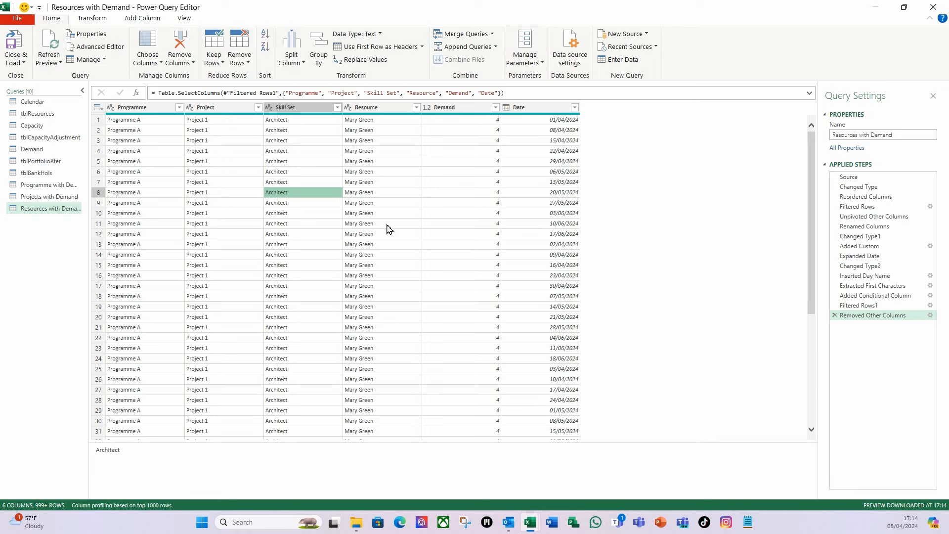
{"action": "left_click", "coordinate": [149, 215]}
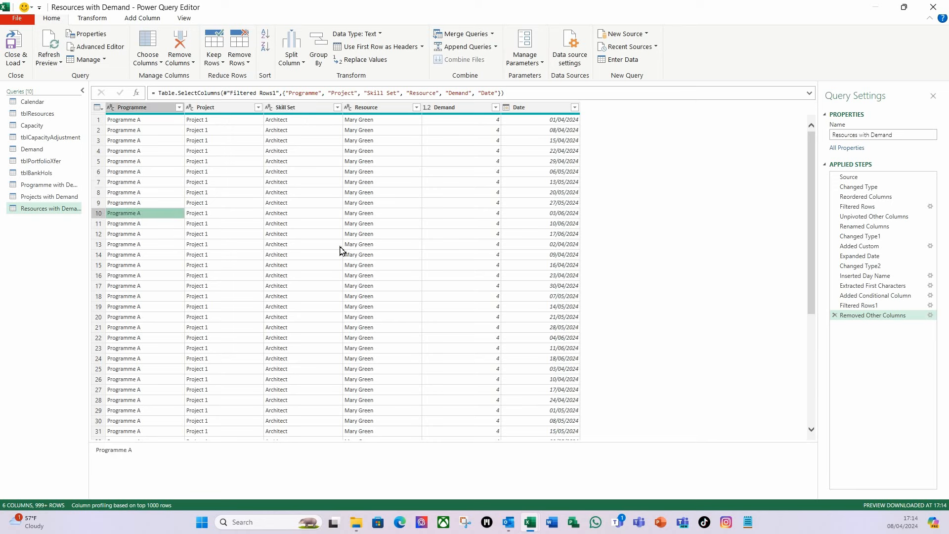
- Merge the Resources with Demand query with tblResources, matching the Resource columns with a Left Outer join
{"action": "left_click", "coordinate": [492, 34]}
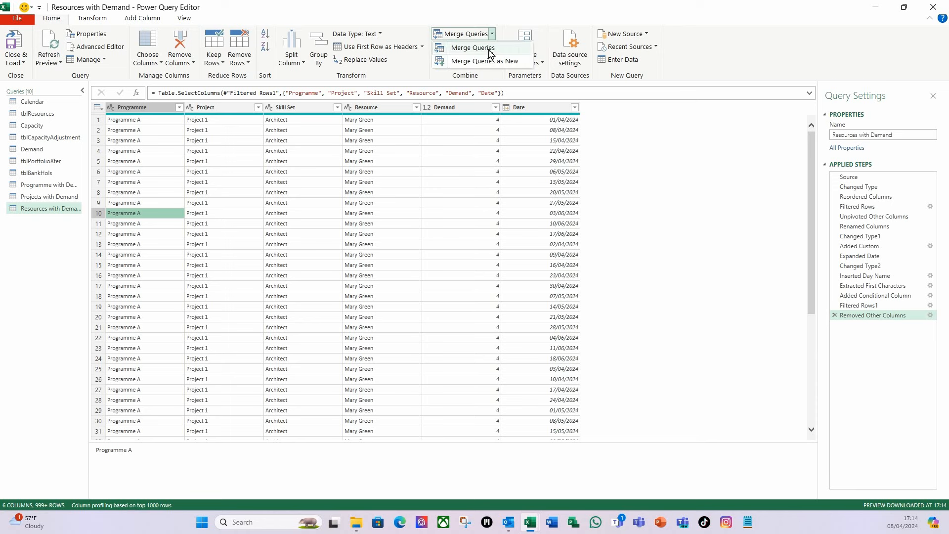
{"action": "left_click", "coordinate": [490, 51]}
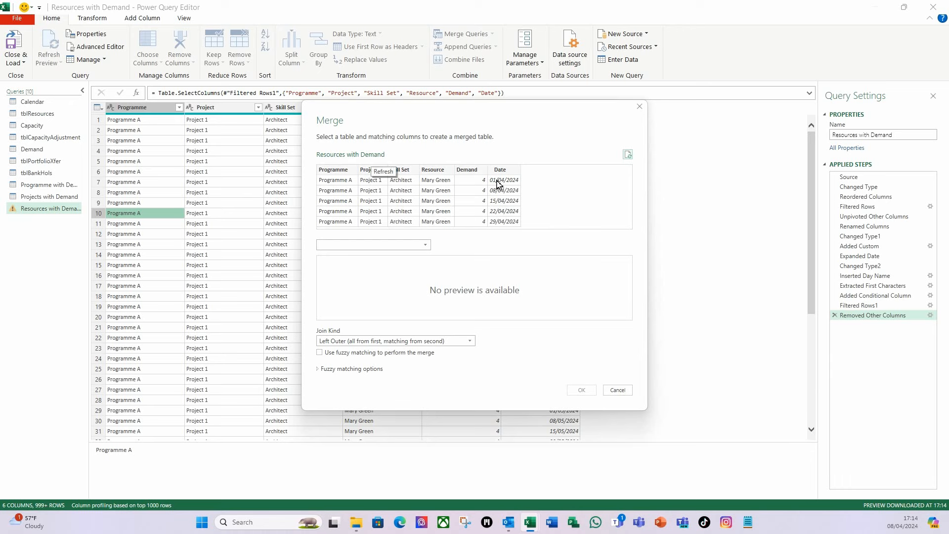
{"action": "left_click", "coordinate": [424, 247]}
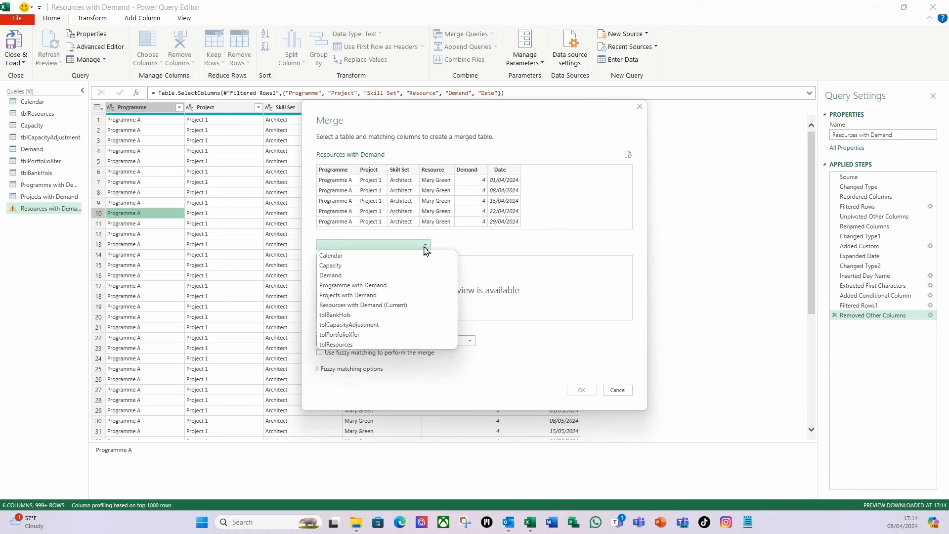
{"action": "left_click", "coordinate": [340, 344]}
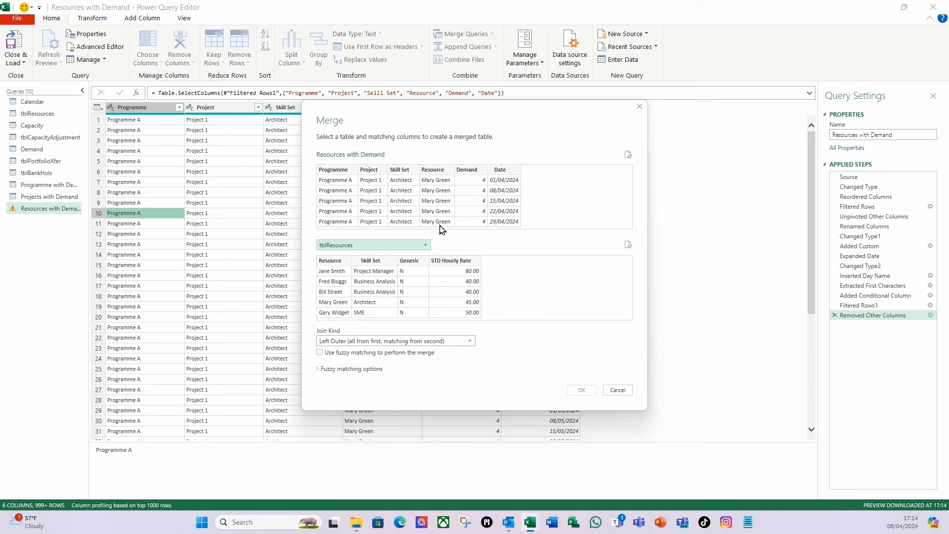
{"action": "left_click", "coordinate": [443, 176]}
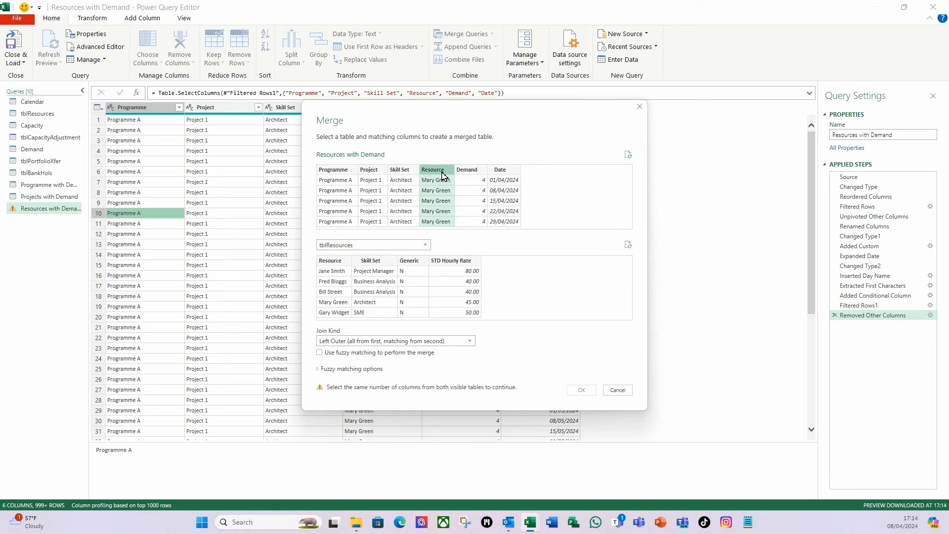
{"action": "left_click", "coordinate": [334, 262]}
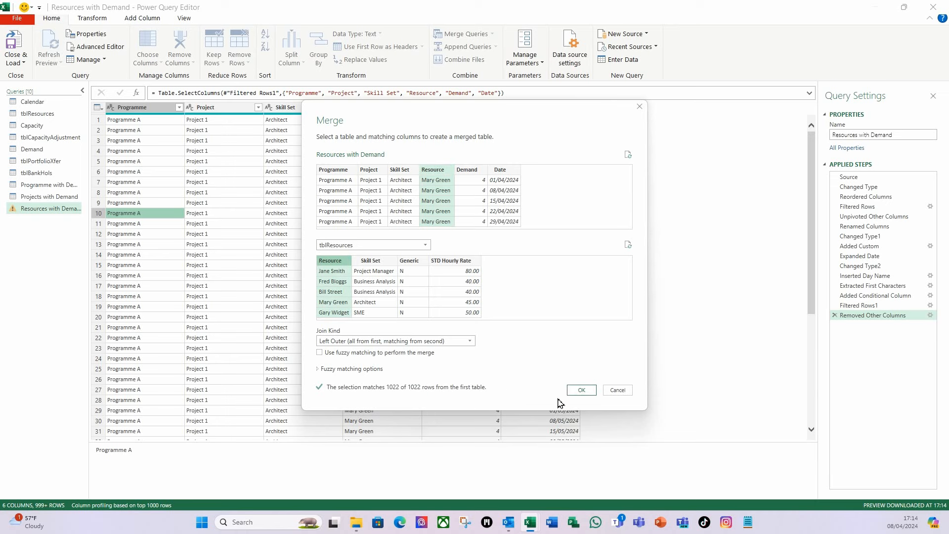
{"action": "left_click", "coordinate": [582, 390]}
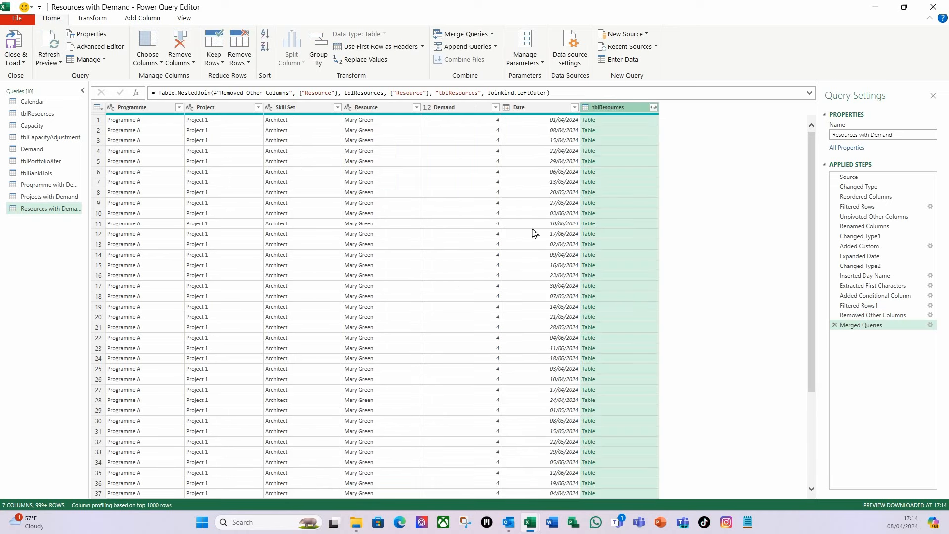
- Expand only the Generic field from the merged tblResources column, without the original column name as prefix
{"action": "left_click", "coordinate": [654, 108]}
{"action": "left_click", "coordinate": [509, 147]}
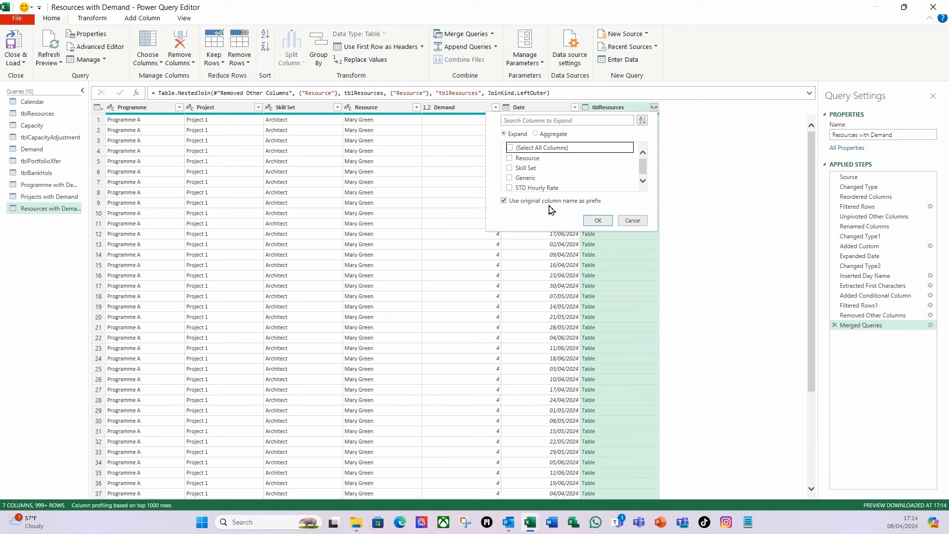
{"action": "left_click", "coordinate": [508, 203]}
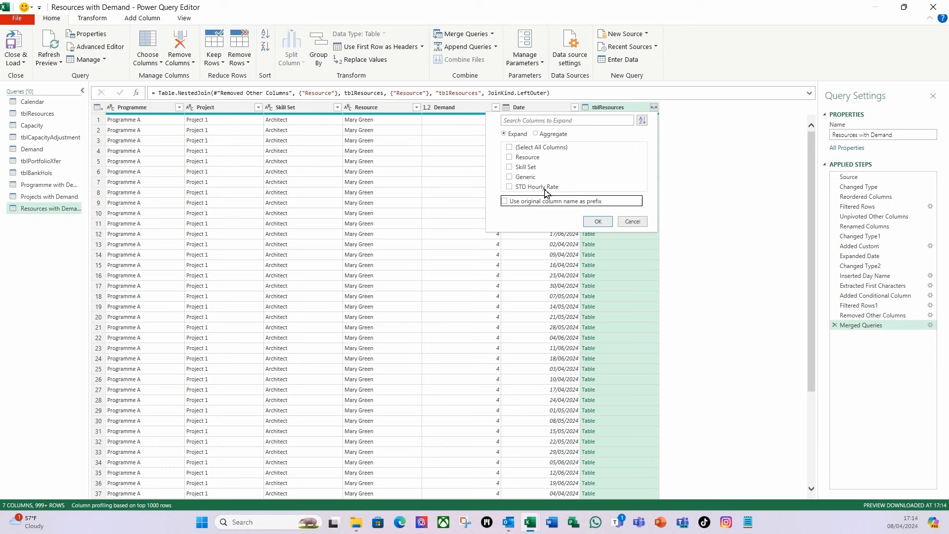
{"action": "left_click", "coordinate": [510, 177]}
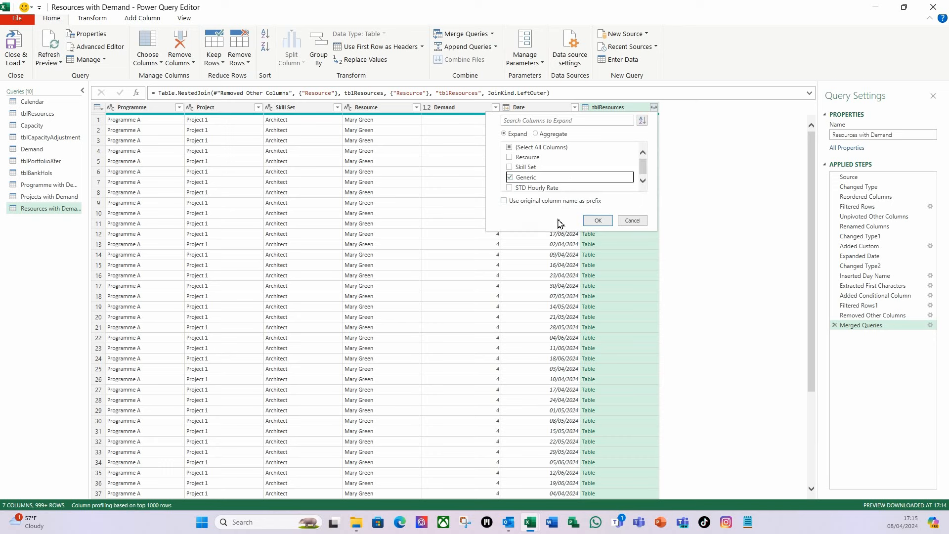
{"action": "left_click", "coordinate": [599, 220]}
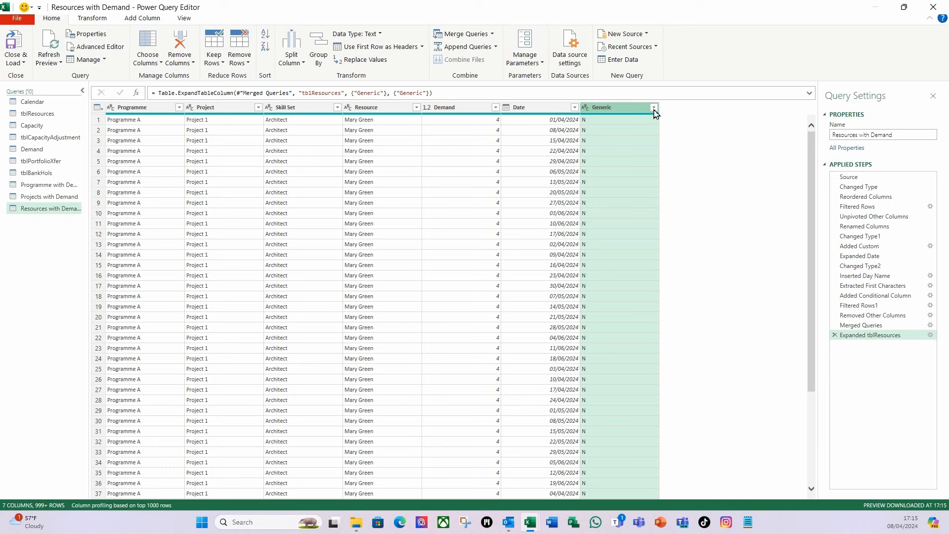
- Filter the Generic column to keep only rows with the value N
{"action": "left_click", "coordinate": [653, 108]}
{"action": "left_click", "coordinate": [534, 214]}
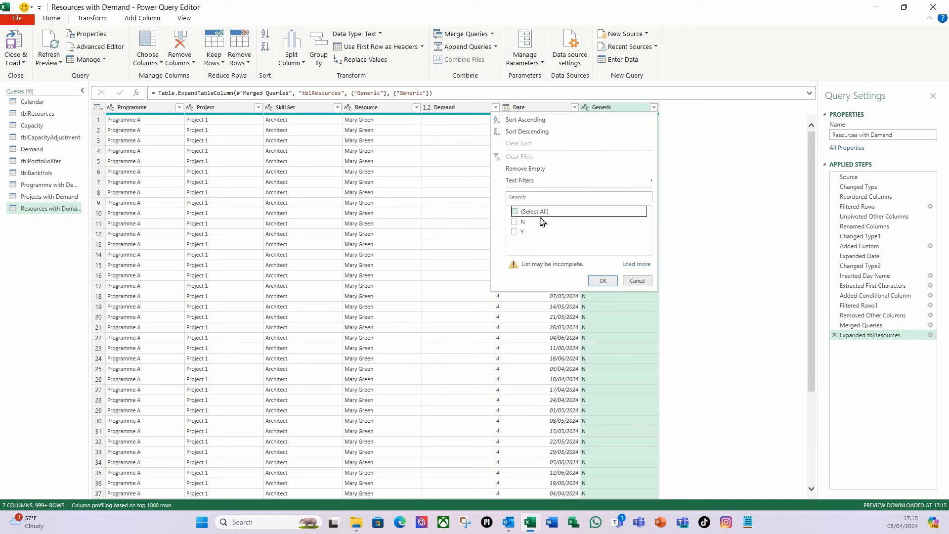
{"action": "left_click", "coordinate": [514, 221]}
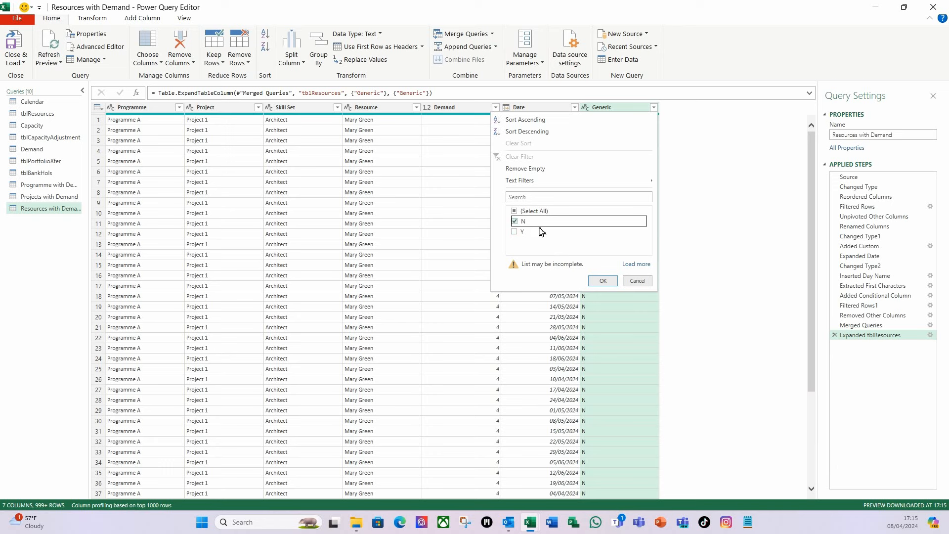
{"action": "left_click", "coordinate": [604, 280]}
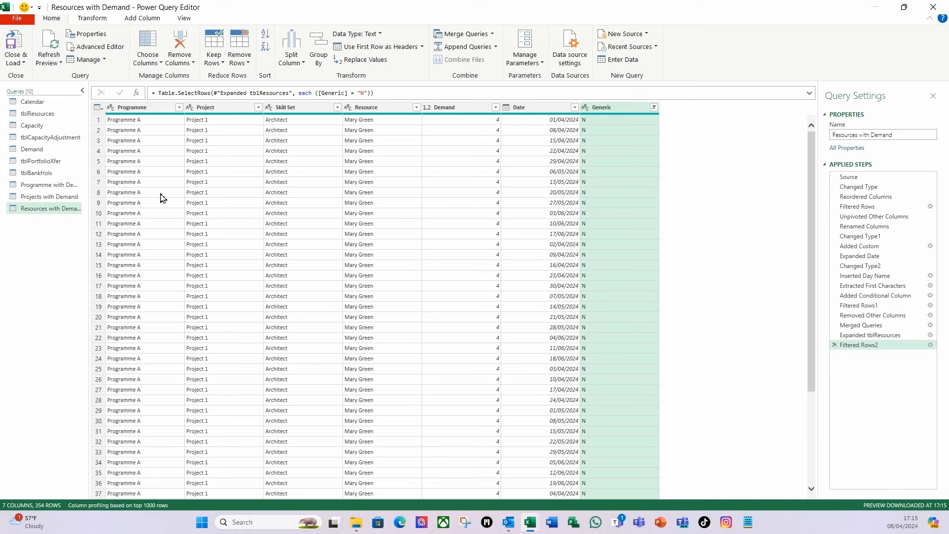
- Keep only the Resource column in the Resources with Demand query and remove its duplicate rows
{"action": "left_click", "coordinate": [374, 119]}
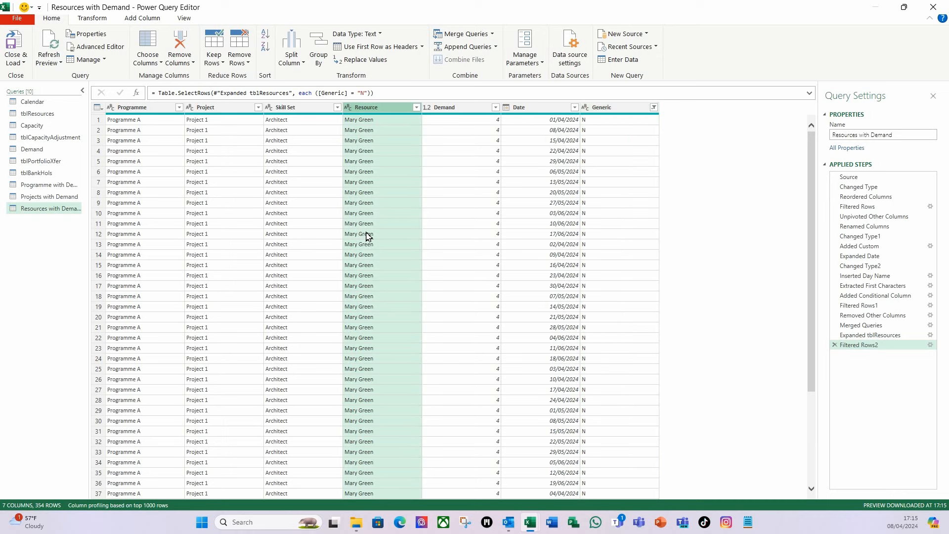
{"action": "right_click", "coordinate": [386, 114]}
{"action": "left_click", "coordinate": [514, 155]}
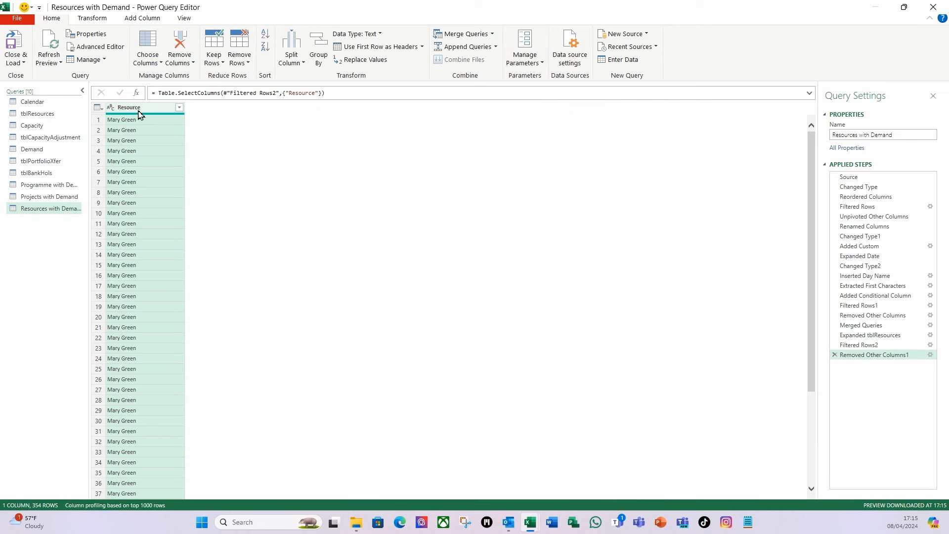
{"action": "left_click", "coordinate": [249, 65]}
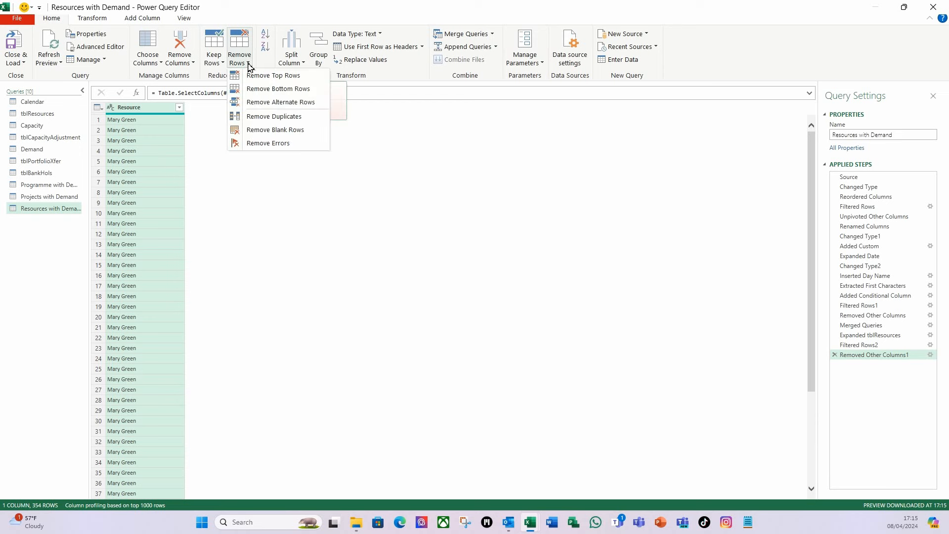
{"action": "left_click", "coordinate": [271, 117]}
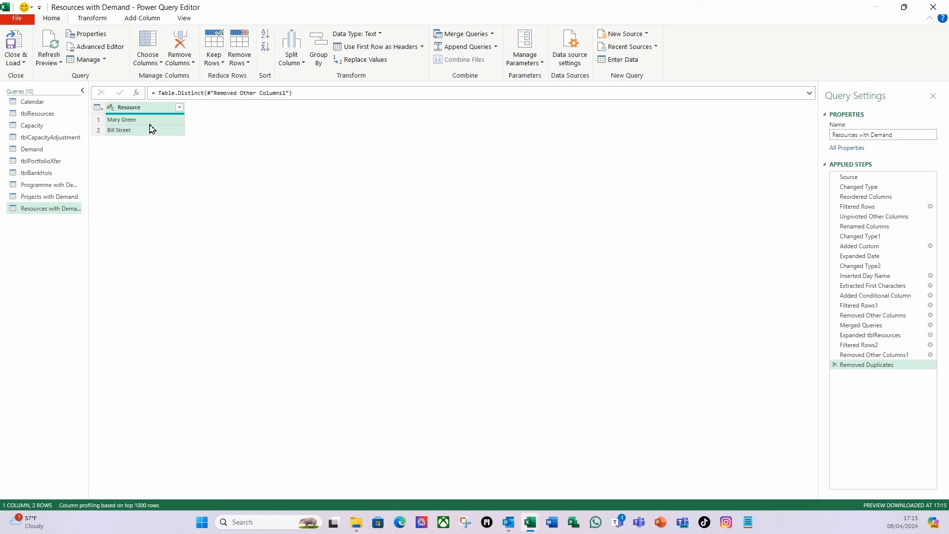
- Load the Resources with Demand query as a connection only, adding it to the data model, and close the queries list
{"action": "left_click", "coordinate": [25, 63]}
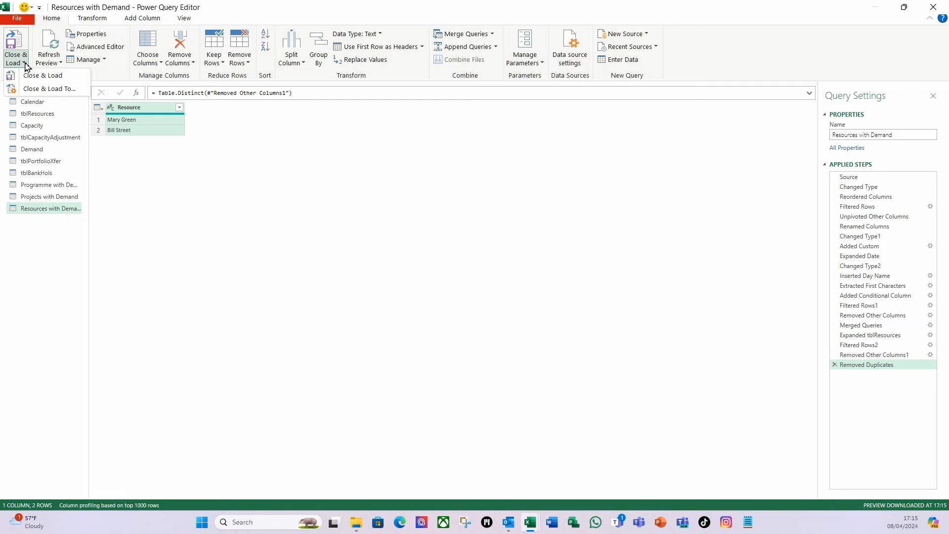
{"action": "left_click", "coordinate": [50, 89]}
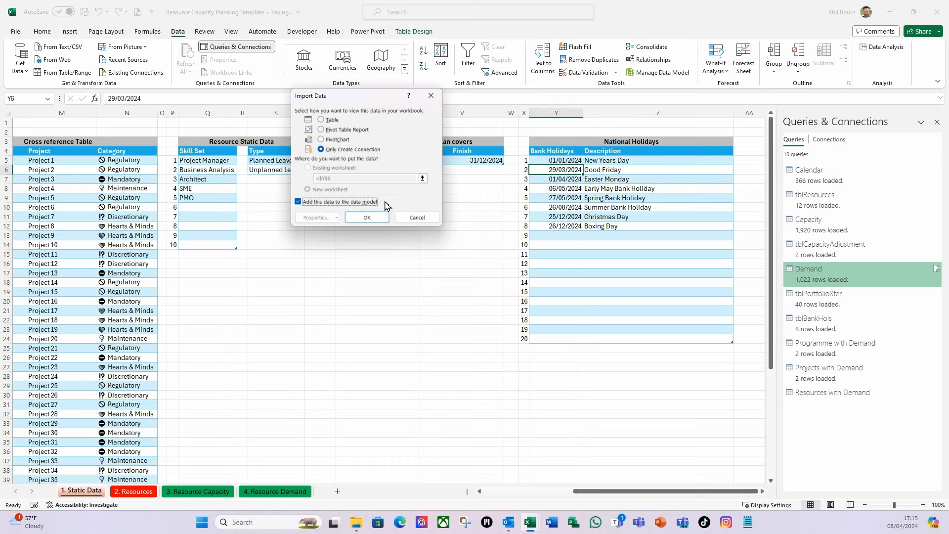
{"action": "left_click", "coordinate": [373, 220]}
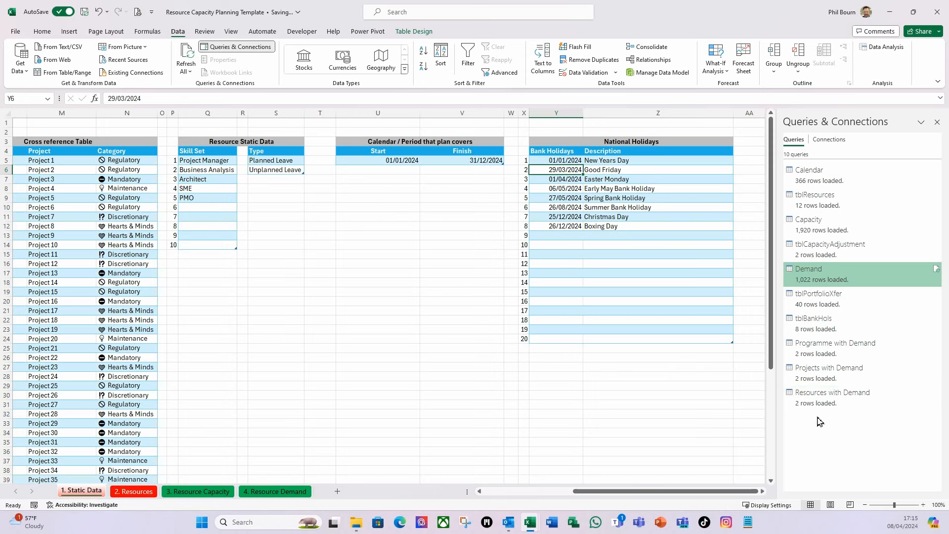
{"action": "left_click", "coordinate": [936, 122]}
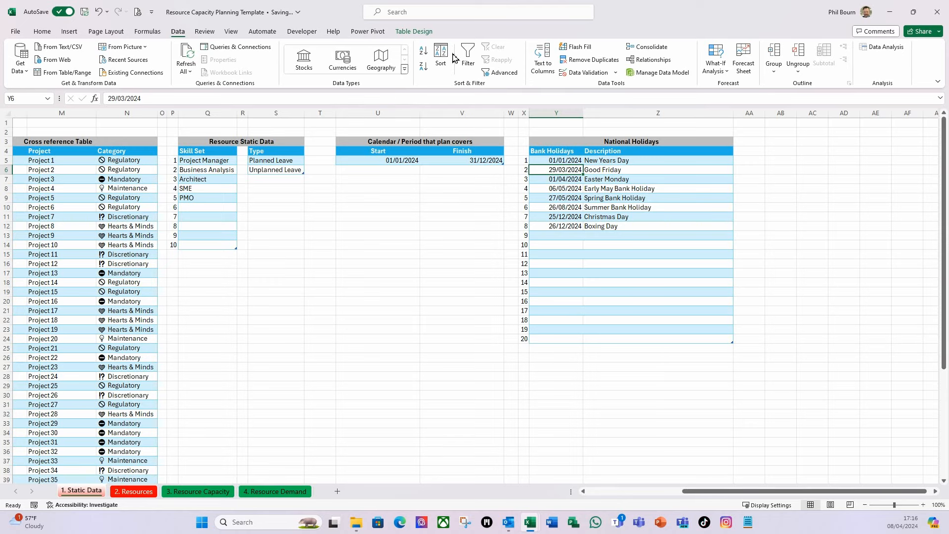
- Check in the Excel ribbon customisation options whether Power Pivot is enabled among the main tabs
{"action": "left_click", "coordinate": [14, 34]}
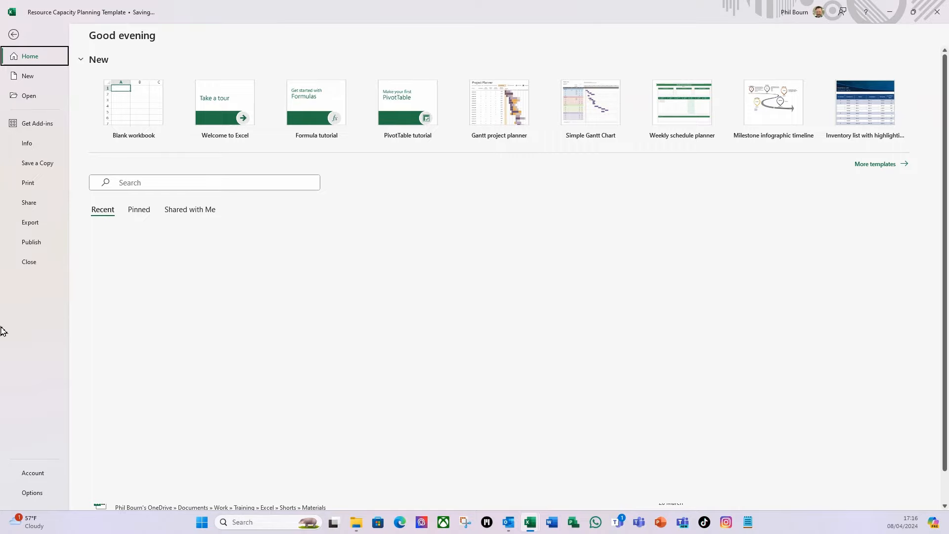
{"action": "left_click", "coordinate": [33, 493]}
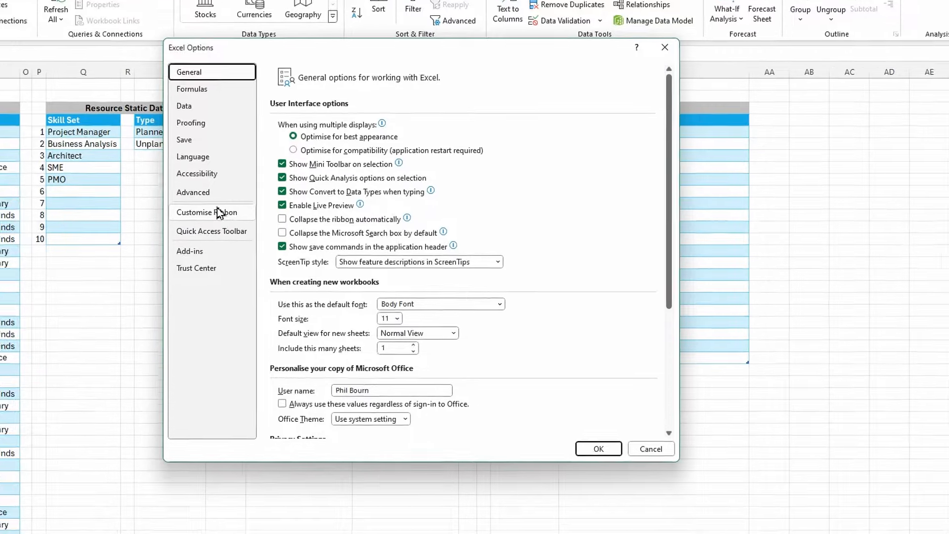
{"action": "left_click", "coordinate": [219, 213]}
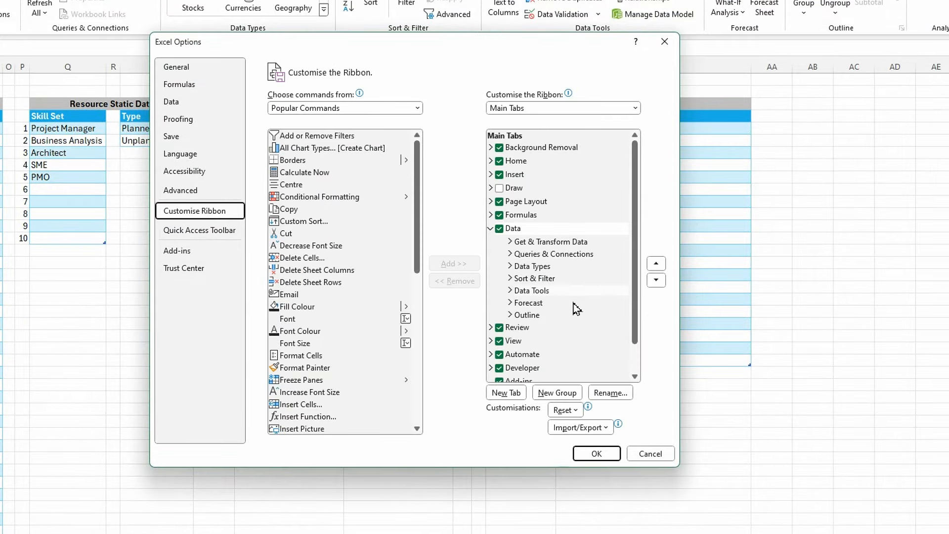
{"action": "scroll", "coordinate": [607, 305], "scroll_direction": "down", "scroll_amount": 1}
{"action": "scroll", "coordinate": [605, 306], "scroll_direction": "down", "scroll_amount": 1}
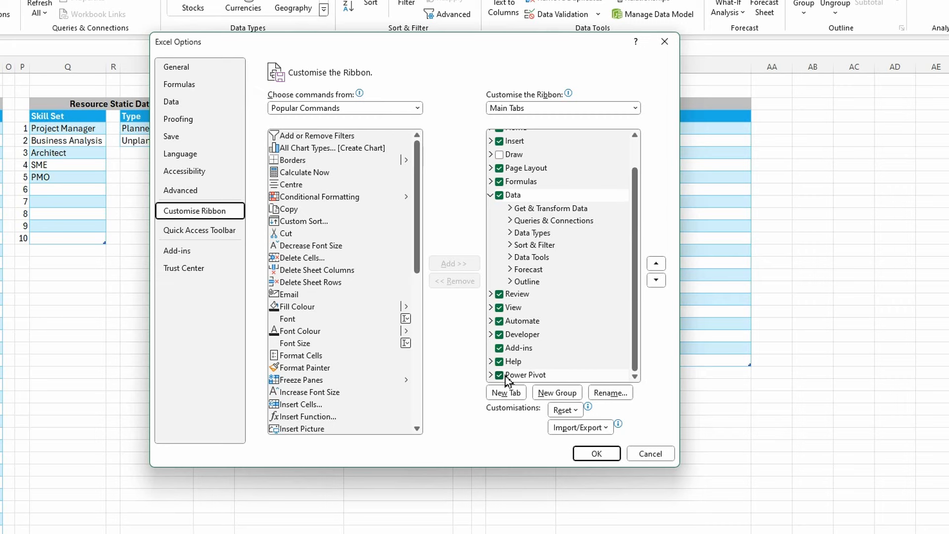
- Check whether the Microsoft Power Pivot for Excel COM add-in is enabled, leaving the add-in settings without changes
{"action": "left_click", "coordinate": [180, 253]}
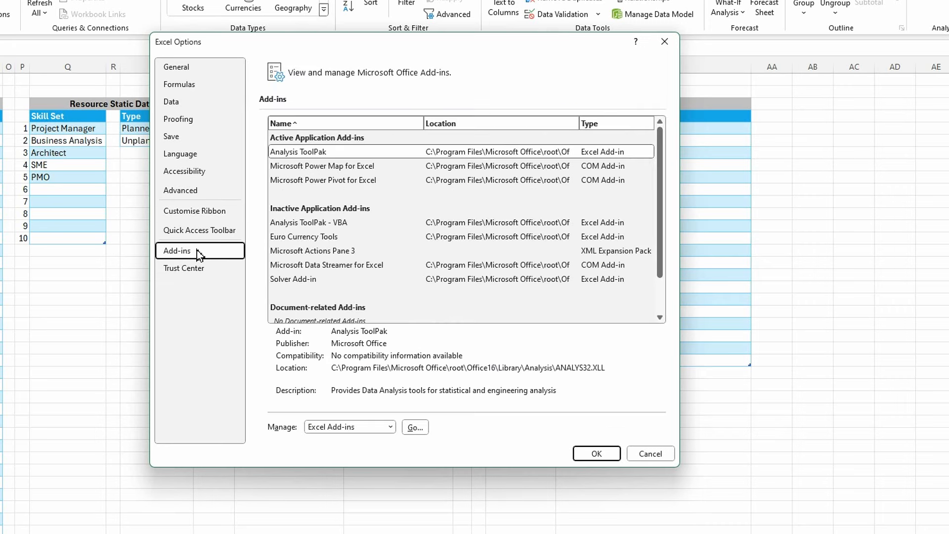
{"action": "left_click", "coordinate": [390, 427]}
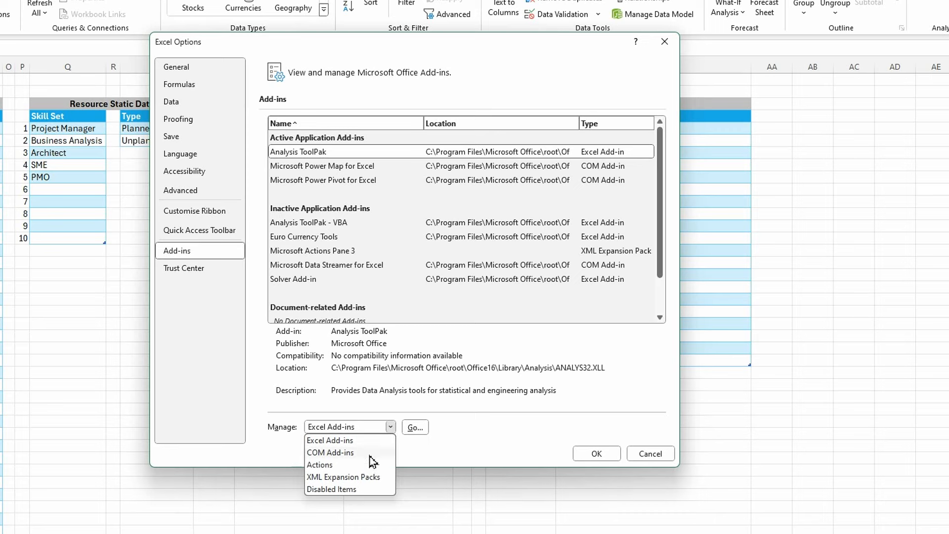
{"action": "left_click", "coordinate": [347, 453]}
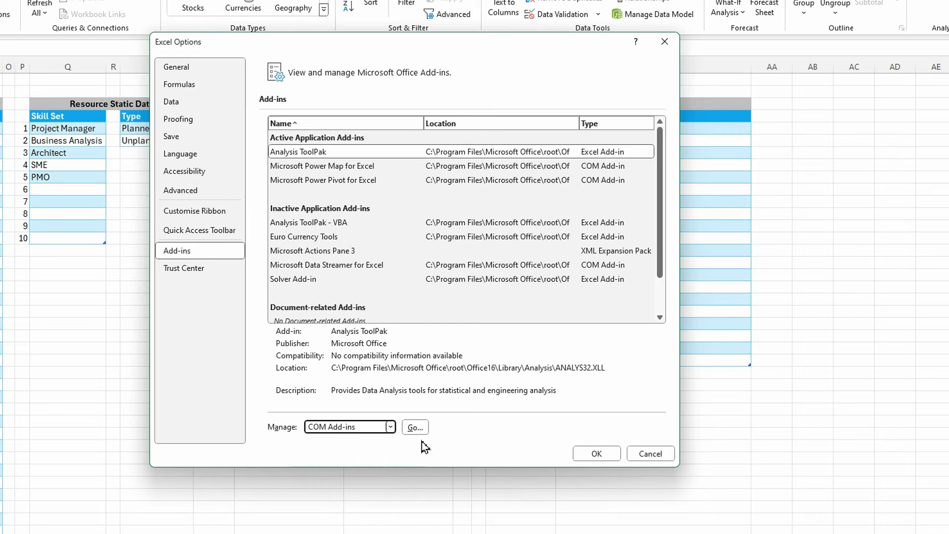
{"action": "left_click", "coordinate": [415, 427]}
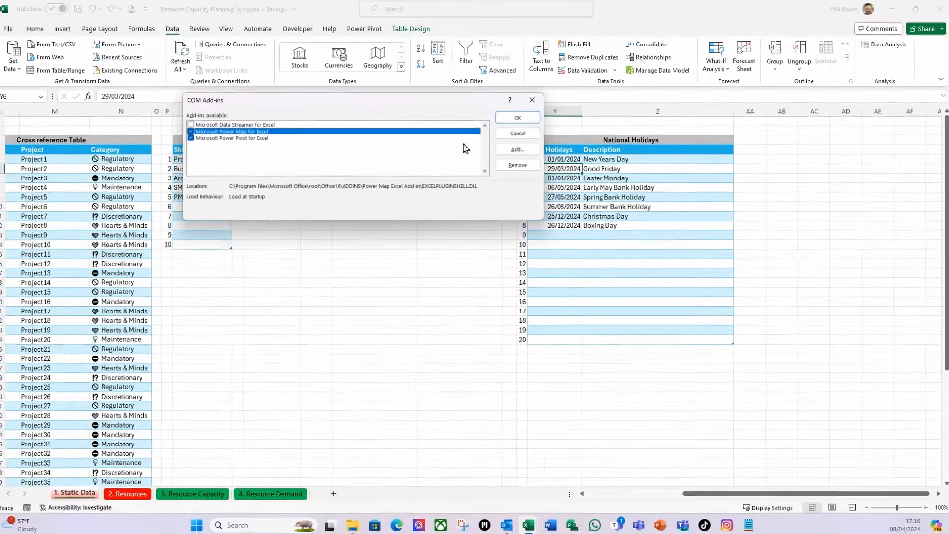
{"action": "left_click", "coordinate": [519, 135]}
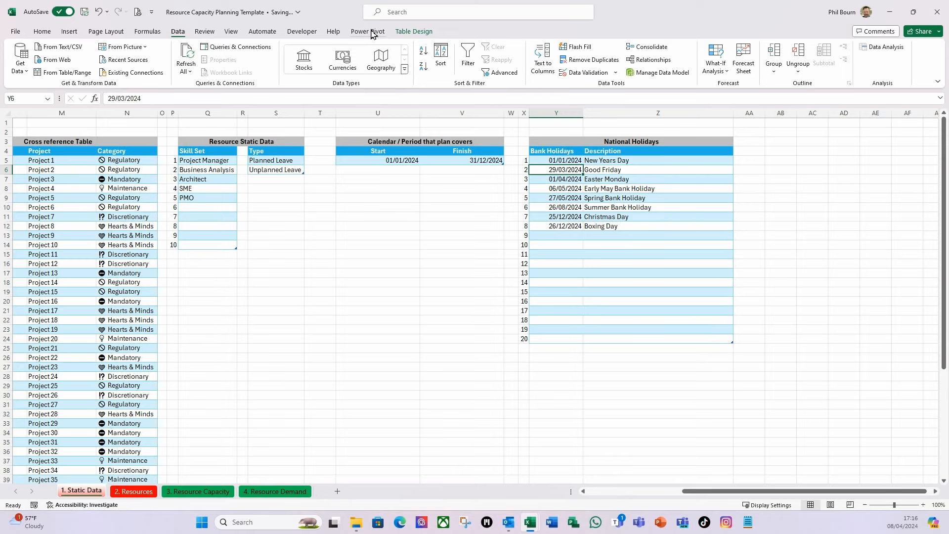
- Open the data model in Power Pivot, then widen the Calendar table's Date column and format it as *14/03/2001
{"action": "left_click", "coordinate": [371, 32]}
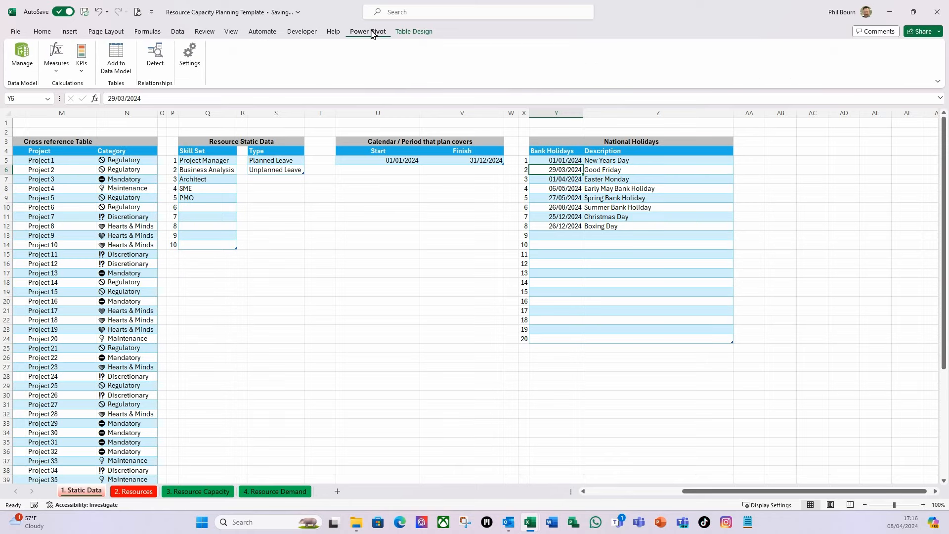
{"action": "left_click", "coordinate": [20, 58]}
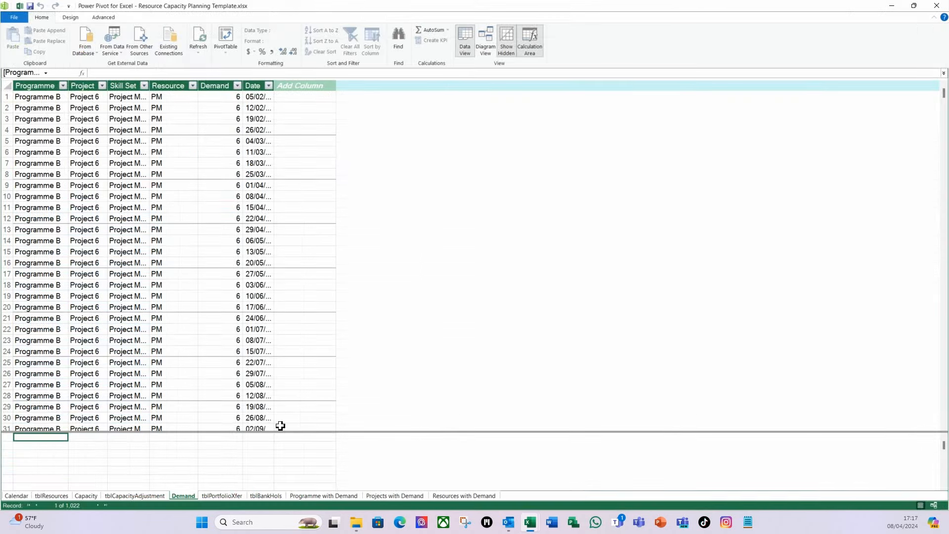
{"action": "left_click", "coordinate": [29, 496]}
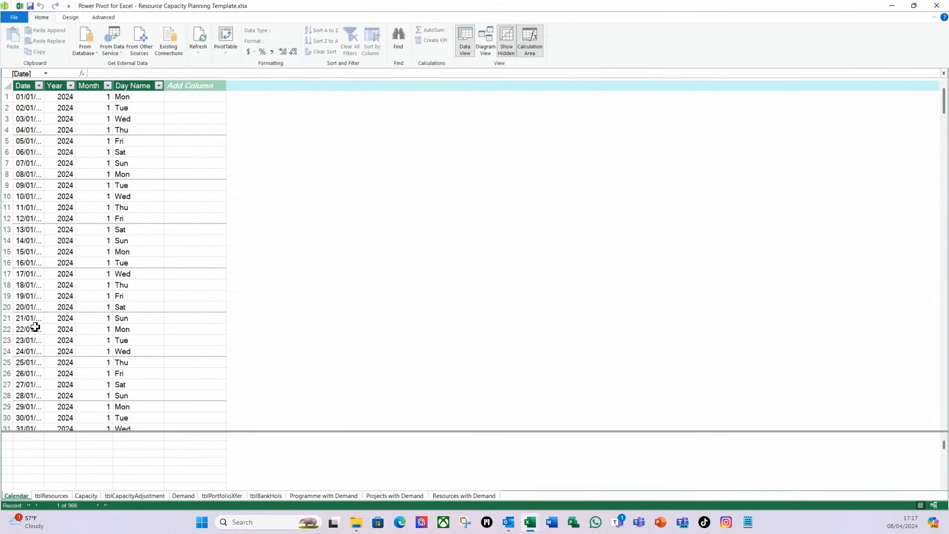
{"action": "left_click_drag", "start_coordinate": [44, 86], "coordinate": [143, 94]}
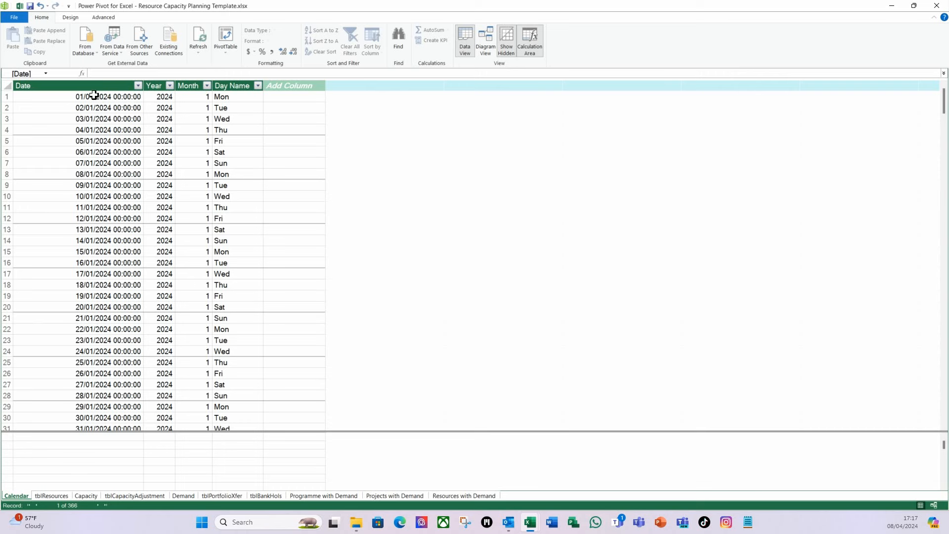
{"action": "left_click", "coordinate": [105, 83]}
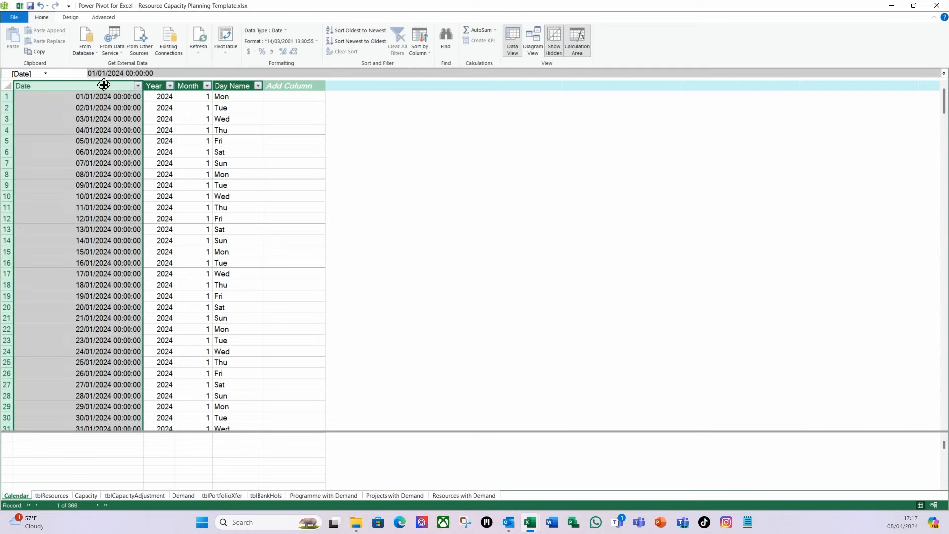
{"action": "left_click", "coordinate": [316, 43]}
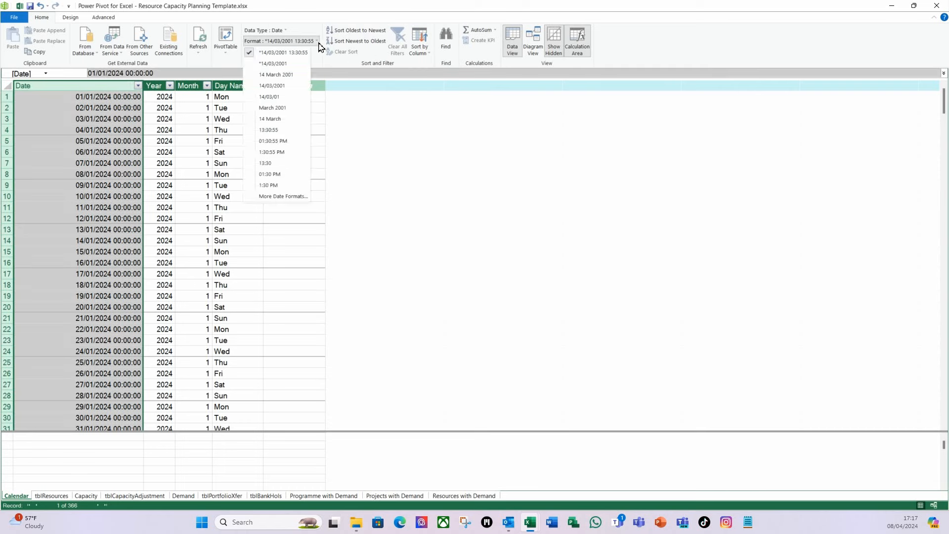
{"action": "left_click", "coordinate": [285, 69]}
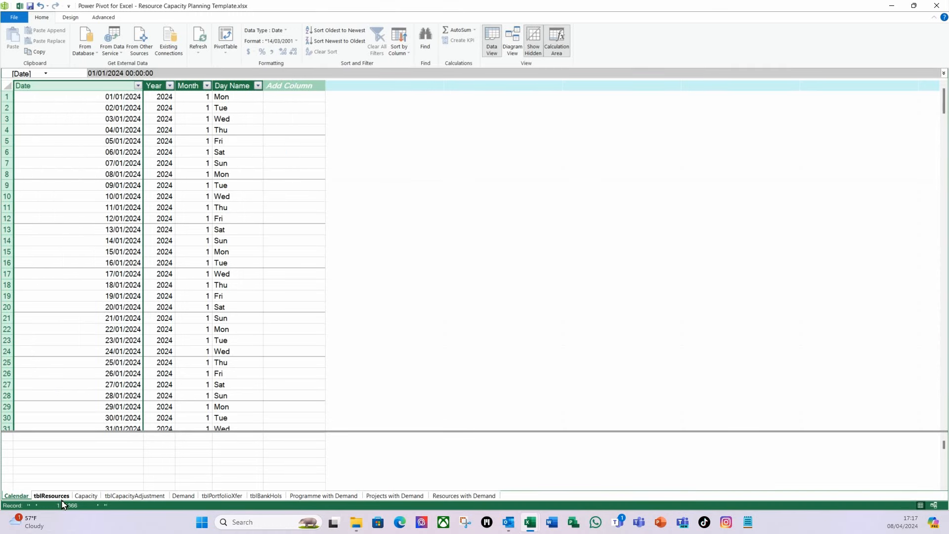
- Widen the Date column in the Capacity table and set its format to *14/03/2001
{"action": "left_click", "coordinate": [52, 495]}
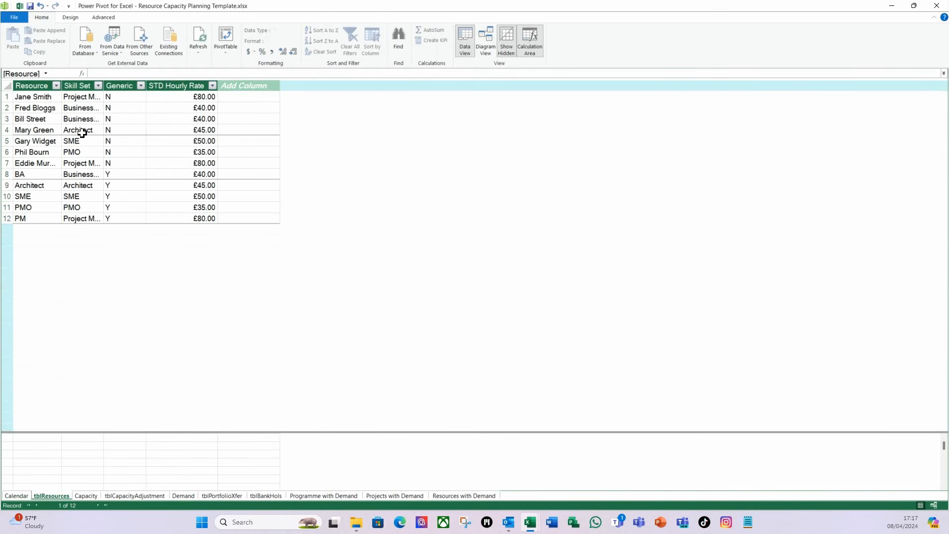
{"action": "left_click", "coordinate": [86, 495]}
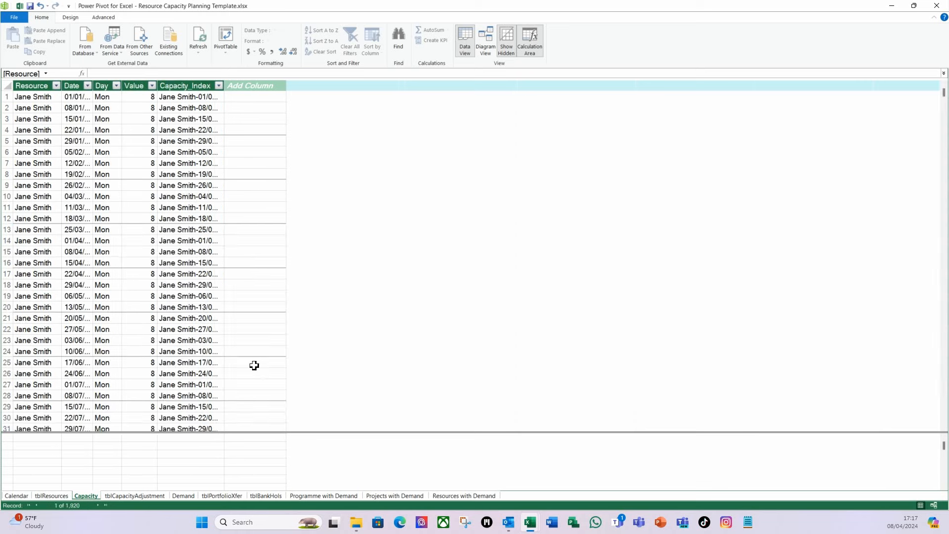
{"action": "left_click_drag", "start_coordinate": [87, 82], "coordinate": [176, 82]}
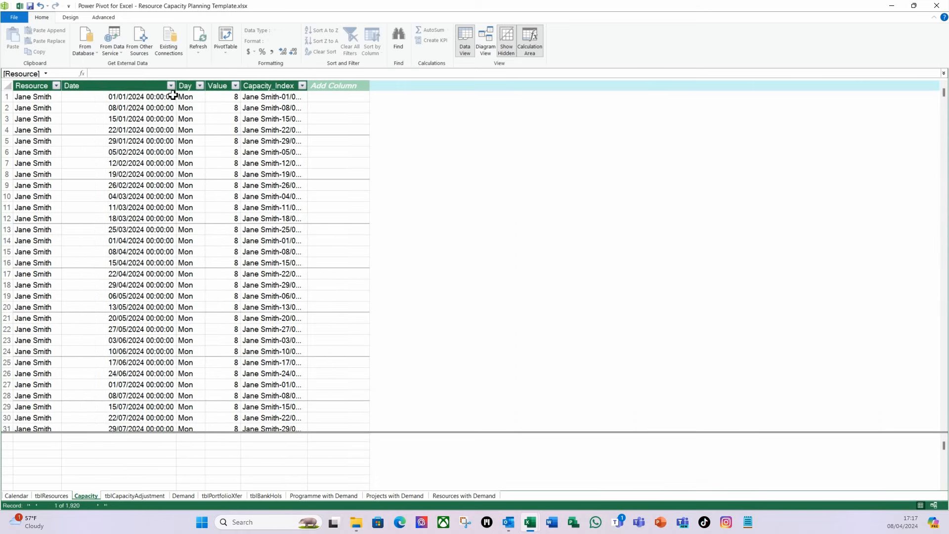
{"action": "left_click", "coordinate": [122, 87]}
{"action": "left_click", "coordinate": [317, 42]}
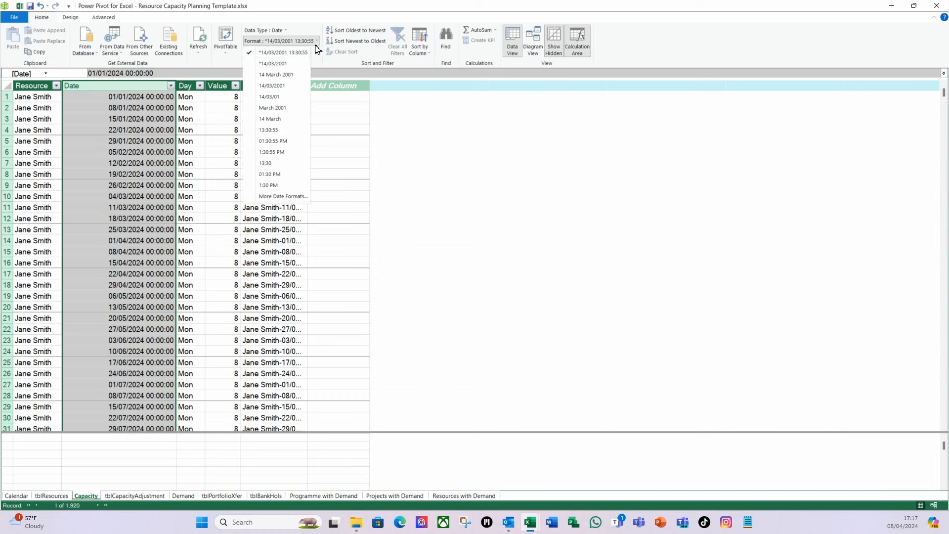
{"action": "left_click", "coordinate": [288, 68]}
- Widen the Date column in the tblCapacityAdjustment table and set its format to *14/03/2001
{"action": "left_click", "coordinate": [134, 495]}
{"action": "left_click_drag", "start_coordinate": [89, 86], "coordinate": [155, 86]}
{"action": "left_click", "coordinate": [120, 85]}
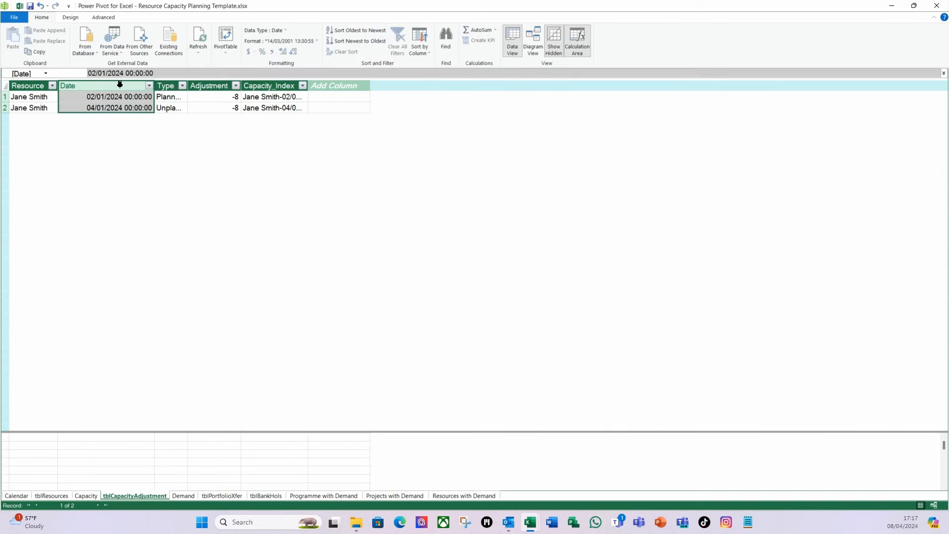
{"action": "left_click", "coordinate": [315, 41]}
{"action": "left_click", "coordinate": [271, 63]}
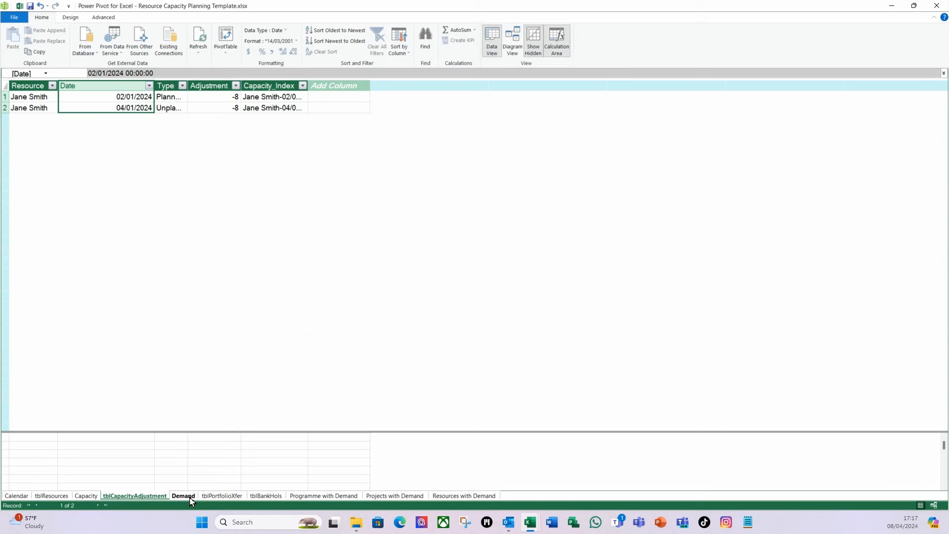
- Fit the Demand table's Date column to its contents and set its format to *14/03/2001
{"action": "left_click", "coordinate": [184, 496]}
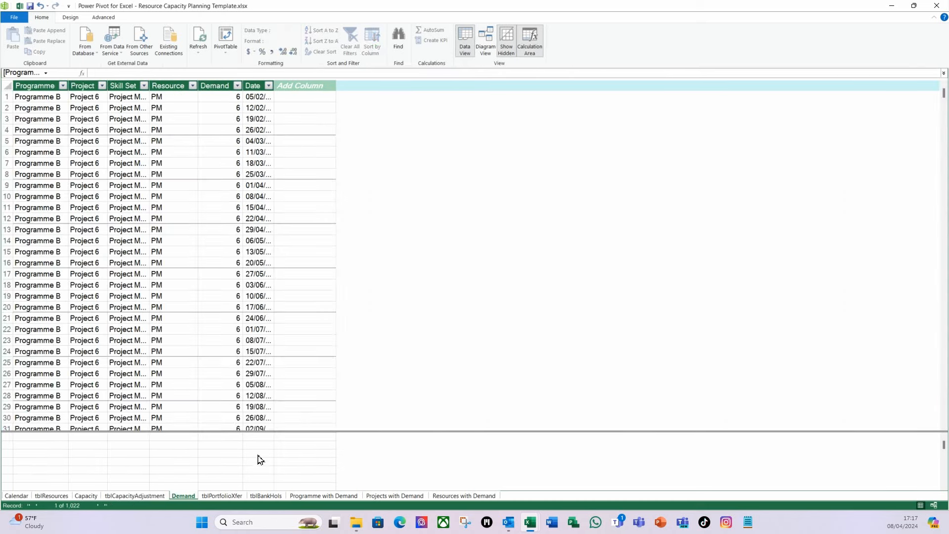
{"action": "double_click", "coordinate": [274, 86]}
{"action": "left_click", "coordinate": [283, 85]}
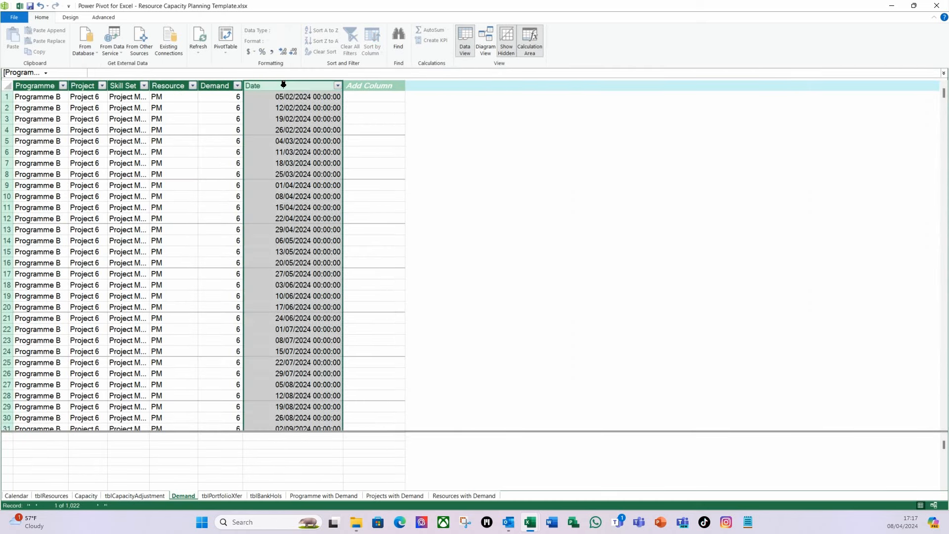
{"action": "left_click", "coordinate": [316, 41]}
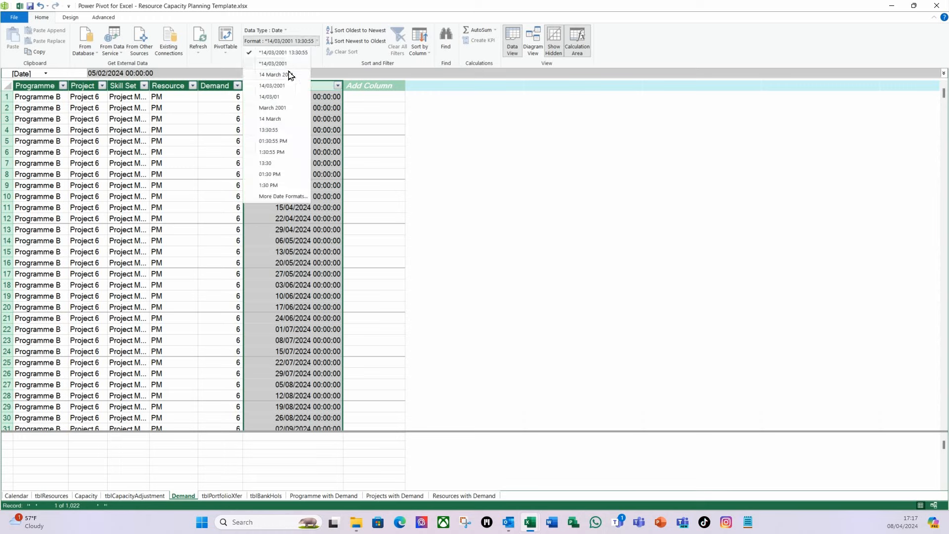
{"action": "left_click", "coordinate": [290, 68]}
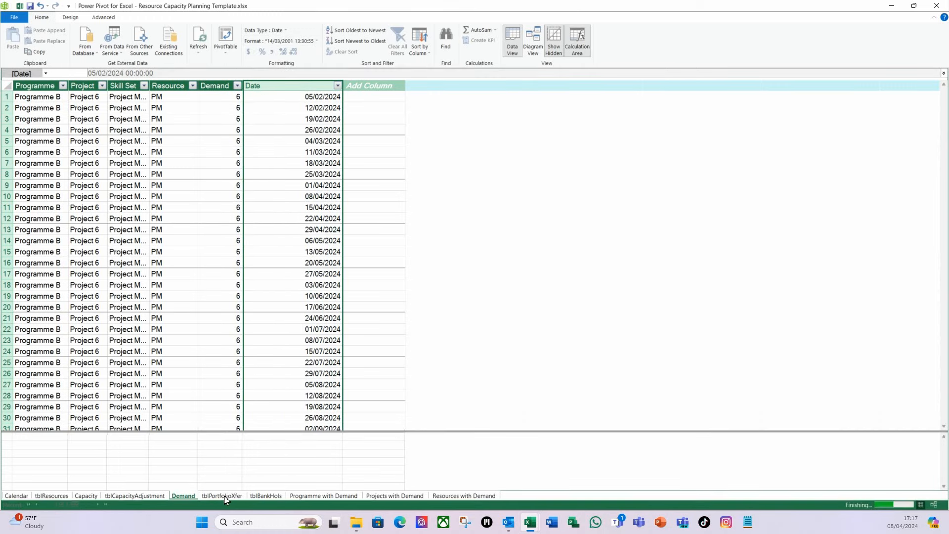
- Widen the Bank Holidays column in the tblBankHols table and set its format to *14/03/2001
{"action": "left_click", "coordinate": [262, 496]}
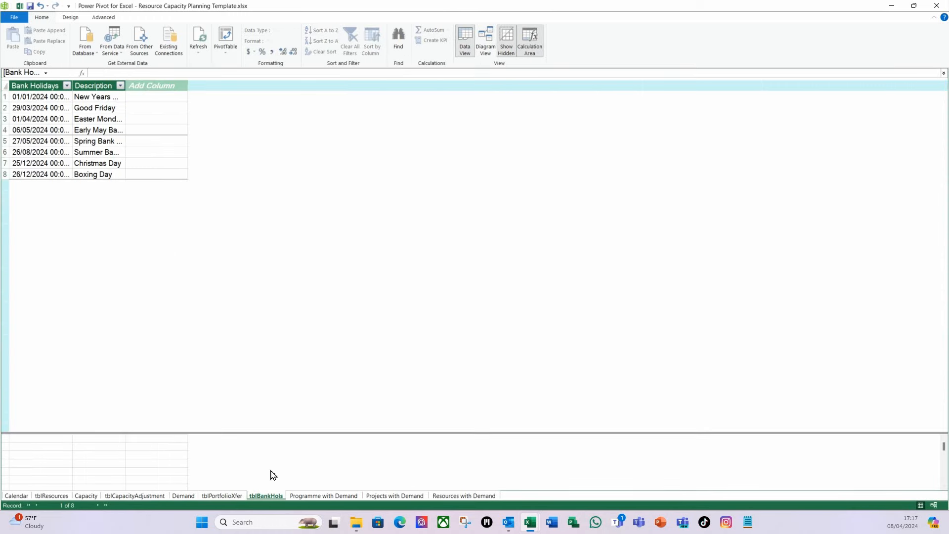
{"action": "left_click_drag", "start_coordinate": [73, 89], "coordinate": [145, 89]}
{"action": "left_click", "coordinate": [75, 87]}
{"action": "left_click", "coordinate": [316, 43]}
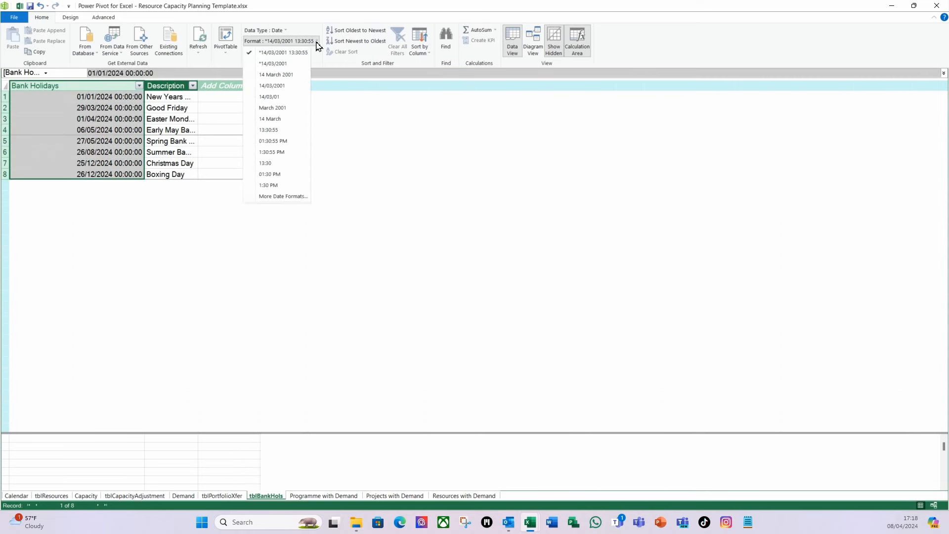
{"action": "left_click", "coordinate": [281, 68]}
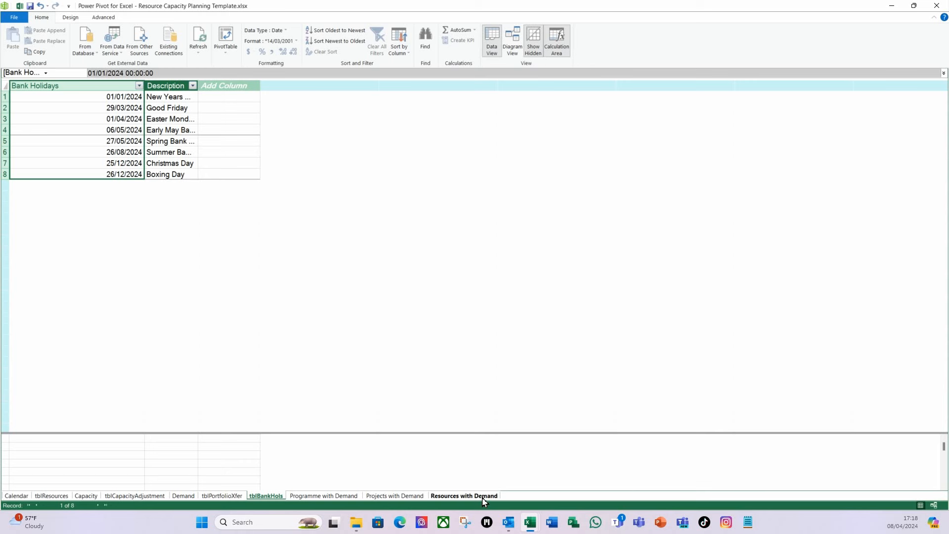
- Return to the Calendar table and display the data model's tables as a diagram
{"action": "left_click", "coordinate": [21, 496]}
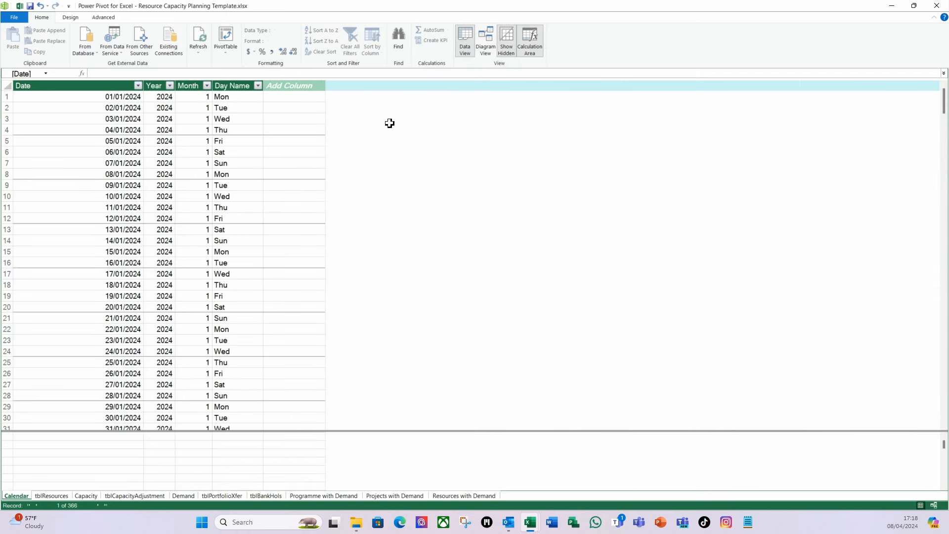
{"action": "left_click", "coordinate": [485, 46]}
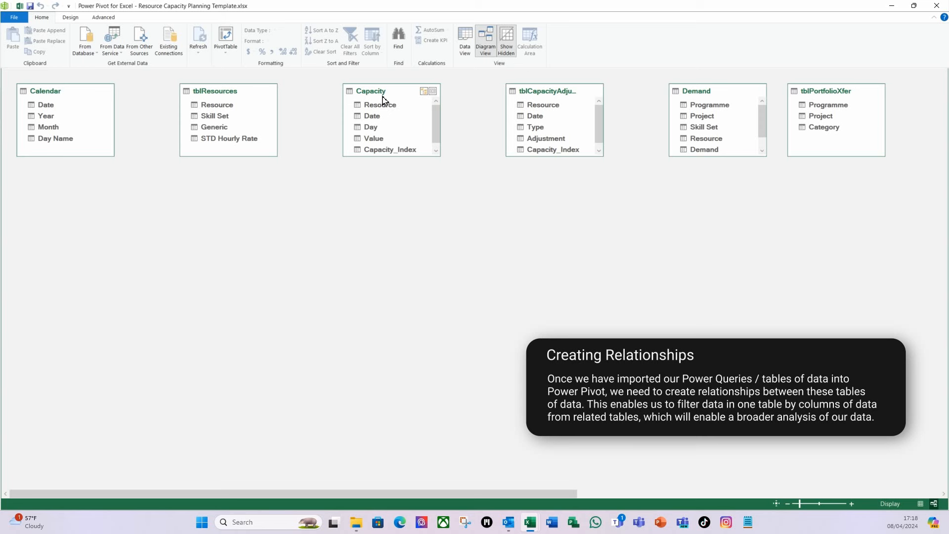
- Place the Capacity table in the lower part of the diagram and lengthen it so all its fields fit
{"action": "left_click_drag", "start_coordinate": [385, 96], "coordinate": [236, 238]}
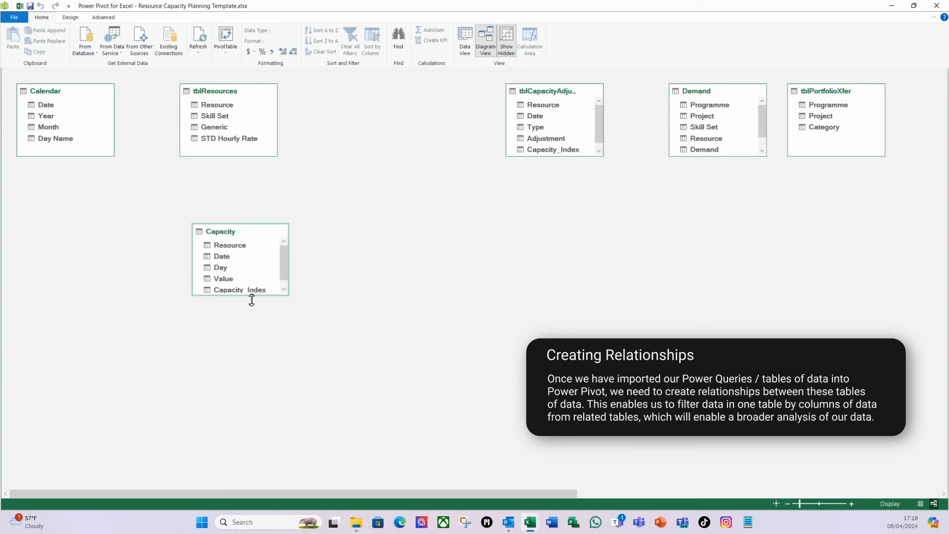
{"action": "left_click_drag", "start_coordinate": [250, 316], "coordinate": [250, 390]}
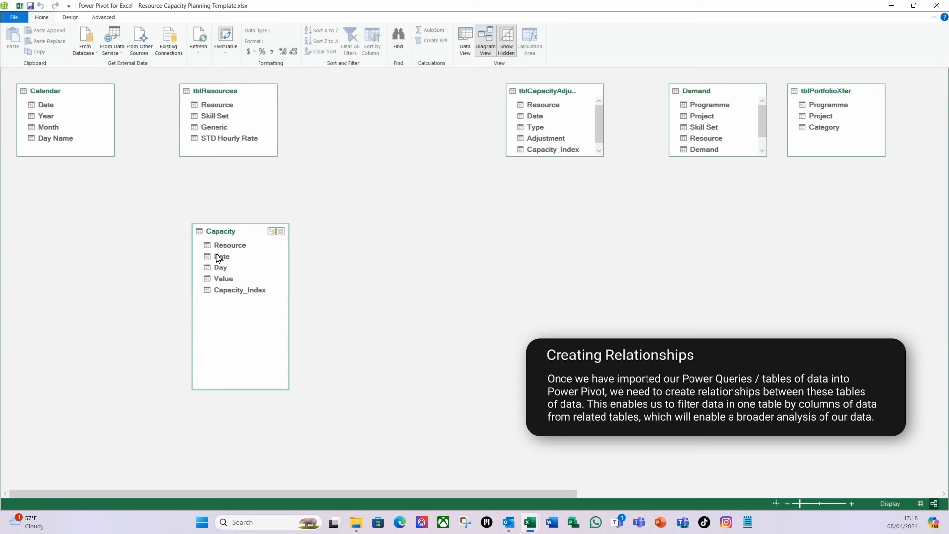
{"action": "left_click_drag", "start_coordinate": [242, 232], "coordinate": [336, 272]}
- Place tblCapacityAdjustment to the left of Capacity and enlarge it to fit all its fields and its full name
{"action": "left_click_drag", "start_coordinate": [565, 98], "coordinate": [152, 249]}
{"action": "left_click_drag", "start_coordinate": [146, 309], "coordinate": [155, 356]}
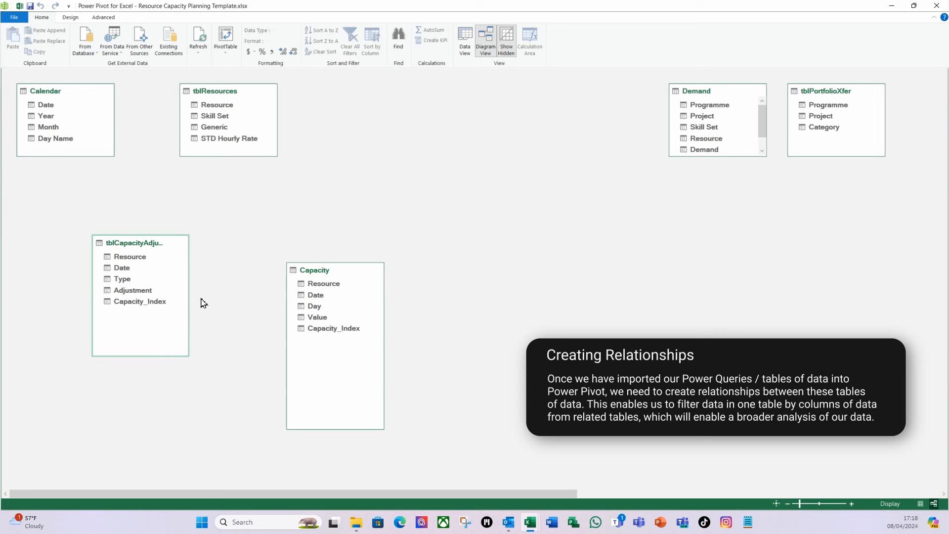
{"action": "left_click_drag", "start_coordinate": [188, 280], "coordinate": [236, 277]}
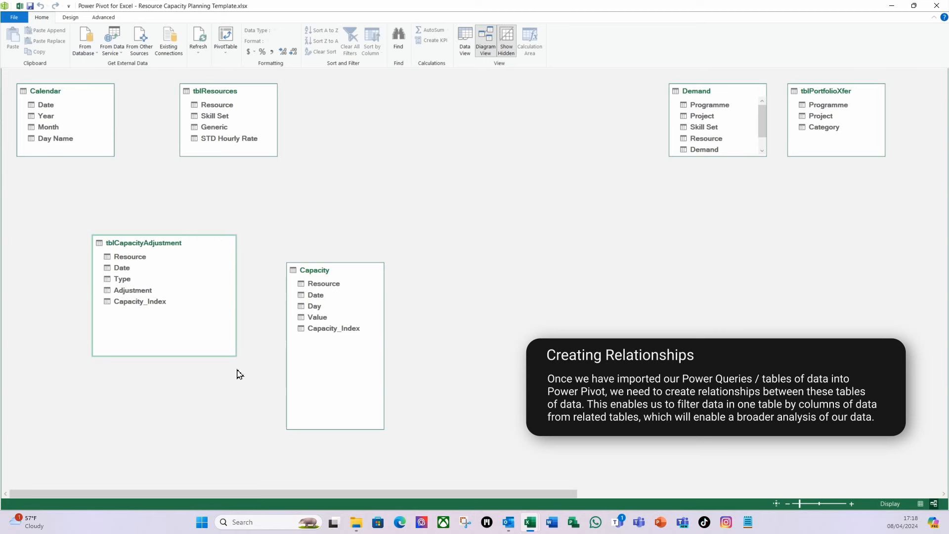
- Place Calendar above and to the right of Capacity, and Demand further right, lengthened to fit all its fields
{"action": "left_click_drag", "start_coordinate": [78, 97], "coordinate": [476, 155]}
{"action": "left_click_drag", "start_coordinate": [470, 199], "coordinate": [469, 198]}
{"action": "mouse_move", "coordinate": [332, 275]}
{"action": "left_mouse_down"}
{"action": "mouse_move", "coordinate": [318, 277]}
{"action": "mouse_move", "coordinate": [345, 281]}
{"action": "mouse_move", "coordinate": [354, 303]}
{"action": "mouse_move", "coordinate": [348, 279]}
{"action": "left_mouse_up"}
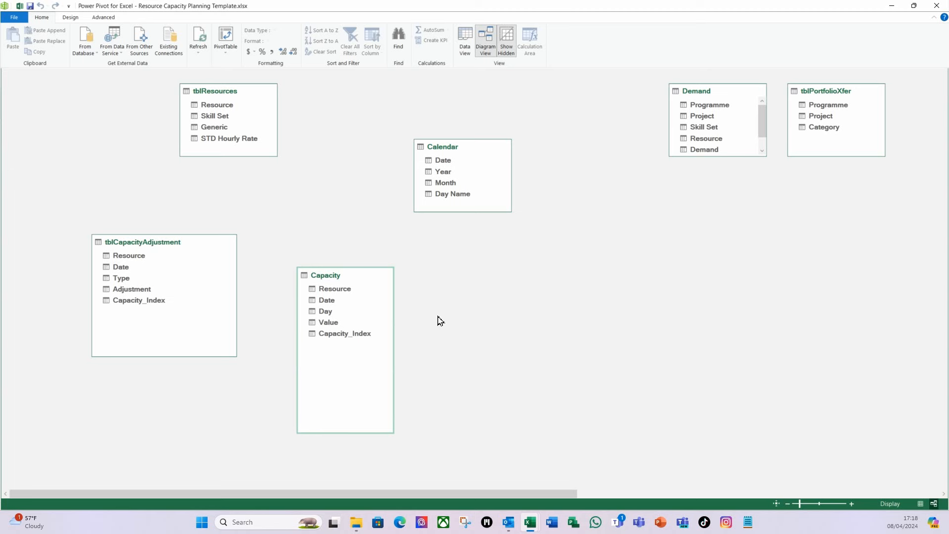
{"action": "left_click_drag", "start_coordinate": [709, 98], "coordinate": [636, 276]}
{"action": "left_click_drag", "start_coordinate": [643, 333], "coordinate": [659, 432]}
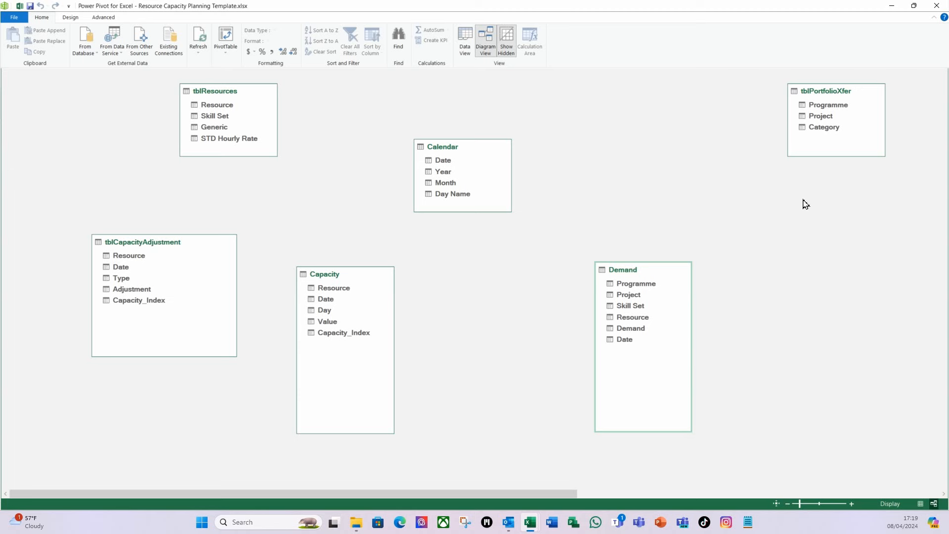
- Place tblPortfolioXfer above Demand and tblBankHols between Capacity and Demand
{"action": "left_click_drag", "start_coordinate": [833, 99], "coordinate": [679, 99]}
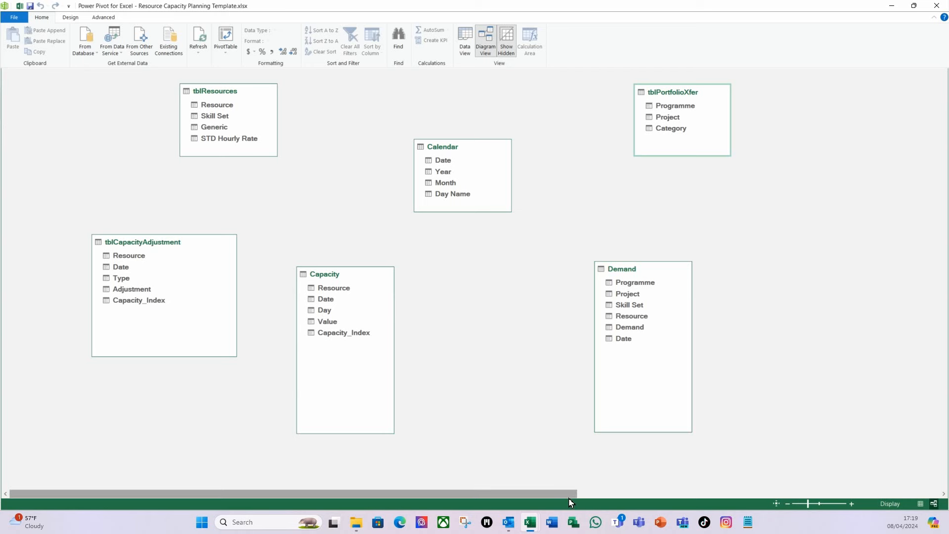
{"action": "left_click_drag", "start_coordinate": [570, 502], "coordinate": [650, 501]}
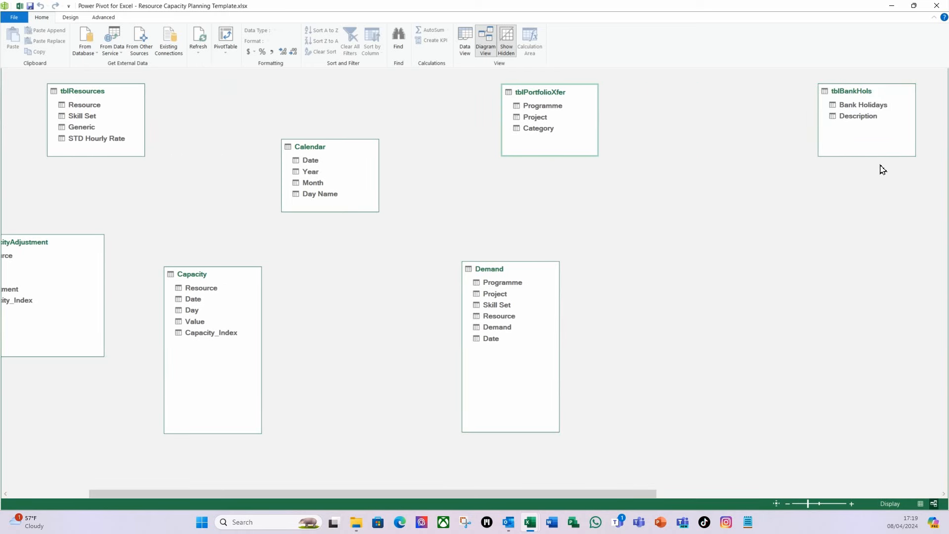
{"action": "left_click_drag", "start_coordinate": [862, 95], "coordinate": [363, 316]}
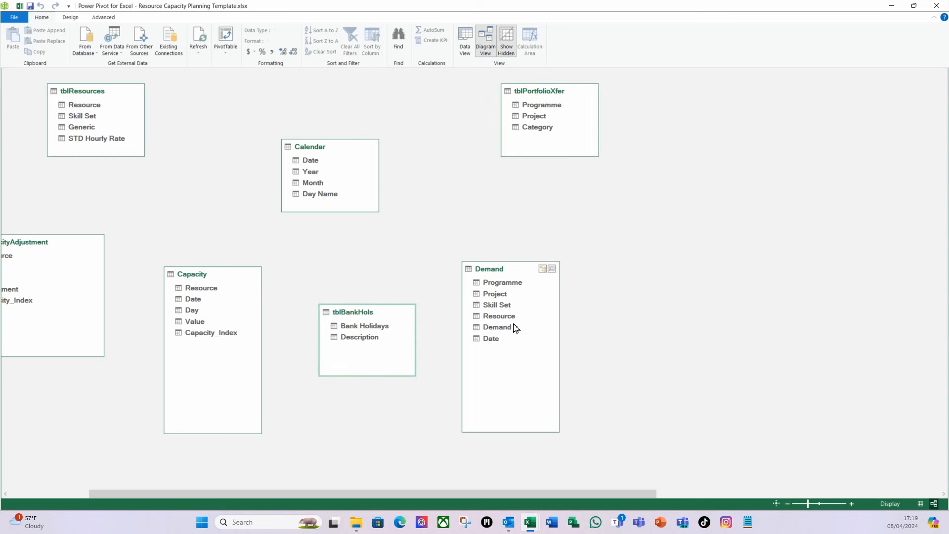
- Stack Programme with Demand and Projects with Demand to the right of tblPortfolioXfer, widening both to fit their full names
{"action": "left_click_drag", "start_coordinate": [573, 494], "coordinate": [774, 500]}
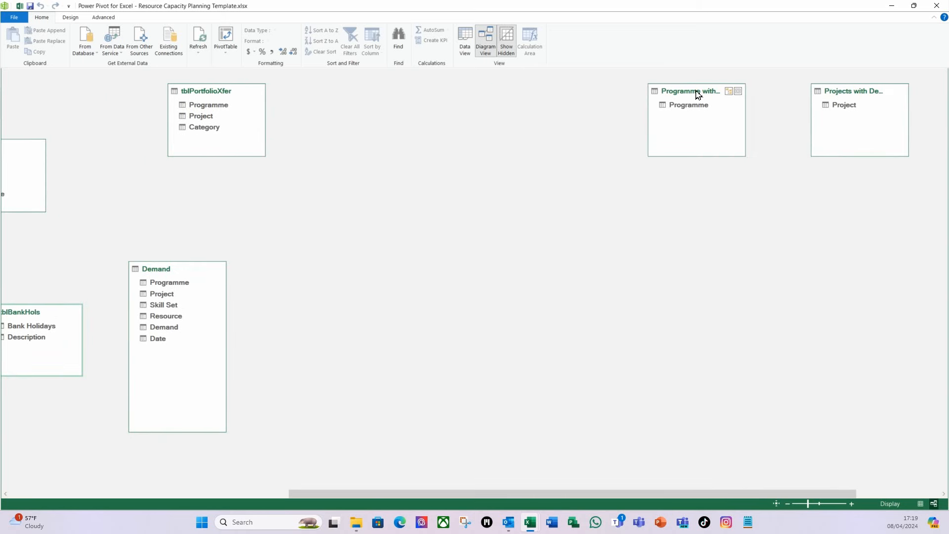
{"action": "left_click_drag", "start_coordinate": [697, 94], "coordinate": [465, 95]}
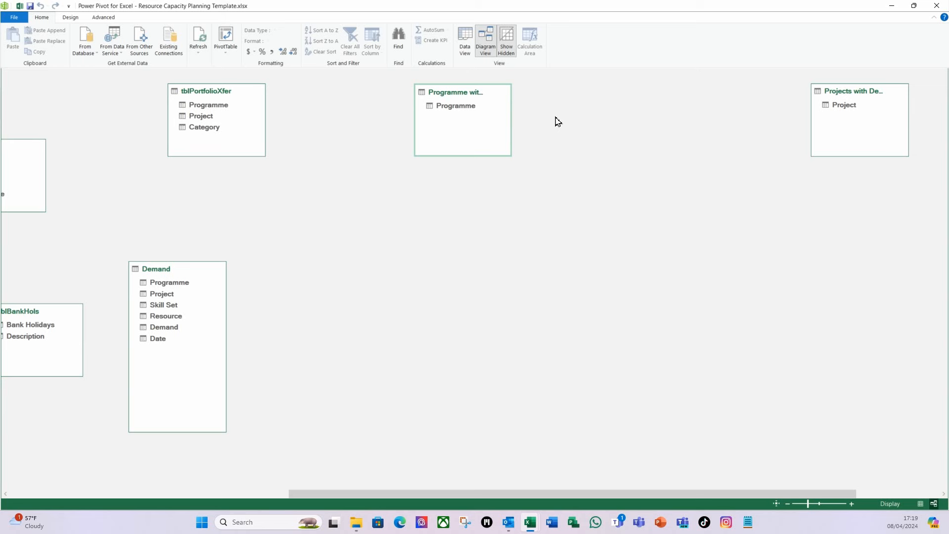
{"action": "left_click_drag", "start_coordinate": [511, 128], "coordinate": [589, 129]}
{"action": "left_click_drag", "start_coordinate": [845, 93], "coordinate": [448, 175]}
{"action": "left_click_drag", "start_coordinate": [512, 192], "coordinate": [590, 194]}
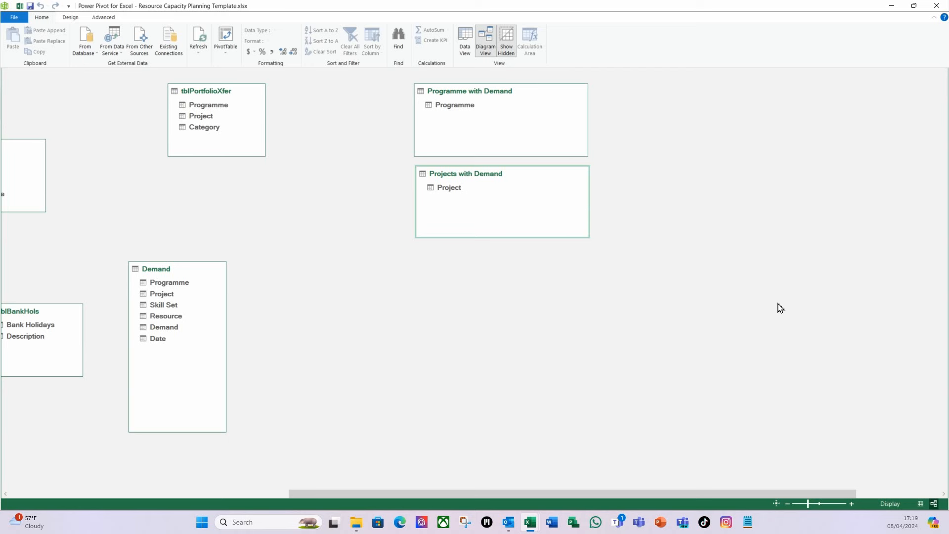
- Place Resources with Demand beneath Projects with Demand and widen it to fit its full name
{"action": "left_click_drag", "start_coordinate": [801, 494], "coordinate": [938, 428]}
{"action": "left_click_drag", "start_coordinate": [870, 100], "coordinate": [314, 253]}
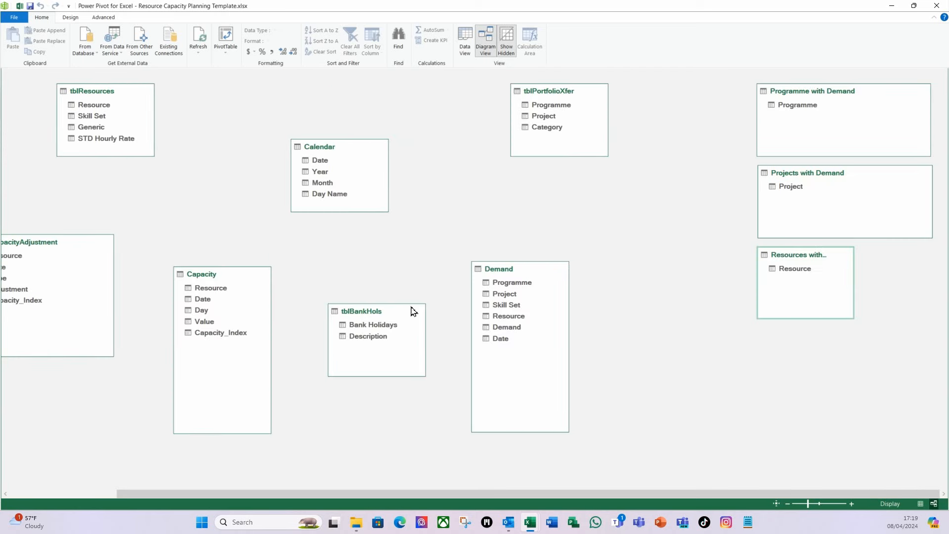
{"action": "left_click_drag", "start_coordinate": [854, 275], "coordinate": [894, 303]}
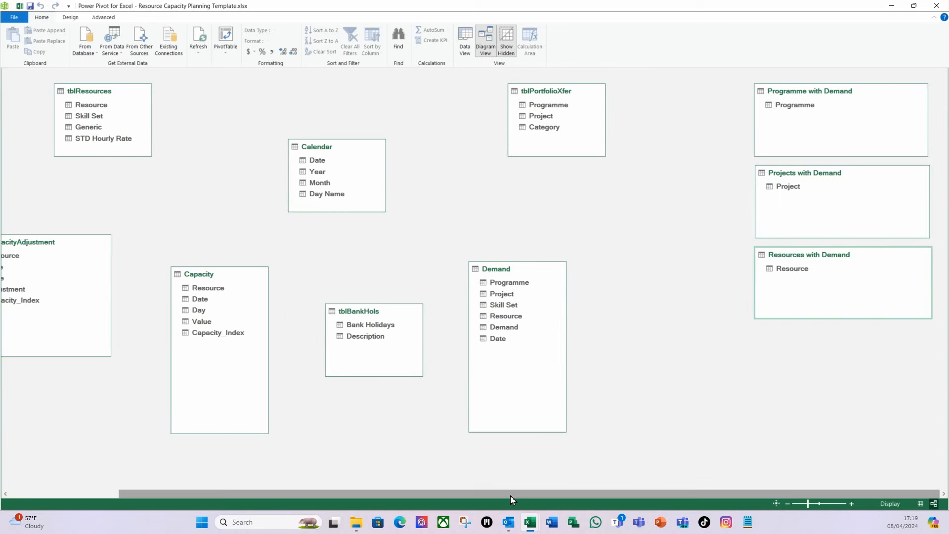
- Place tblResources above Capacity, clear of Calendar, and relate its Resource column to the Resource columns of Capacity and Demand
{"action": "left_click_drag", "start_coordinate": [510, 494], "coordinate": [401, 494]}
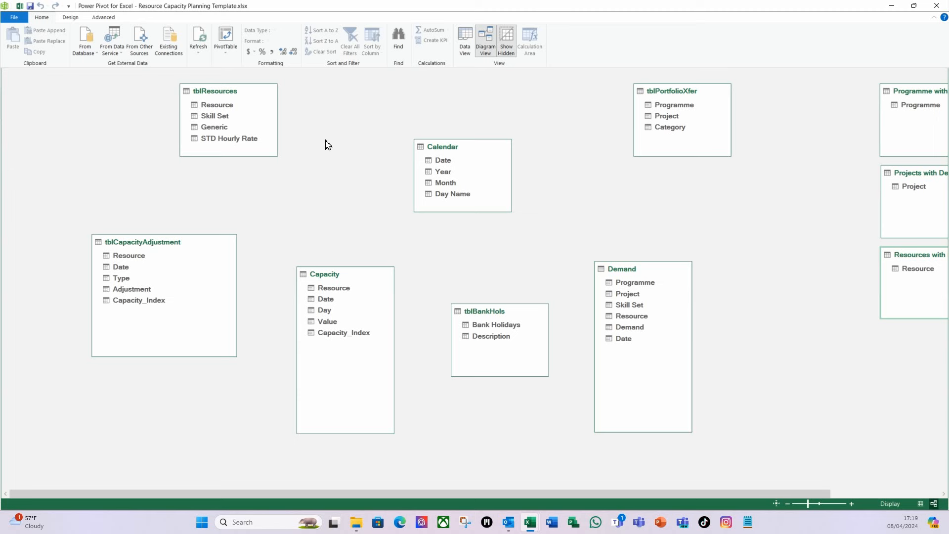
{"action": "left_click_drag", "start_coordinate": [445, 148], "coordinate": [480, 148]}
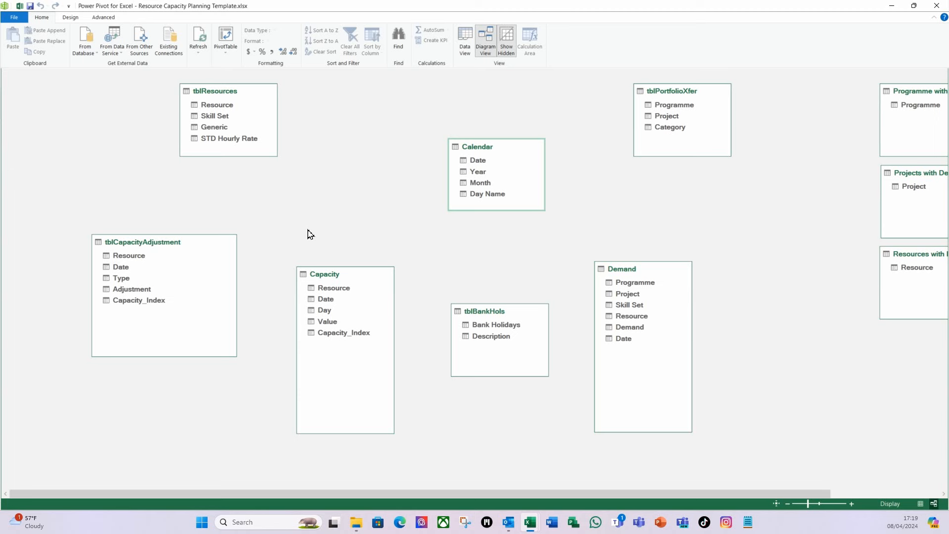
{"action": "left_click_drag", "start_coordinate": [221, 95], "coordinate": [321, 116]}
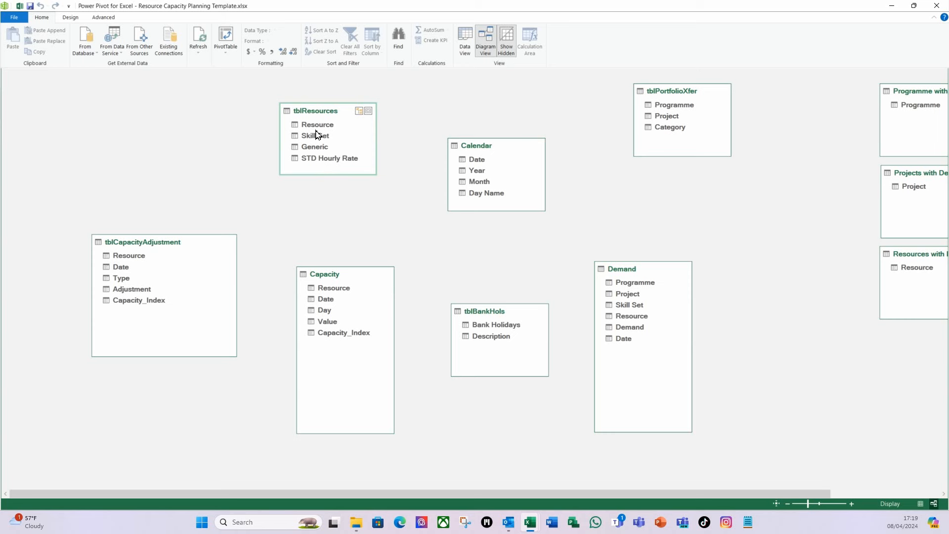
{"action": "left_click_drag", "start_coordinate": [324, 130], "coordinate": [341, 295]}
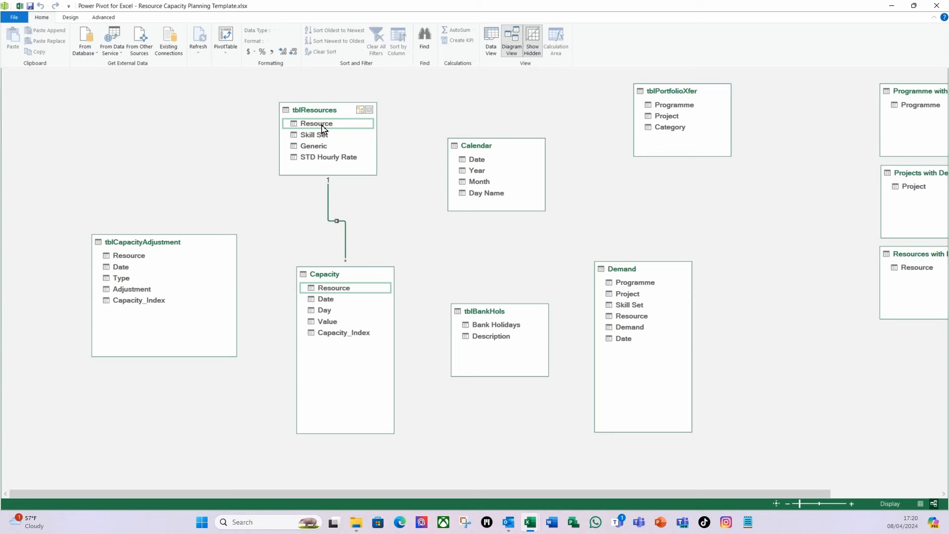
{"action": "left_click_drag", "start_coordinate": [323, 128], "coordinate": [637, 317]}
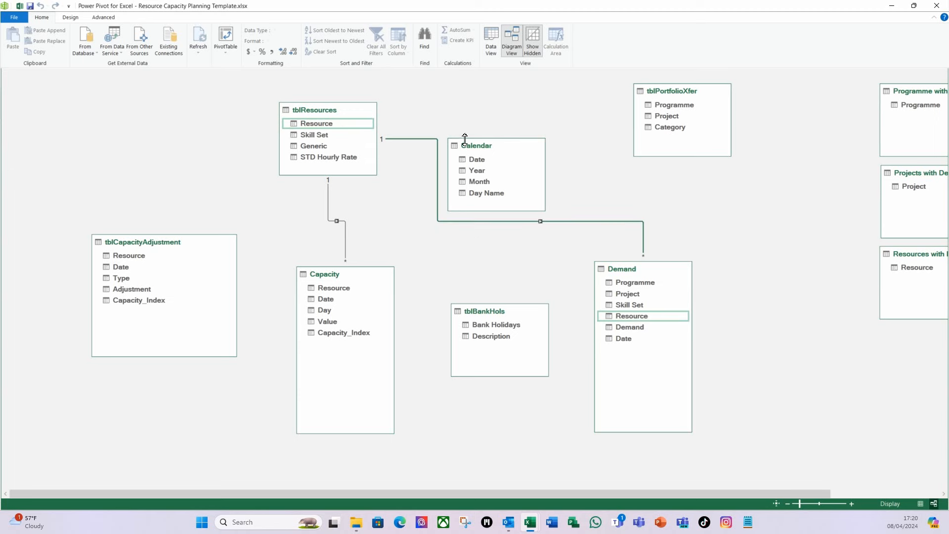
- Move Calendar between Capacity and Demand, below the tblResources link, and relate its Date column to the Date columns of both tables
{"action": "left_click_drag", "start_coordinate": [500, 149], "coordinate": [475, 219]}
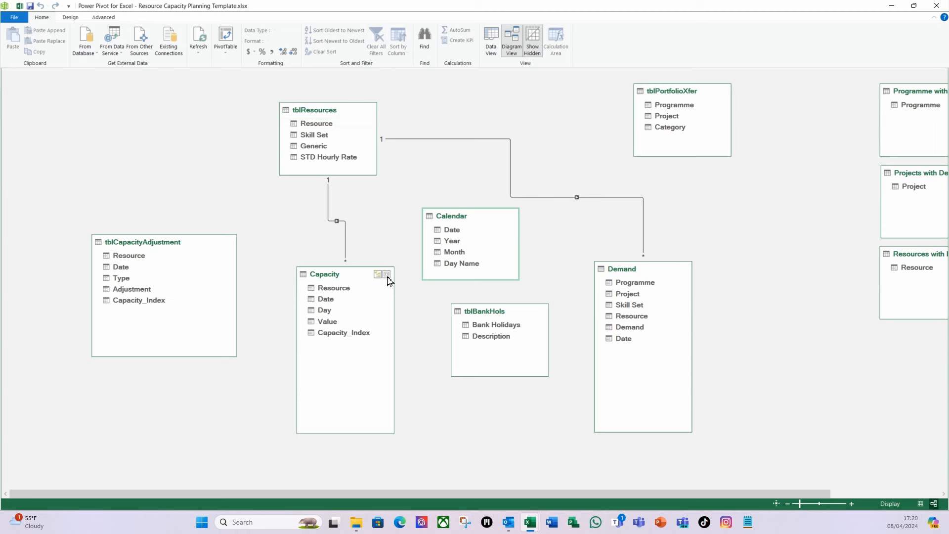
{"action": "left_click_drag", "start_coordinate": [455, 218], "coordinate": [445, 196]}
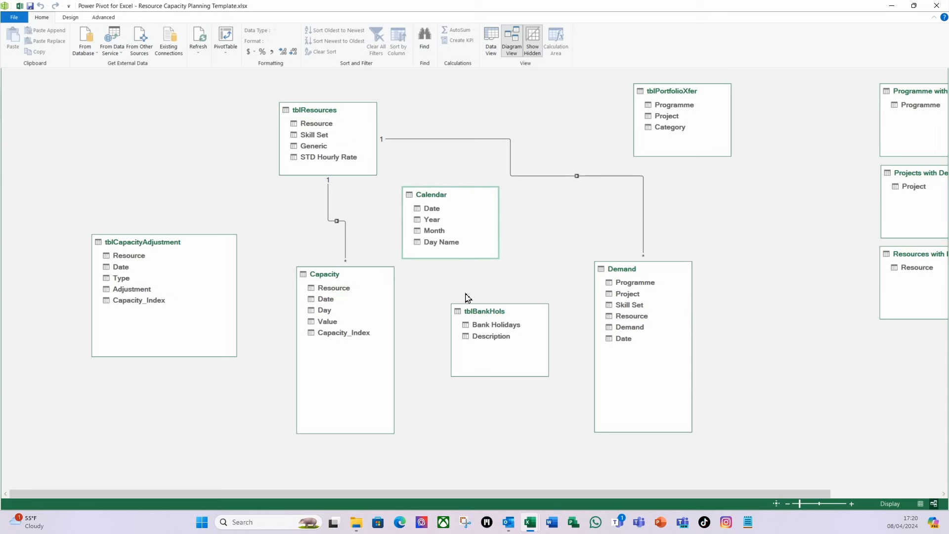
{"action": "left_click_drag", "start_coordinate": [428, 214], "coordinate": [330, 300]}
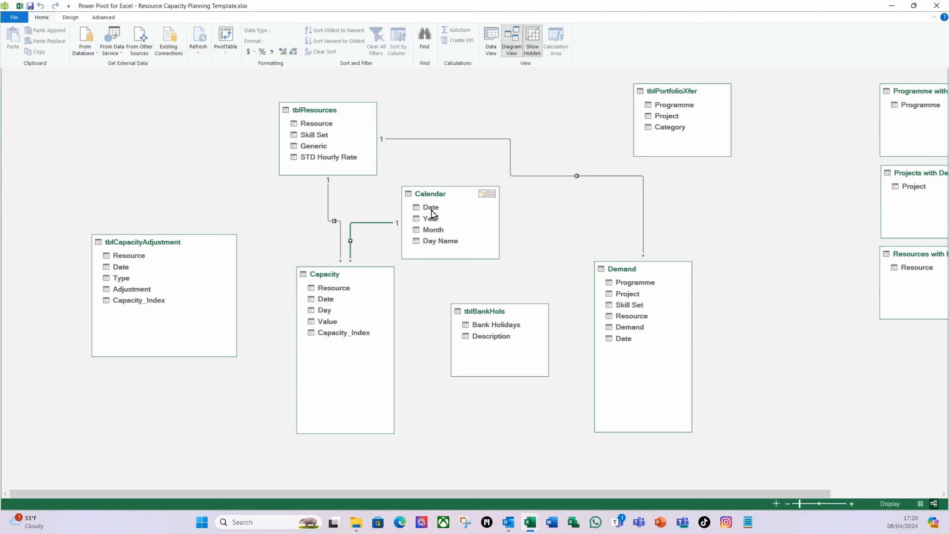
{"action": "left_click_drag", "start_coordinate": [437, 212], "coordinate": [624, 338]}
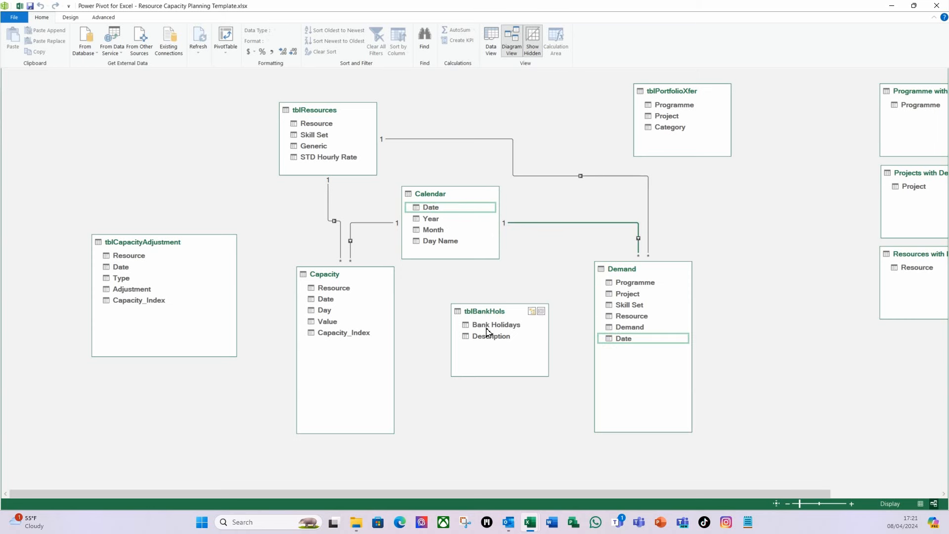
- Relate the Bank Holidays column of tblBankHols to the Date columns of Capacity and Demand
{"action": "left_click_drag", "start_coordinate": [486, 328], "coordinate": [335, 305]}
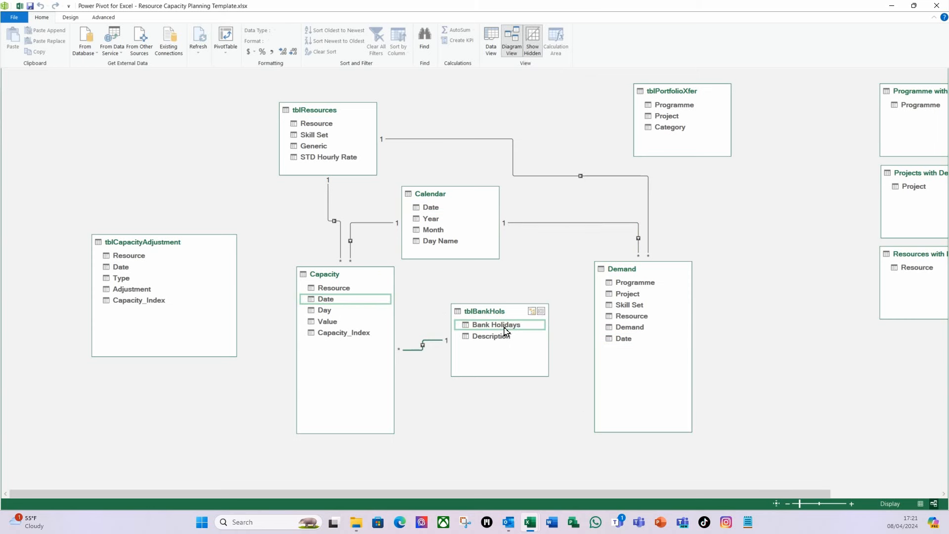
{"action": "left_click_drag", "start_coordinate": [509, 327], "coordinate": [635, 342]}
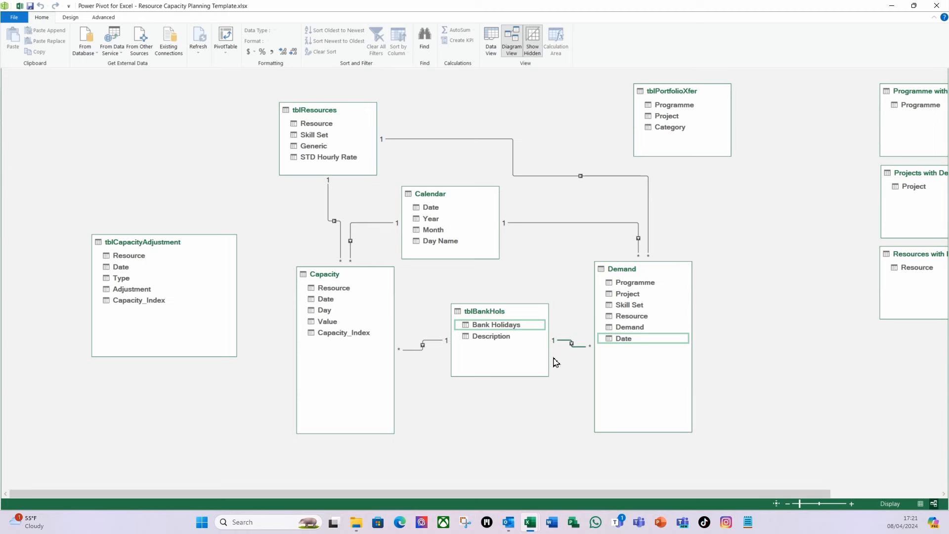
- Shift tblCapacityAdjustment further from Capacity and relate its Capacity_Index column to Capacity_Index in Capacity
{"action": "left_click_drag", "start_coordinate": [148, 250], "coordinate": [127, 249]}
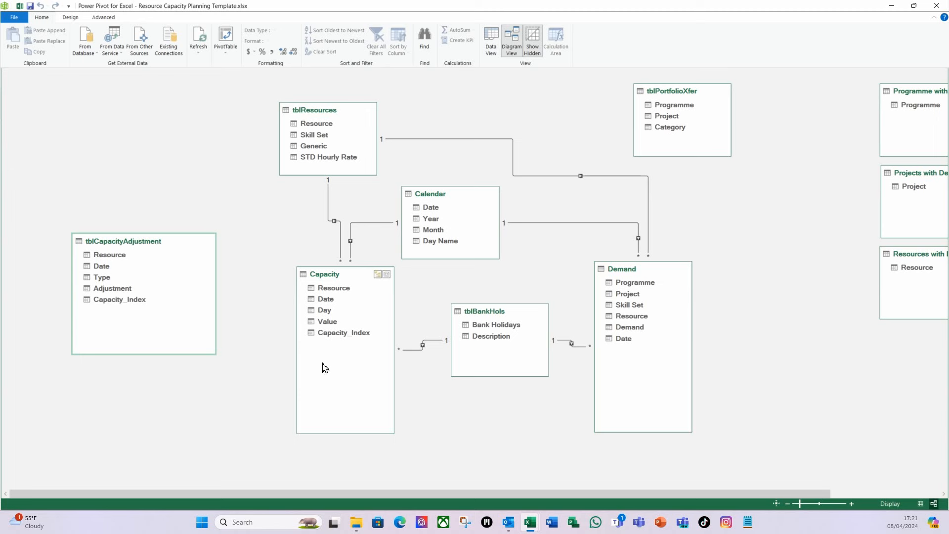
{"action": "left_click", "coordinate": [339, 334]}
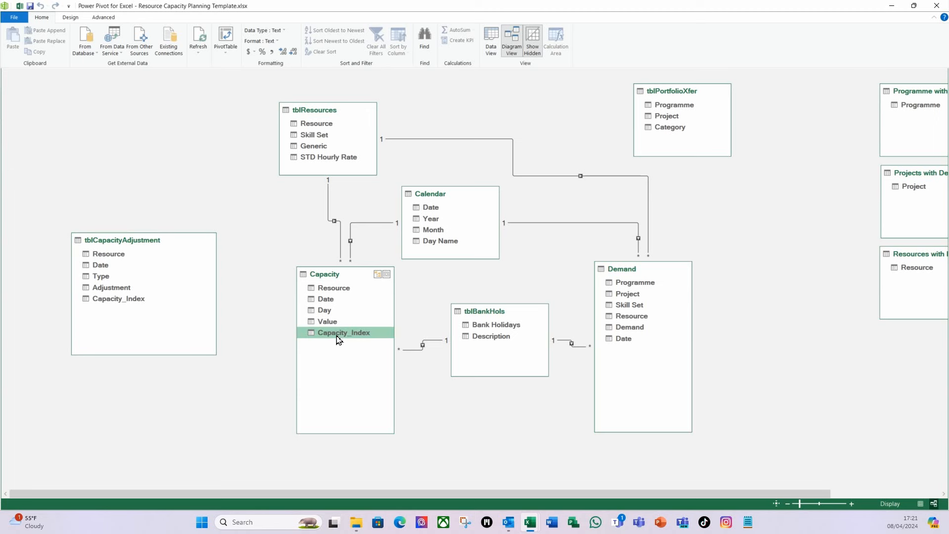
{"action": "mouse_move", "coordinate": [131, 301]}
{"action": "left_mouse_down"}
{"action": "mouse_move", "coordinate": [156, 297]}
{"action": "mouse_move", "coordinate": [351, 343]}
{"action": "mouse_move", "coordinate": [346, 333]}
{"action": "left_mouse_up"}
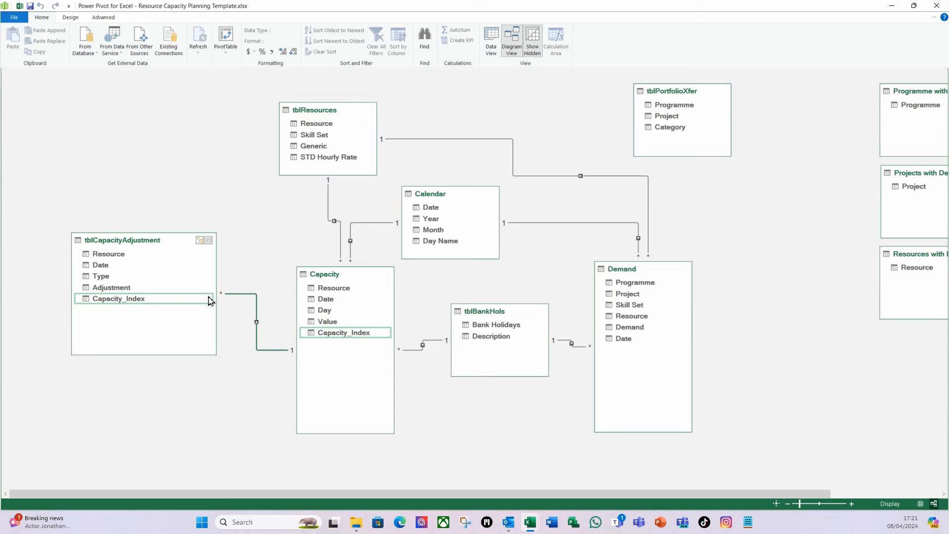
- Delete the relationship between tblCapacityAdjustment and Capacity from the model
{"action": "right_click", "coordinate": [258, 353]}
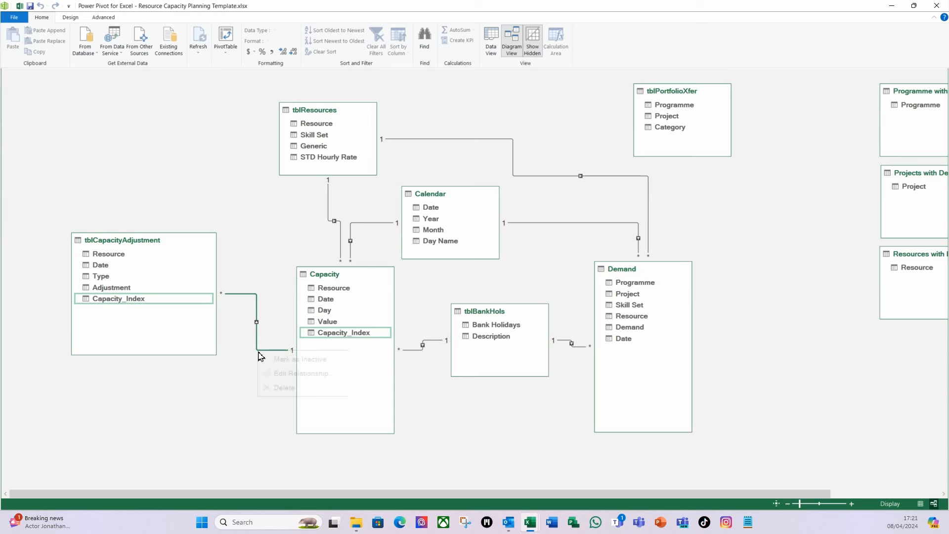
{"action": "left_click", "coordinate": [284, 387]}
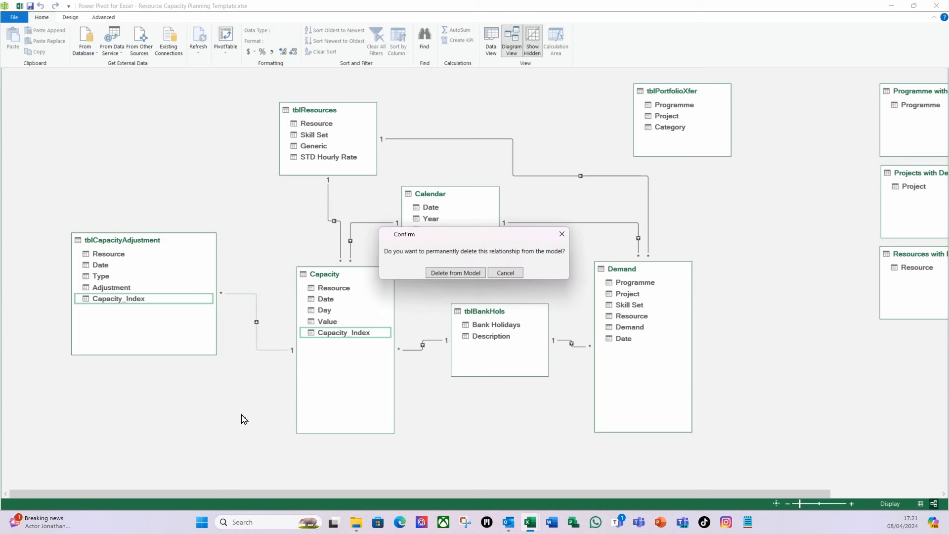
{"action": "left_click", "coordinate": [450, 276]}
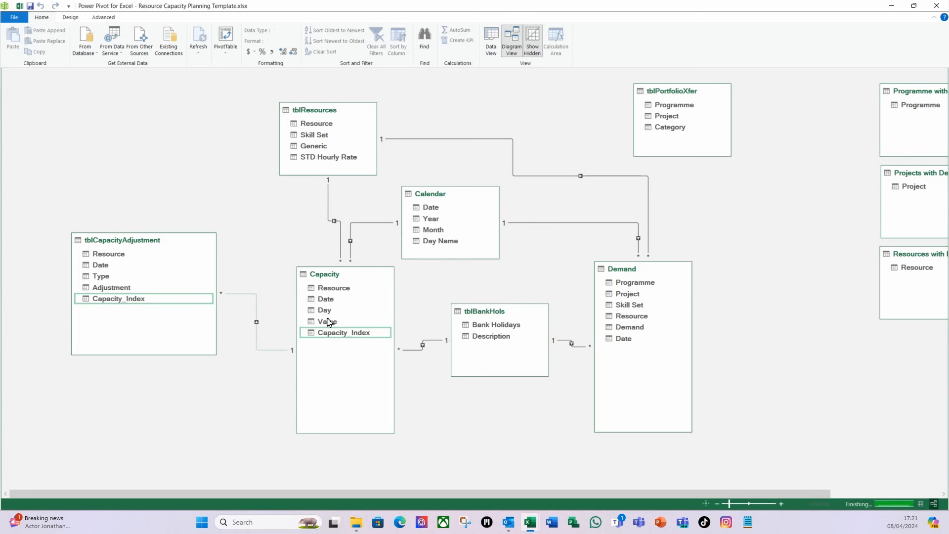
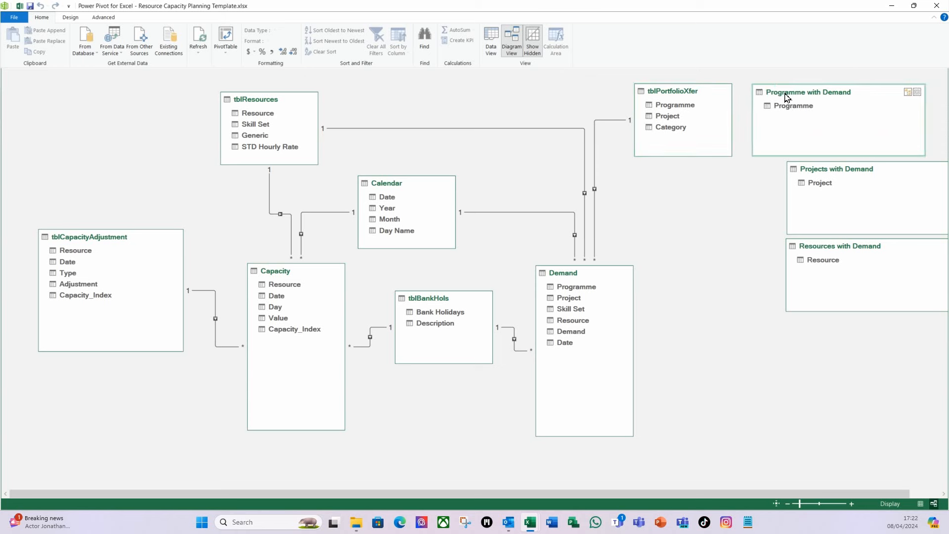
- Align Projects with Demand and Resources with Demand beneath Programme with Demand
{"action": "left_click_drag", "start_coordinate": [805, 173], "coordinate": [777, 170]}
{"action": "left_click_drag", "start_coordinate": [806, 250], "coordinate": [770, 252]}
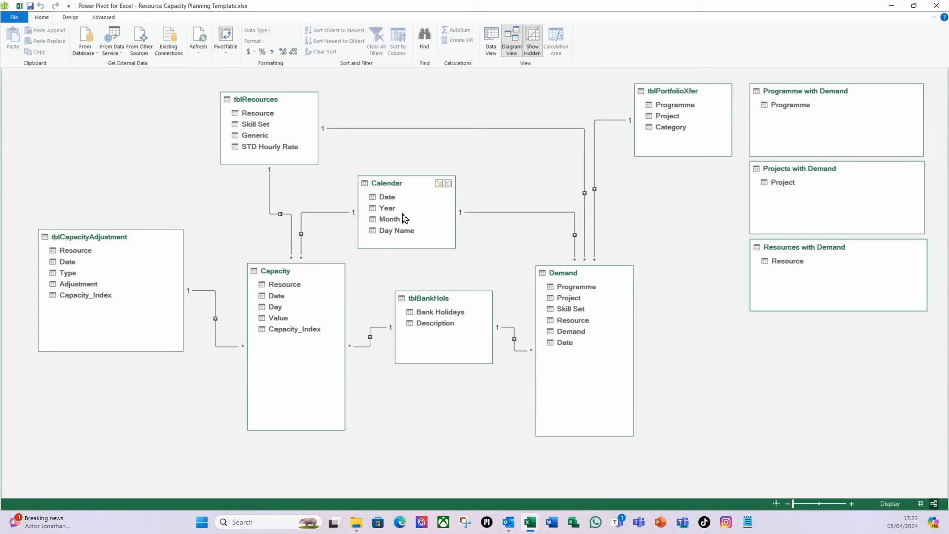
- Return from the diagram to the data grid and display the Capacity table
{"action": "left_click", "coordinate": [491, 50]}
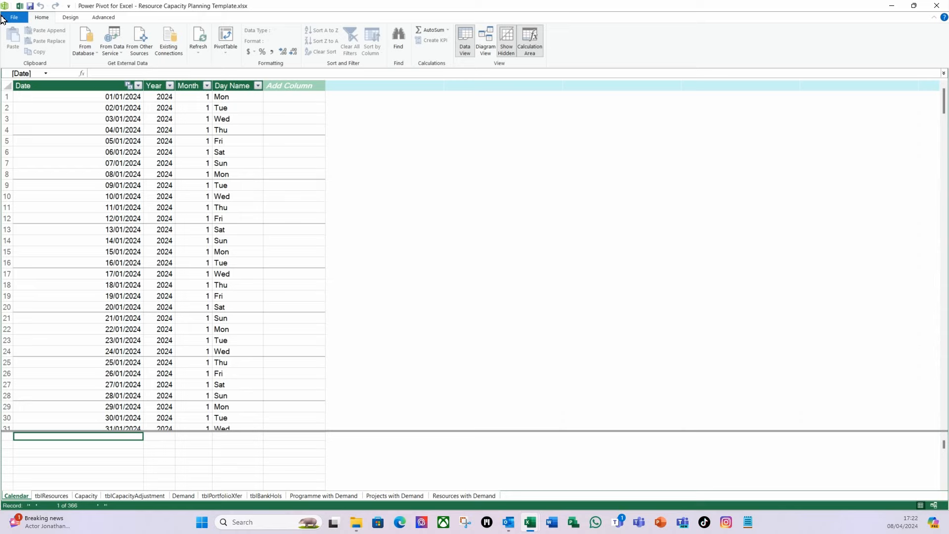
{"action": "left_click", "coordinate": [87, 496]}
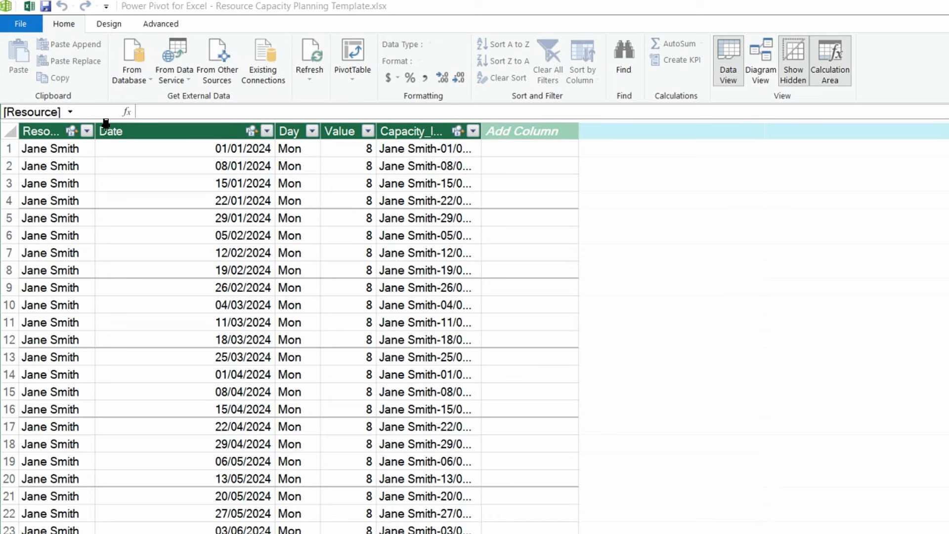
- Widen the Resource column and fit the Date column to its contents in the Capacity table
{"action": "left_click_drag", "start_coordinate": [95, 131], "coordinate": [155, 134]}
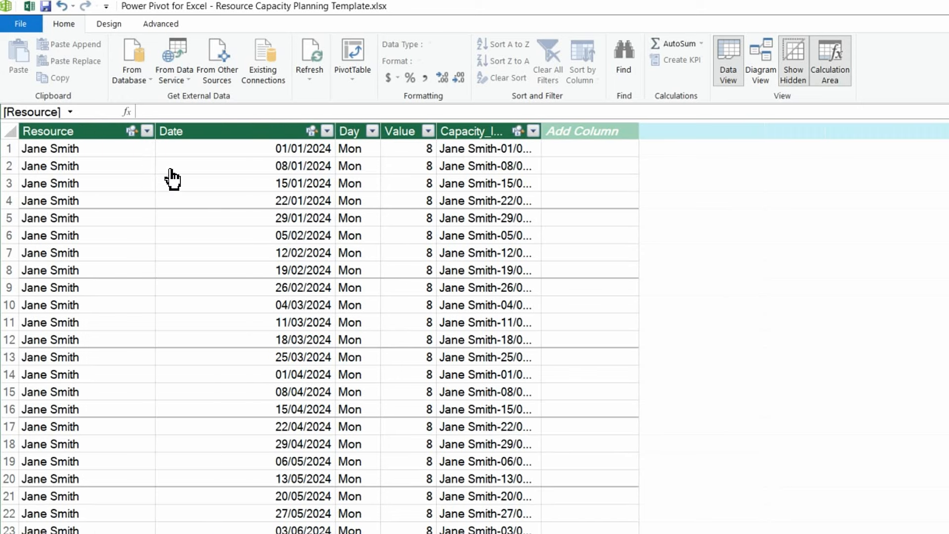
{"action": "double_click", "coordinate": [339, 129]}
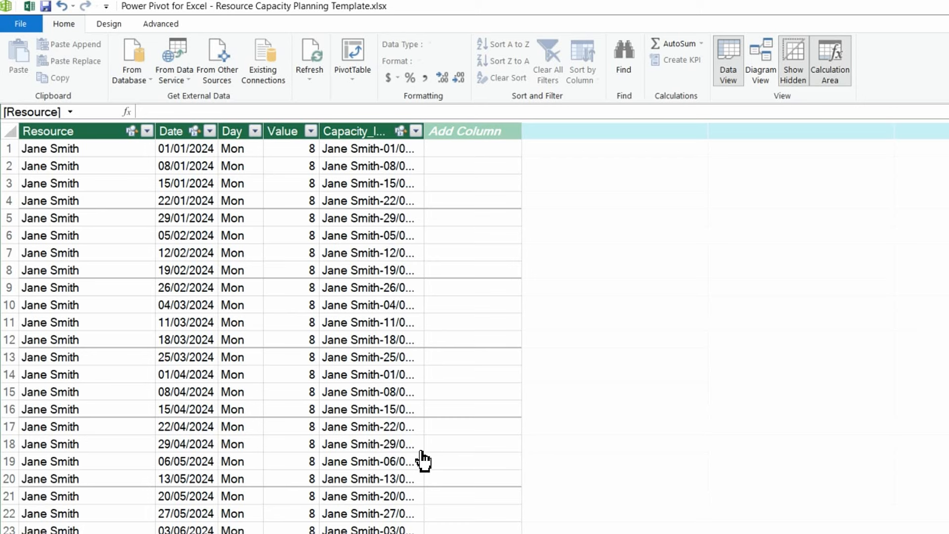
- Add a calculated column to Capacity with the formula =RELATED(tblResources[Skill Set])
{"action": "left_click", "coordinate": [447, 151]}
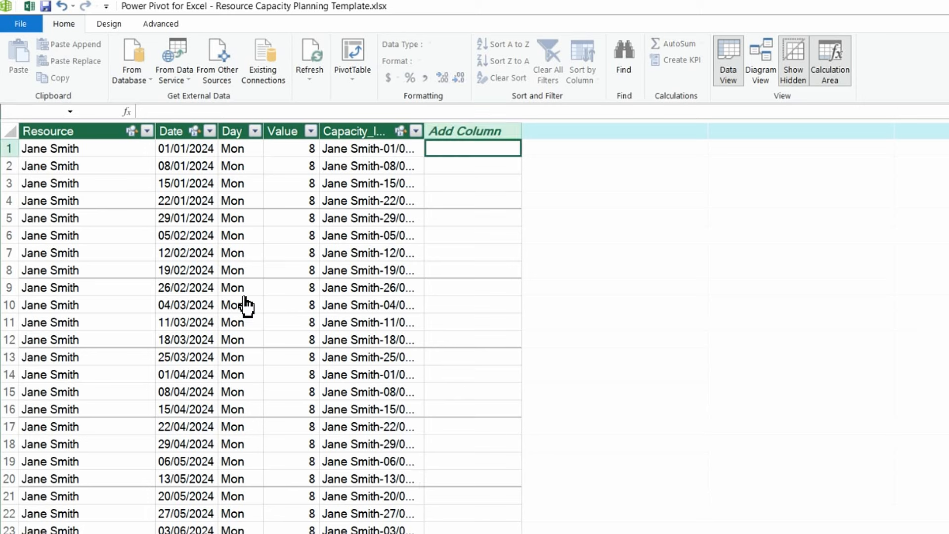
{"action": "type", "text": "="}
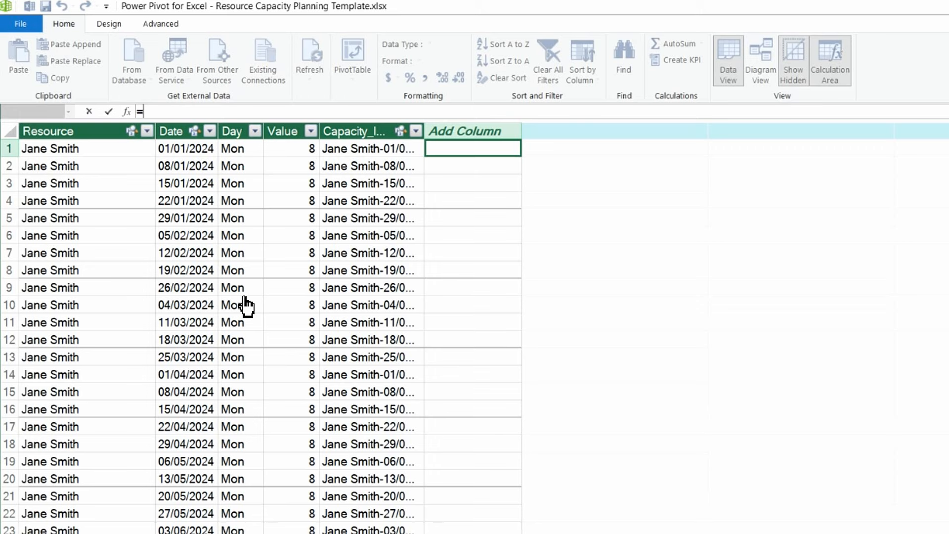
{"action": "type", "text": "re"}
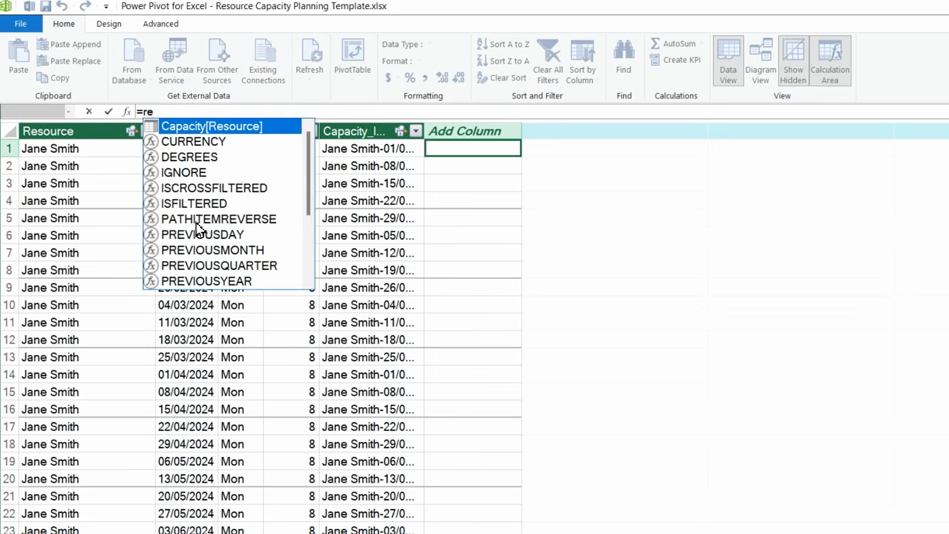
{"action": "type", "text": "l"}
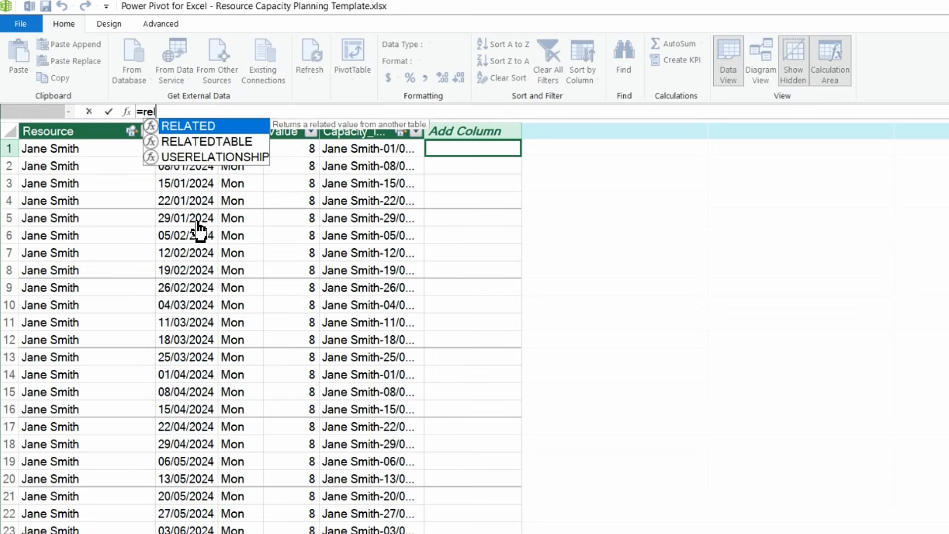
{"action": "double_click", "coordinate": [181, 129]}
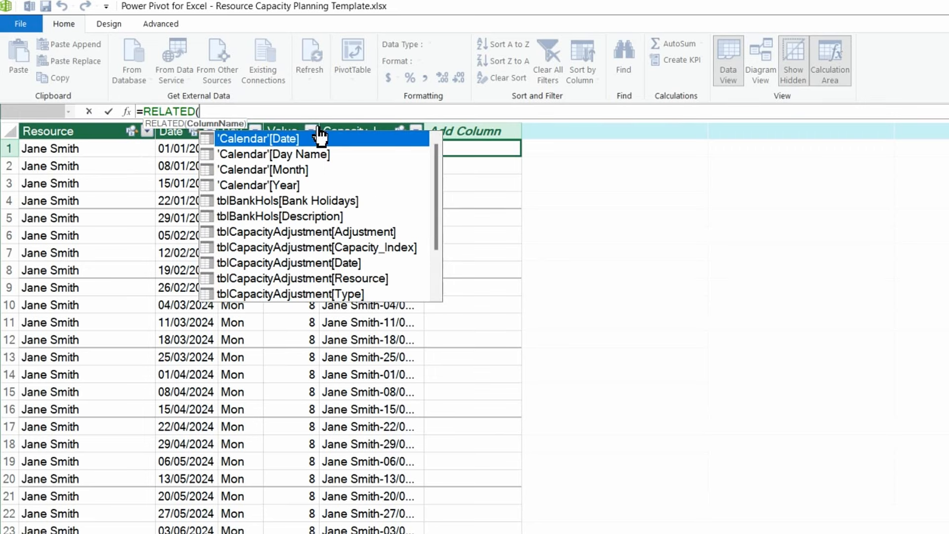
{"action": "scroll", "coordinate": [302, 216], "scroll_direction": "down", "scroll_amount": 1}
{"action": "scroll", "coordinate": [301, 216], "scroll_direction": "down", "scroll_amount": 1}
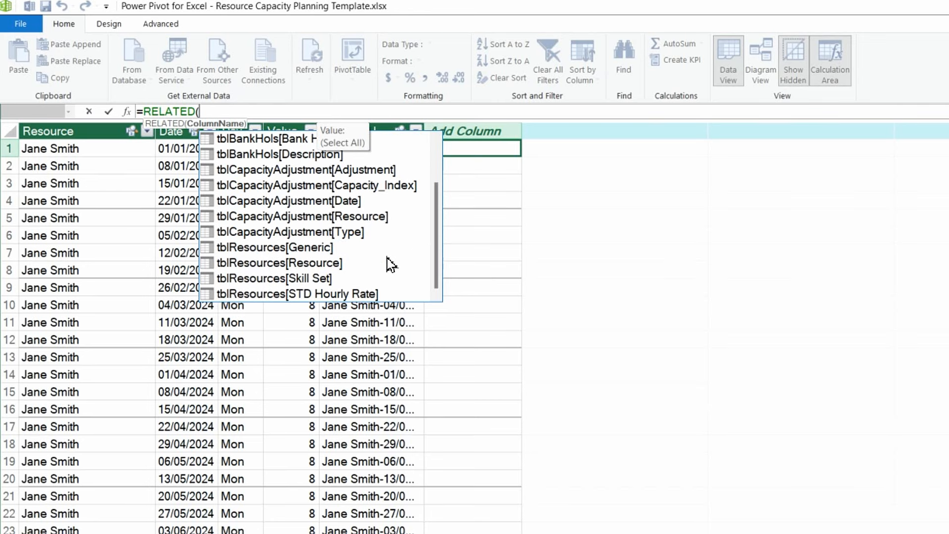
{"action": "double_click", "coordinate": [255, 277]}
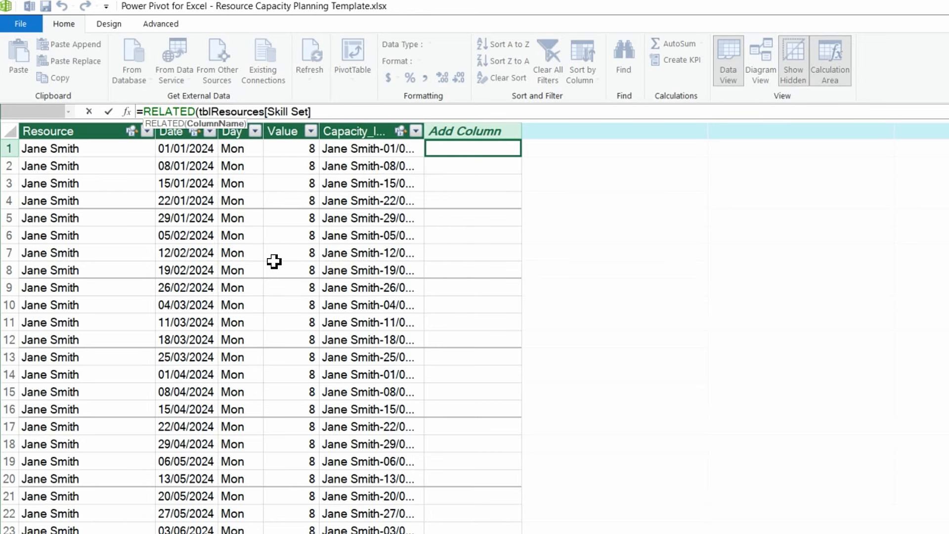
{"action": "type", "text": ")"}
{"action": "key", "text": "Return"}
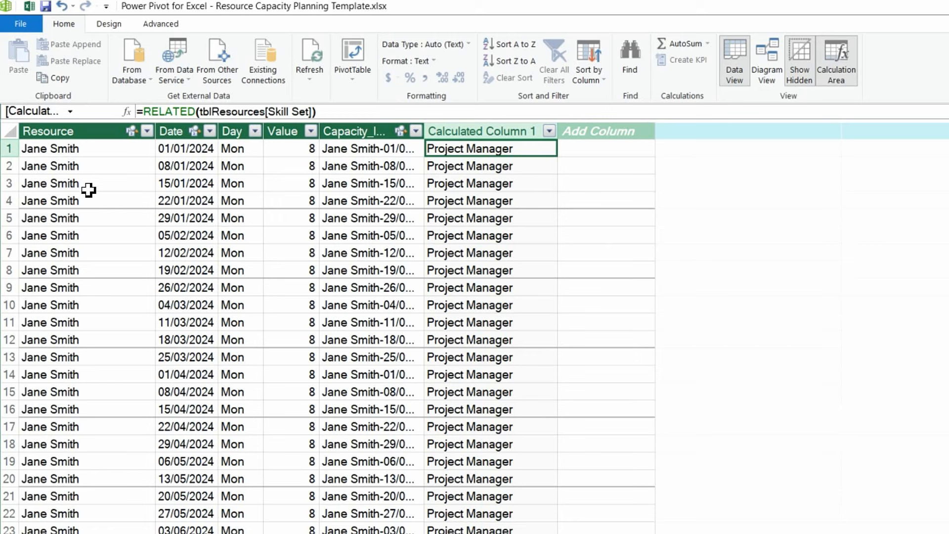
- Rename the new calculated column in Capacity as Skill Set
{"action": "left_click", "coordinate": [481, 134]}
{"action": "double_click", "coordinate": [481, 135]}
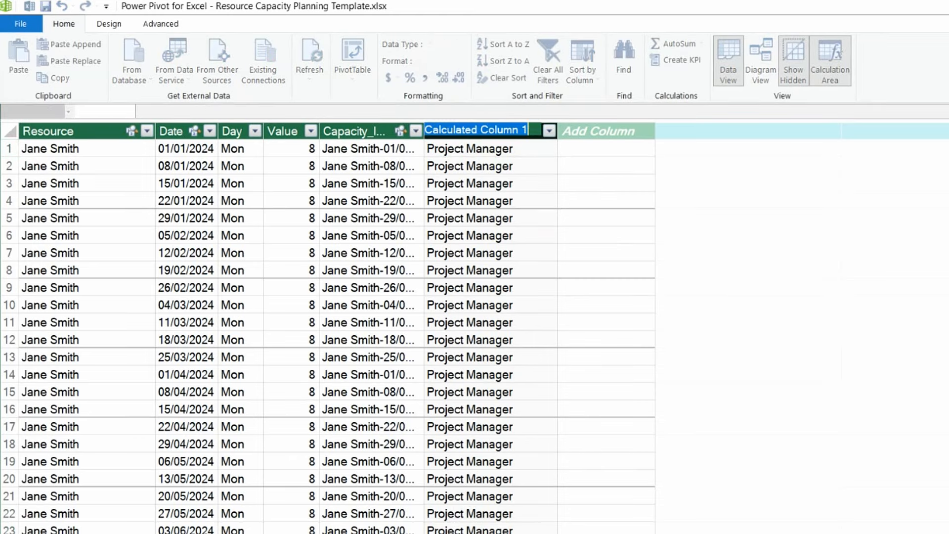
{"action": "type", "text": "Skills"}
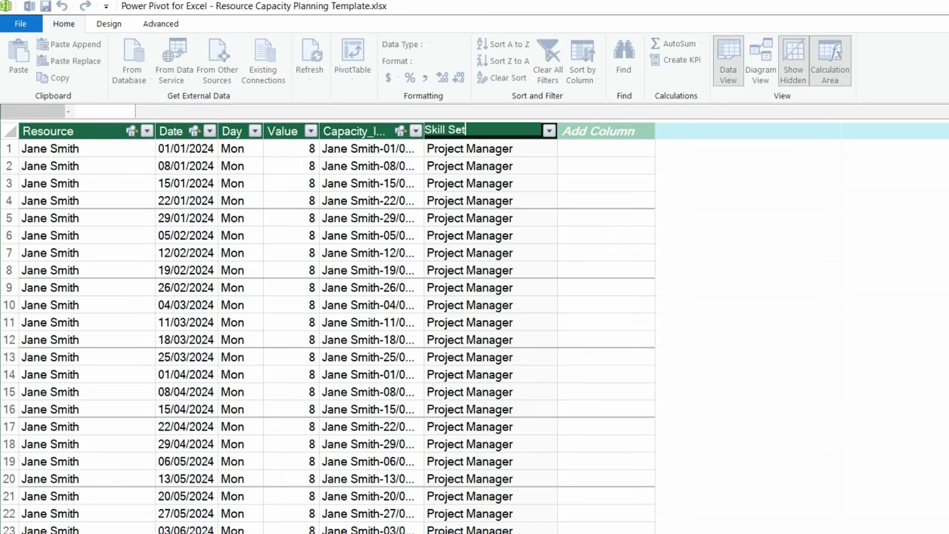
{"action": "key", "text": "Return"}
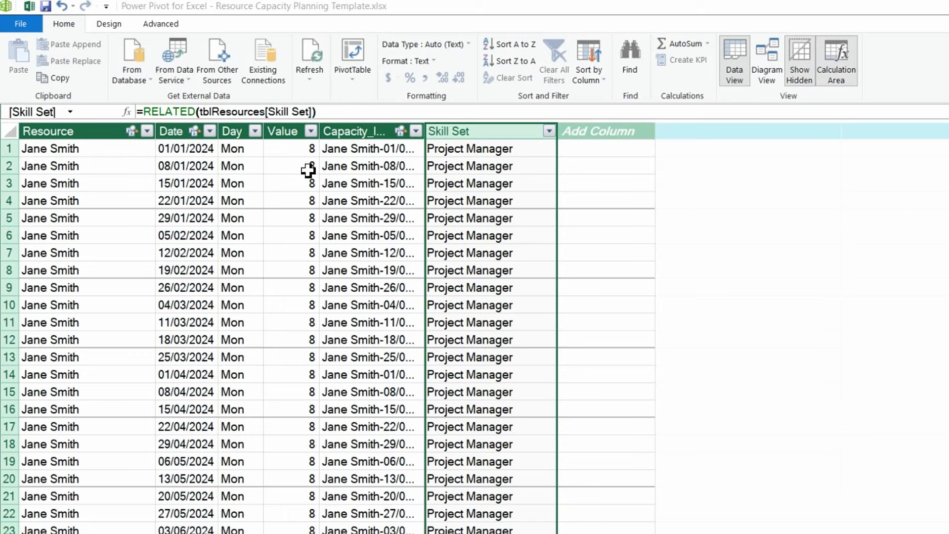
- Add another calculated column after Skill Set with the formula =RELATED(tblBankHols[Description])
{"action": "left_click", "coordinate": [580, 156]}
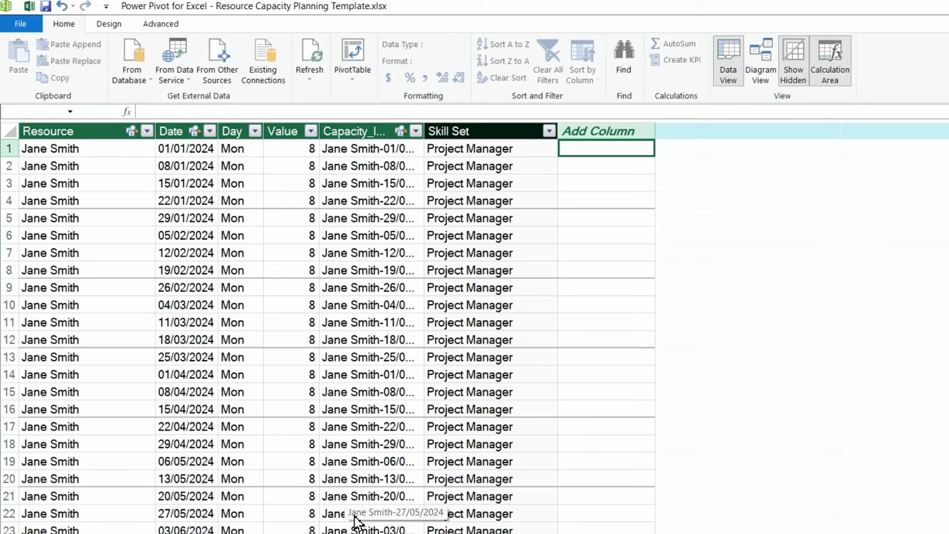
{"action": "type", "text": "=related"}
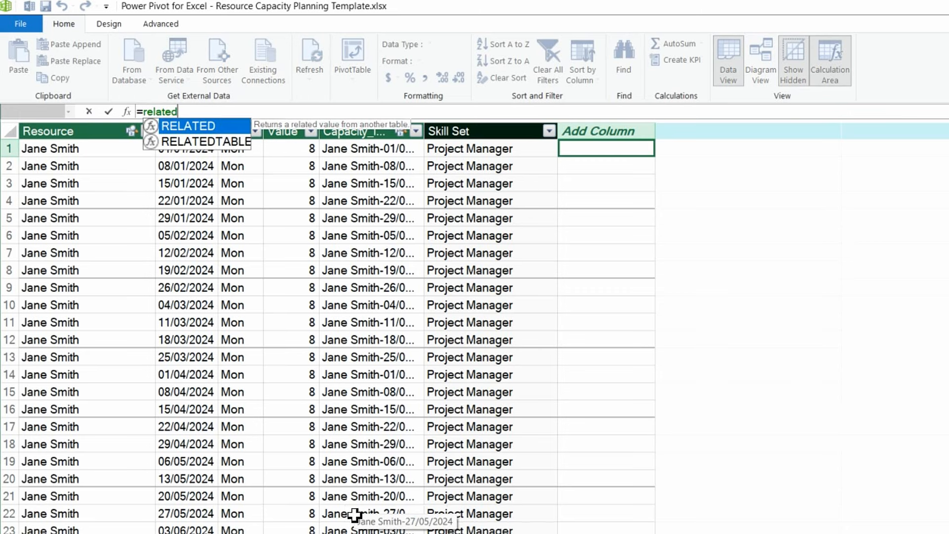
{"action": "key", "text": "Tab"}
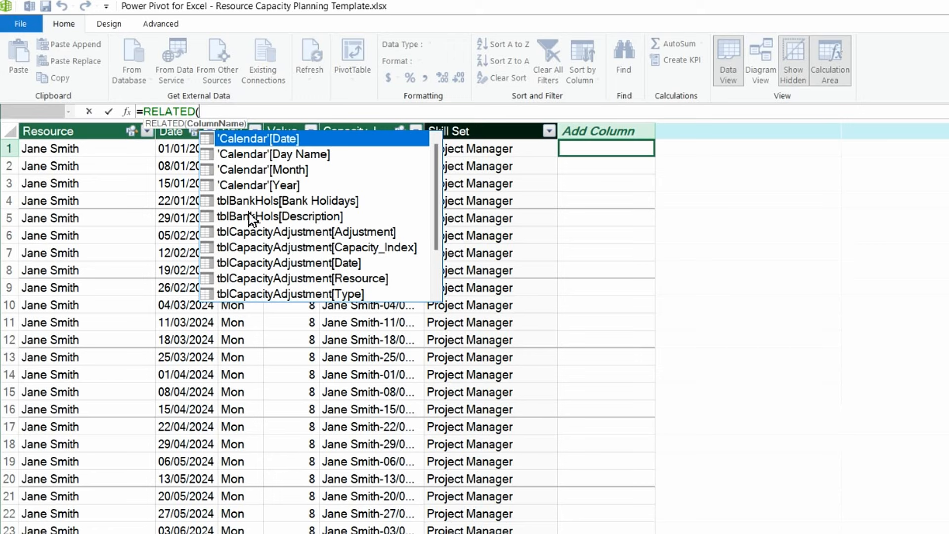
{"action": "left_click", "coordinate": [277, 217]}
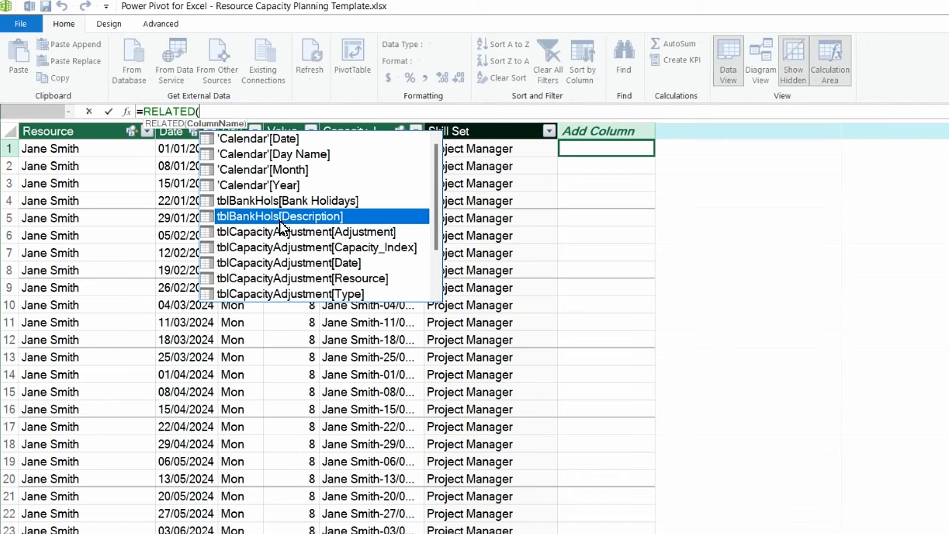
{"action": "double_click", "coordinate": [284, 218]}
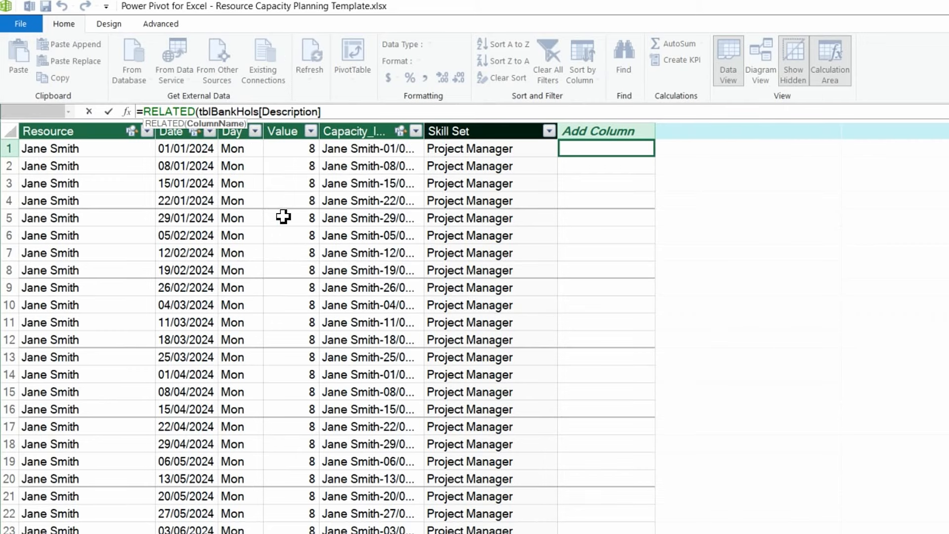
{"action": "type", "text": ")"}
{"action": "key", "text": "Return"}
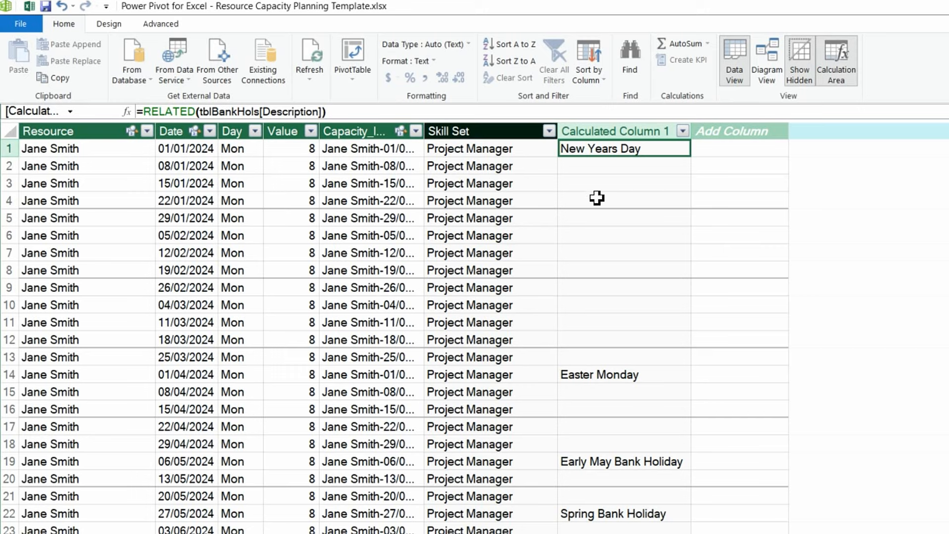
- Rename the bank holiday description column in Capacity as Bank Holiday
{"action": "double_click", "coordinate": [601, 135]}
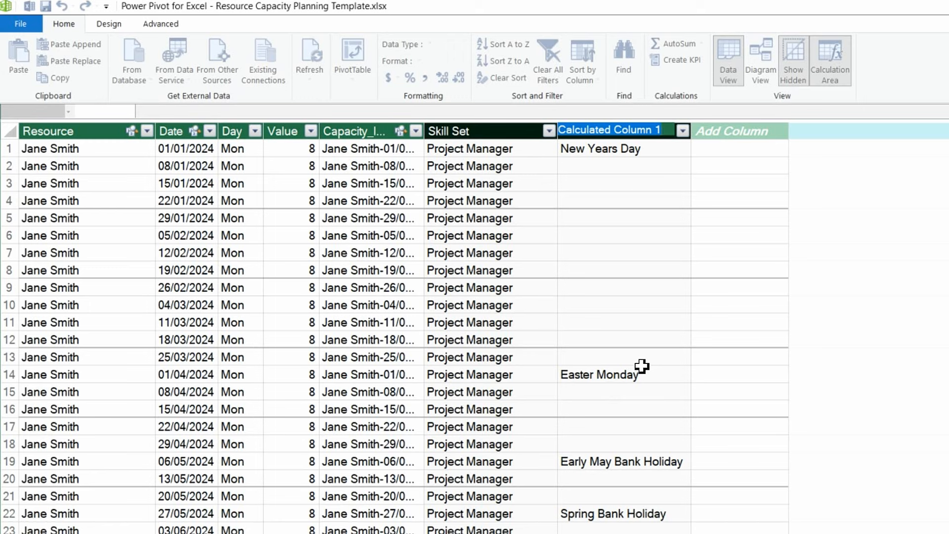
{"action": "type", "text": "Bank"}
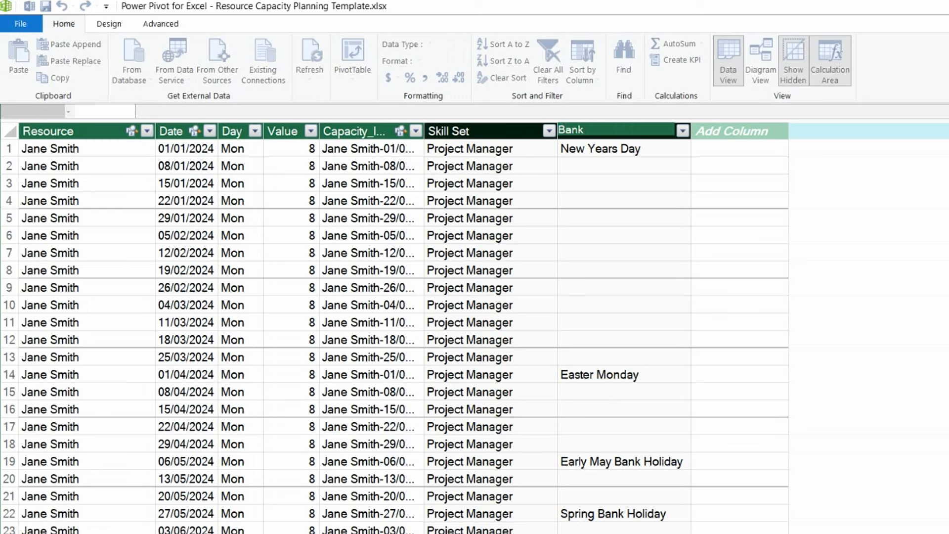
{"action": "type", "text": " Holiday"}
{"action": "key", "text": "Return"}
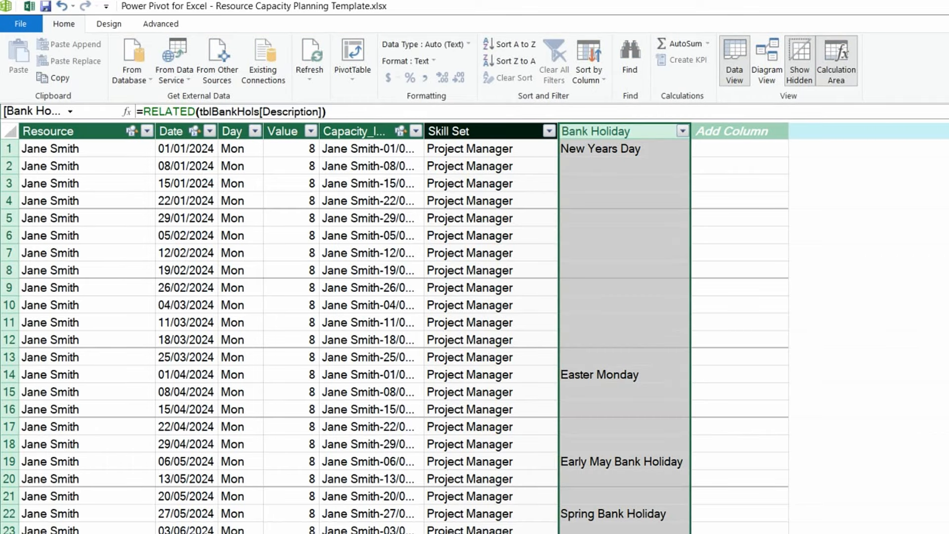
{"action": "key", "text": "alt+Tab"}
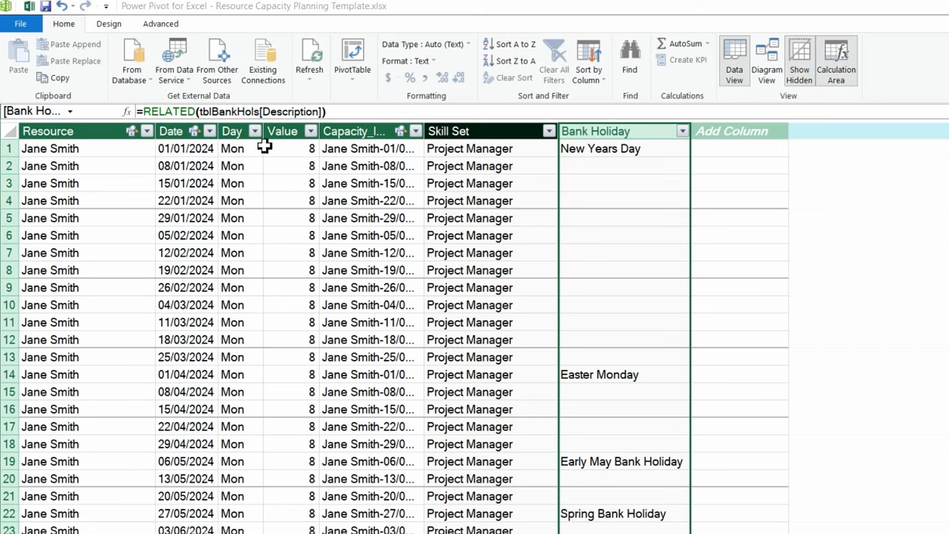
- Start an IF formula in a new calculated column after Bank Holiday, testing ISBLANK on [Bank Holiday]
{"action": "left_click", "coordinate": [726, 155]}
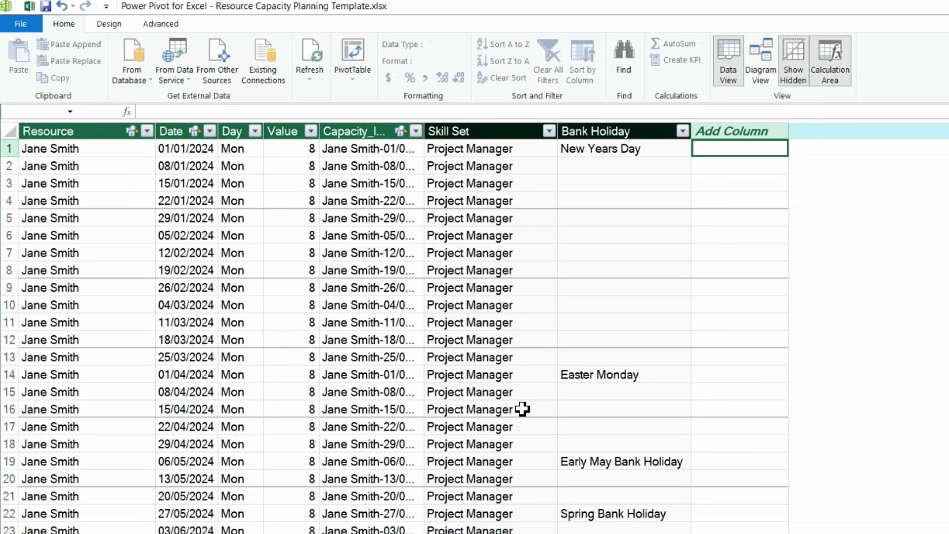
{"action": "type", "text": "=if("}
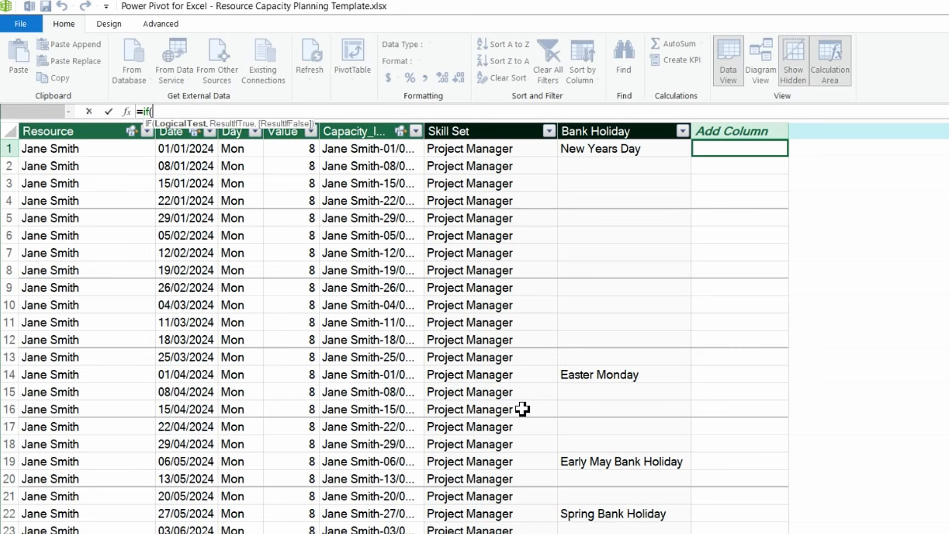
{"action": "type", "text": "isbla"}
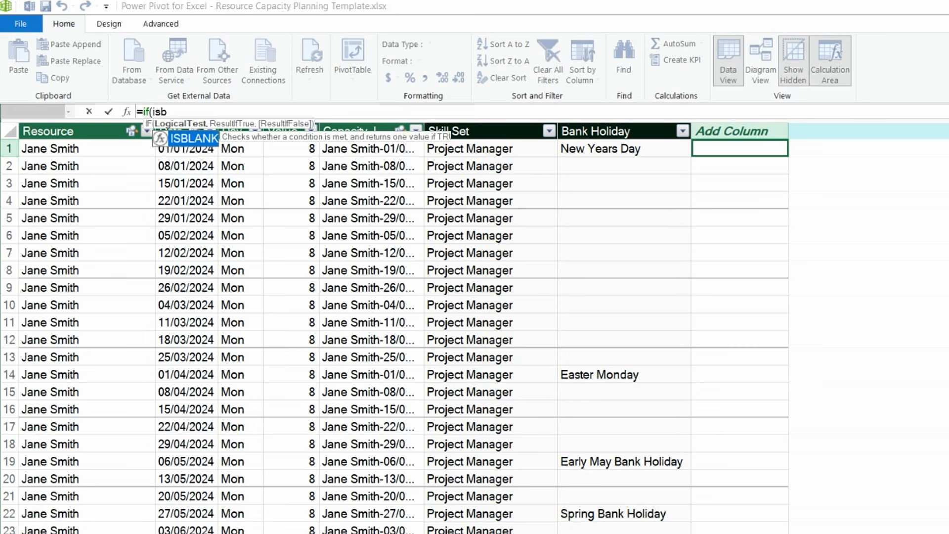
{"action": "double_click", "coordinate": [197, 141]}
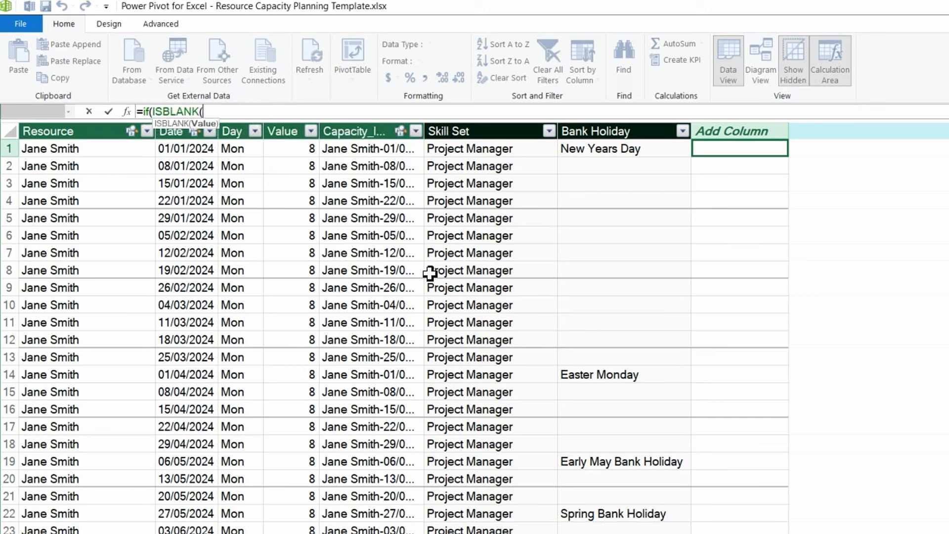
{"action": "type", "text": "["}
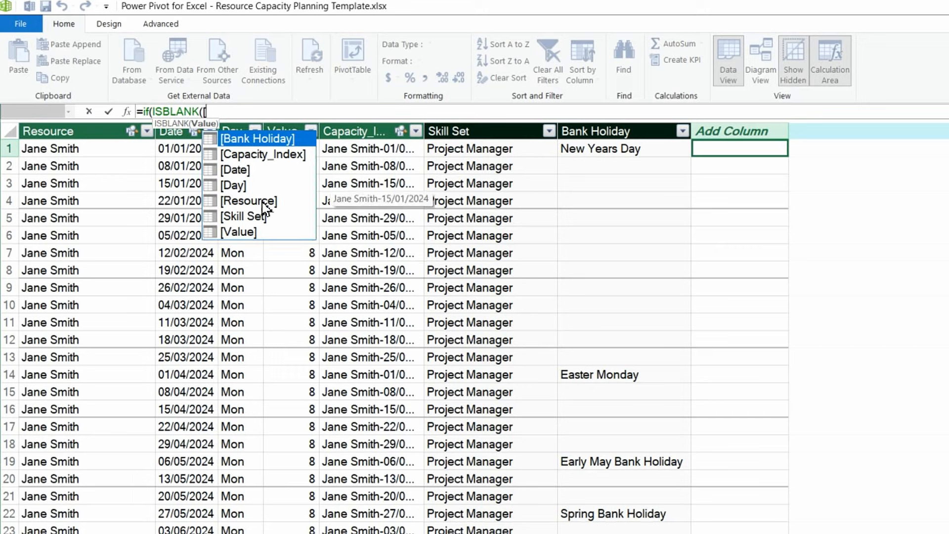
{"action": "double_click", "coordinate": [257, 139]}
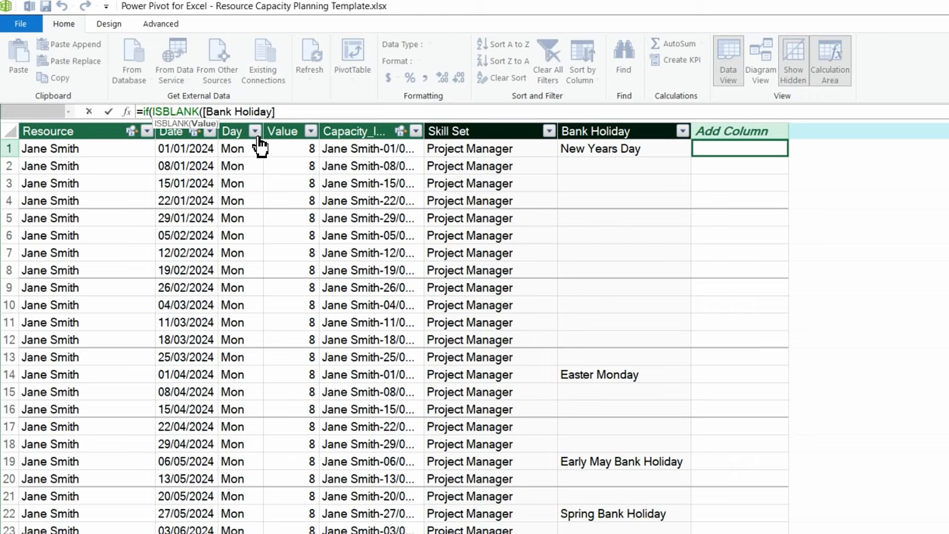
- Complete the IF formula's logical test as ISBLANK([Bank Holiday])=true() in the new Capacity column
{"action": "type", "text": ")=true"}
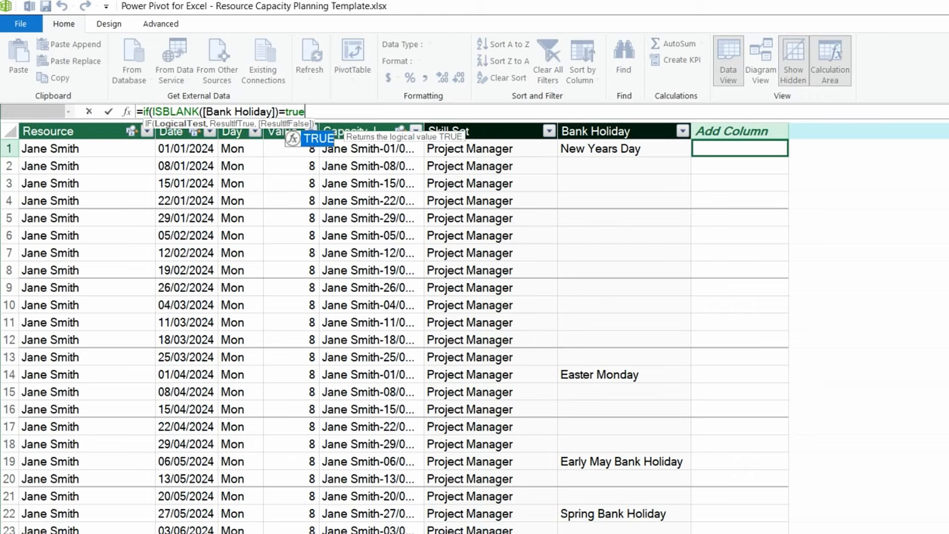
{"action": "double_click", "coordinate": [316, 138]}
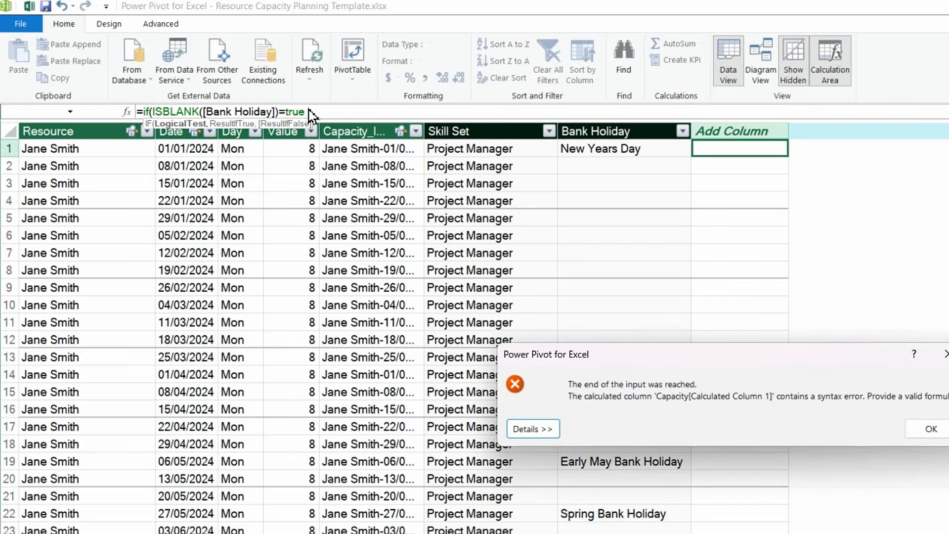
{"action": "left_click", "coordinate": [923, 428]}
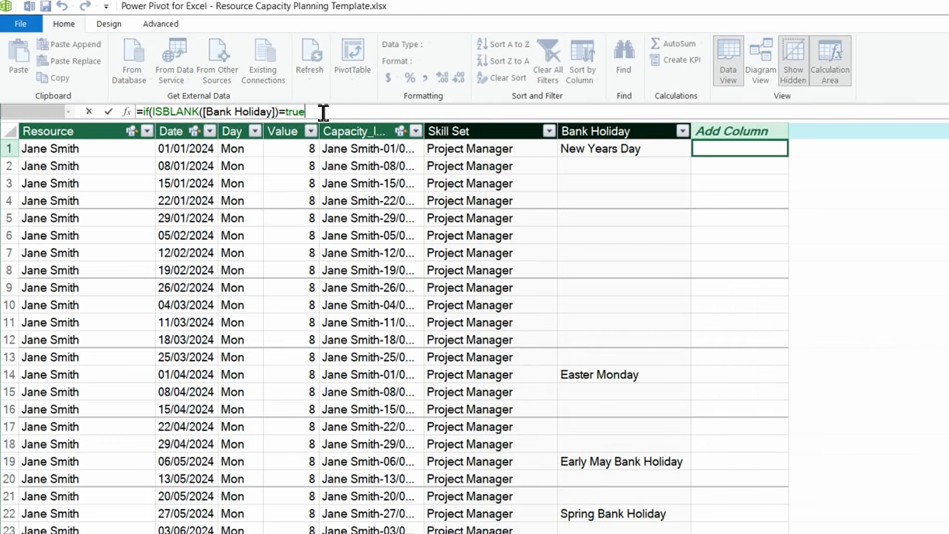
{"action": "type", "text": "()"}
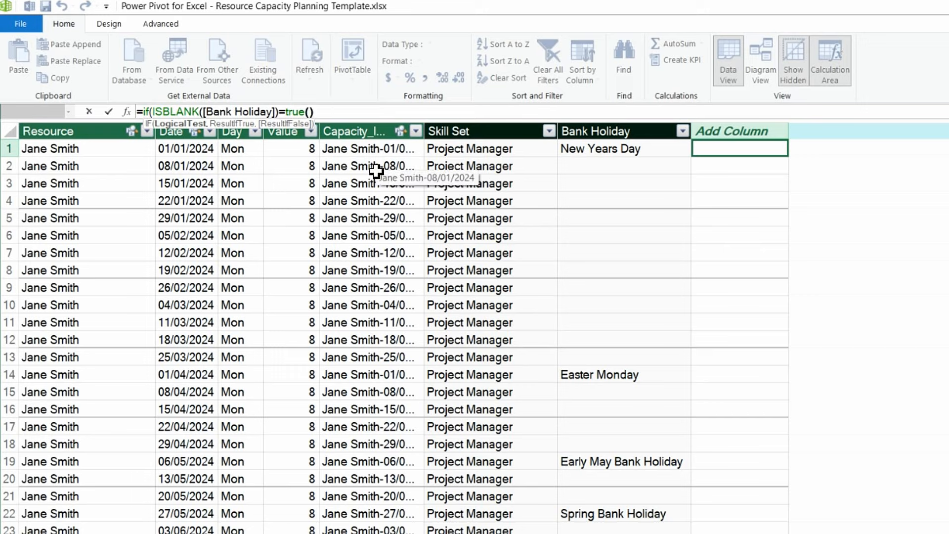
{"action": "type", "text": ","}
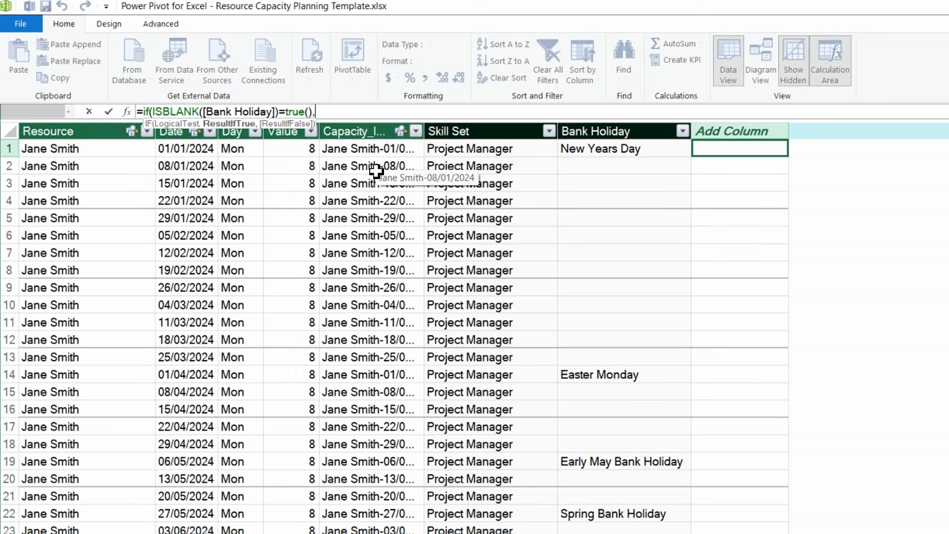
- Finish the IF formula with [Value] if true and 0 if false, and open the new column's name for editing
{"action": "type", "text": "["}
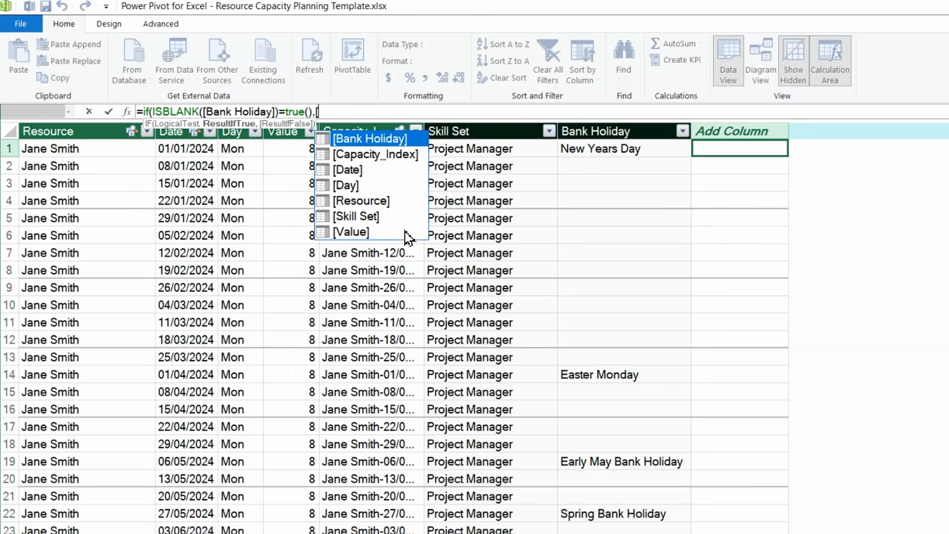
{"action": "double_click", "coordinate": [352, 232]}
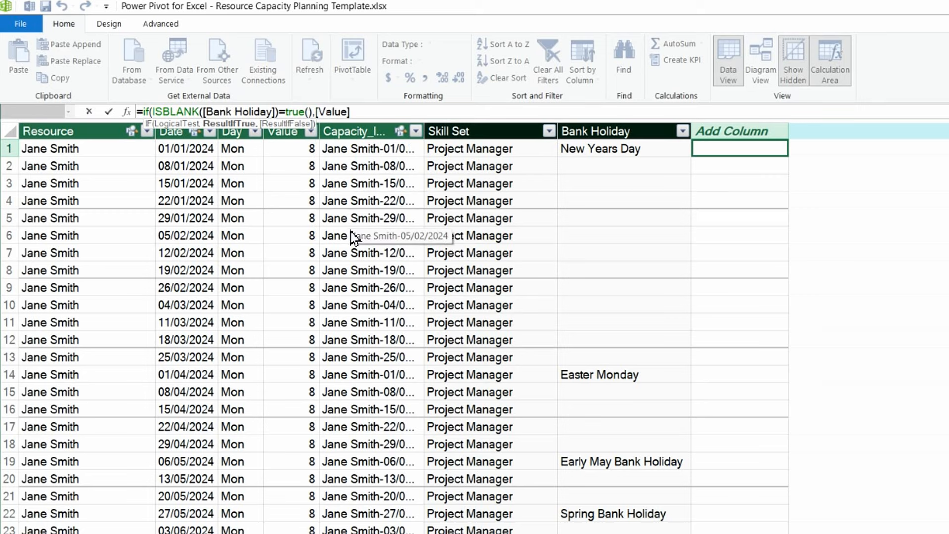
{"action": "type", "text": ","}
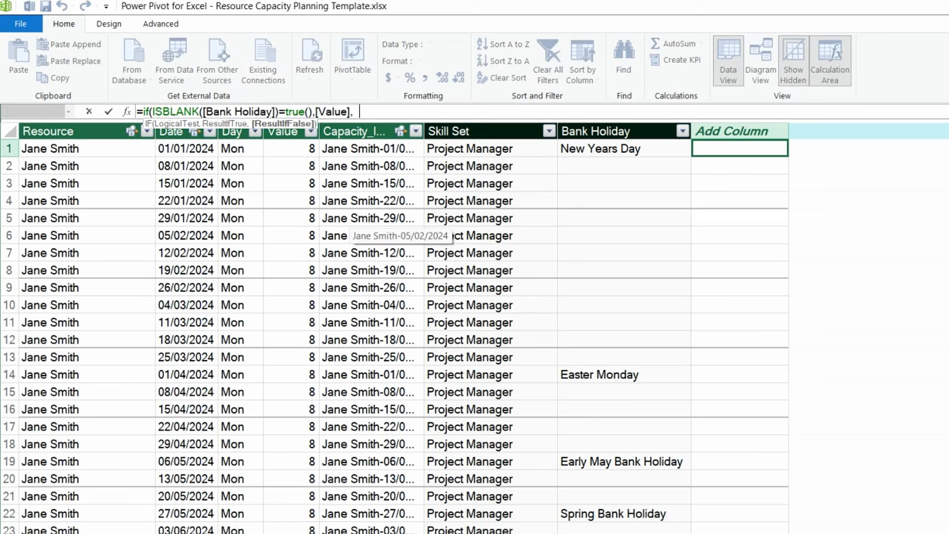
{"action": "type", "text": "0)"}
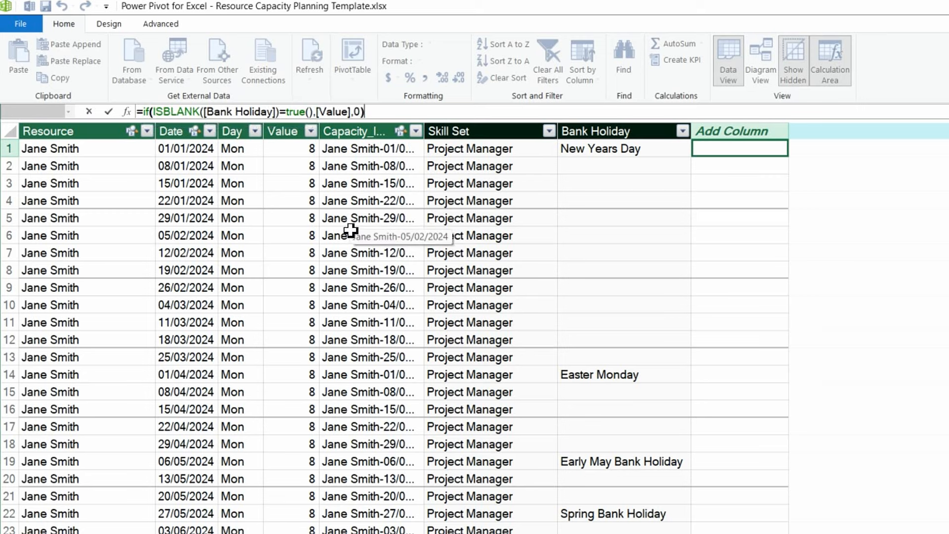
{"action": "key", "text": "Return"}
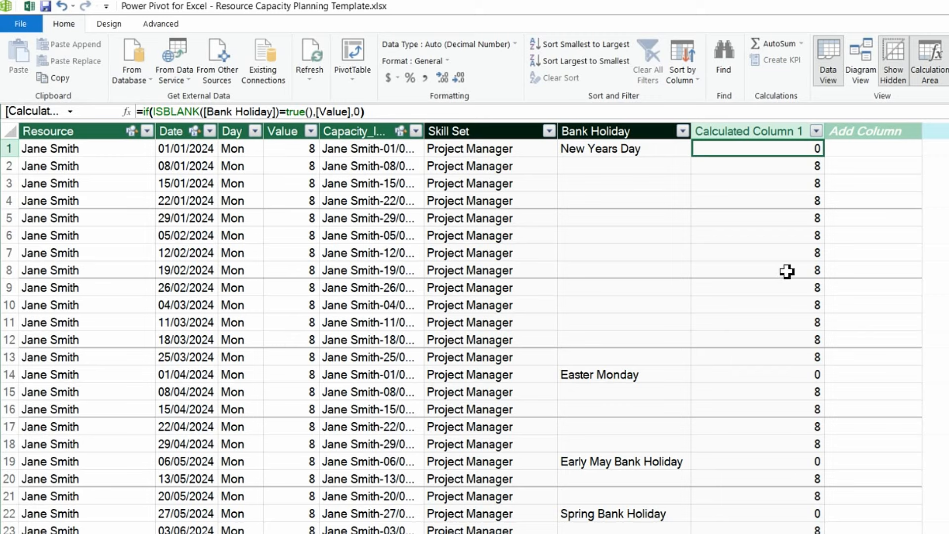
{"action": "double_click", "coordinate": [744, 135]}
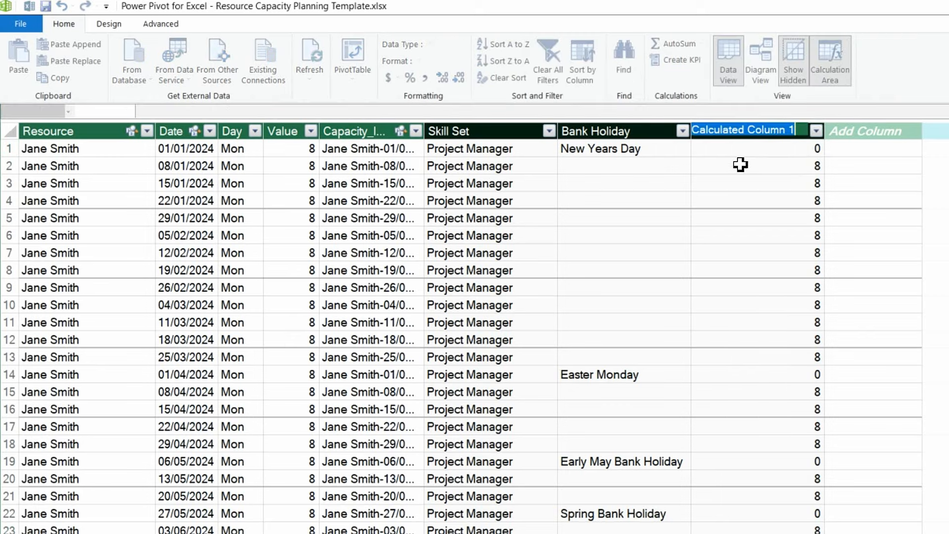
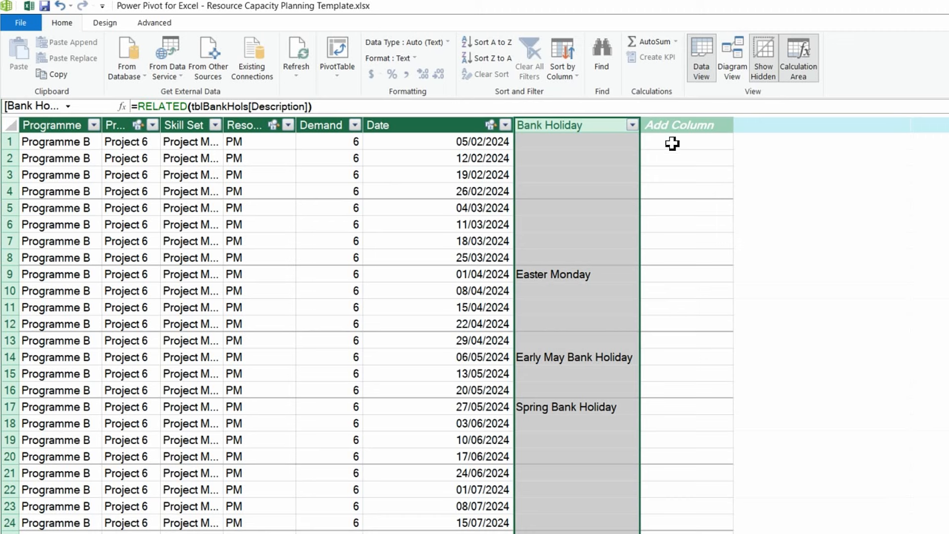
- In the demand table, start an IF formula in a new calculated column after Bank Holiday, testing ISBLANK([Bank Holiday])=TRUE()
{"action": "left_click", "coordinate": [687, 148]}
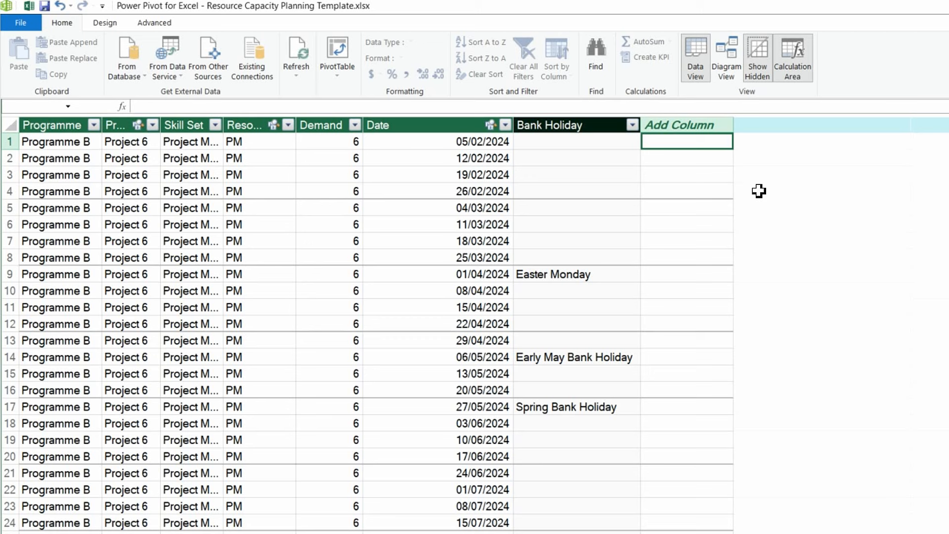
{"action": "type", "text": "="}
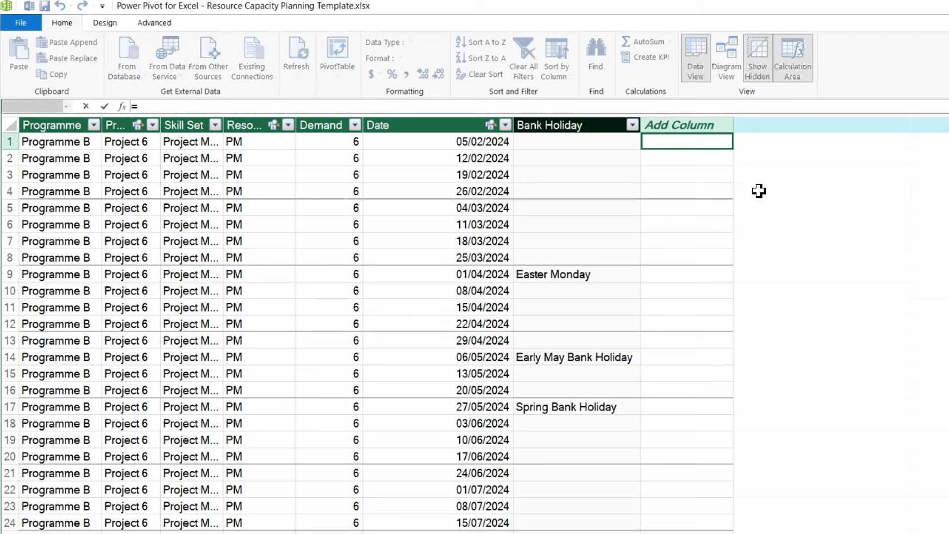
{"action": "type", "text": "if("}
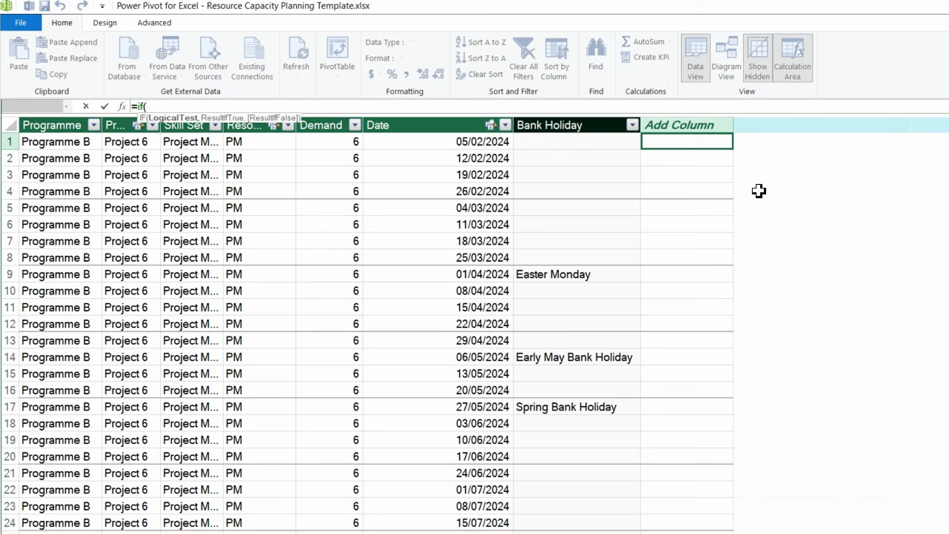
{"action": "type", "text": "isb"}
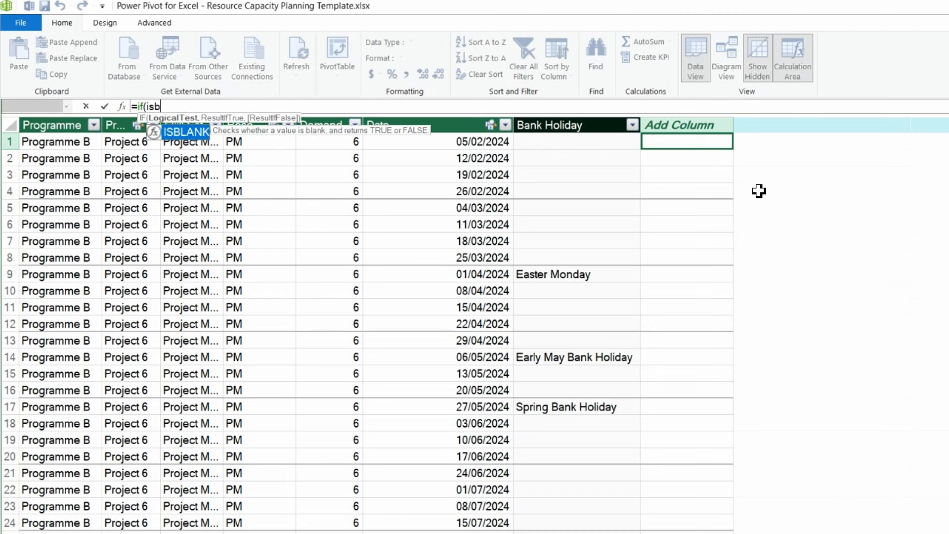
{"action": "double_click", "coordinate": [192, 132]}
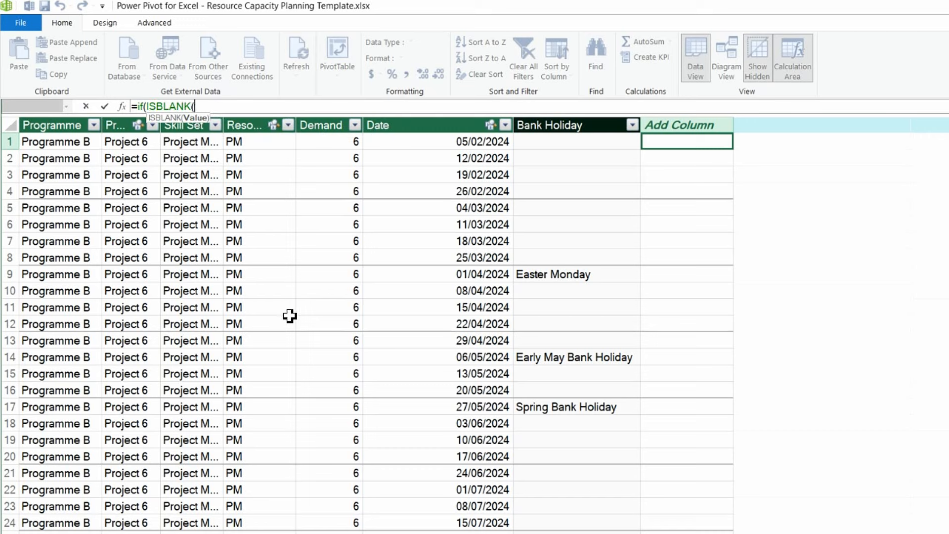
{"action": "type", "text": "["}
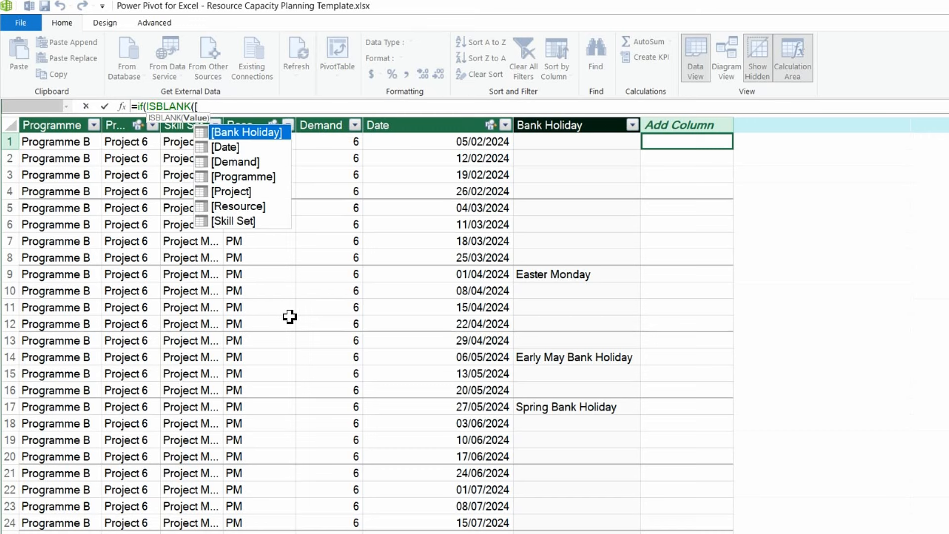
{"action": "double_click", "coordinate": [259, 136]}
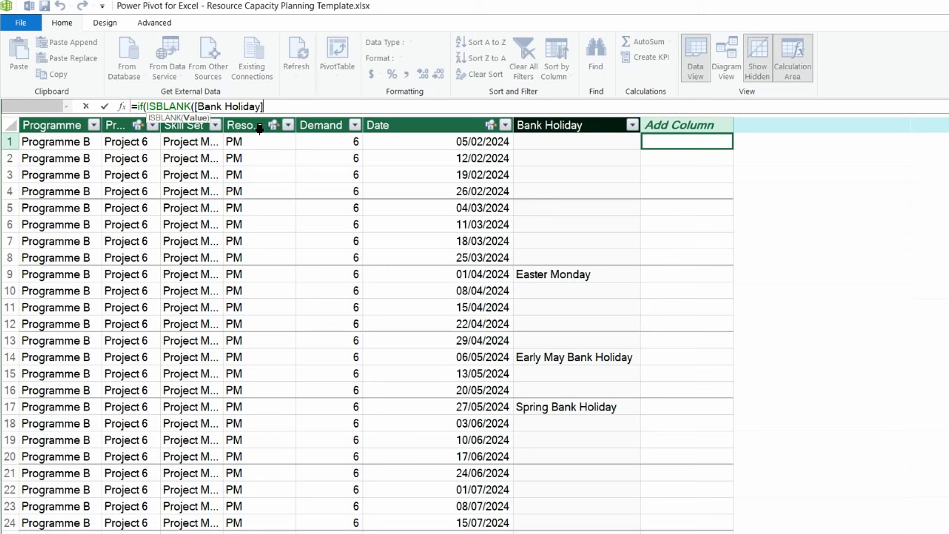
{"action": "type", "text": ")"}
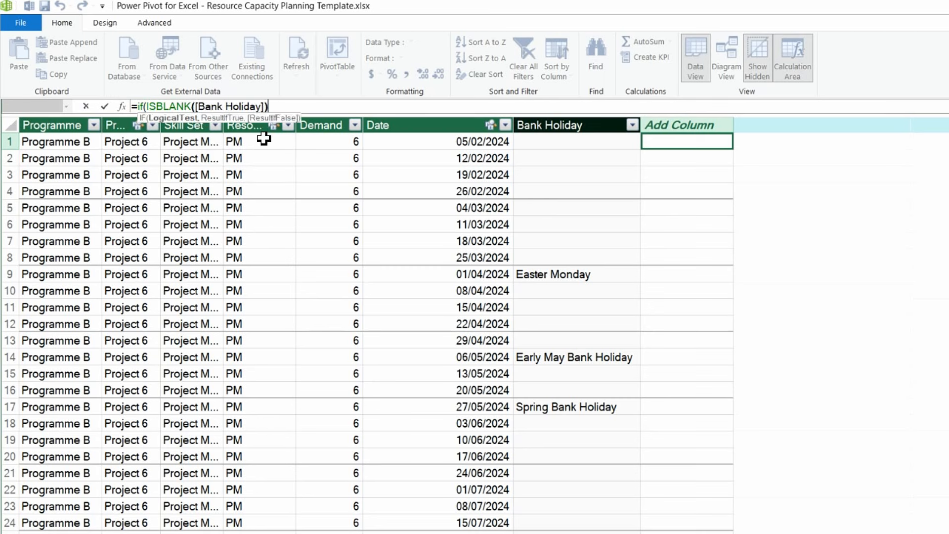
{"action": "type", "text": "=tru"}
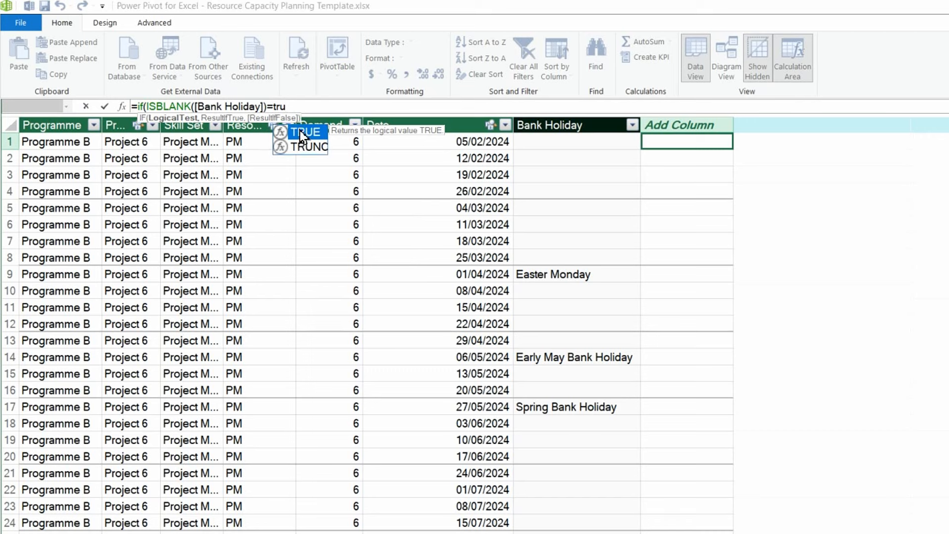
{"action": "double_click", "coordinate": [299, 131]}
{"action": "type", "text": "),"}
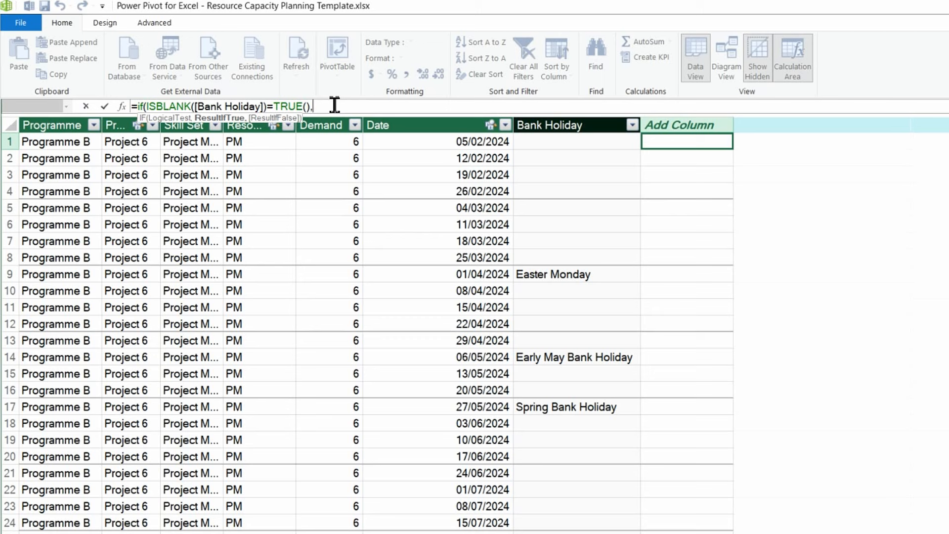
- Complete the demand table's IF formula with [Demand] as the true result and 0 as the false result
{"action": "type", "text": "["}
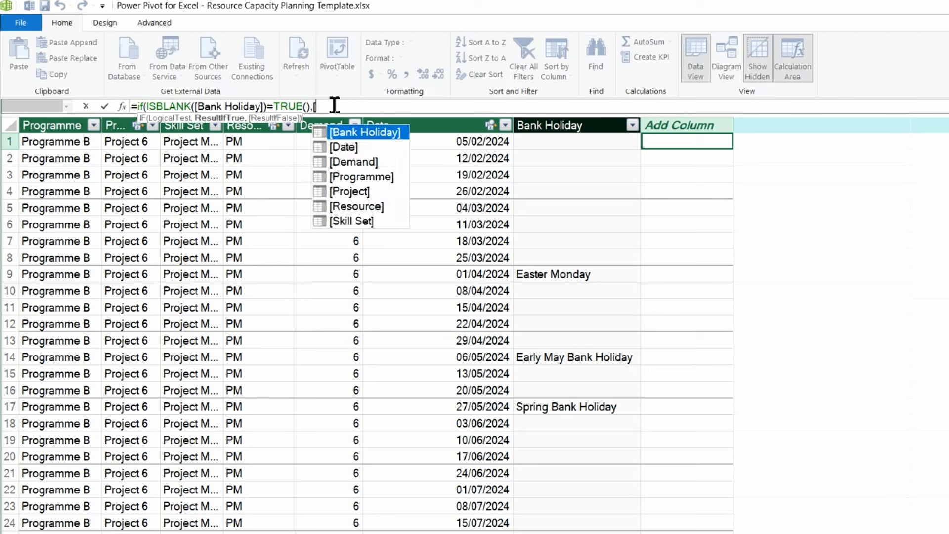
{"action": "double_click", "coordinate": [347, 161]}
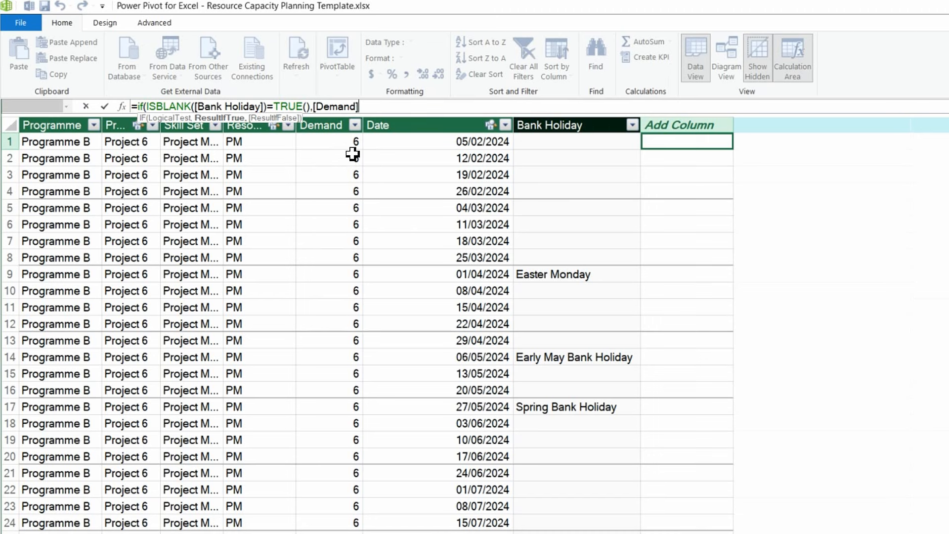
{"action": "type", "text": ",0"}
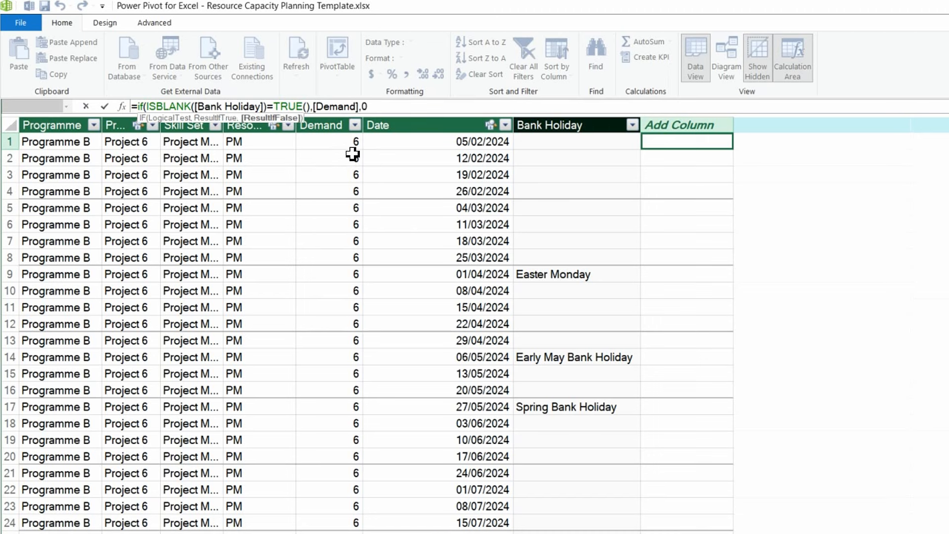
{"action": "type", "text": ")"}
{"action": "key", "text": "Return"}
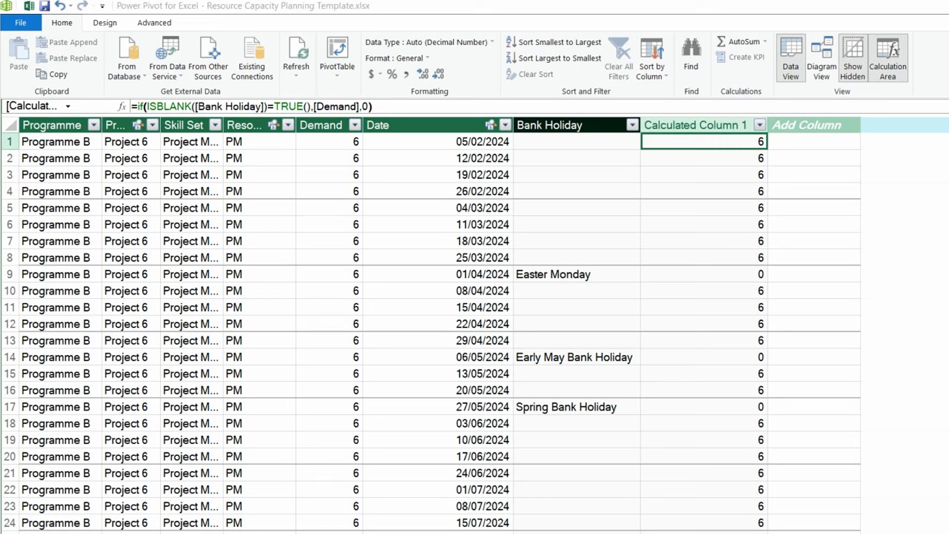
- Rename the new calculated column in the demand table as Net Demand
{"action": "double_click", "coordinate": [710, 124]}
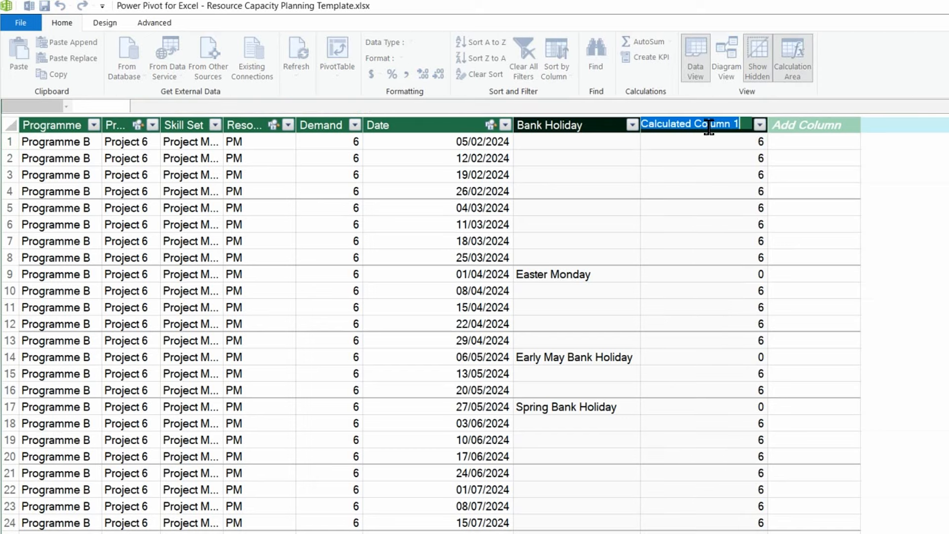
{"action": "type", "text": "N"}
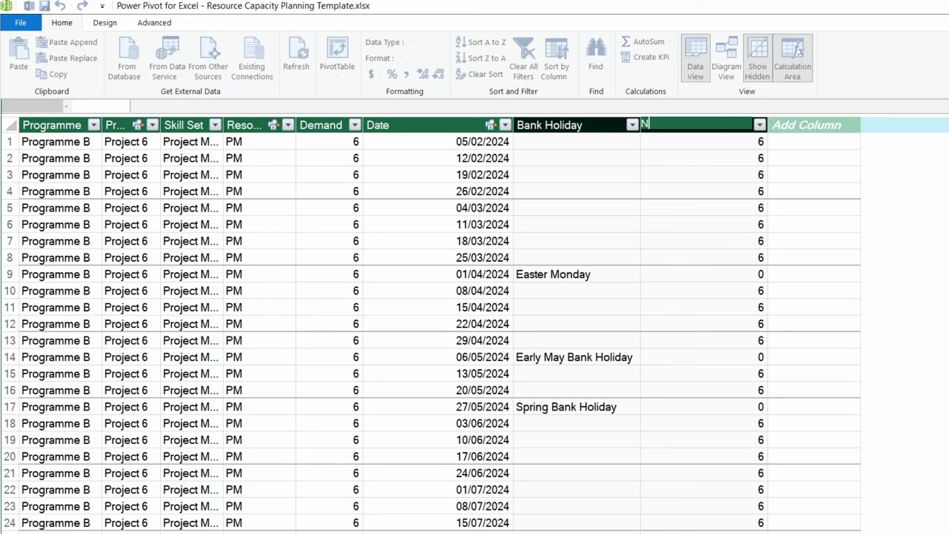
{"action": "type", "text": "et Demand"}
{"action": "key", "text": "Return"}
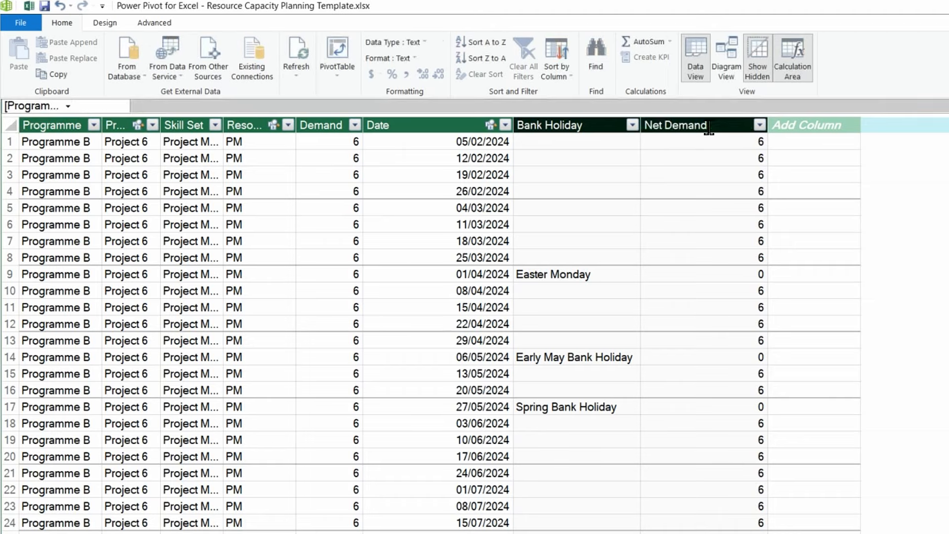
- Format the Net Demand column as numbers with two decimal places
{"action": "left_click", "coordinate": [704, 125]}
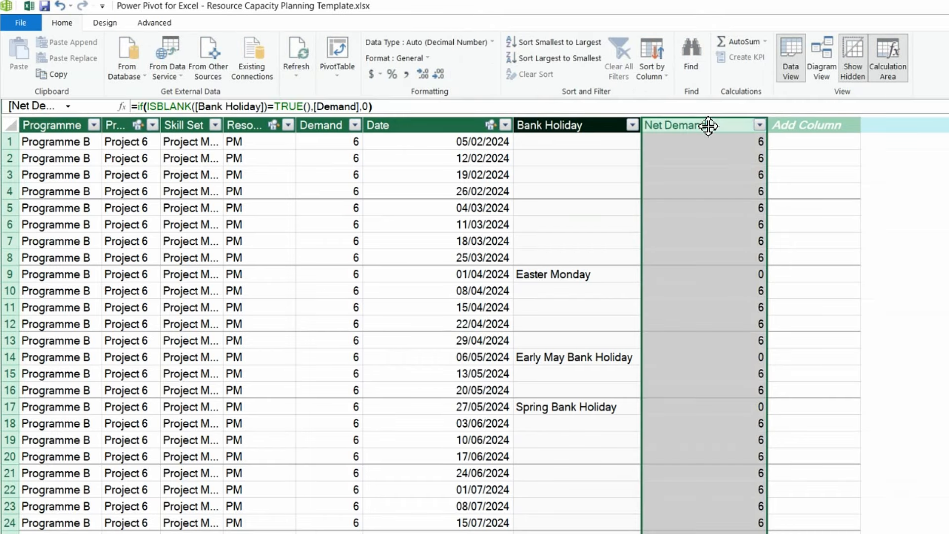
{"action": "left_click", "coordinate": [426, 58]}
{"action": "left_click", "coordinate": [416, 92]}
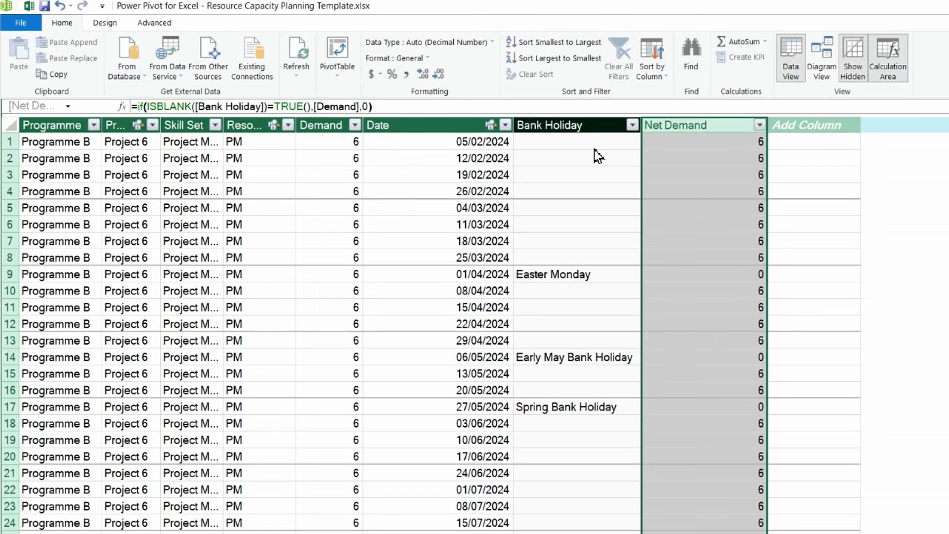
- Add a calculated column after Net Demand in the demand table with the formula =[Net Demand]*RELATED(tblResources[STD Hourly Rate])
{"action": "left_click", "coordinate": [816, 141]}
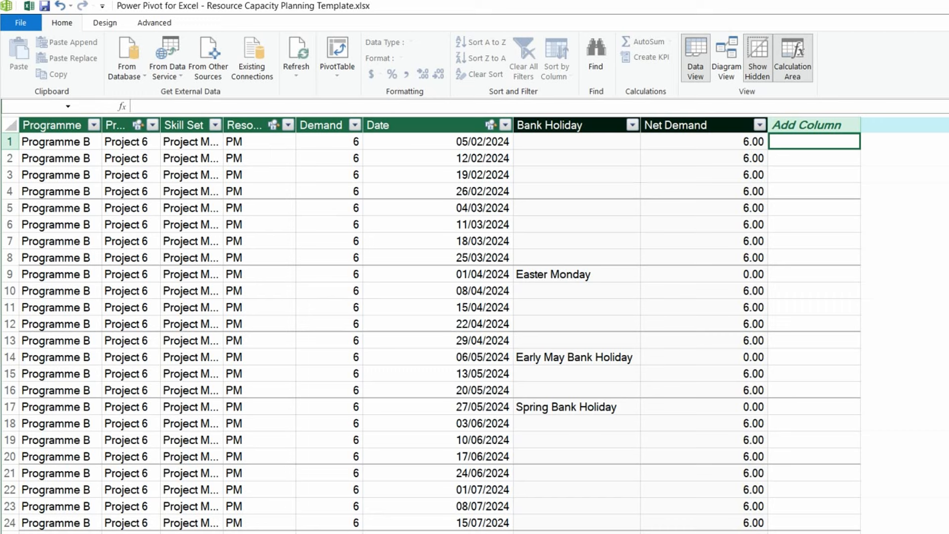
{"action": "type", "text": "="}
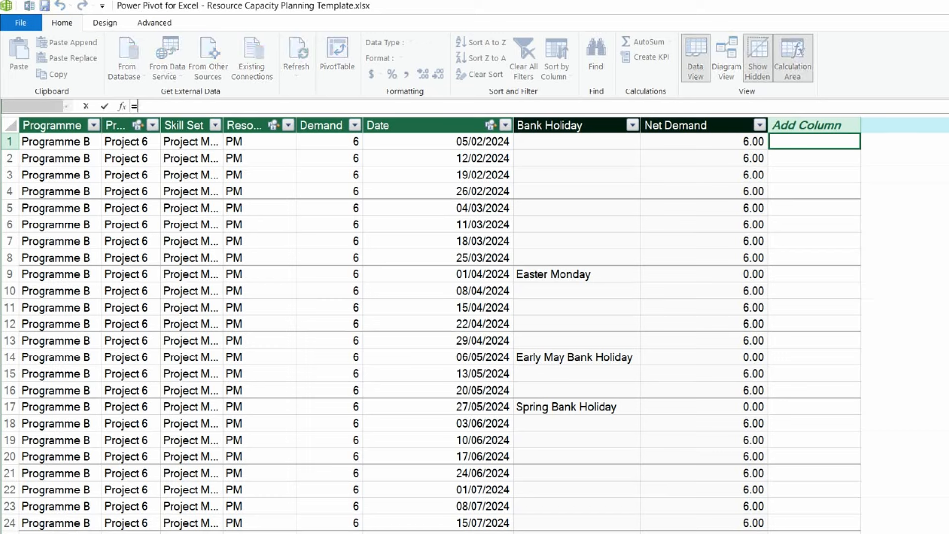
{"action": "type", "text": "["}
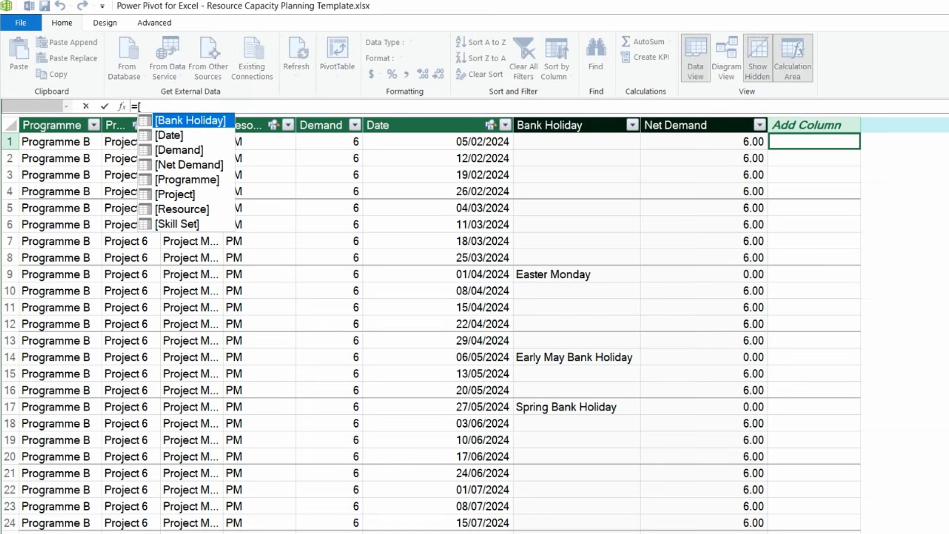
{"action": "double_click", "coordinate": [206, 167]}
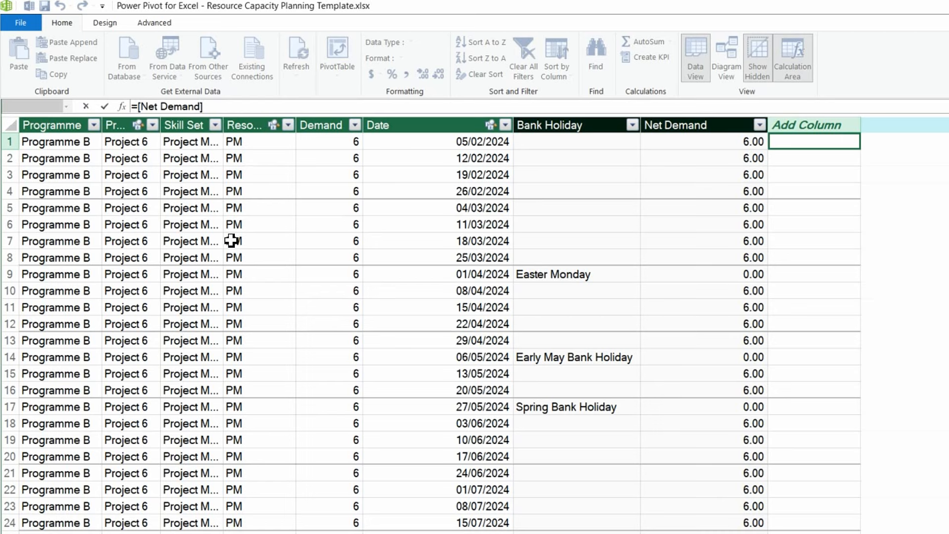
{"action": "type", "text": "*related"}
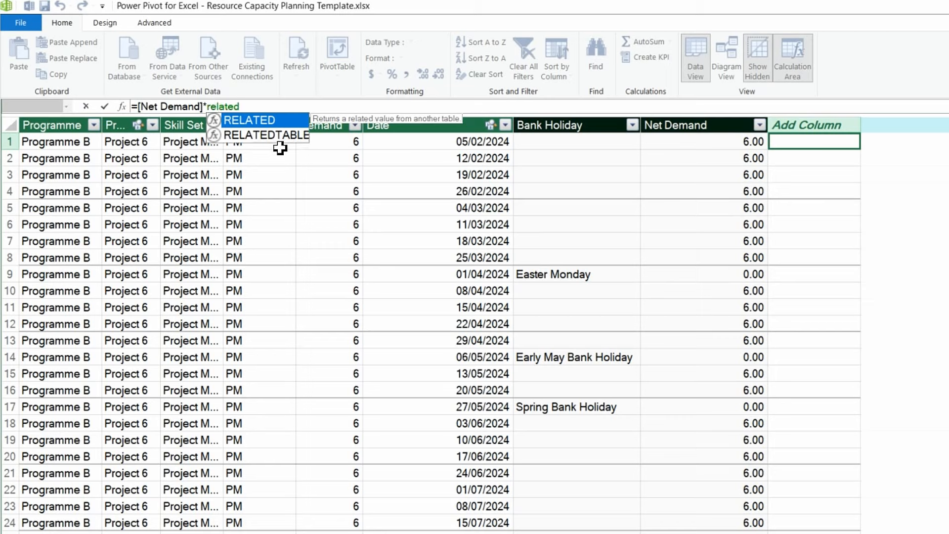
{"action": "double_click", "coordinate": [266, 123]}
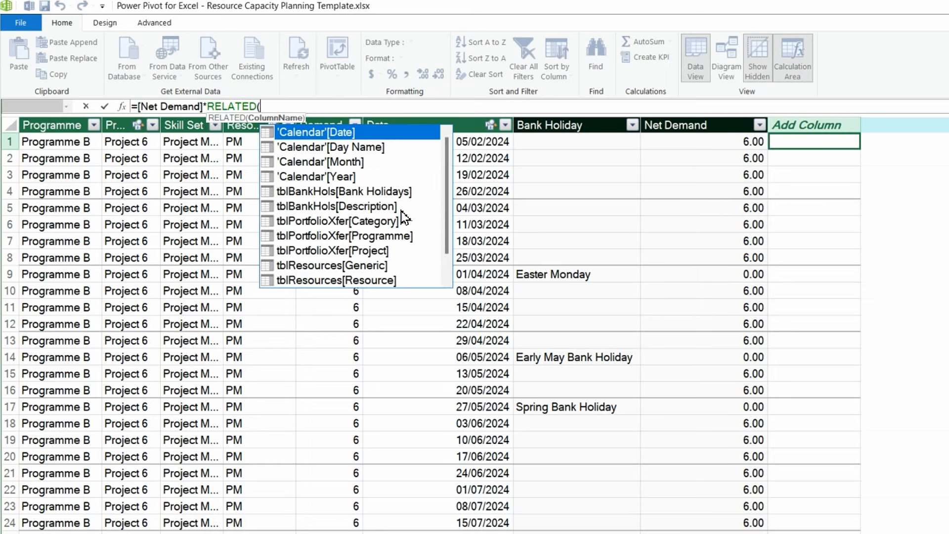
{"action": "scroll", "coordinate": [341, 216], "scroll_direction": "down", "scroll_amount": 2}
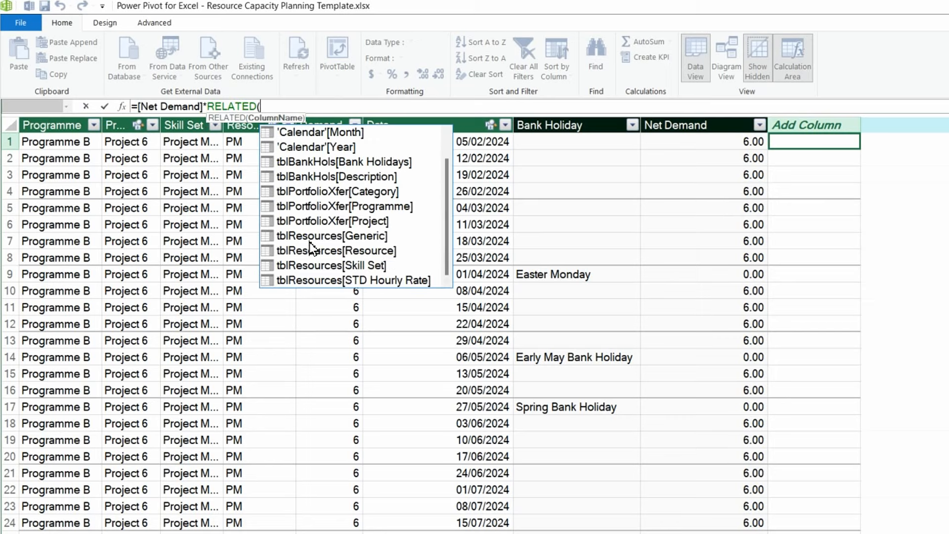
{"action": "double_click", "coordinate": [346, 280]}
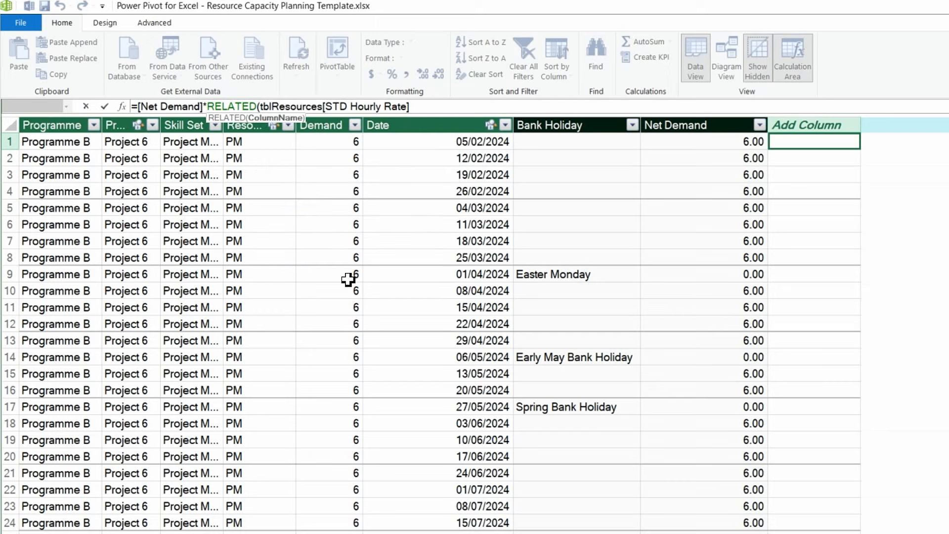
{"action": "type", "text": ")"}
{"action": "key", "text": "Return"}
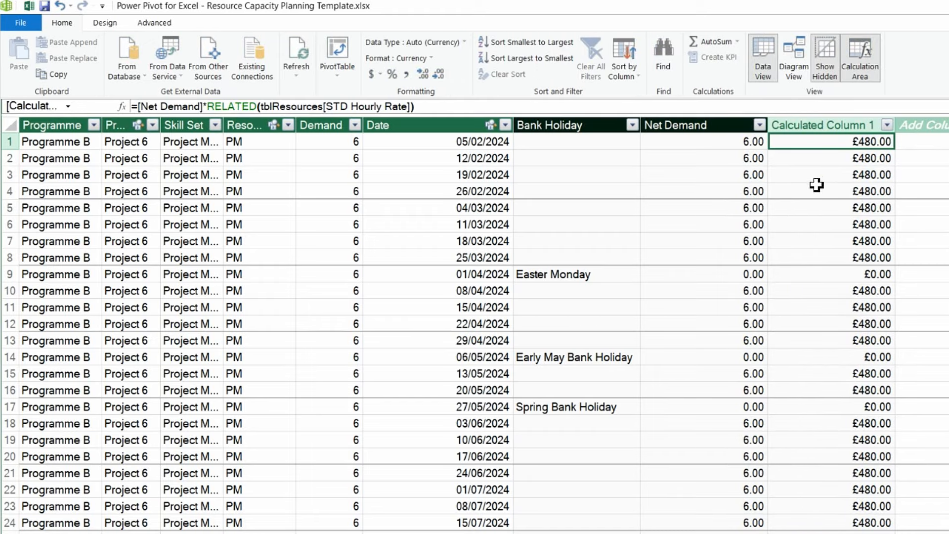
- Try to rename the new cost column in the demand table as Net Demand
{"action": "double_click", "coordinate": [836, 125]}
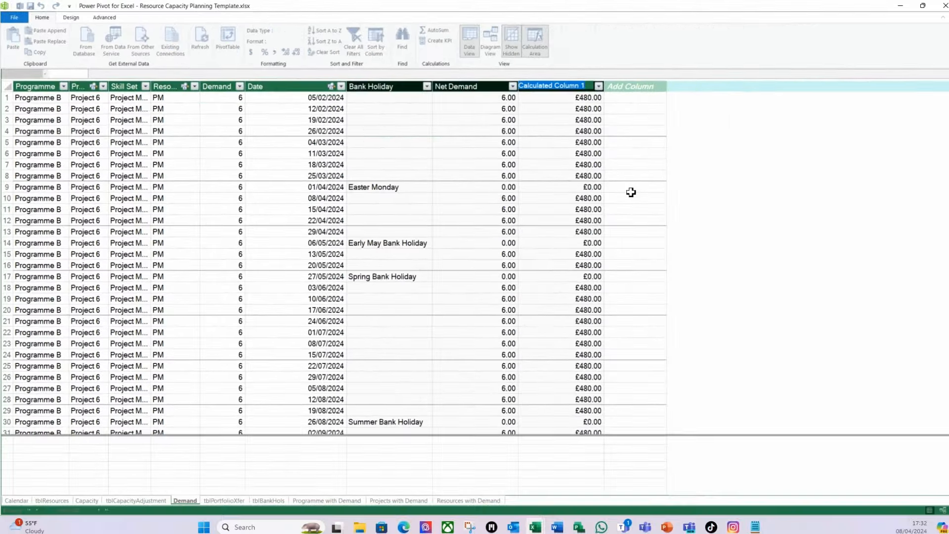
{"action": "type", "text": "Net"}
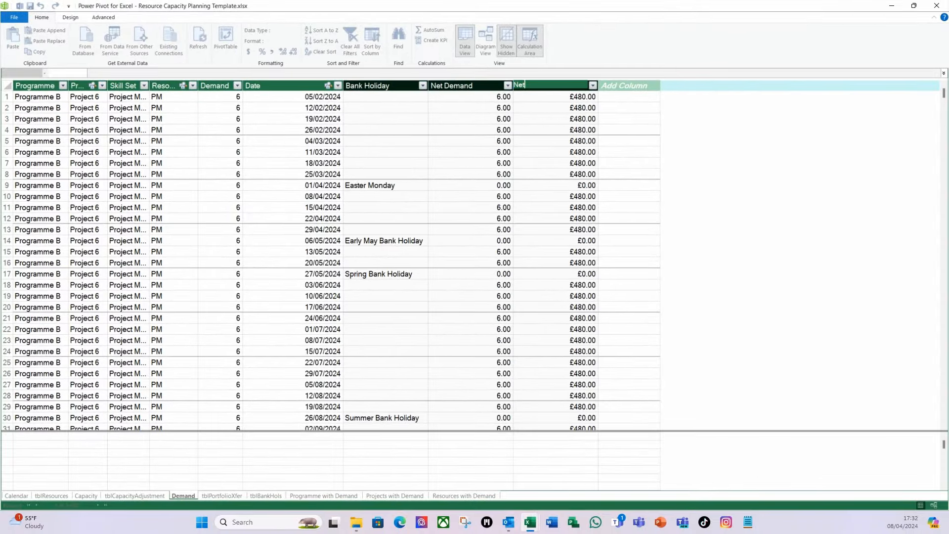
{"action": "type", "text": " Demand"}
{"action": "key", "text": "Return"}
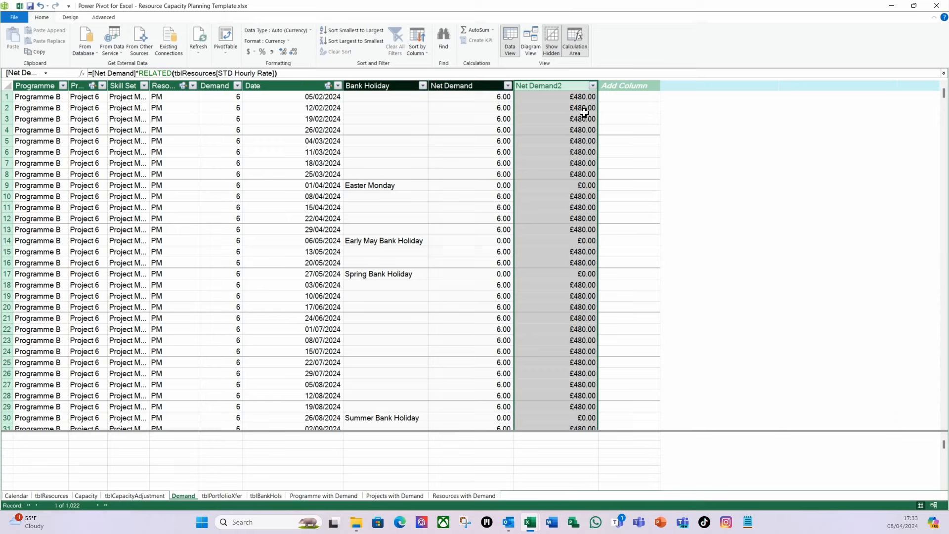
{"action": "double_click", "coordinate": [551, 84]}
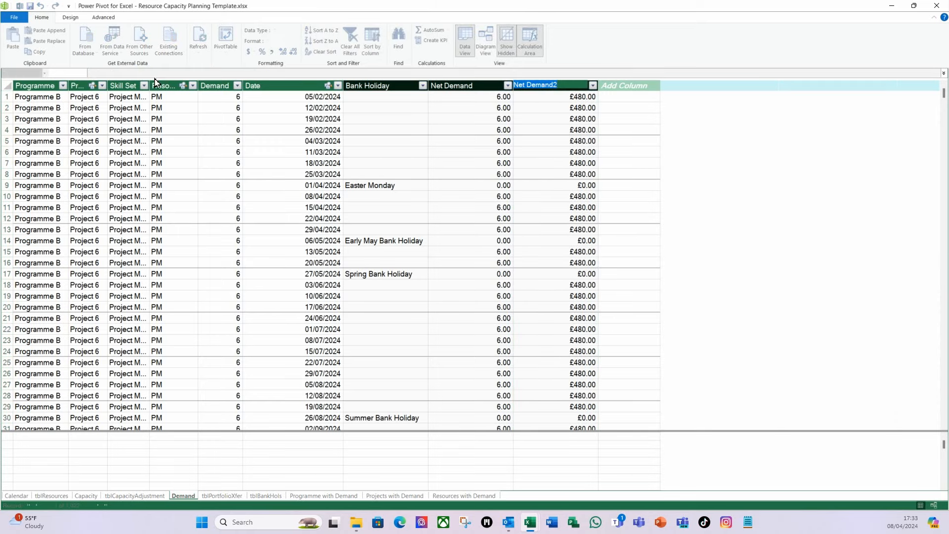
{"action": "left_click", "coordinate": [566, 85]}
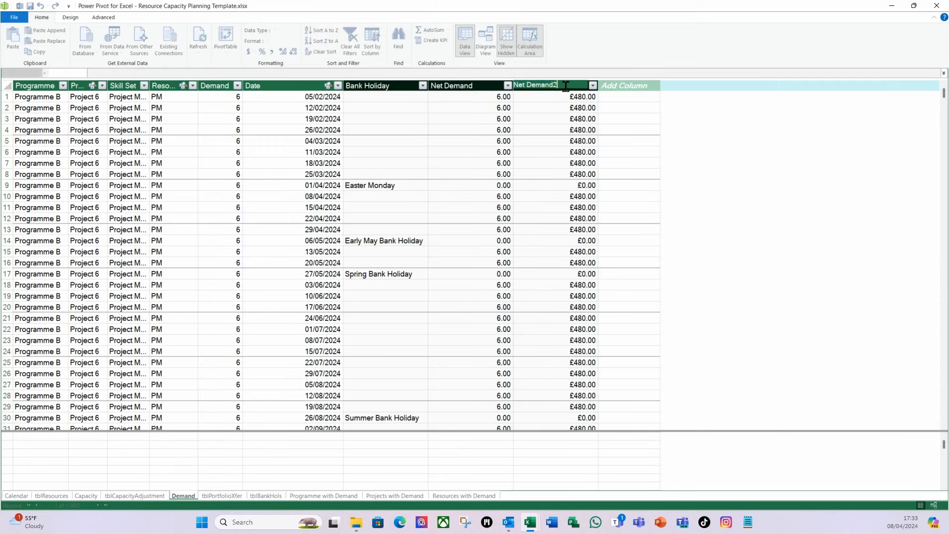
{"action": "key", "text": "Return"}
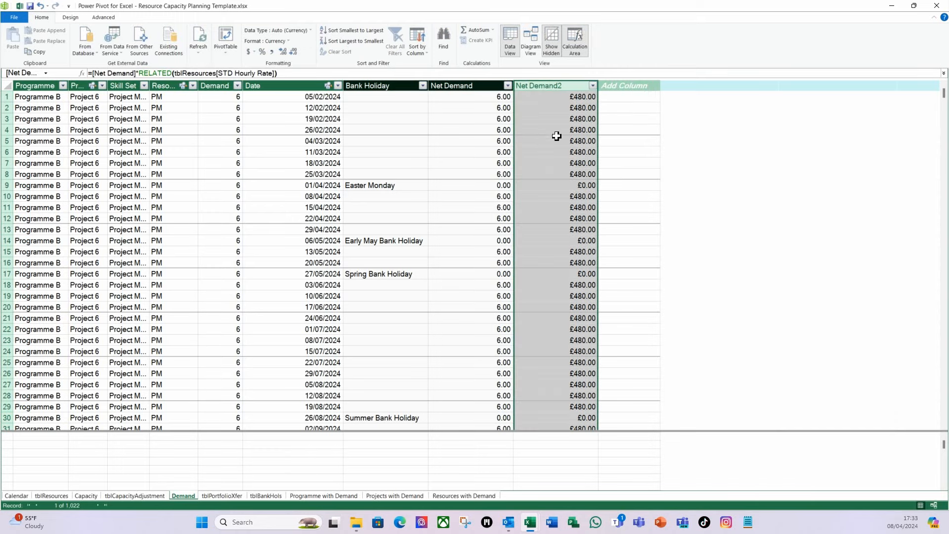
- Rename the calculated cost column in the demand table as Demand Cost
{"action": "double_click", "coordinate": [558, 85]}
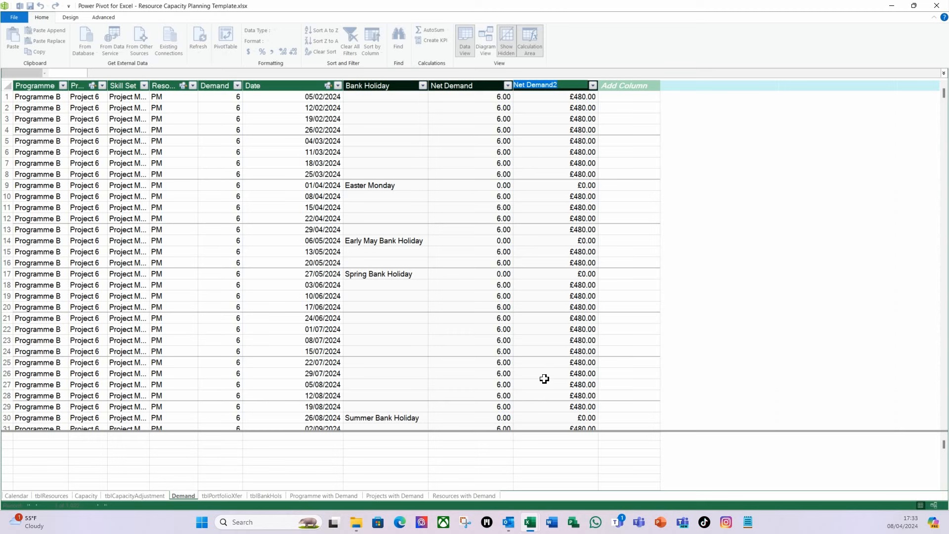
{"action": "type", "text": "Demand Cost"}
{"action": "key", "text": "Return"}
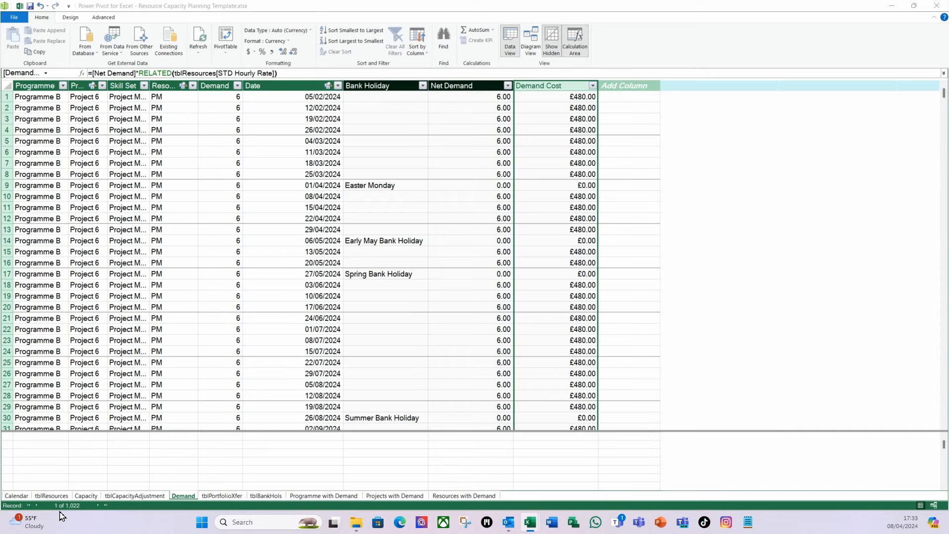
- Move the Demand table ahead of the Calendar table in the table order
{"action": "left_click", "coordinate": [20, 499]}
{"action": "left_click_drag", "start_coordinate": [20, 499], "coordinate": [21, 498]}
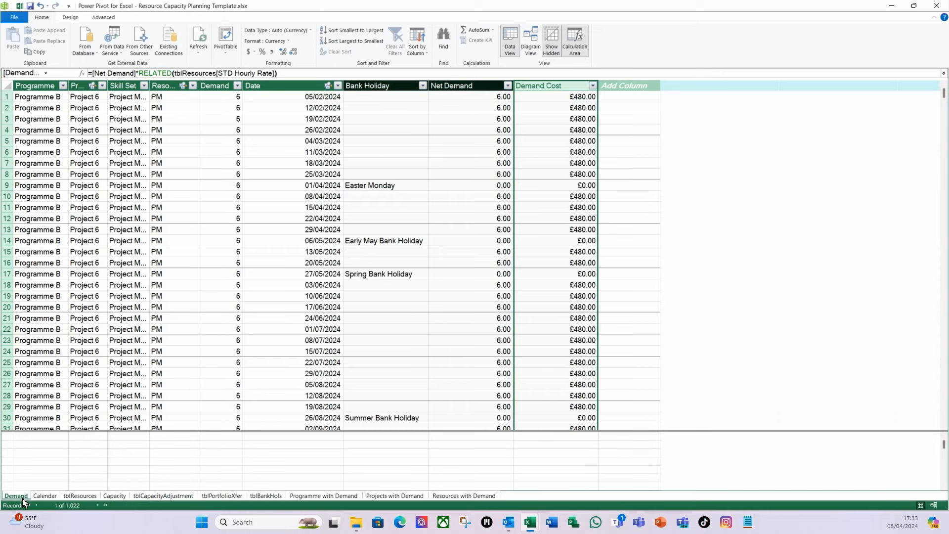
- In the Calendar table's calculation area, add the measure Total Capacity:=sum(Capacity[Net_Capacity]) beneath the Date column
{"action": "left_click", "coordinate": [41, 497]}
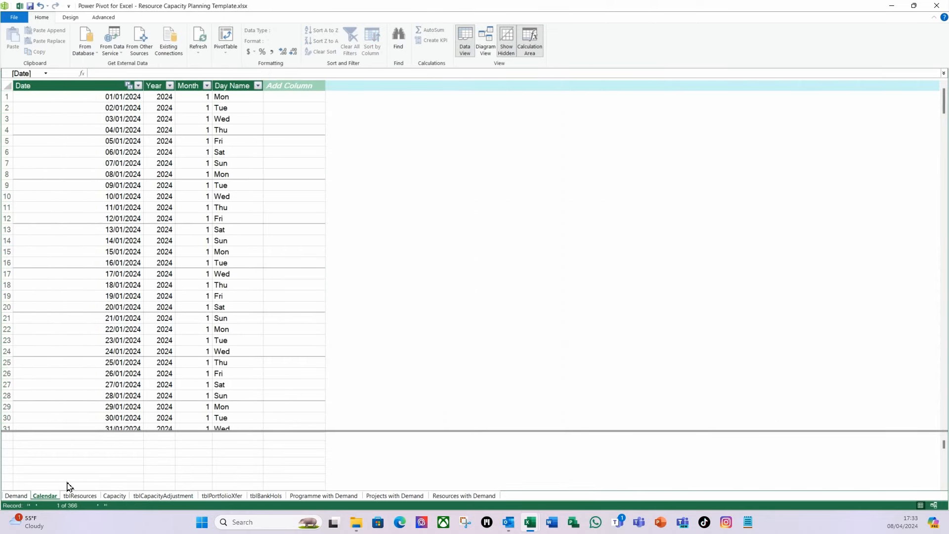
{"action": "left_click", "coordinate": [108, 437]}
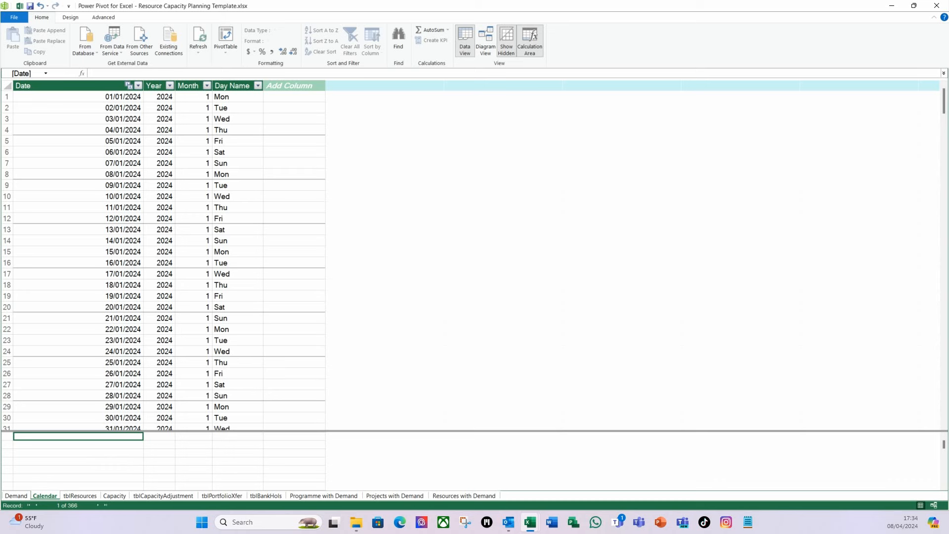
{"action": "type", "text": "Tota"}
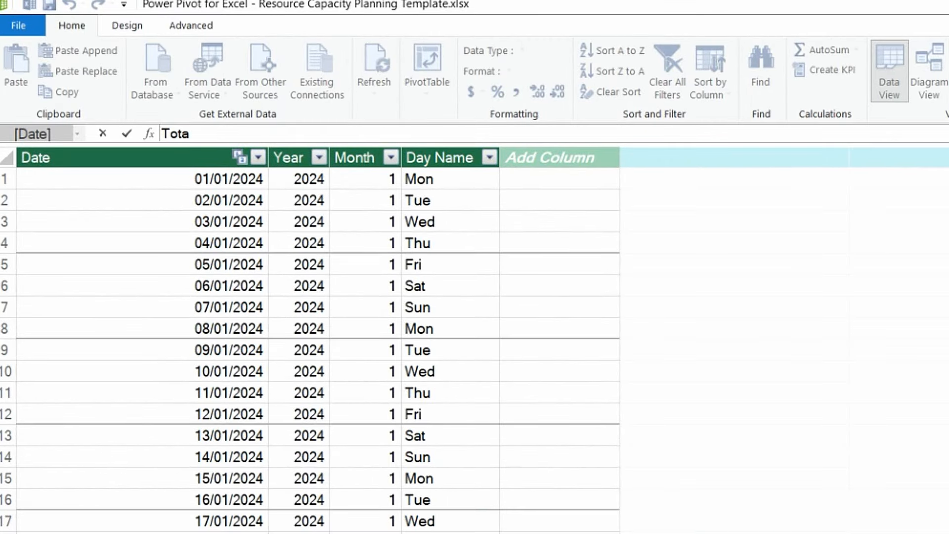
{"action": "type", "text": "l Capacity"}
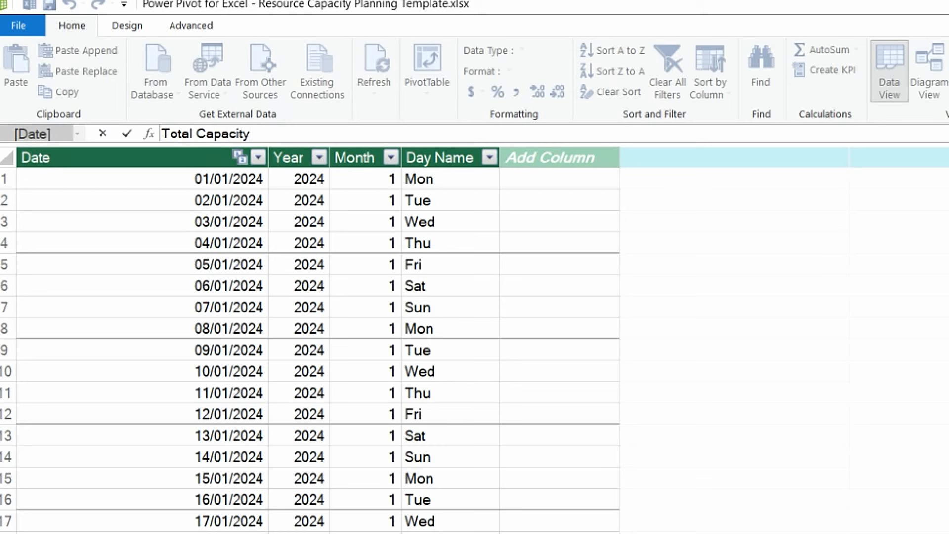
{"action": "type", "text": ":=sum"}
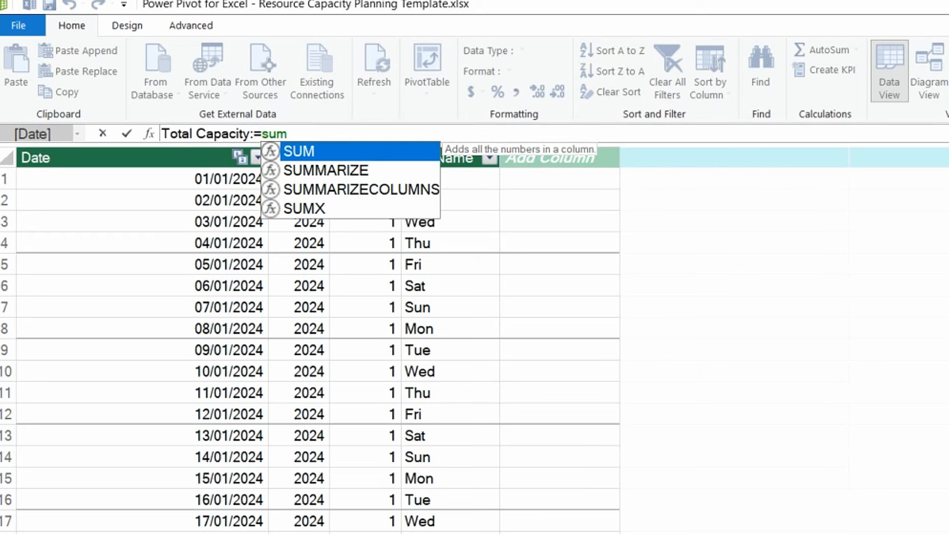
{"action": "type", "text": "("}
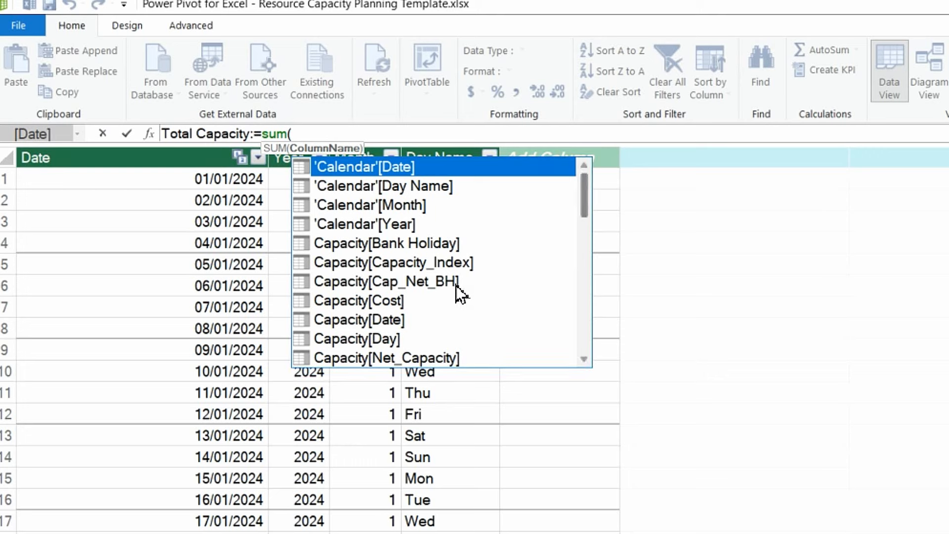
{"action": "scroll", "coordinate": [470, 309], "scroll_direction": "down", "scroll_amount": 1}
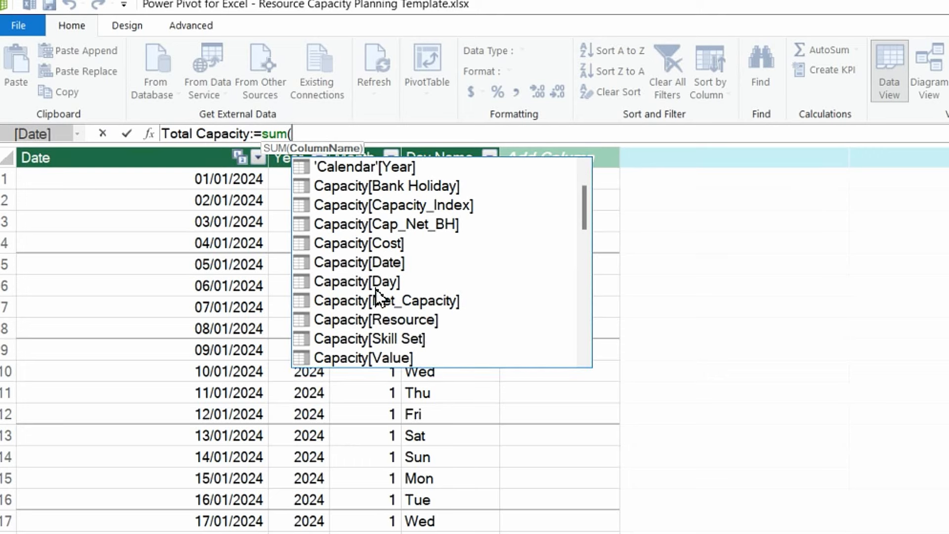
{"action": "double_click", "coordinate": [429, 301]}
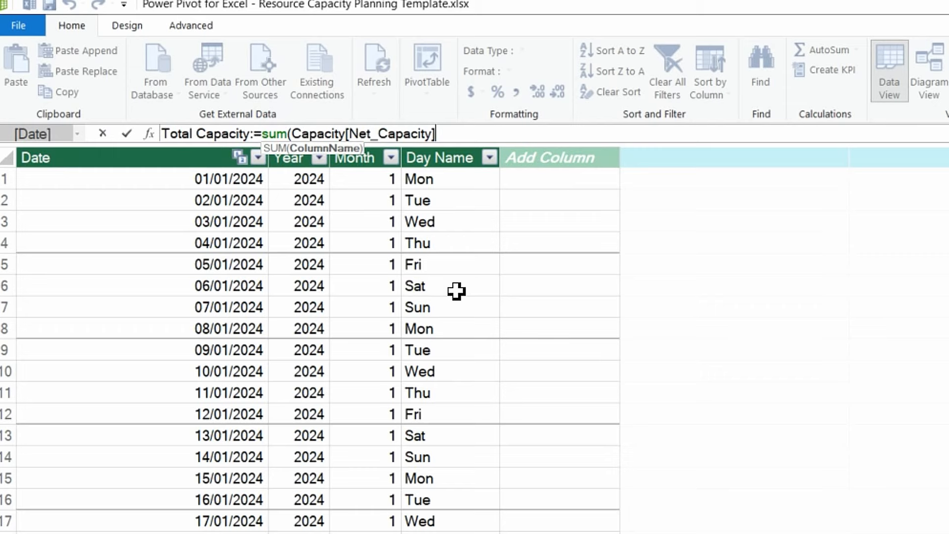
{"action": "type", "text": ")"}
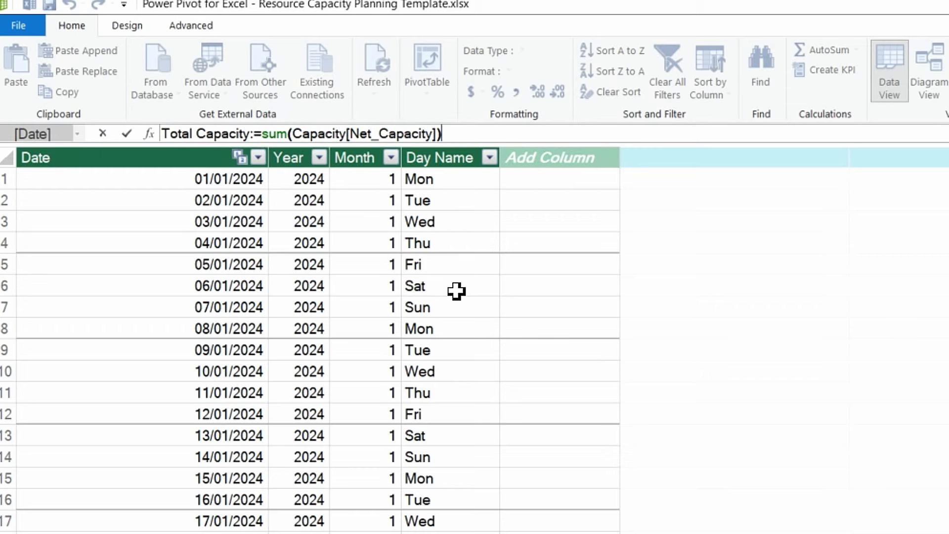
{"action": "key", "text": "Return"}
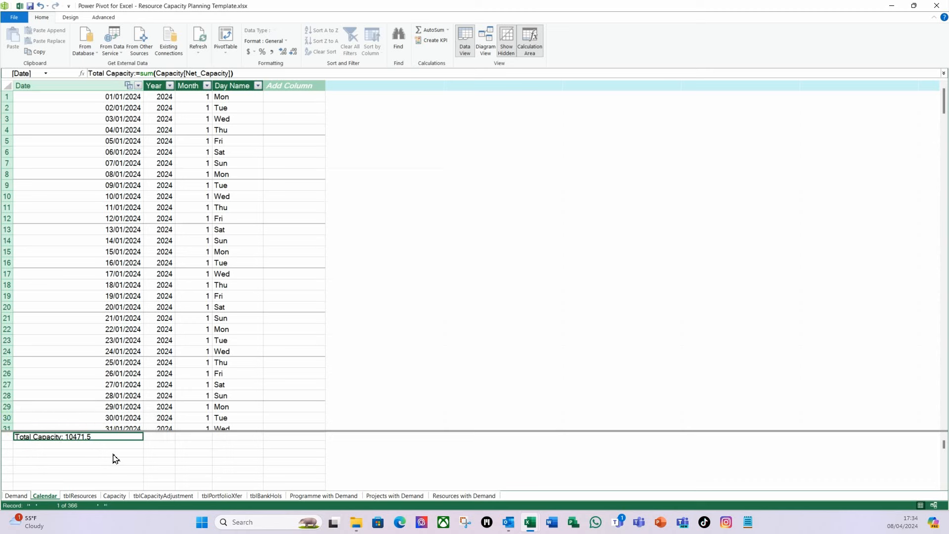
- Start a Total Demand measure below Total Capacity in the Calendar table's calculation area
{"action": "left_click", "coordinate": [29, 445]}
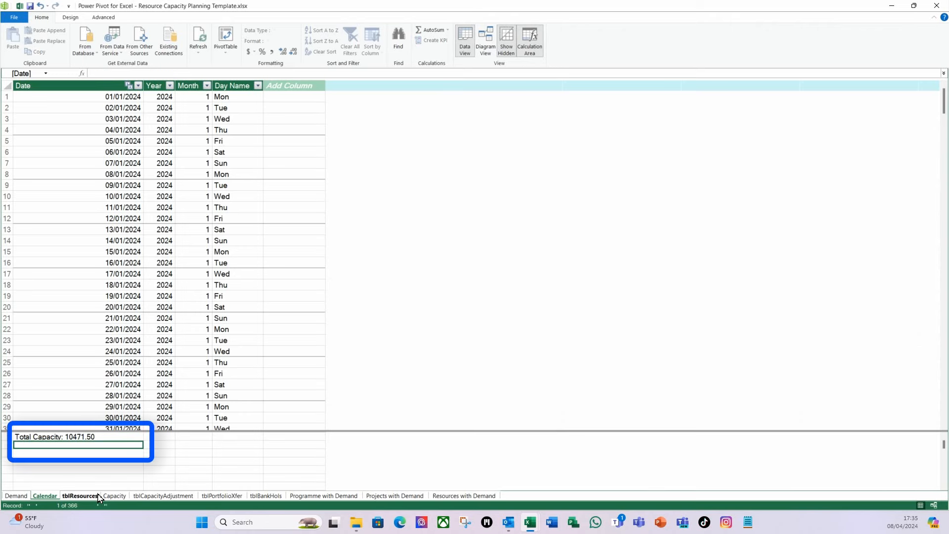
{"action": "type", "text": "Tota"}
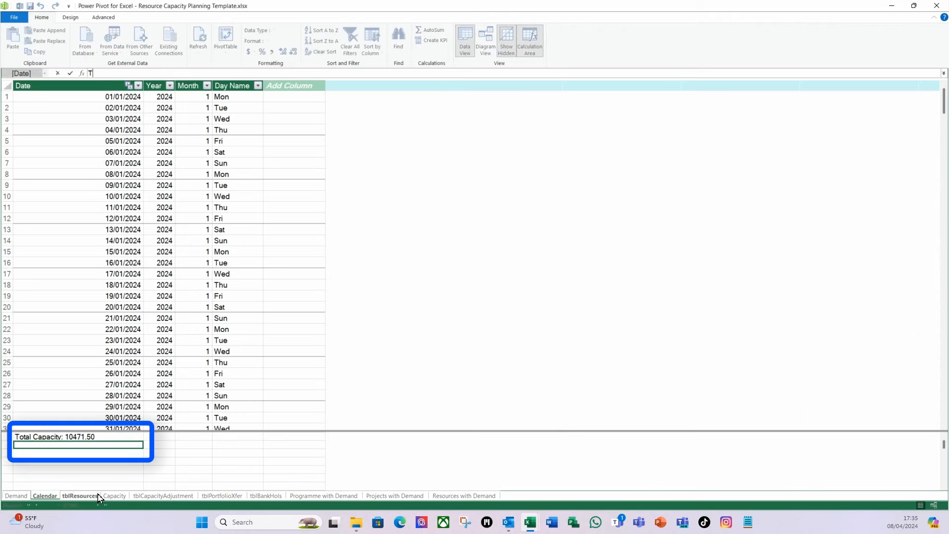
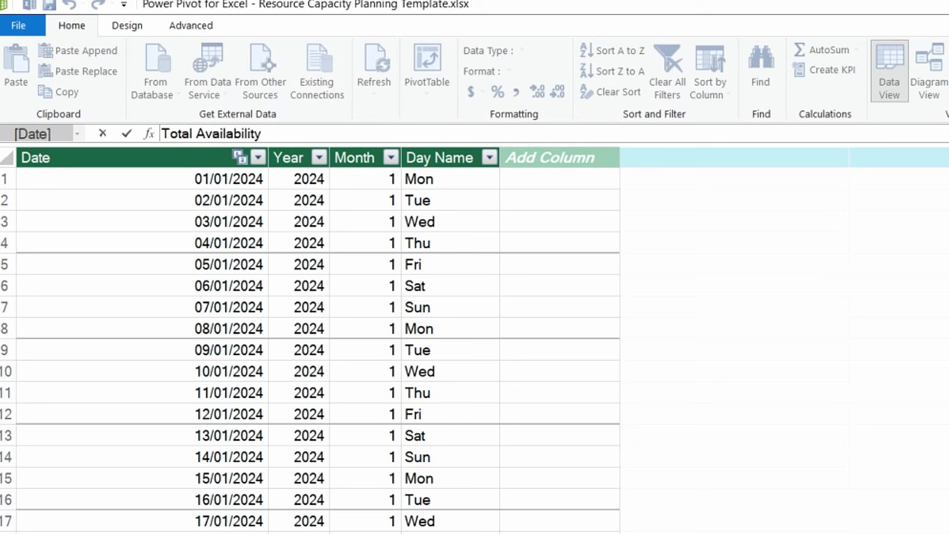
- Define the Total Availability measure below Total Demand as [Total Capacity]-[Total Demand]
{"action": "type", "text": ":="}
{"action": "type", "text": "["}
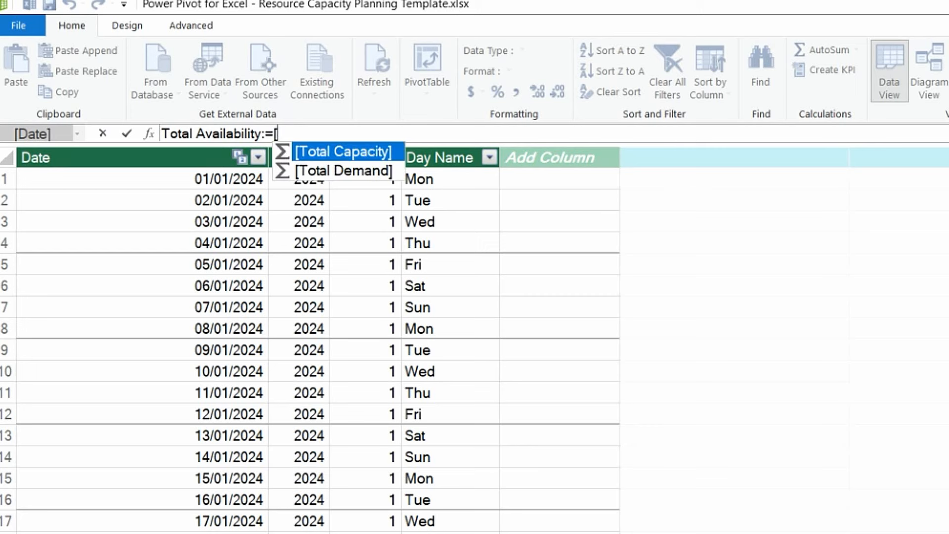
{"action": "left_click", "coordinate": [330, 153]}
{"action": "double_click", "coordinate": [330, 153]}
{"action": "type", "text": "-["}
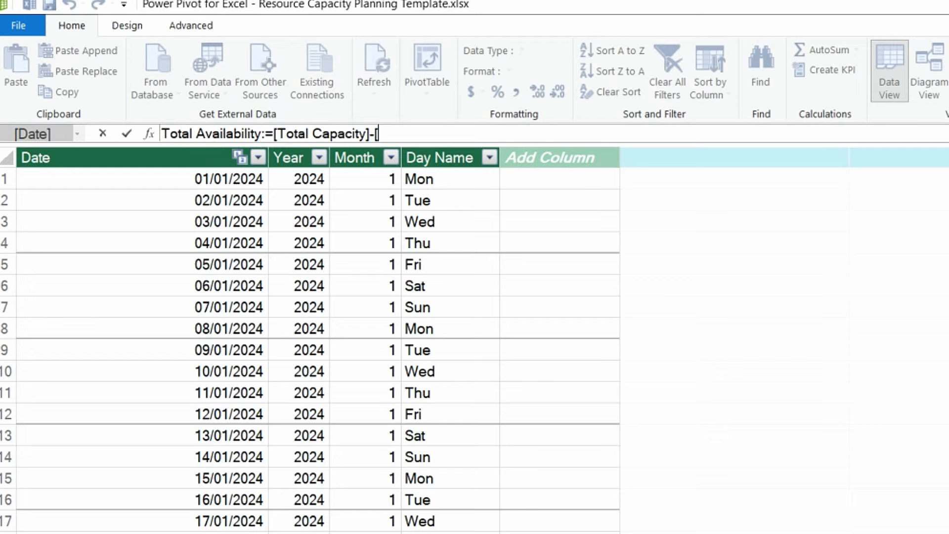
{"action": "left_click", "coordinate": [428, 170]}
{"action": "double_click", "coordinate": [428, 170]}
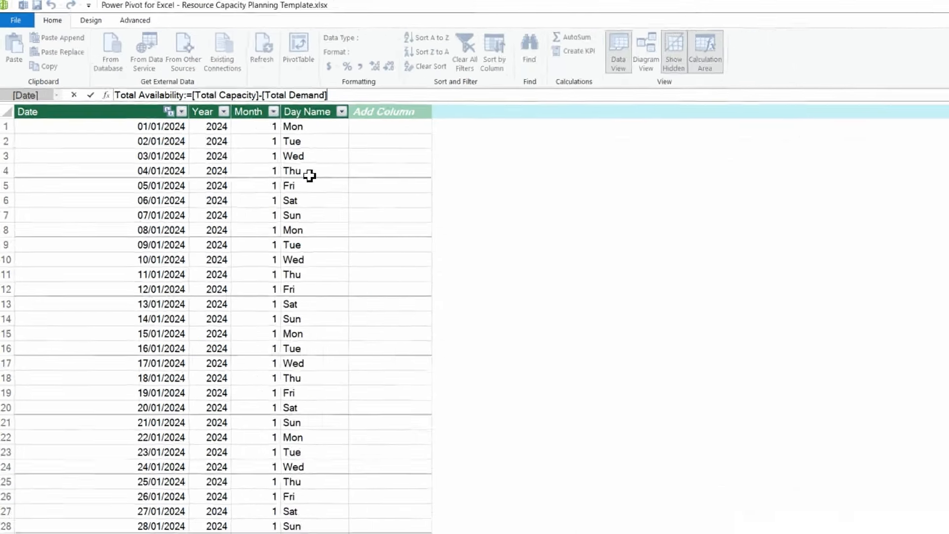
{"action": "key", "text": "Return"}
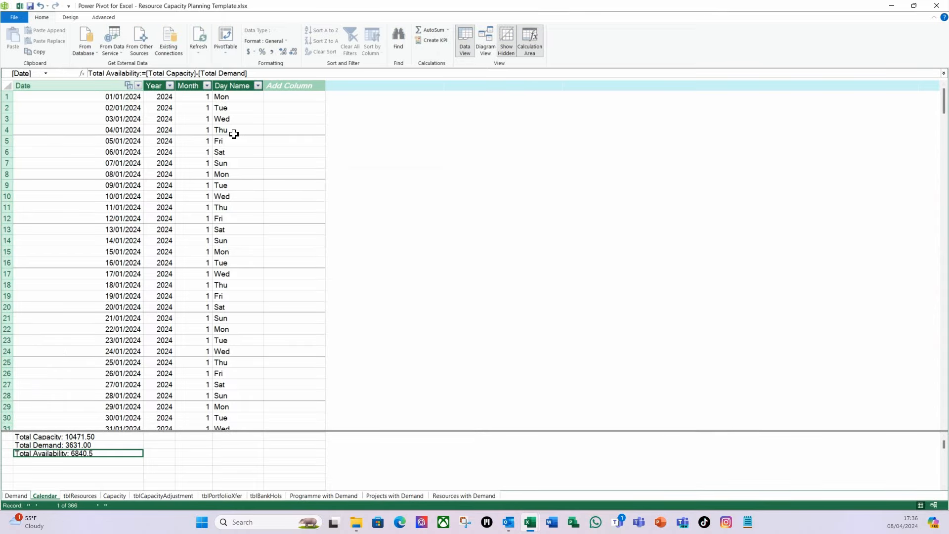
- Format the Total Availability measure as Decimal Number
{"action": "left_click", "coordinate": [544, 71]}
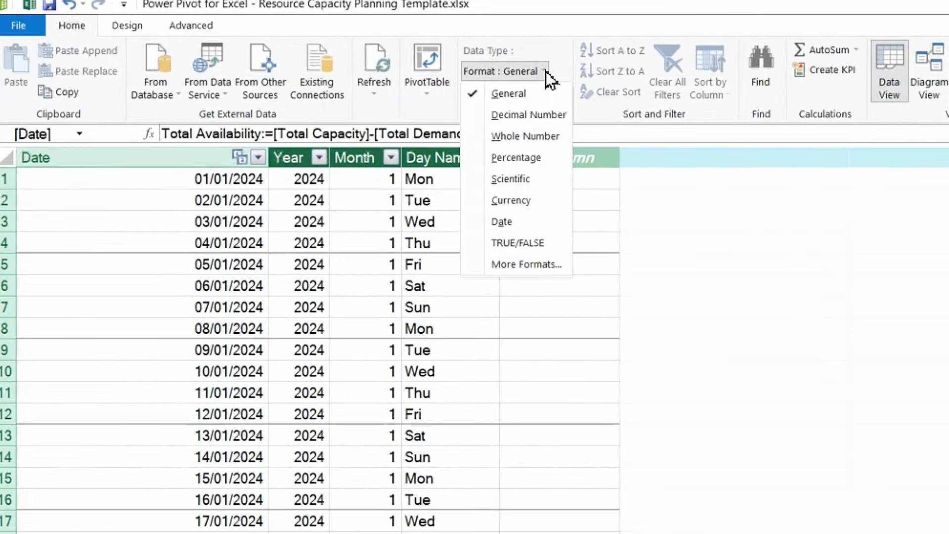
{"action": "left_click", "coordinate": [529, 118]}
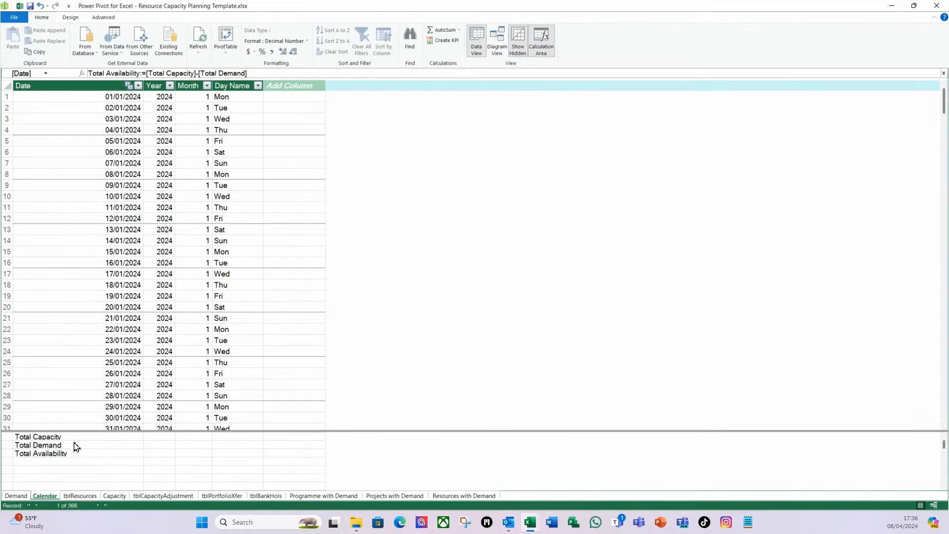
- Start a % Utilization measure below Total Availability with an IF that returns 0 when [Total Demand]=0
{"action": "left_click", "coordinate": [42, 462]}
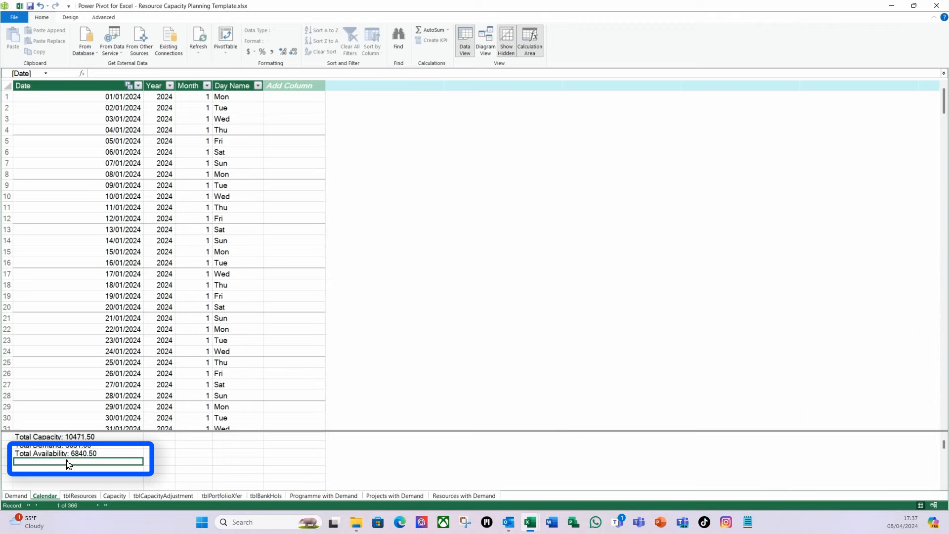
{"action": "type", "text": "%"}
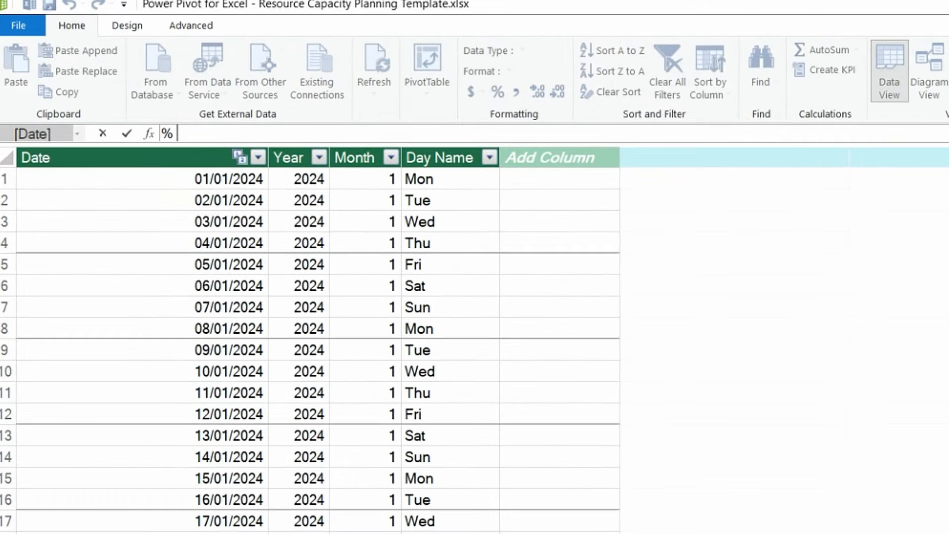
{"action": "type", "text": " Utilization:"}
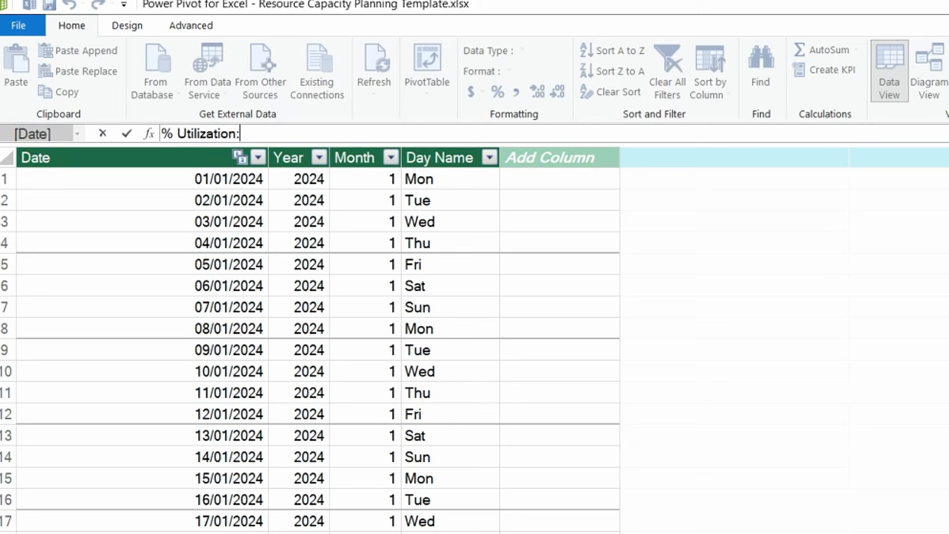
{"action": "type", "text": "="}
{"action": "type", "text": "if"}
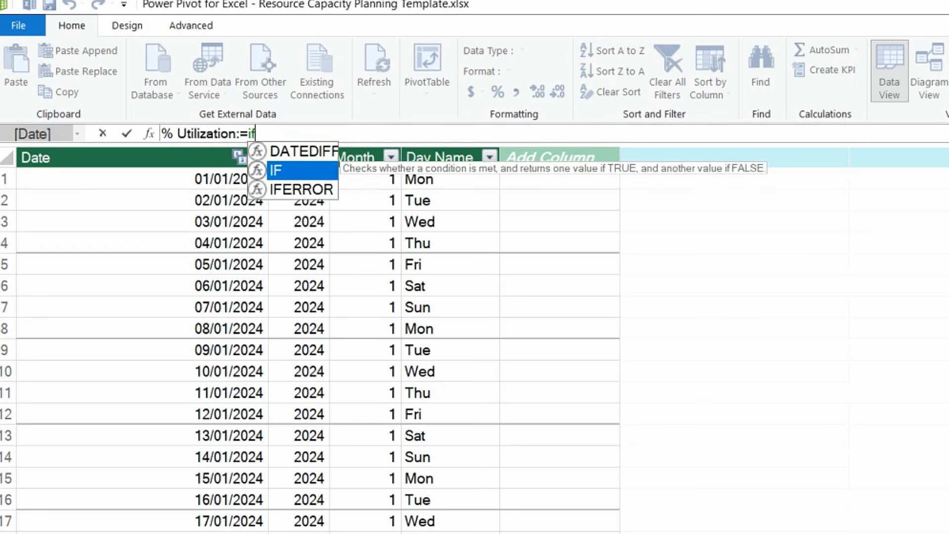
{"action": "type", "text": "(["}
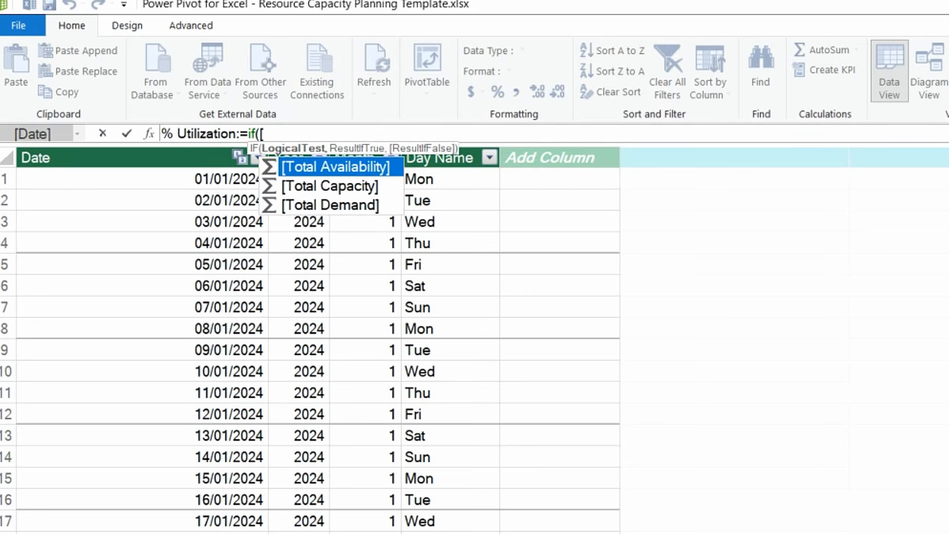
{"action": "double_click", "coordinate": [352, 201]}
{"action": "type", "text": "="}
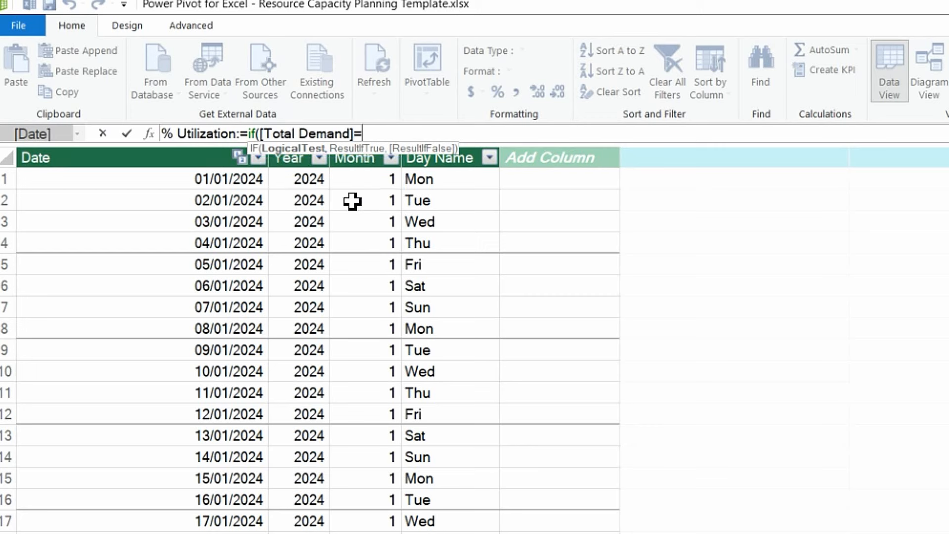
{"action": "type", "text": "0,0"}
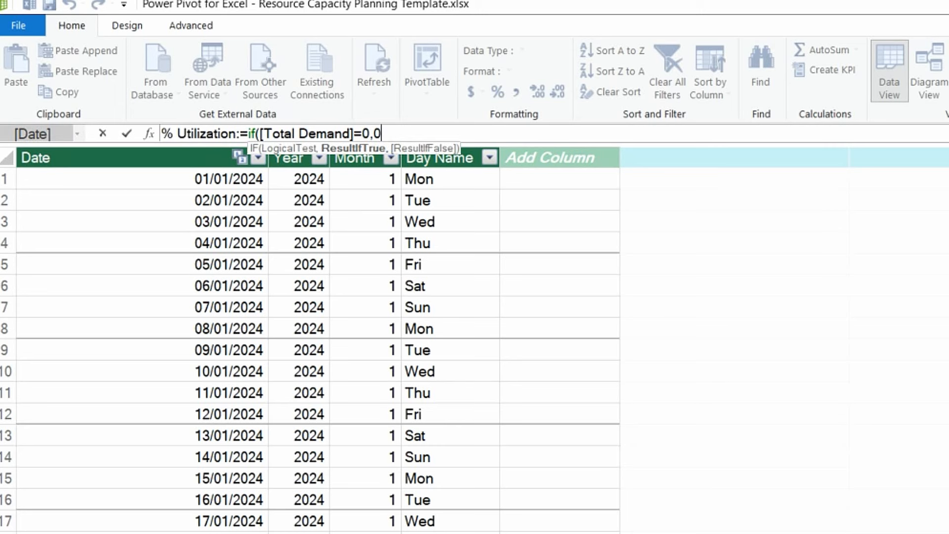
{"action": "type", "text": ","}
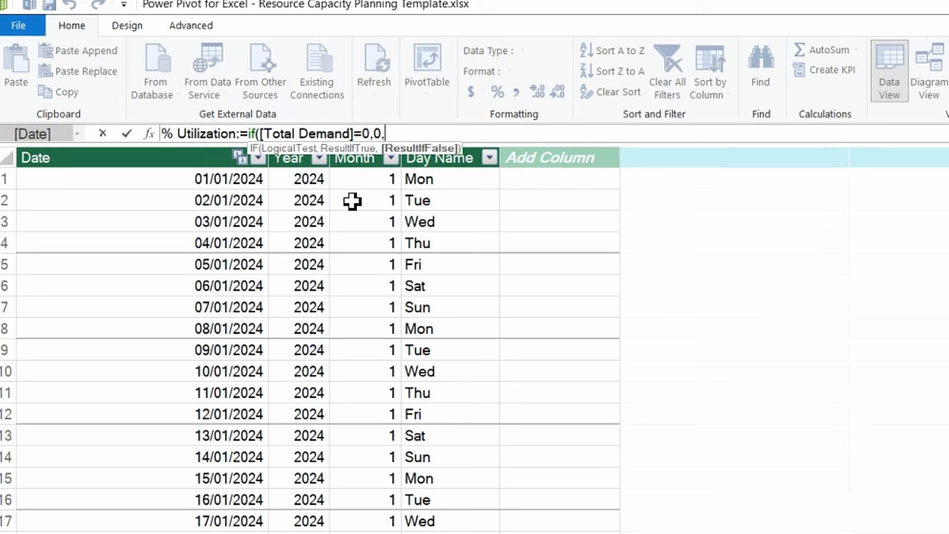
- Complete the % Utilization measure with [Total Demand]/[Total Capacity] as the IF function's false result
{"action": "type", "text": "["}
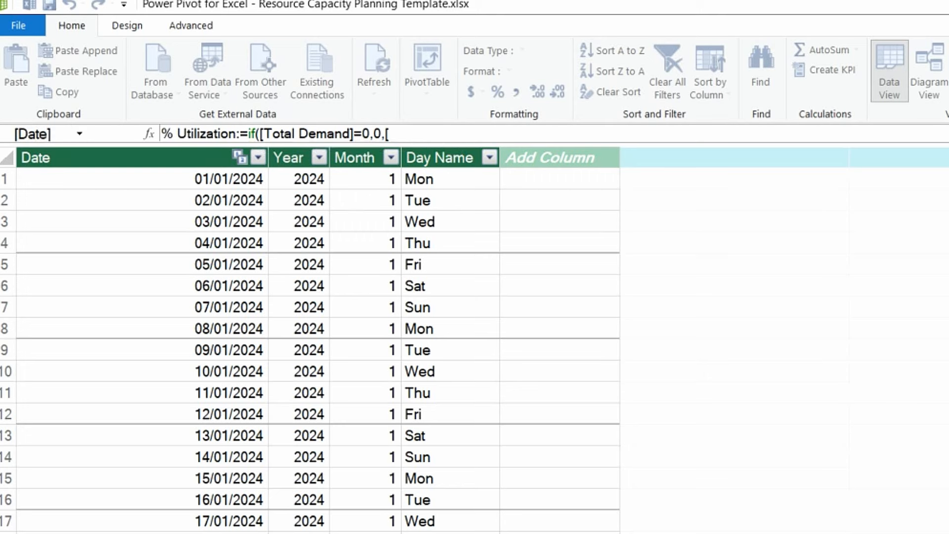
{"action": "double_click", "coordinate": [481, 205]}
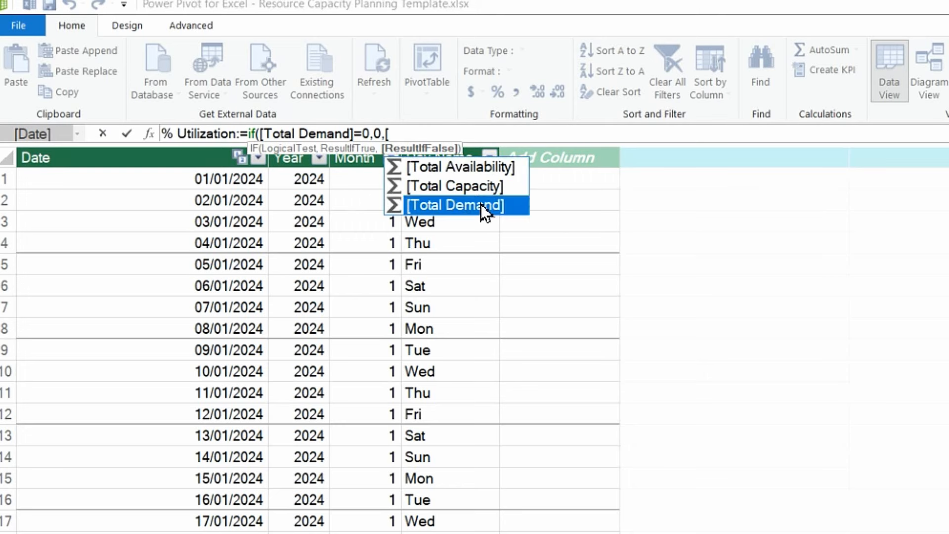
{"action": "type", "text": "/"}
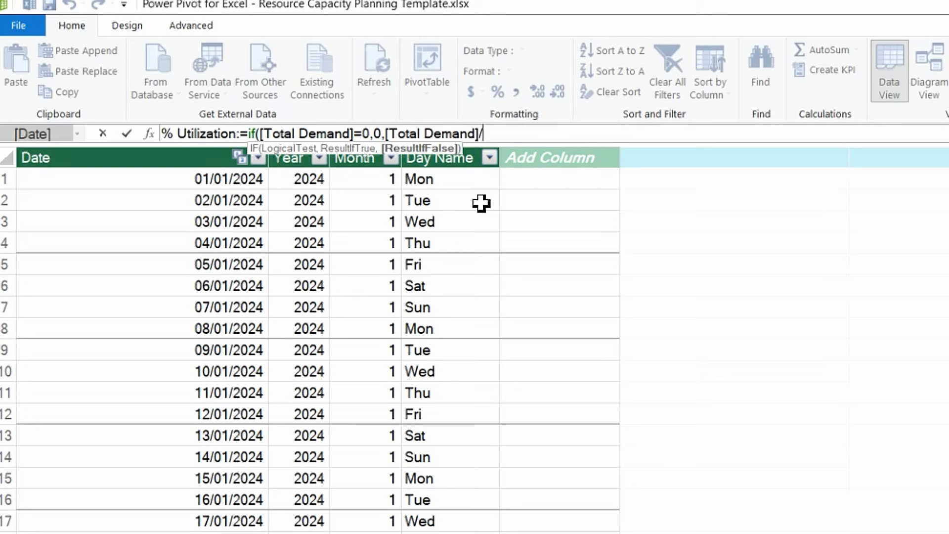
{"action": "type", "text": "["}
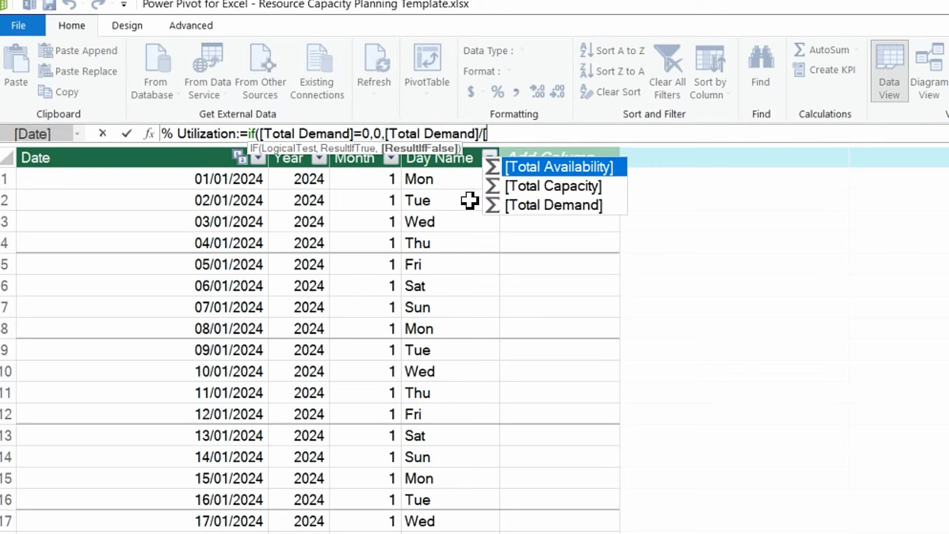
{"action": "left_click", "coordinate": [548, 191]}
{"action": "double_click", "coordinate": [547, 191]}
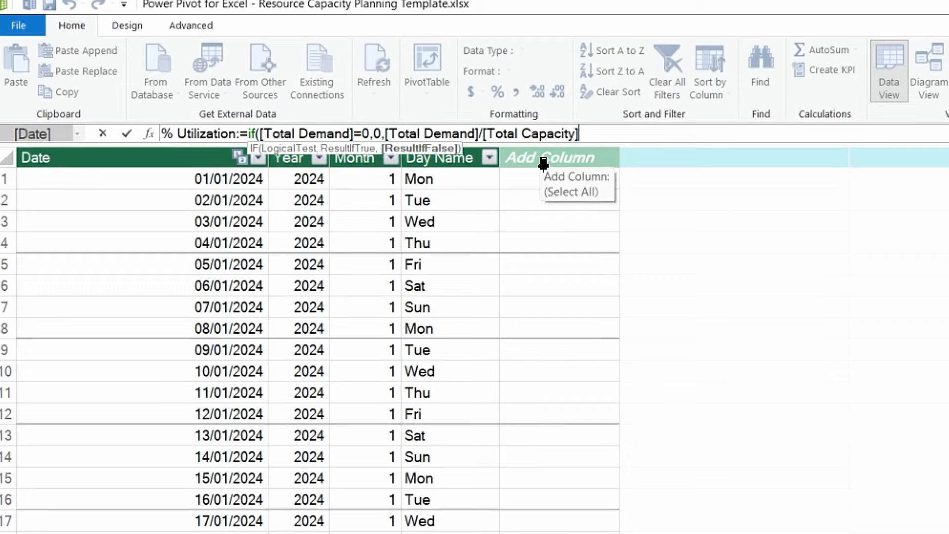
{"action": "type", "text": ")"}
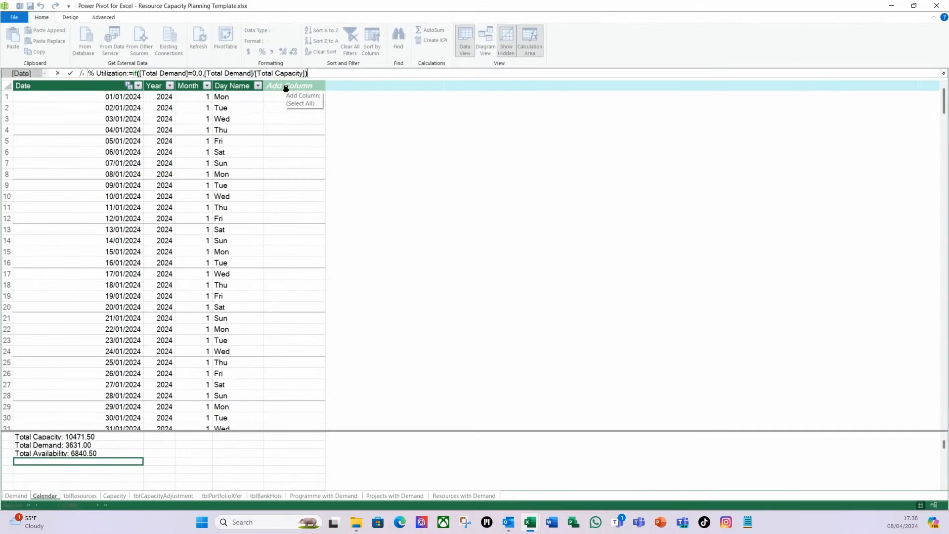
{"action": "key", "text": "Return"}
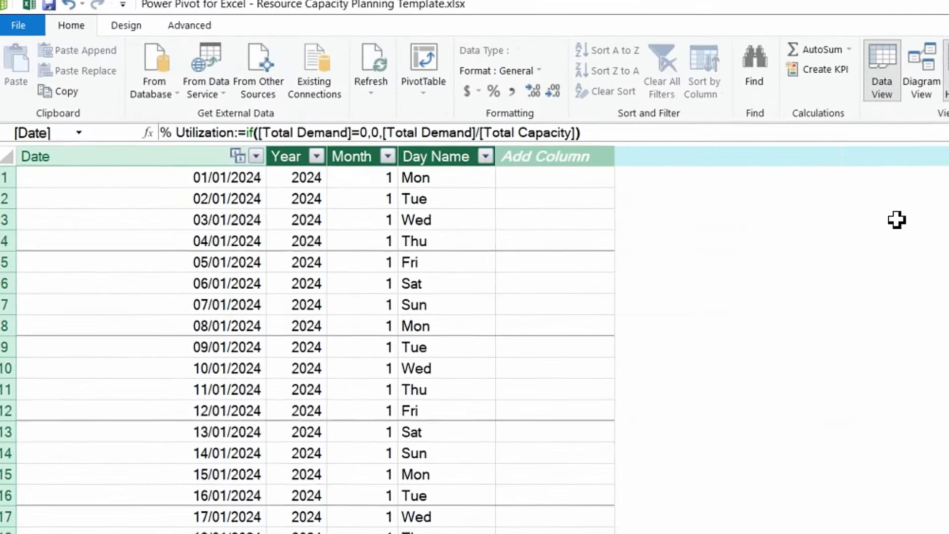
- Format the % Utilization measure as Percentage with one decimal place
{"action": "left_click", "coordinate": [541, 73]}
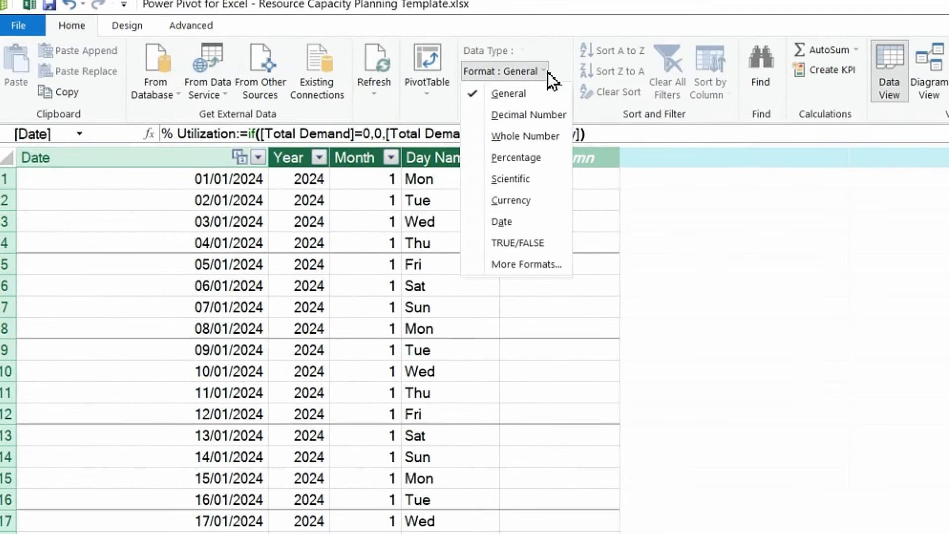
{"action": "left_click", "coordinate": [514, 161]}
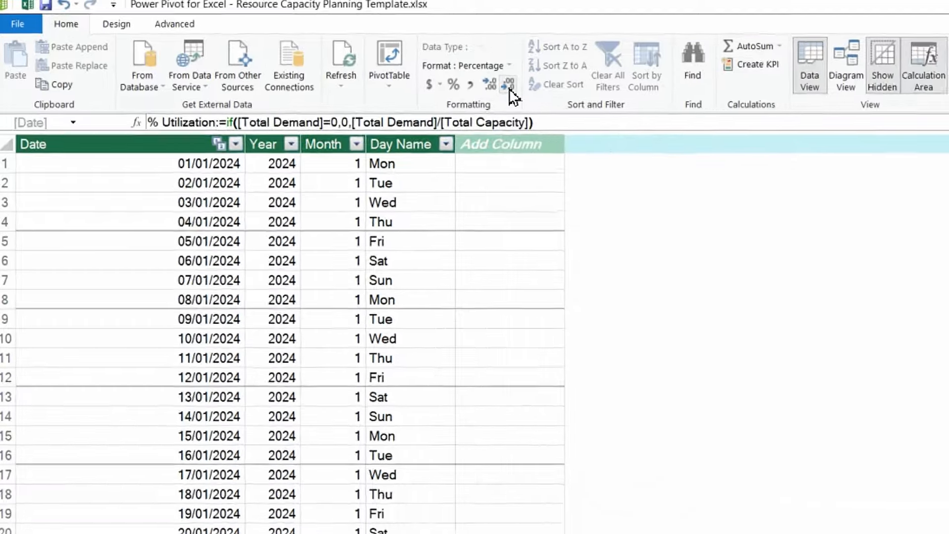
{"action": "left_click", "coordinate": [510, 89]}
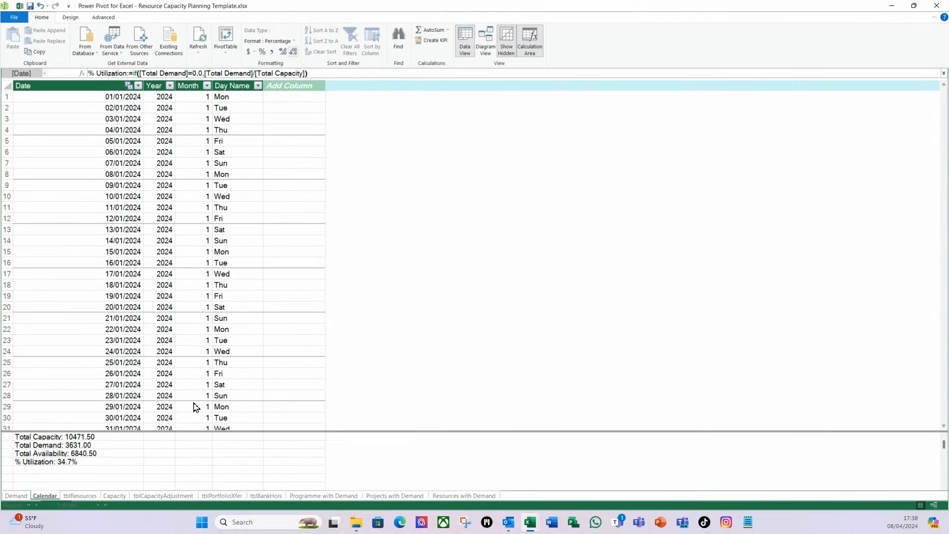
- Add the measure Total Capacity Cost:=sum(Capacity[Cost]) below % Utilization in the Calendar table and format it as Currency
{"action": "left_click", "coordinate": [76, 469]}
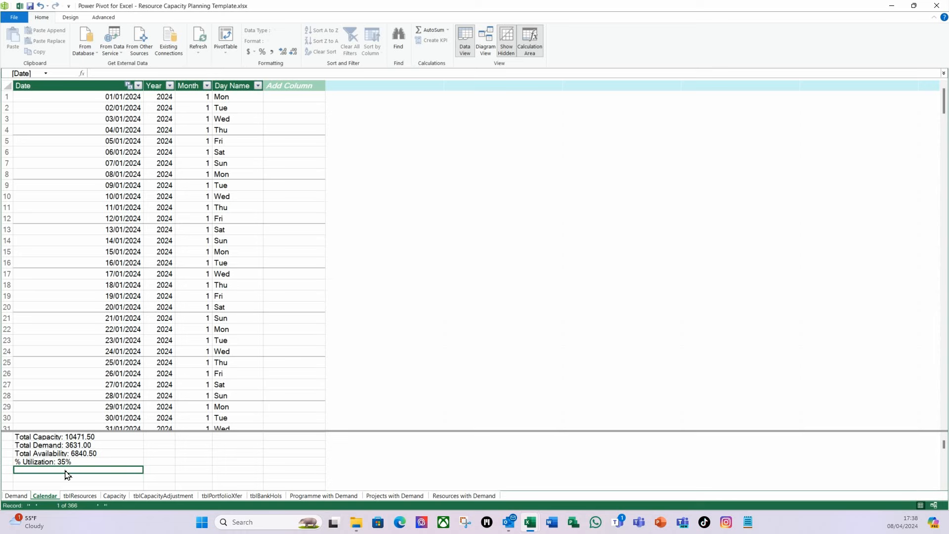
{"action": "type", "text": "Total Capacity"}
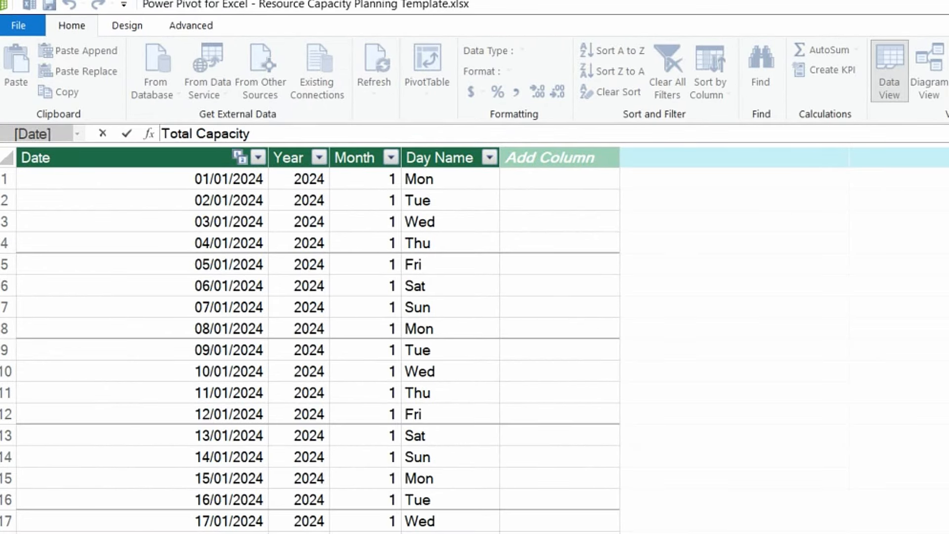
{"action": "type", "text": " Cost:=sum("}
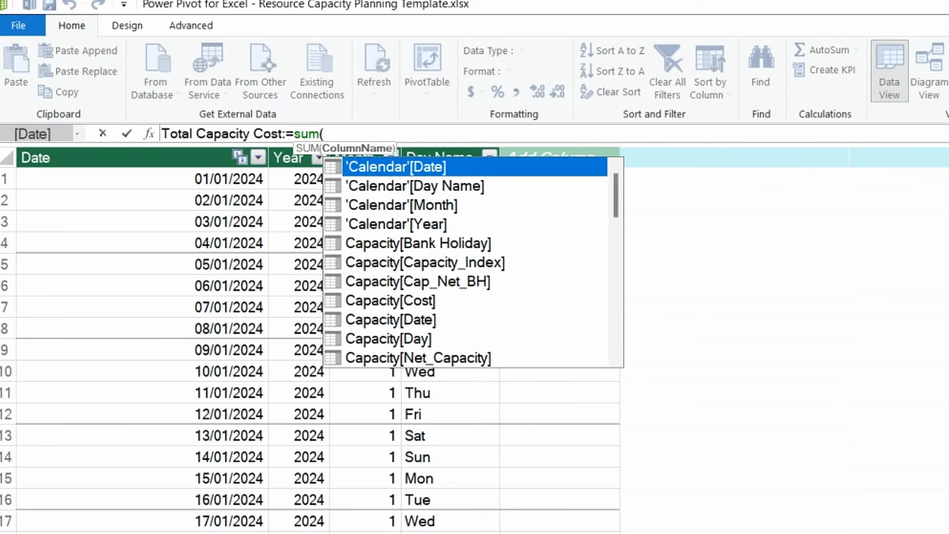
{"action": "scroll", "coordinate": [437, 286], "scroll_direction": "down", "scroll_amount": 3}
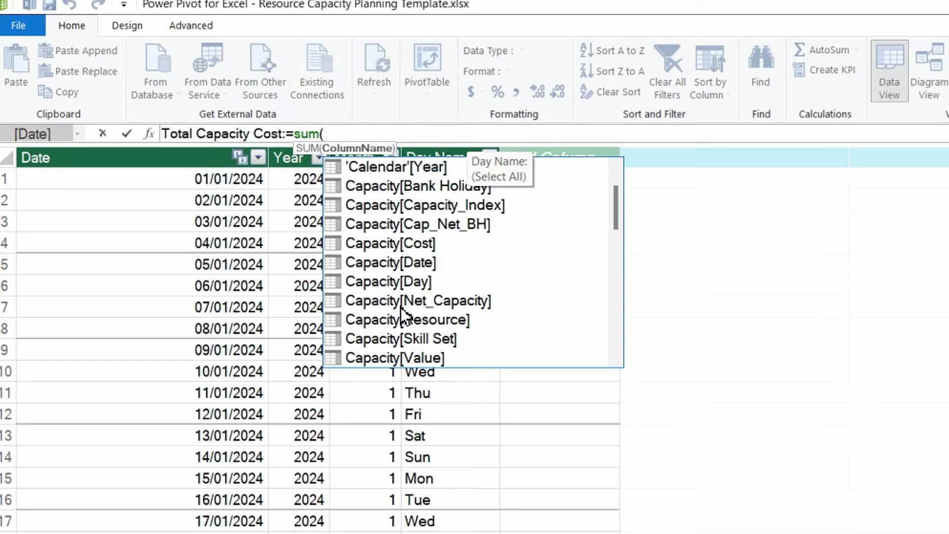
{"action": "scroll", "coordinate": [421, 295], "scroll_direction": "down", "scroll_amount": 3}
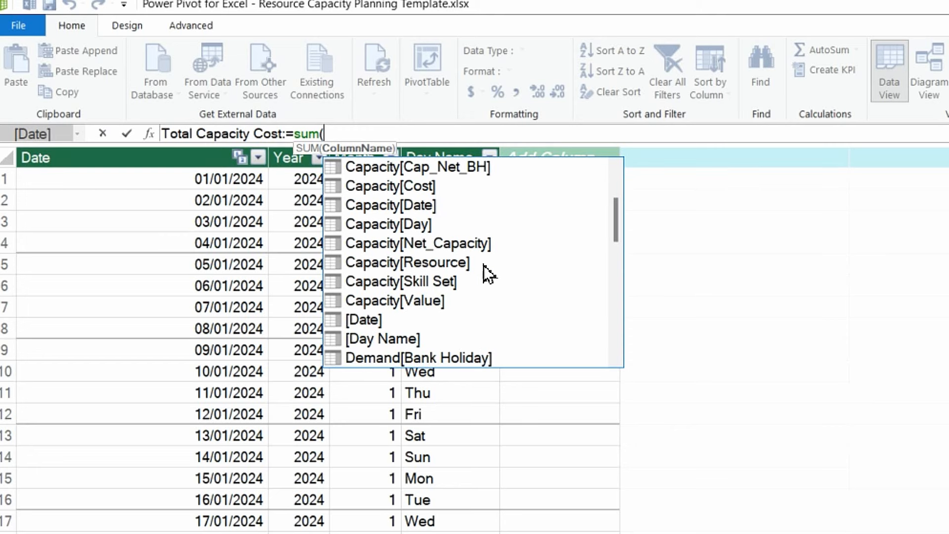
{"action": "double_click", "coordinate": [392, 186]}
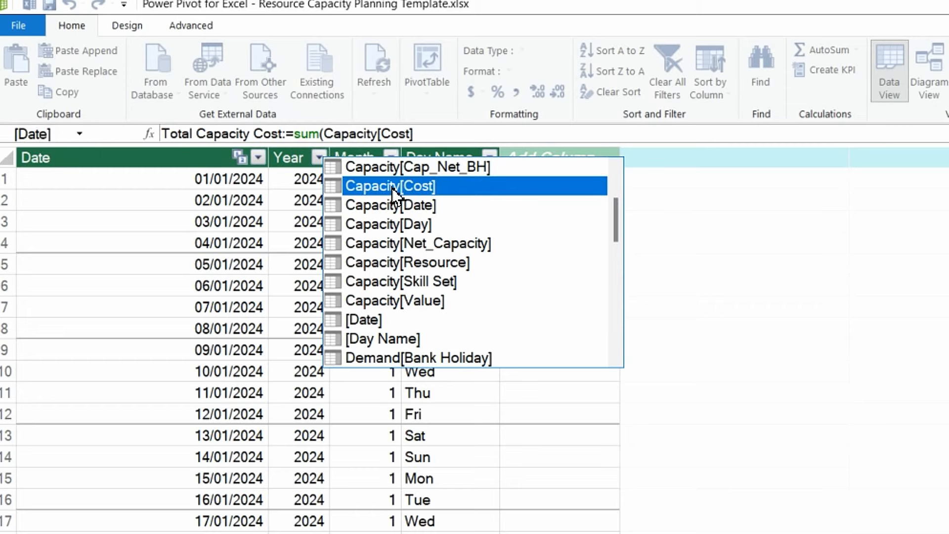
{"action": "type", "text": ")"}
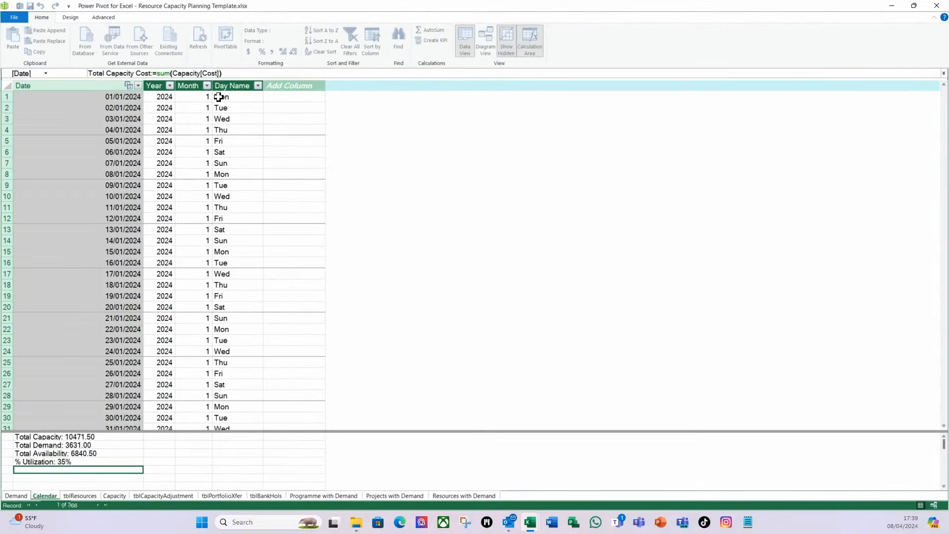
{"action": "key", "text": "Return"}
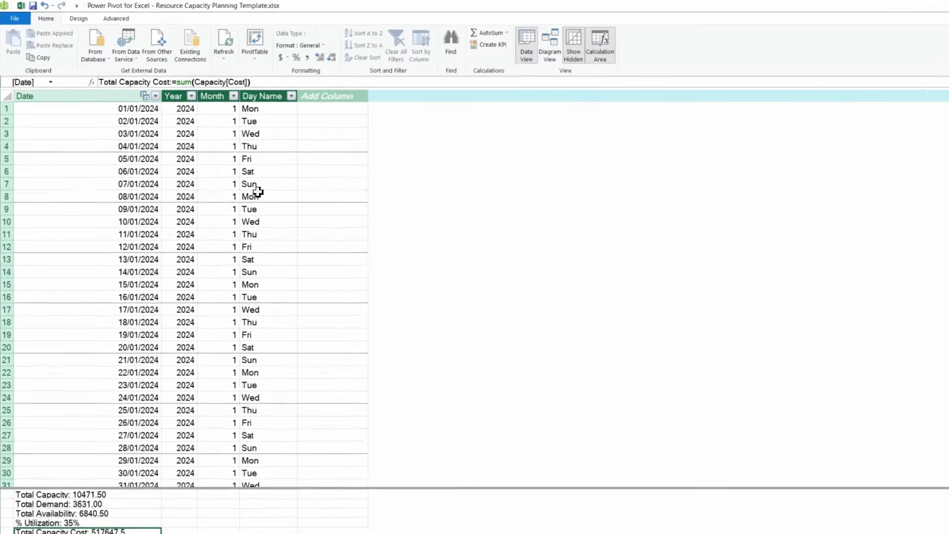
{"action": "left_click", "coordinate": [323, 47]}
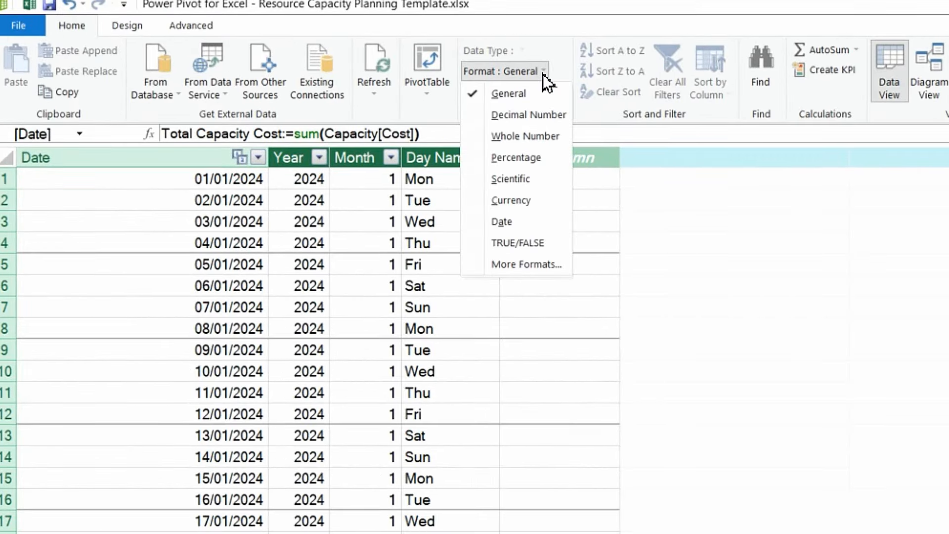
{"action": "left_click", "coordinate": [523, 202]}
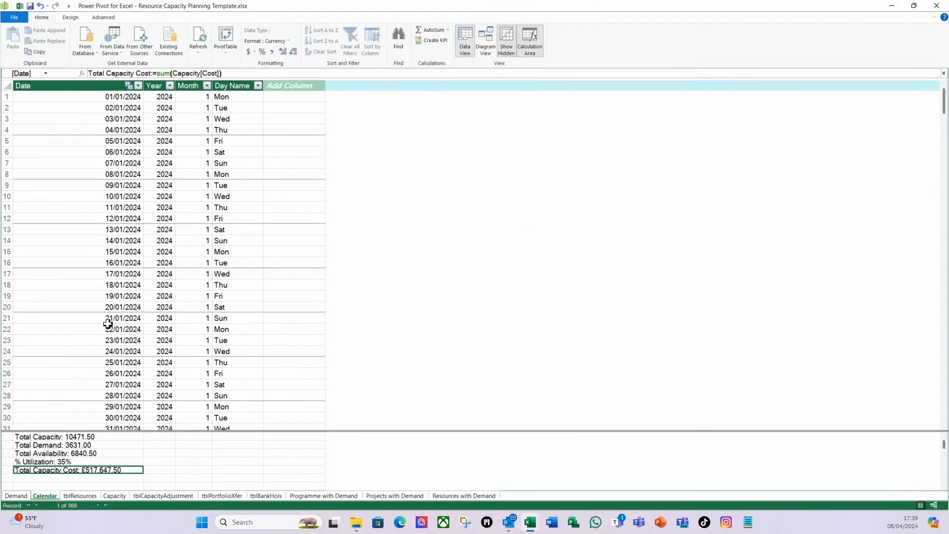
- Add the measure Total Demand Cost:=sum(Demand[Demand Cost]) below Total Capacity Cost and format it as Currency
{"action": "left_click", "coordinate": [51, 477]}
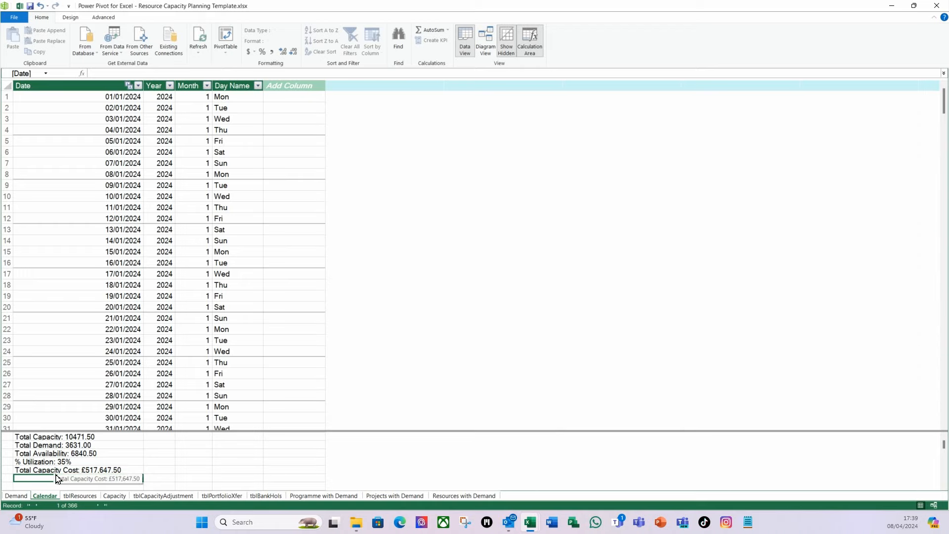
{"action": "type", "text": "Total Demand"}
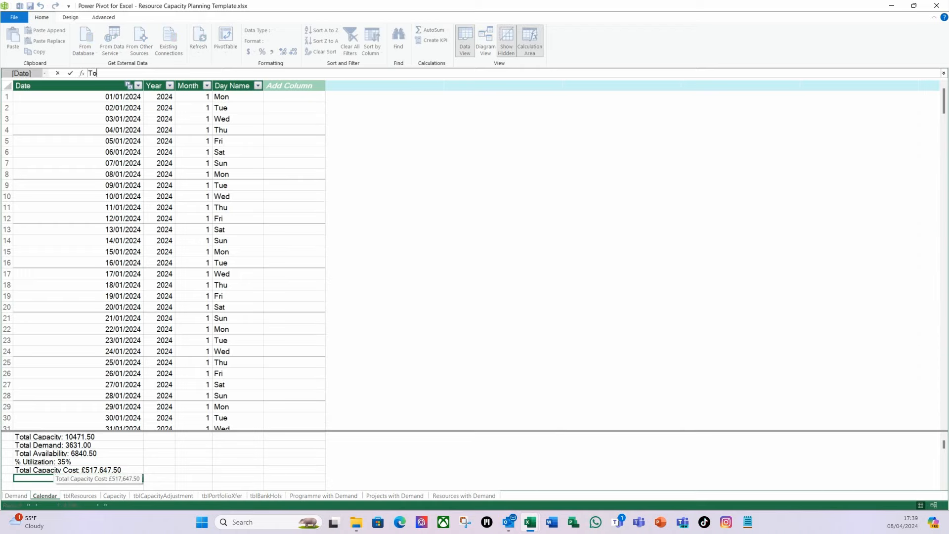
{"action": "type", "text": " C"}
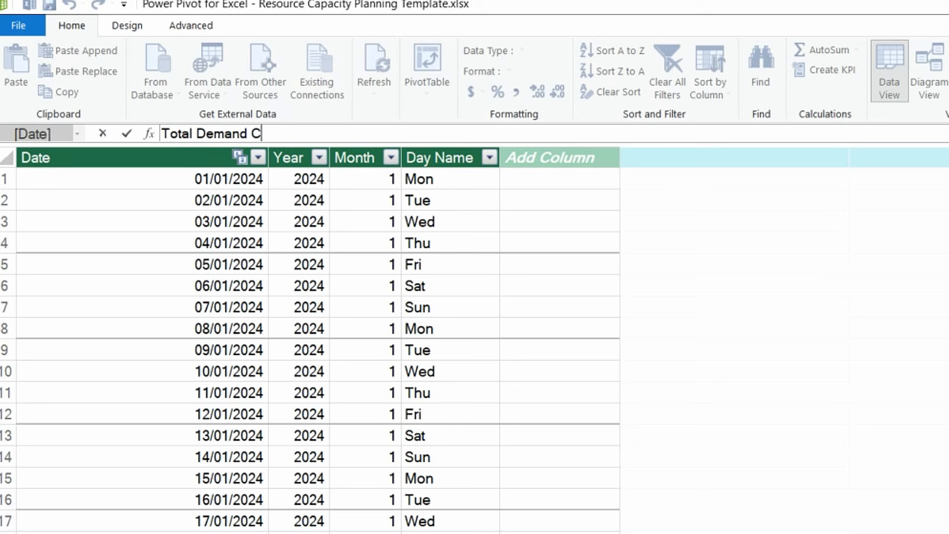
{"action": "type", "text": "ost:=sum("}
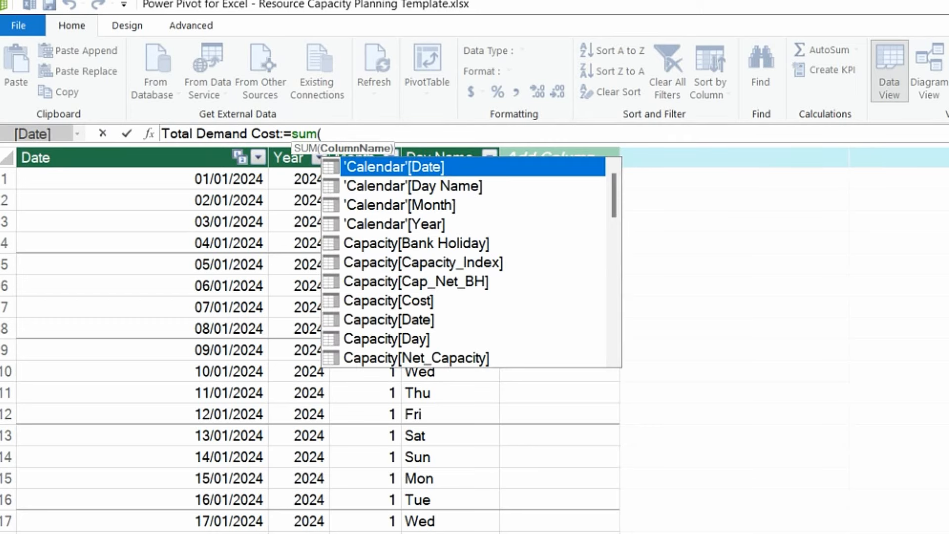
{"action": "scroll", "coordinate": [401, 272], "scroll_direction": "down", "scroll_amount": 3}
{"action": "scroll", "coordinate": [400, 272], "scroll_direction": "down", "scroll_amount": 2}
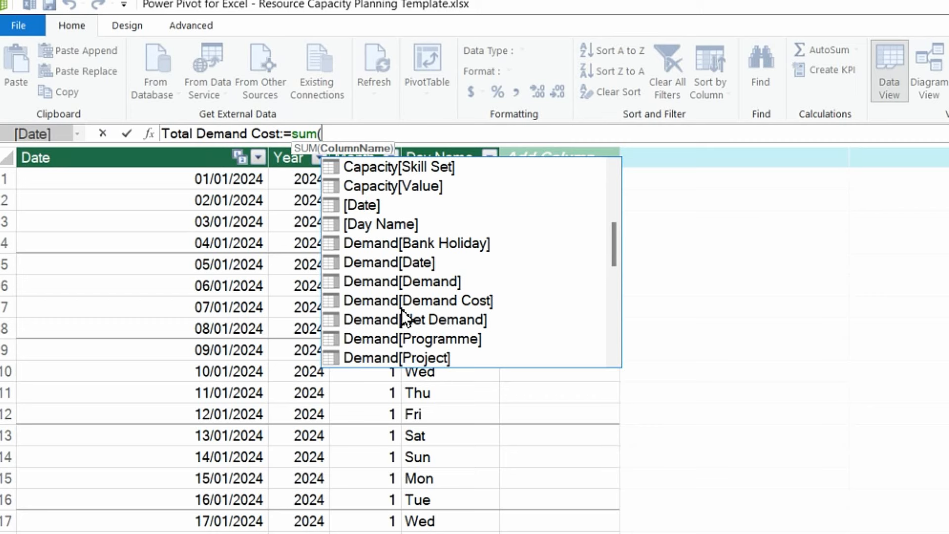
{"action": "double_click", "coordinate": [414, 302]}
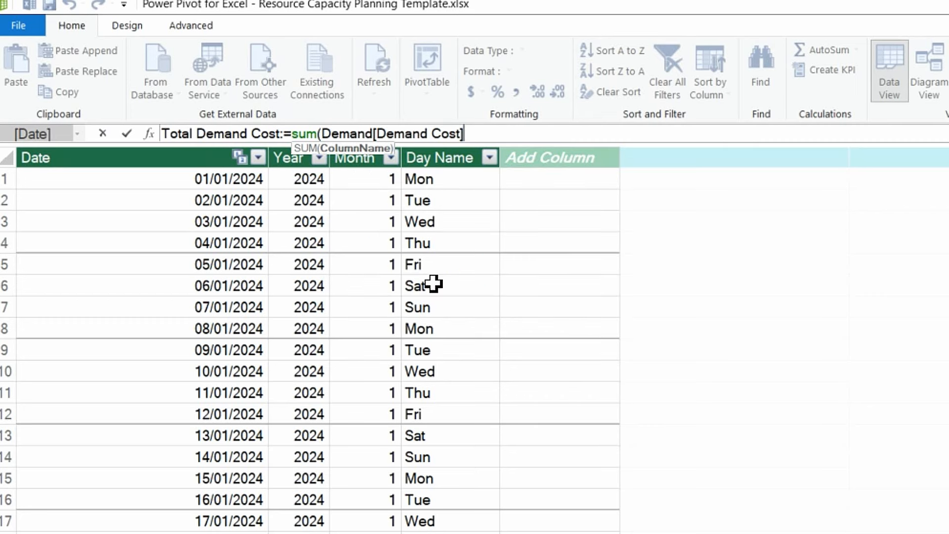
{"action": "type", "text": ")"}
{"action": "key", "text": "Return"}
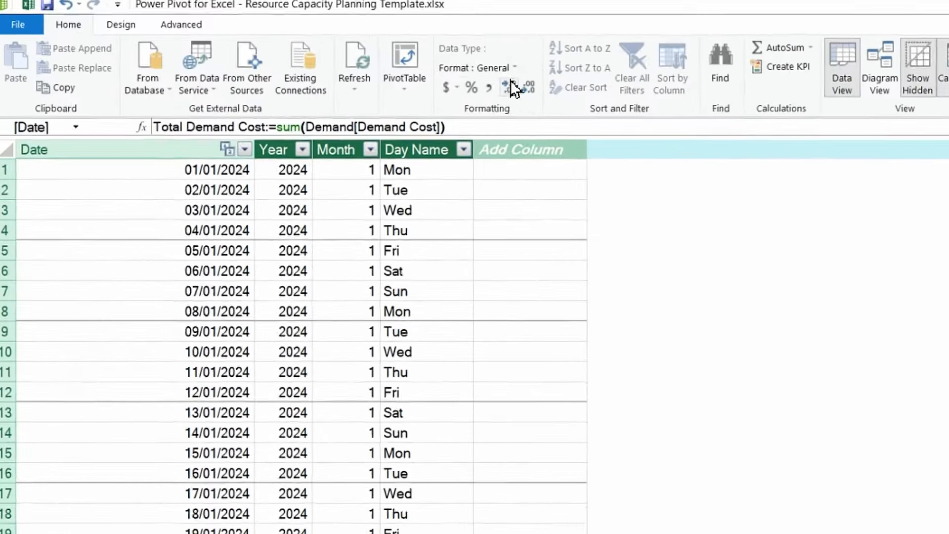
{"action": "left_click", "coordinate": [285, 41]}
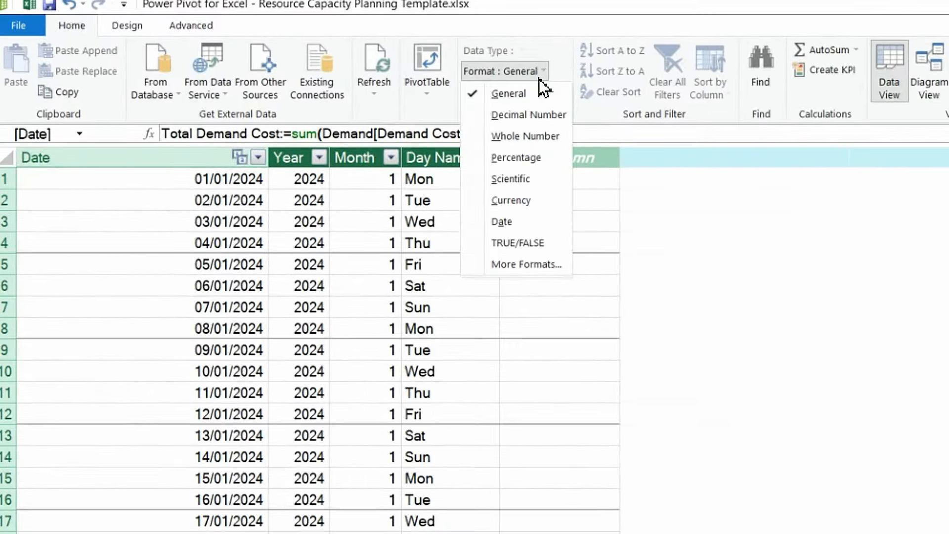
{"action": "left_click", "coordinate": [517, 200]}
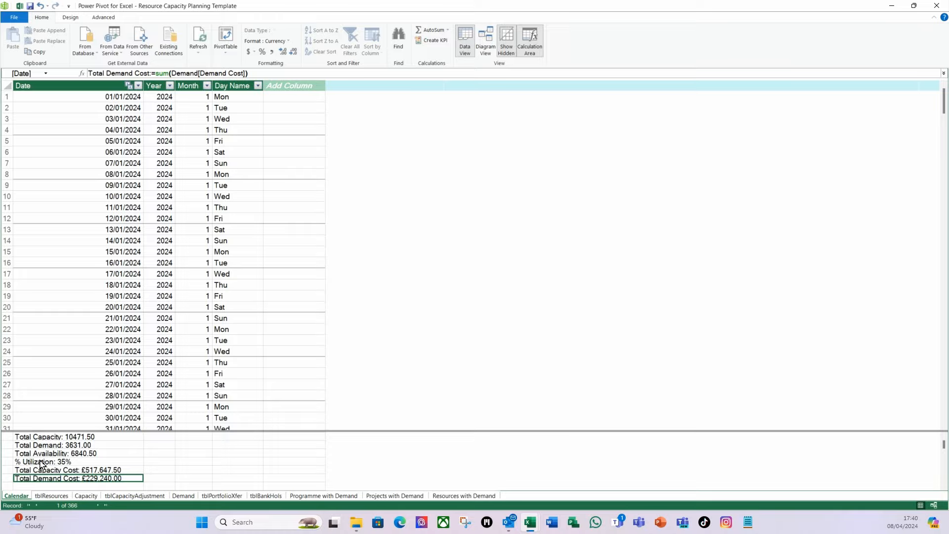
- Close the Power Pivot window and start a new KPI in the Excel workbook with % Utilization as its base field
{"action": "right_click", "coordinate": [106, 461]}
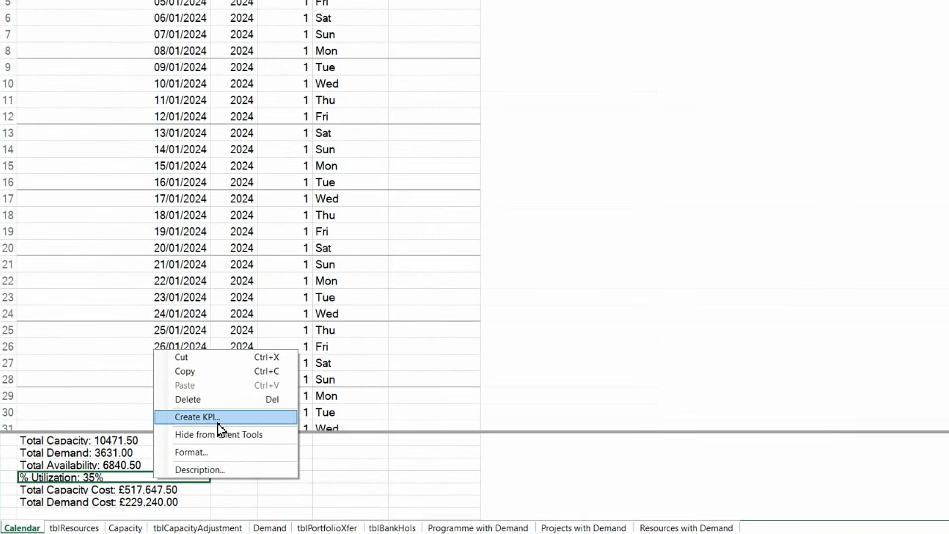
{"action": "left_click", "coordinate": [316, 475]}
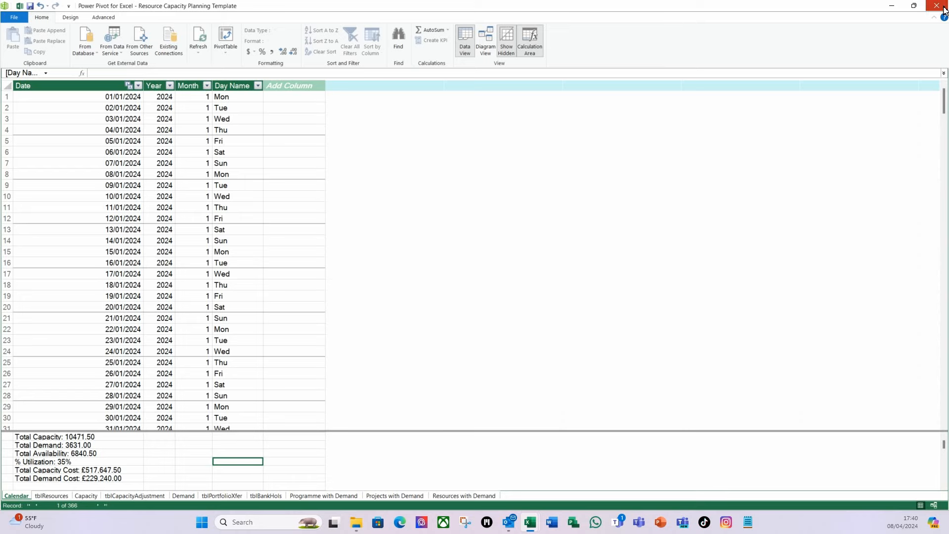
{"action": "left_click", "coordinate": [943, 8]}
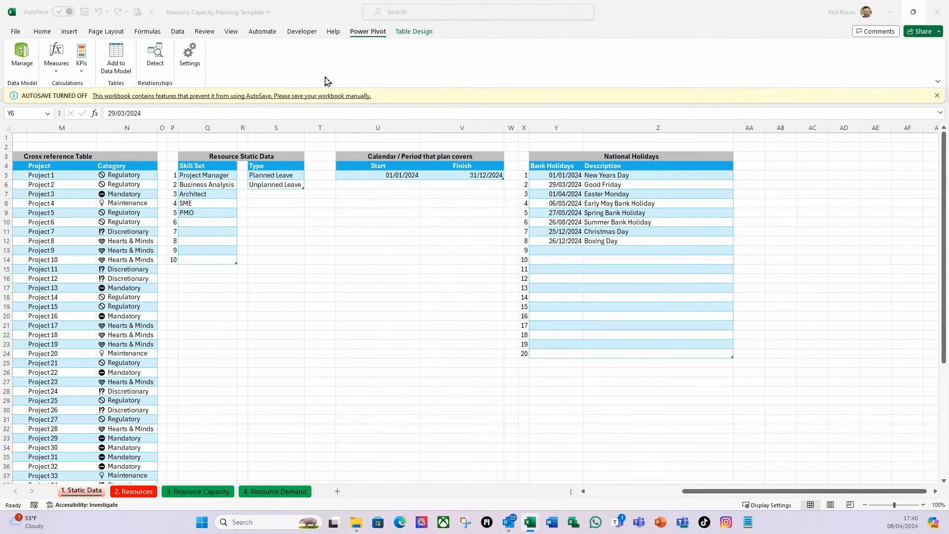
{"action": "left_click", "coordinate": [82, 75]}
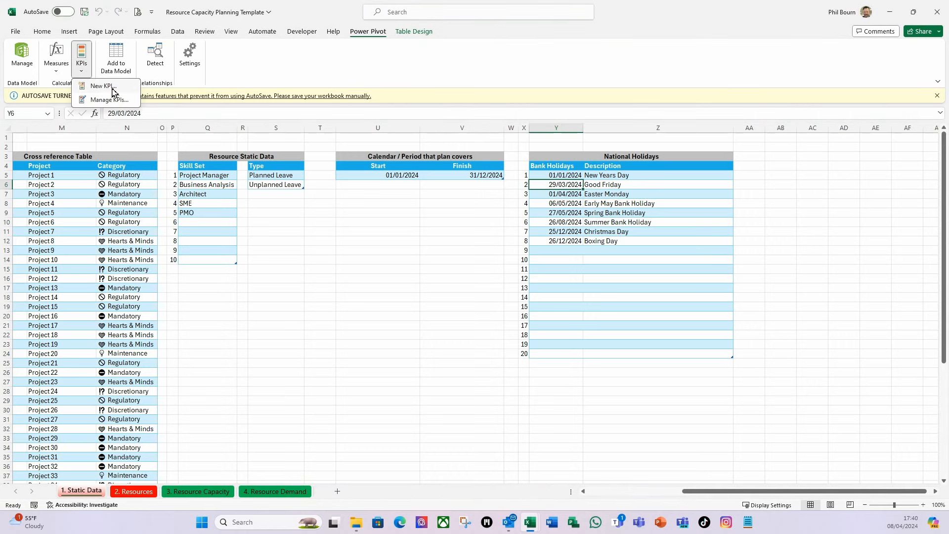
{"action": "left_click", "coordinate": [111, 87]}
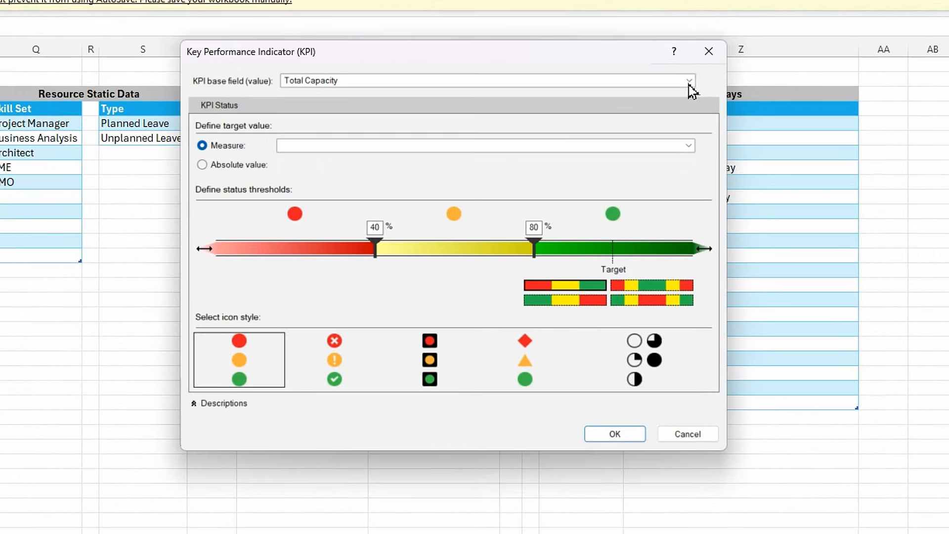
{"action": "left_click", "coordinate": [677, 93]}
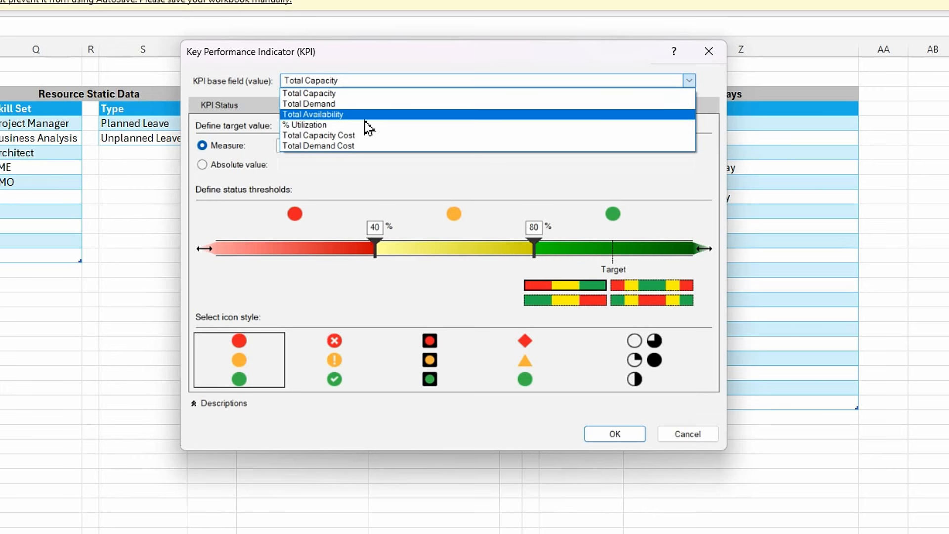
{"action": "left_click", "coordinate": [316, 126]}
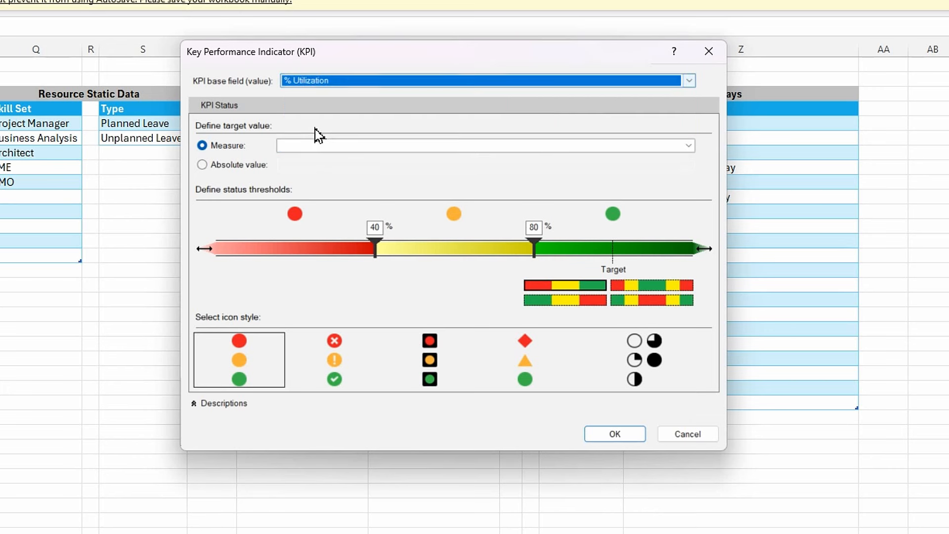
- Define the KPI's target as an absolute value of 0.75
{"action": "left_click", "coordinate": [230, 168]}
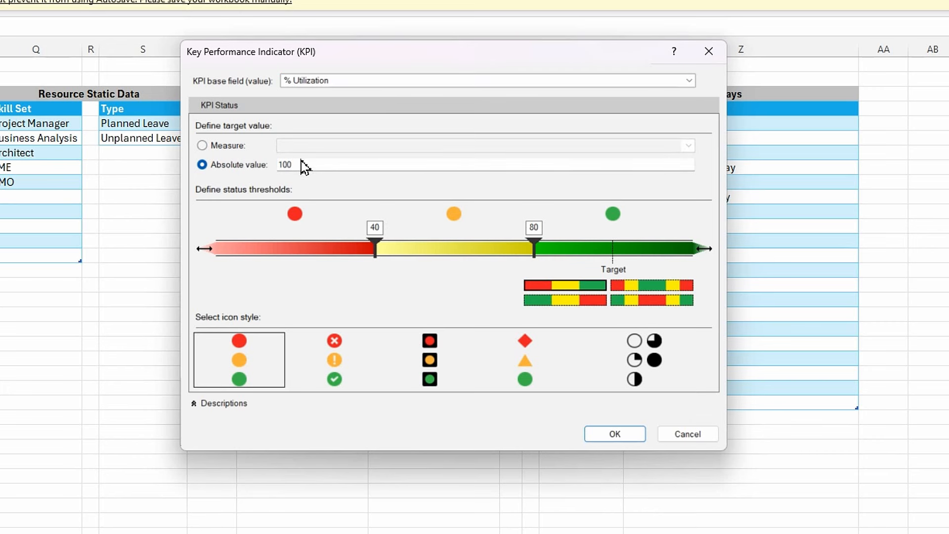
{"action": "left_click", "coordinate": [316, 168]}
{"action": "left_click_drag", "start_coordinate": [318, 172], "coordinate": [254, 163]}
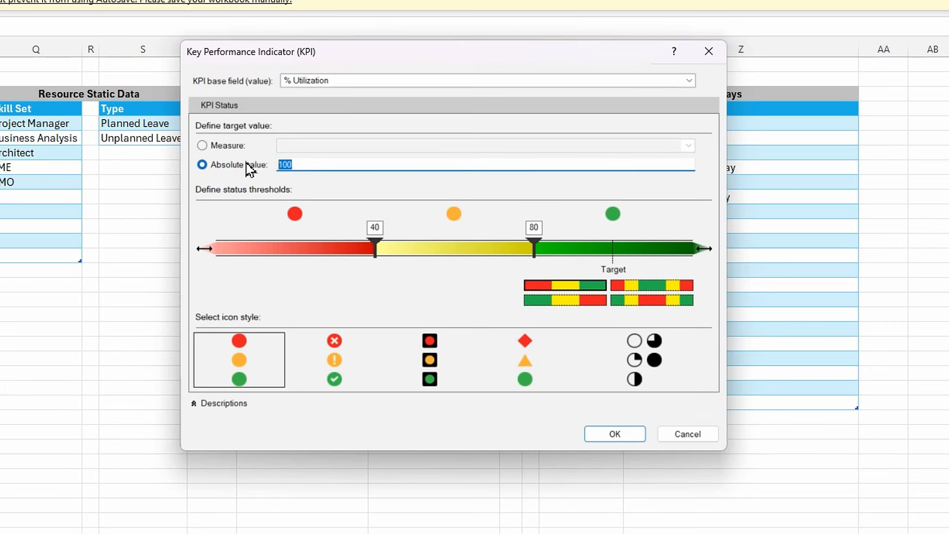
{"action": "type", "text": "0.75"}
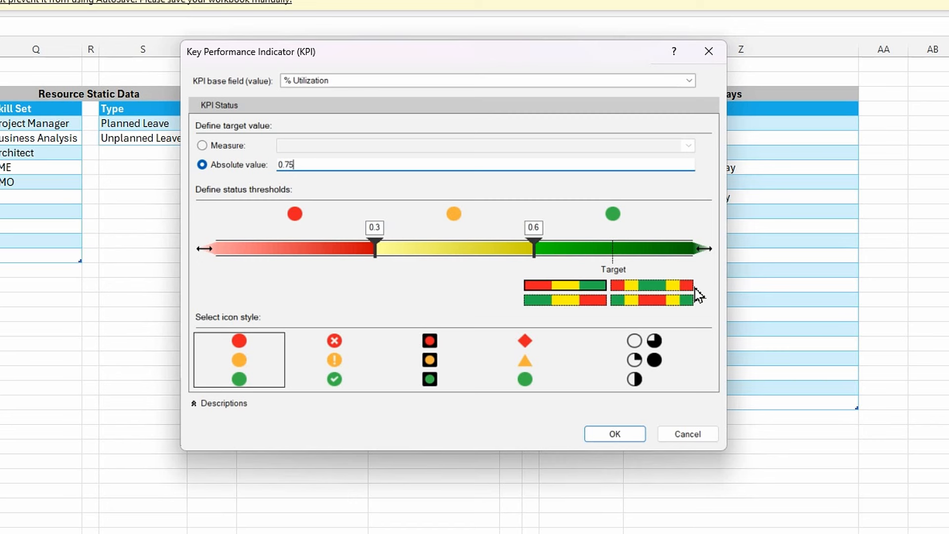
- Apply the red-yellow-green-yellow-red status pattern to the KPI and set its thresholds to 0.4, 0.75, 1 and 1.3
{"action": "left_click", "coordinate": [654, 286]}
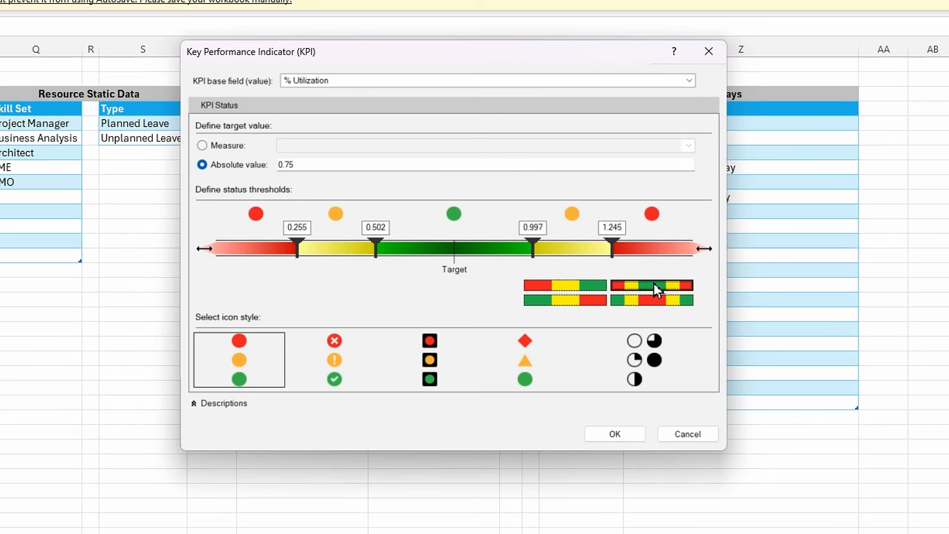
{"action": "left_click", "coordinate": [299, 229]}
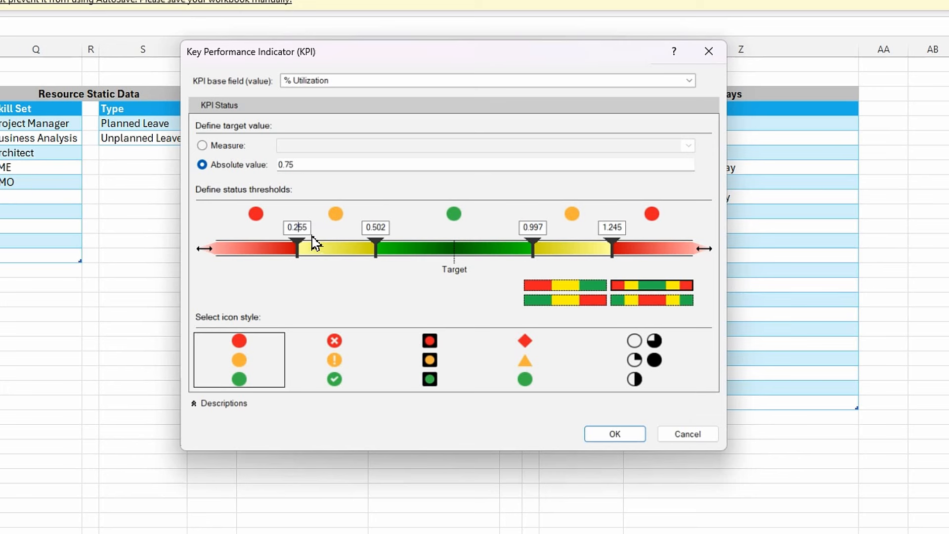
{"action": "left_click_drag", "start_coordinate": [309, 228], "coordinate": [287, 227]}
{"action": "type", "text": "0.4"}
{"action": "key", "text": "Tab"}
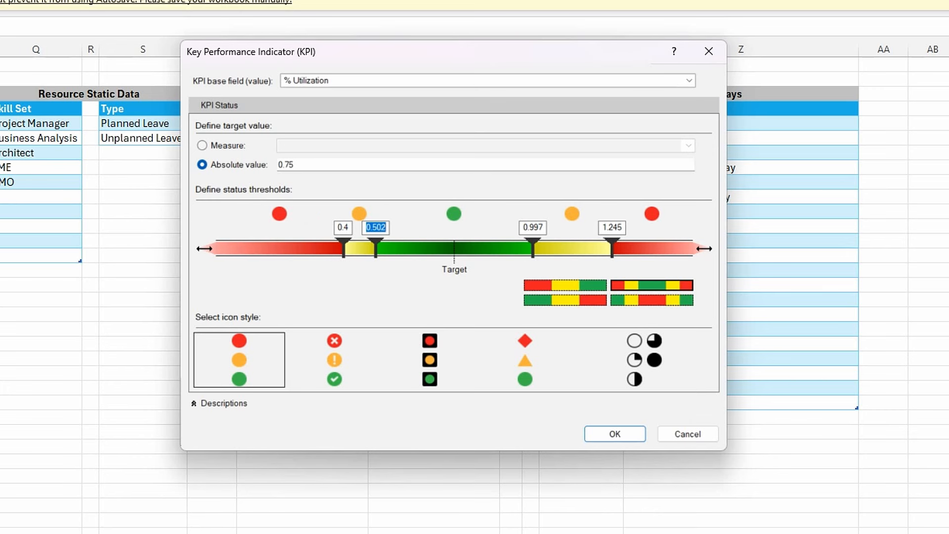
{"action": "type", "text": "0"}
{"action": "key", "text": "Tab"}
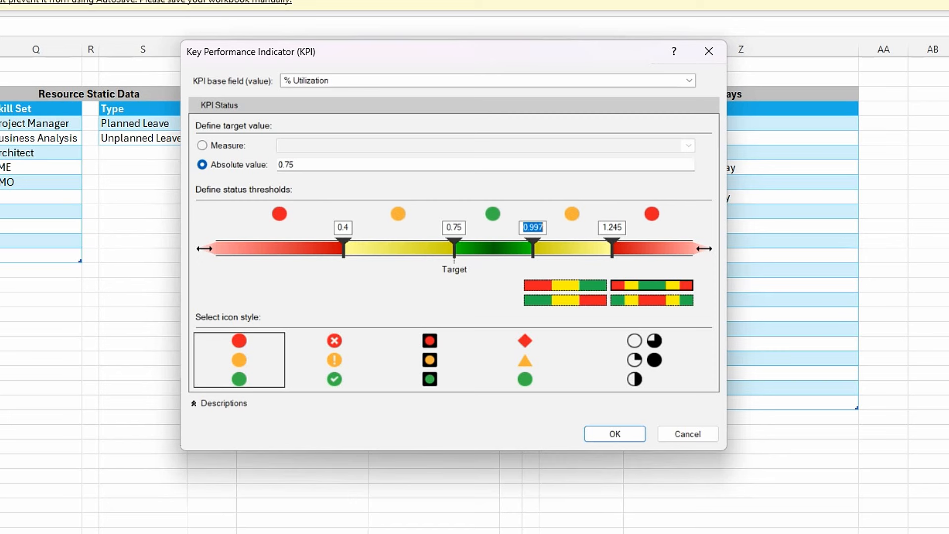
{"action": "type", "text": "1"}
{"action": "key", "text": "Tab"}
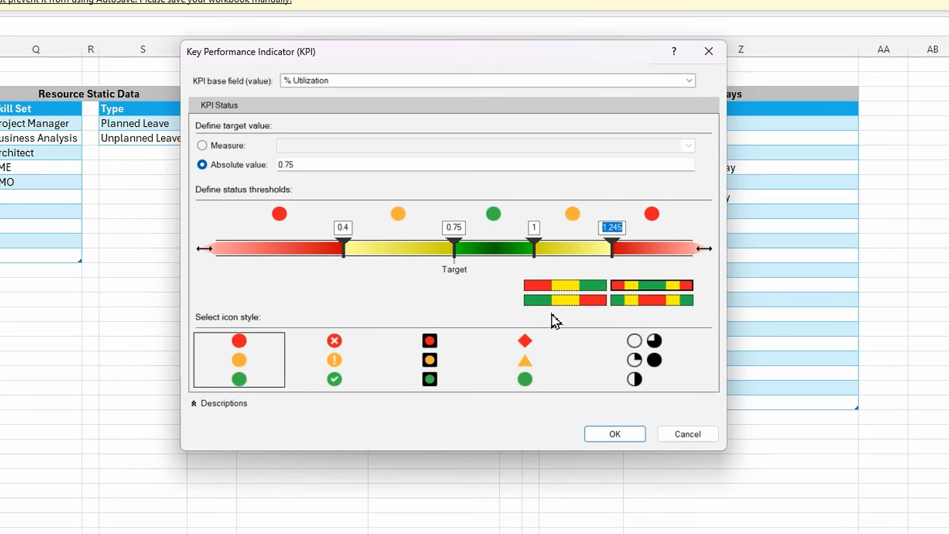
{"action": "type", "text": "1.3"}
{"action": "key", "text": "Tab"}
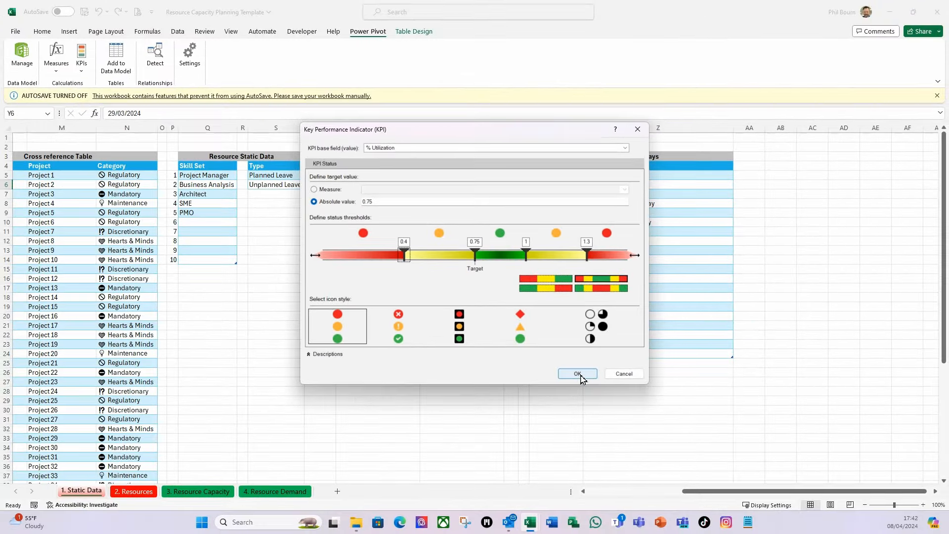
- Create the % Utilization KPI as defined, check it in the Power Pivot data model, and return to the workbook
{"action": "left_click", "coordinate": [620, 436]}
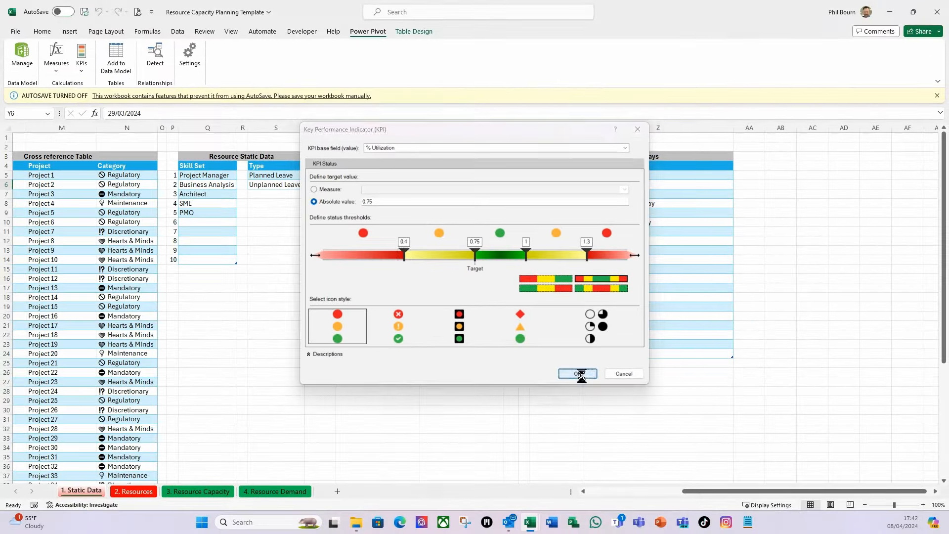
{"action": "left_click", "coordinate": [22, 67]}
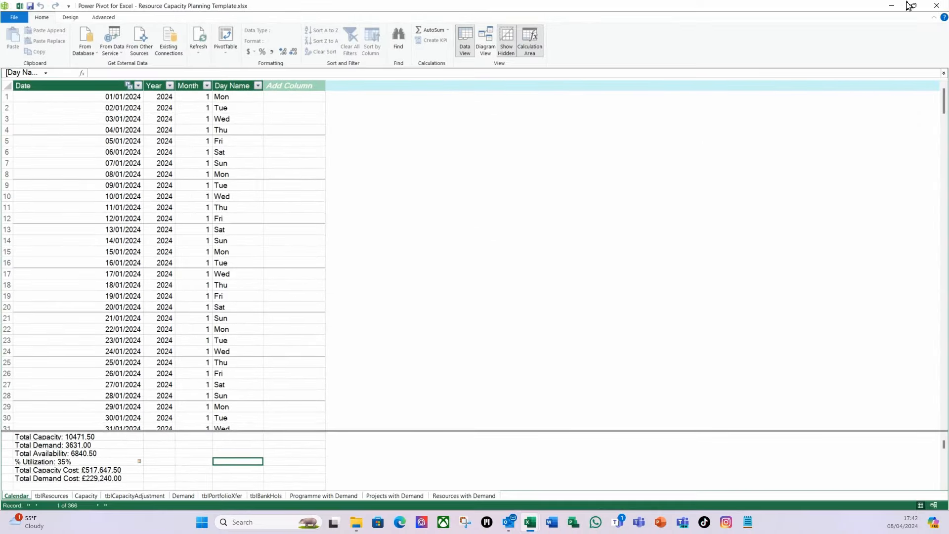
{"action": "left_click", "coordinate": [932, 7]}
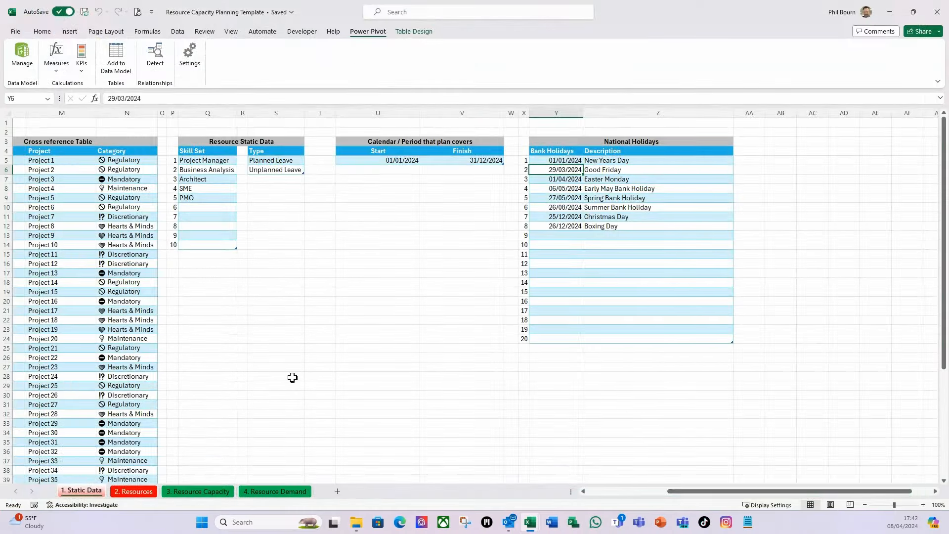
{"action": "left_click", "coordinate": [297, 377]}
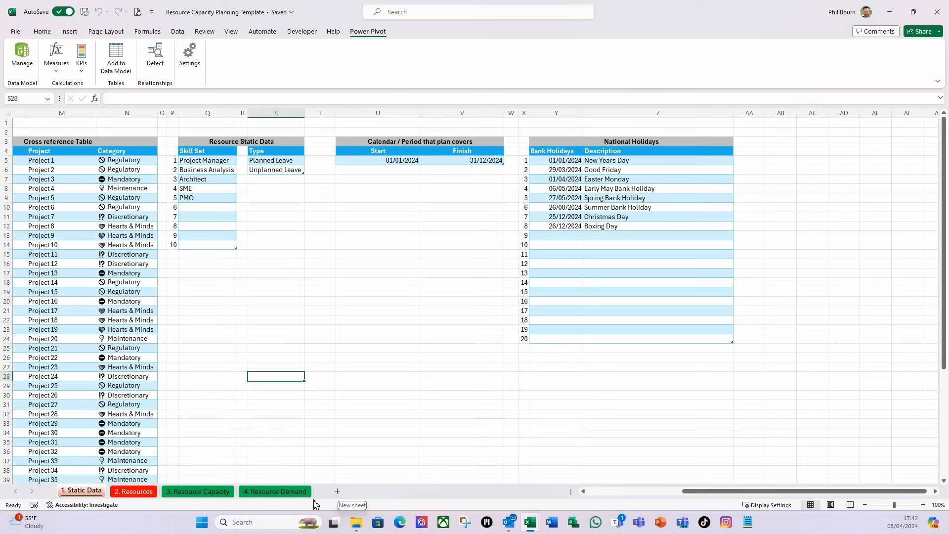
- Add a new worksheet after 1. Static Data and name it Summary
{"action": "left_click", "coordinate": [341, 493]}
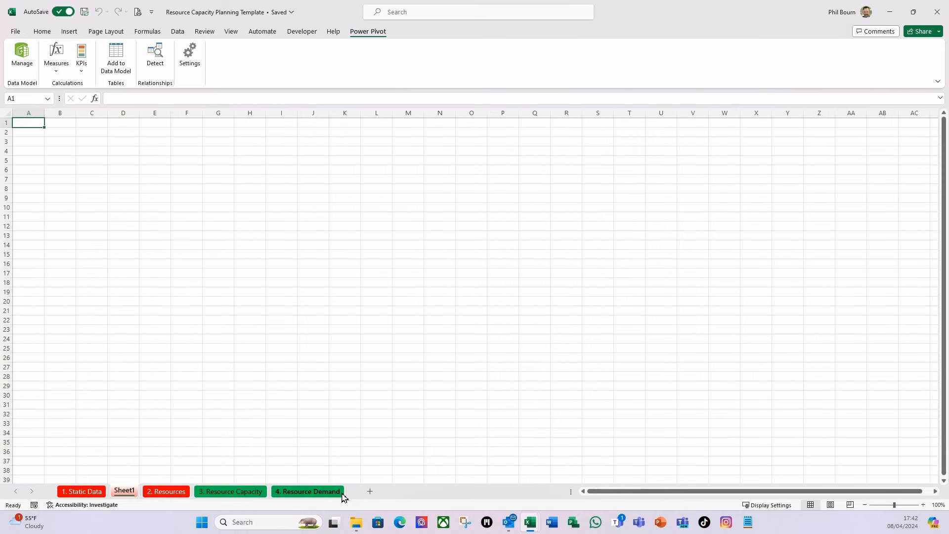
{"action": "right_click", "coordinate": [124, 492]}
{"action": "left_click", "coordinate": [155, 354]}
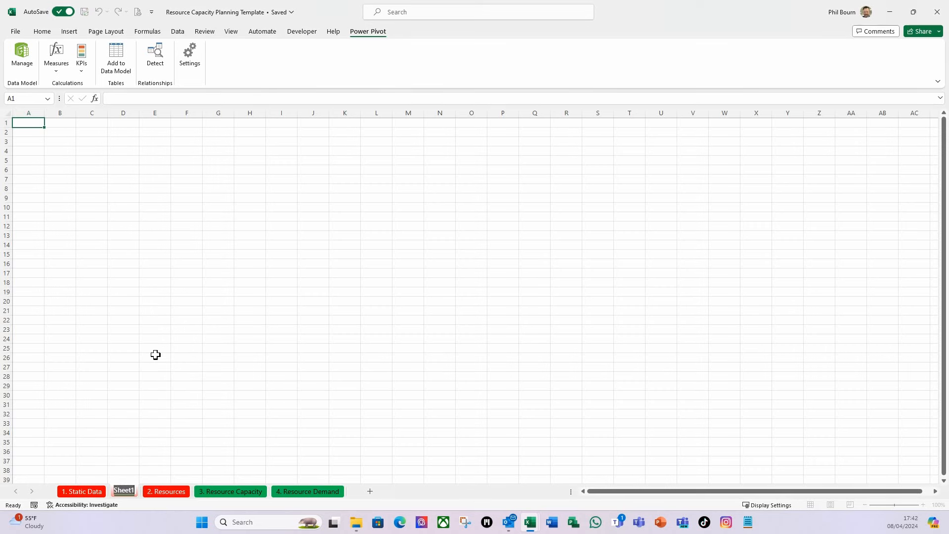
{"action": "type", "text": "Su"}
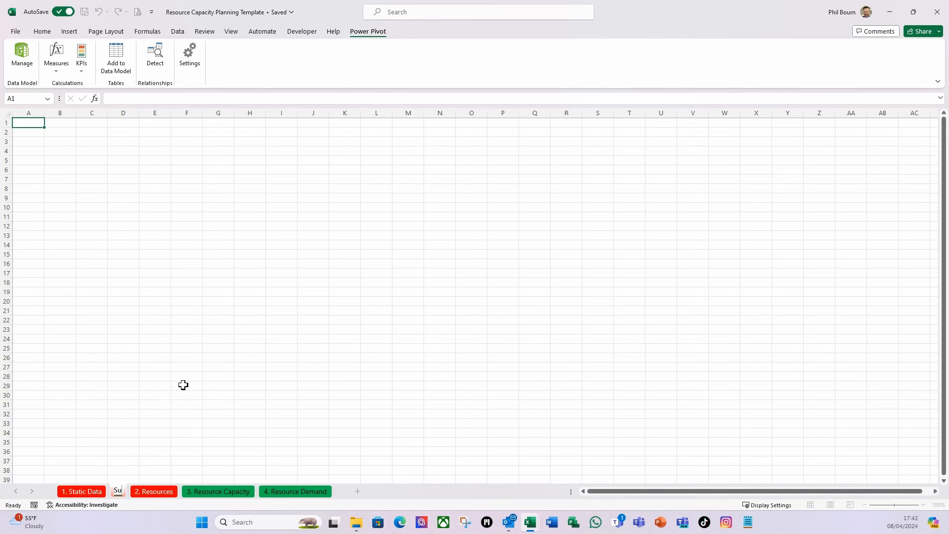
{"action": "type", "text": "mmary"}
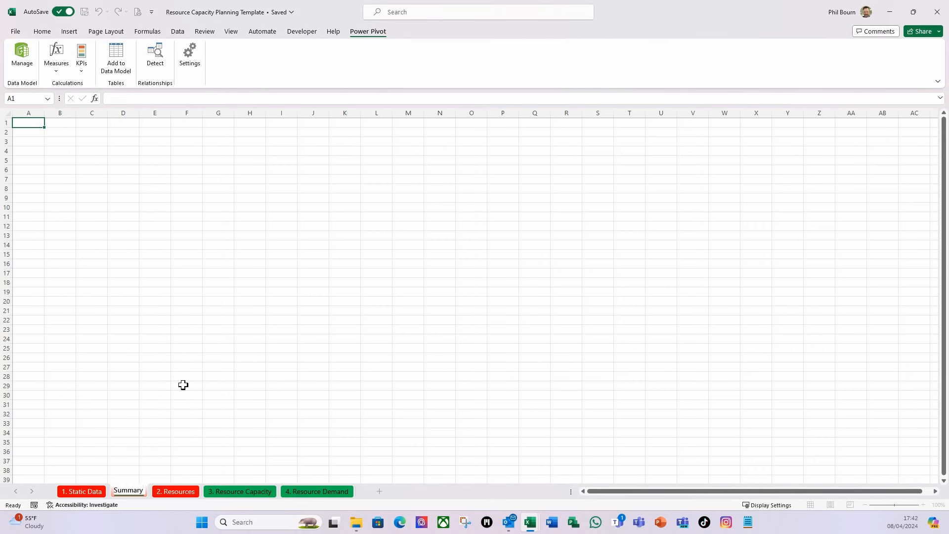
{"action": "key", "text": "Return"}
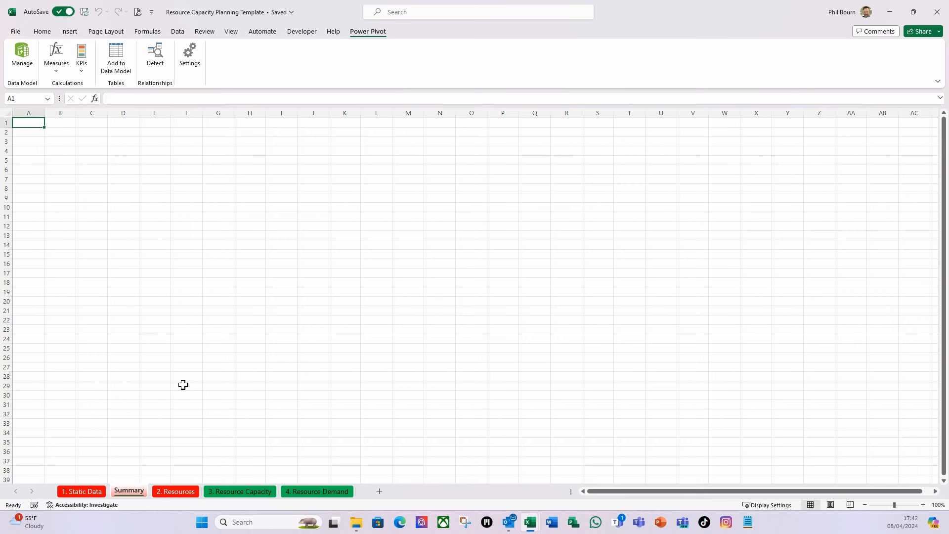
- Set the Summary sheet's tab colour to standard blue
{"action": "right_click", "coordinate": [136, 494]}
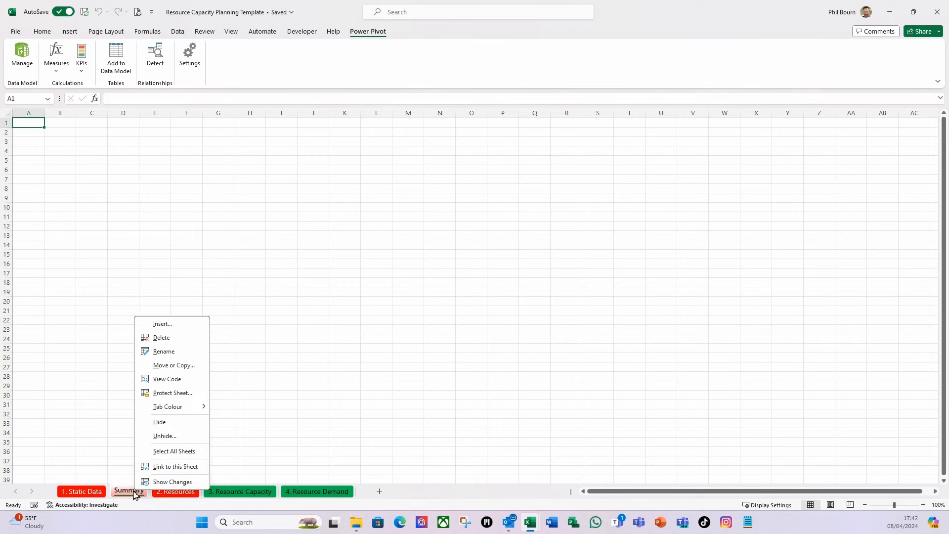
{"action": "mouse_move", "coordinate": [177, 410]}
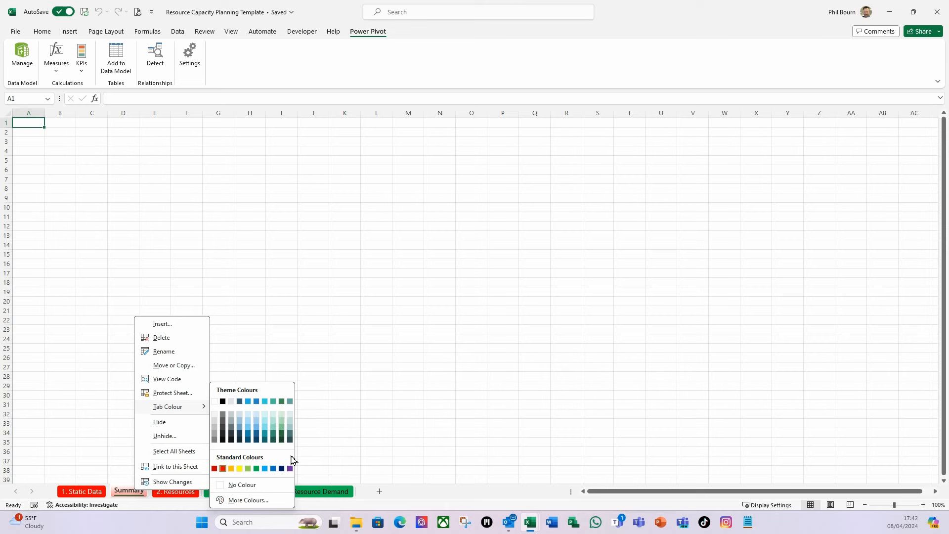
{"action": "left_click", "coordinate": [274, 468]}
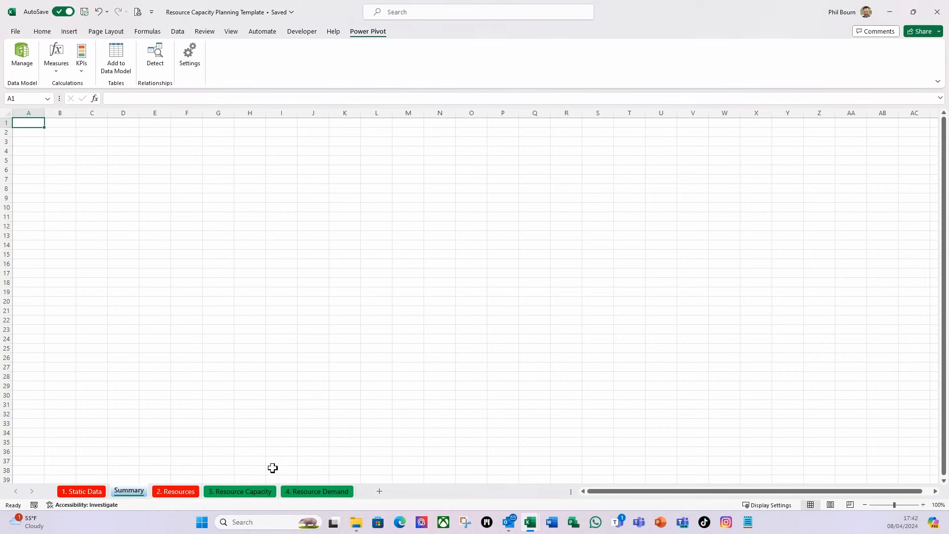
{"action": "left_click", "coordinate": [226, 442]}
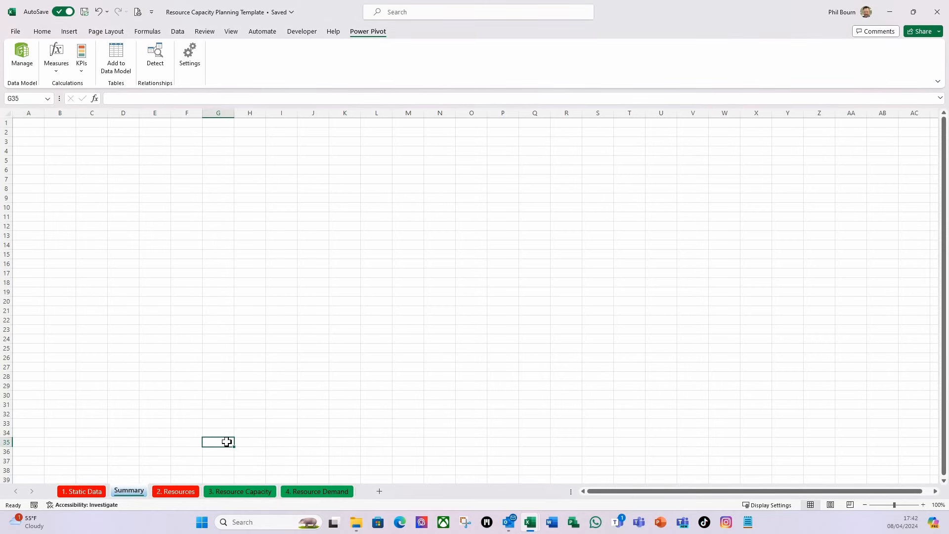
- Add two worksheets after Summary and delete the surplus Sheet3, keeping Sheet2
{"action": "left_click", "coordinate": [379, 491]}
{"action": "left_click", "coordinate": [413, 491]}
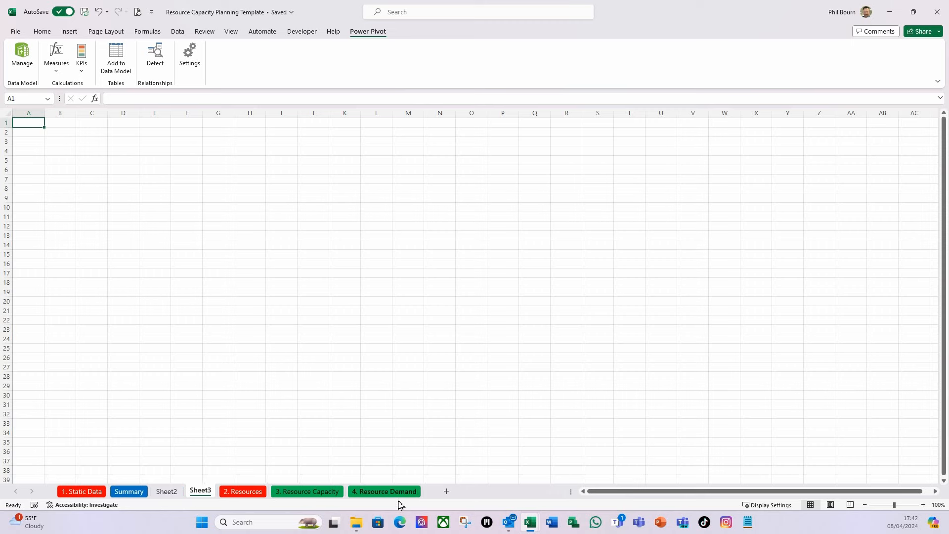
{"action": "right_click", "coordinate": [205, 494]}
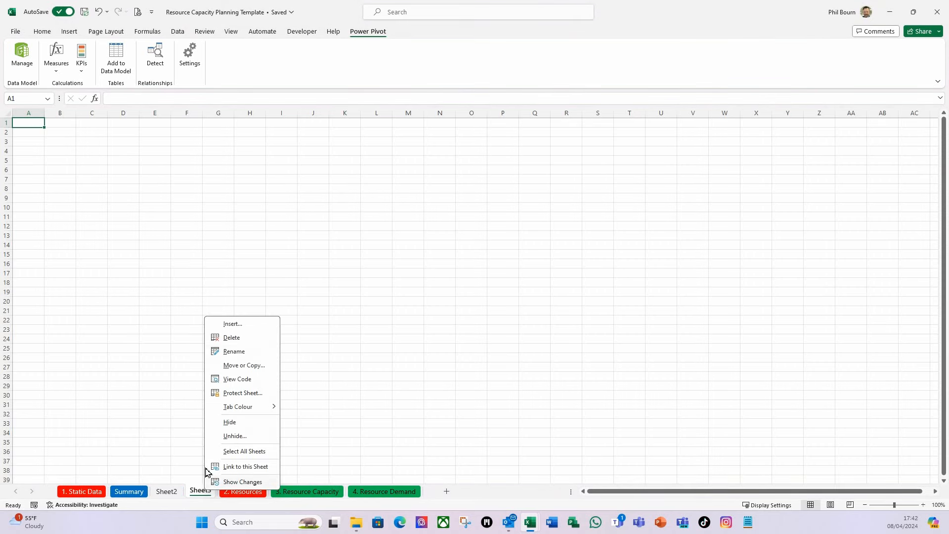
{"action": "left_click", "coordinate": [231, 337]}
{"action": "left_click", "coordinate": [167, 492]}
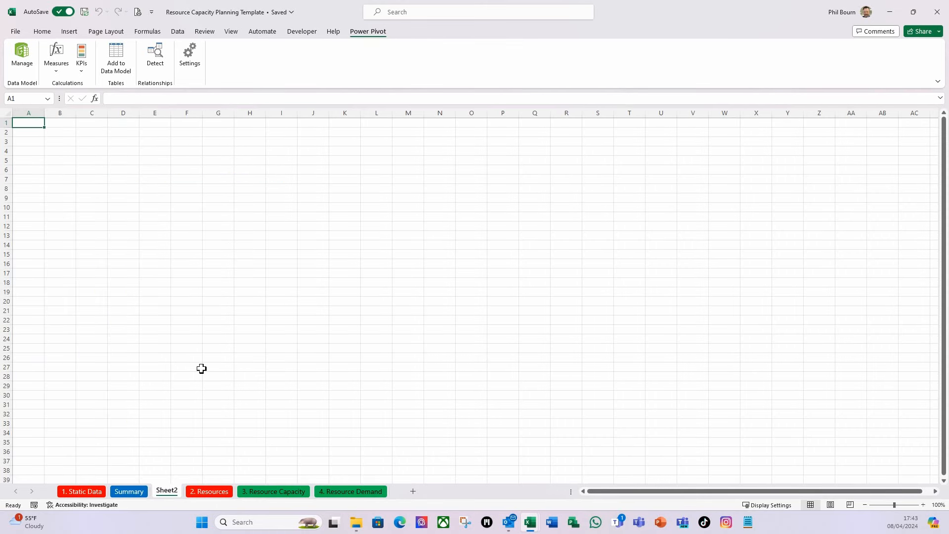
- Rename Sheet2 as Summary Support
{"action": "right_click", "coordinate": [166, 491]}
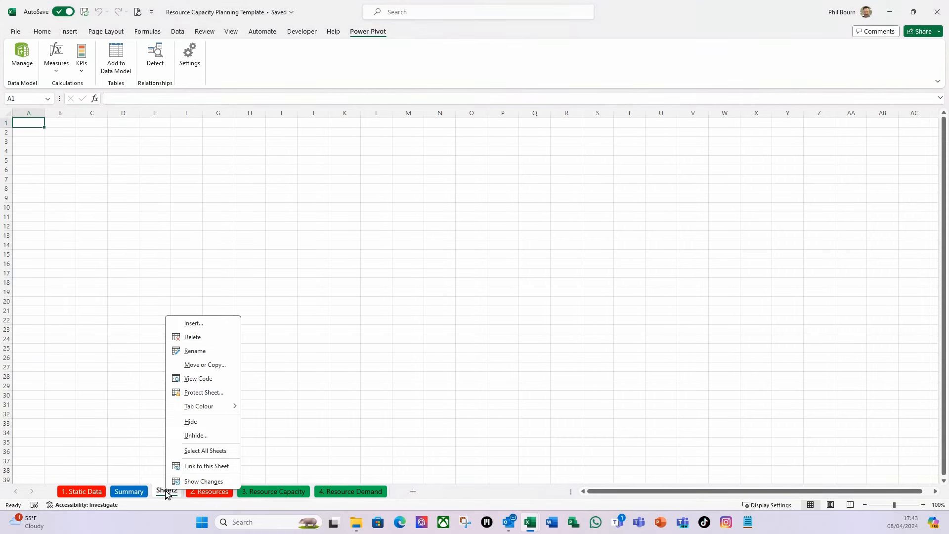
{"action": "left_click", "coordinate": [183, 350]}
{"action": "type", "text": "Summary Sup"}
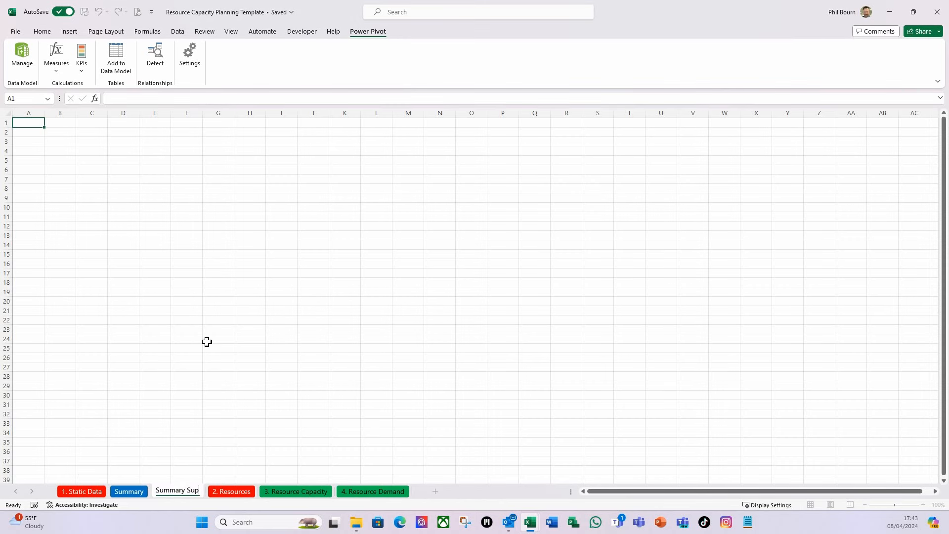
{"action": "type", "text": "port"}
{"action": "key", "text": "Return"}
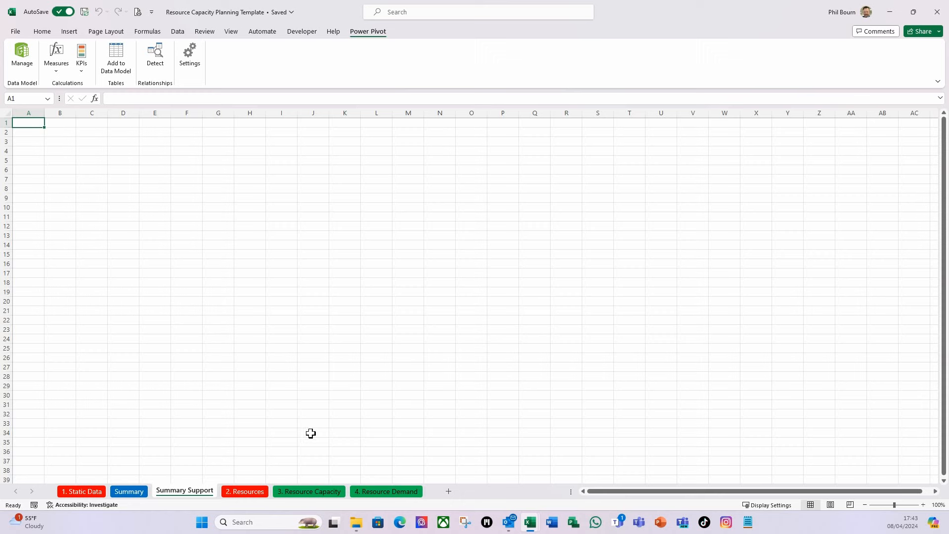
{"action": "left_click", "coordinate": [214, 332]}
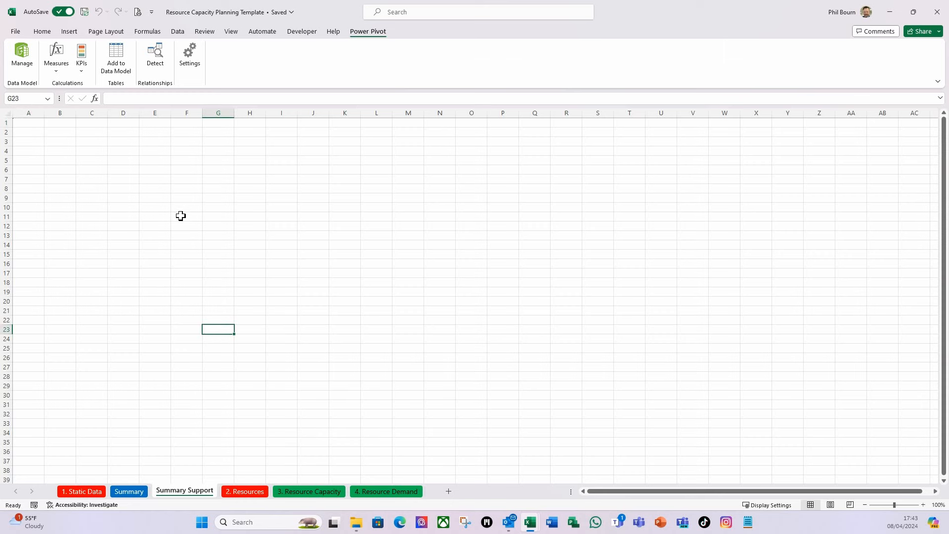
- Insert a PivotTable based on the data model at cell C6 of the Summary Support sheet
{"action": "left_click", "coordinate": [131, 493]}
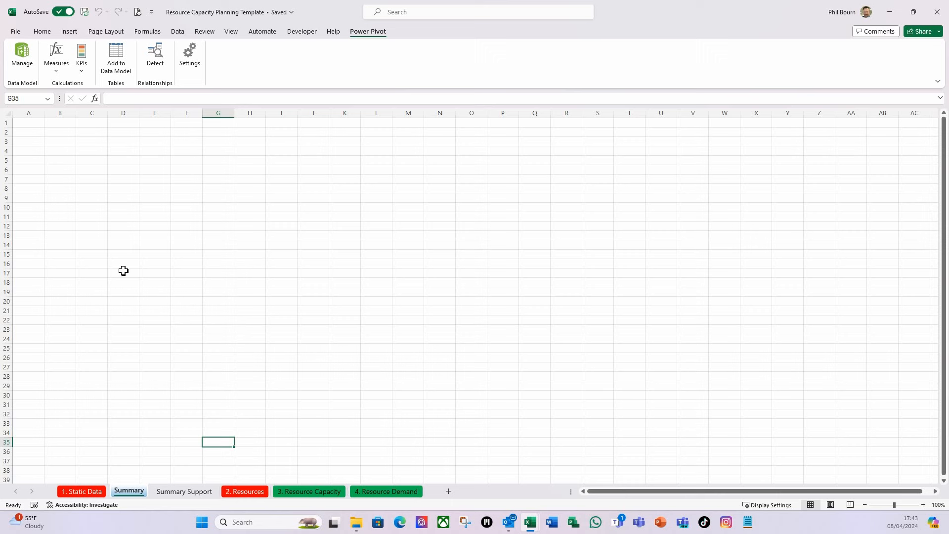
{"action": "left_click", "coordinate": [195, 494]}
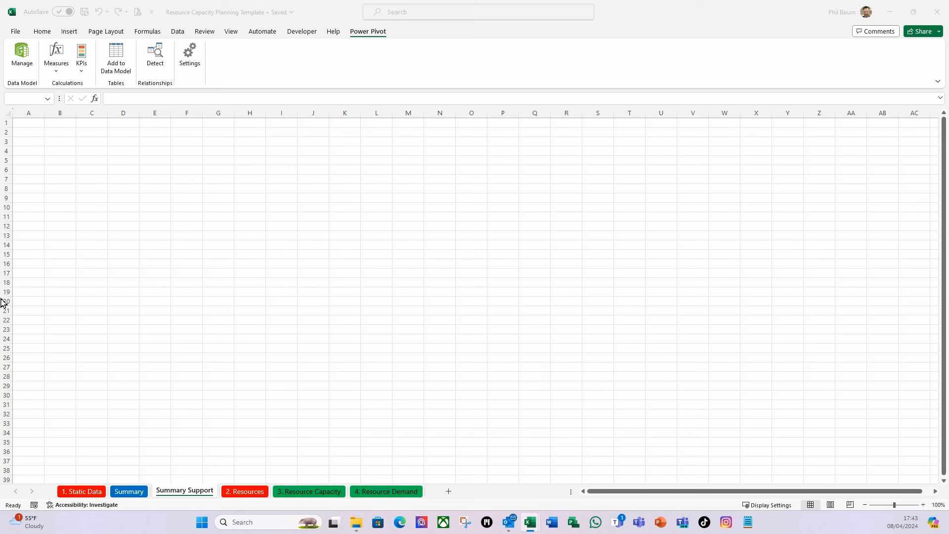
{"action": "left_click", "coordinate": [93, 171]}
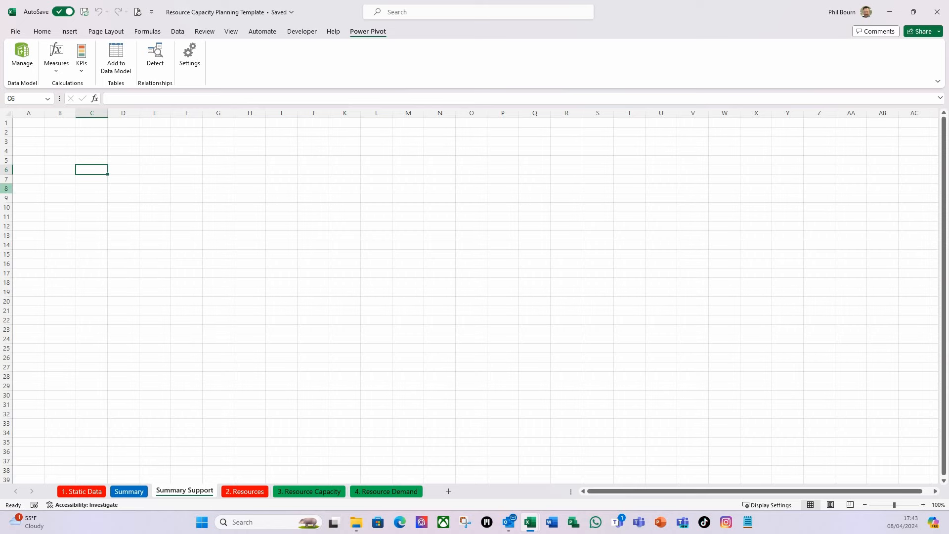
{"action": "left_click", "coordinate": [69, 33]}
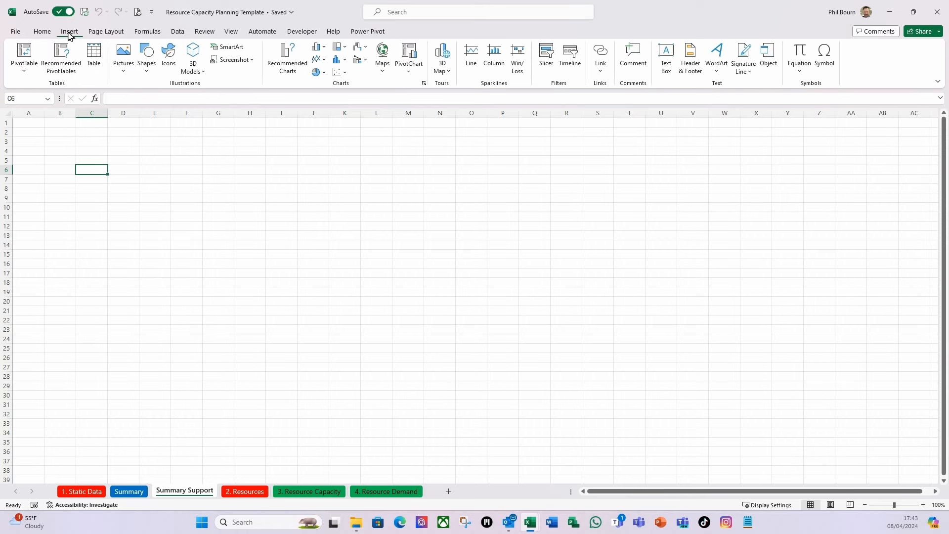
{"action": "left_click", "coordinate": [25, 71]}
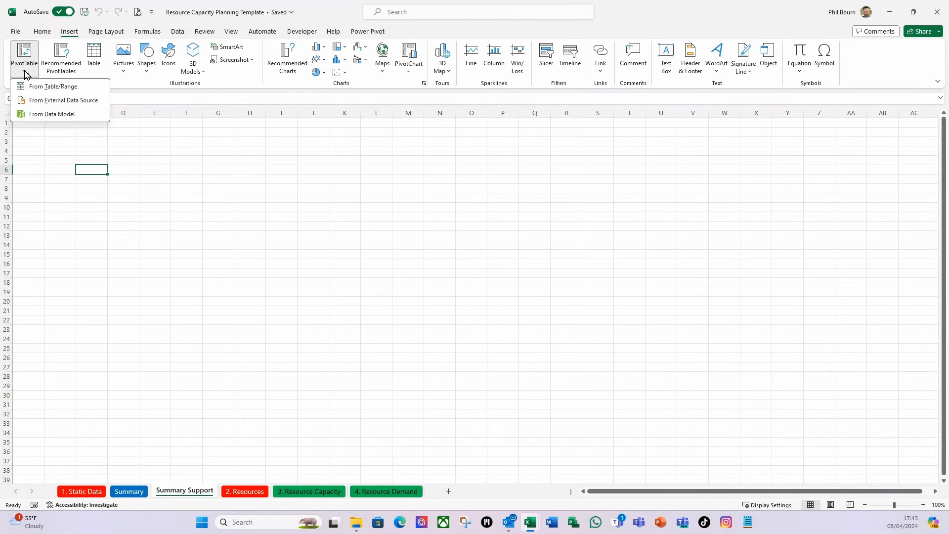
{"action": "left_click", "coordinate": [42, 120]}
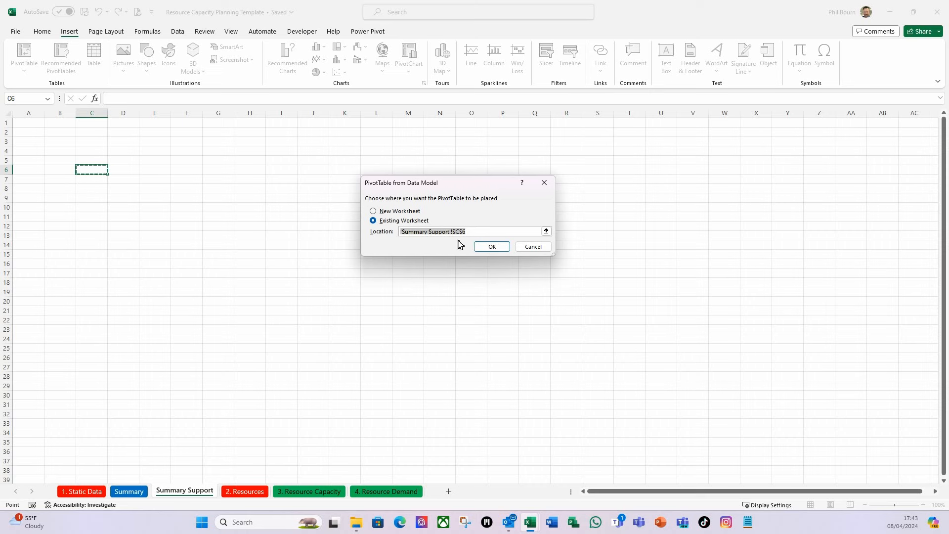
{"action": "left_click", "coordinate": [492, 247]}
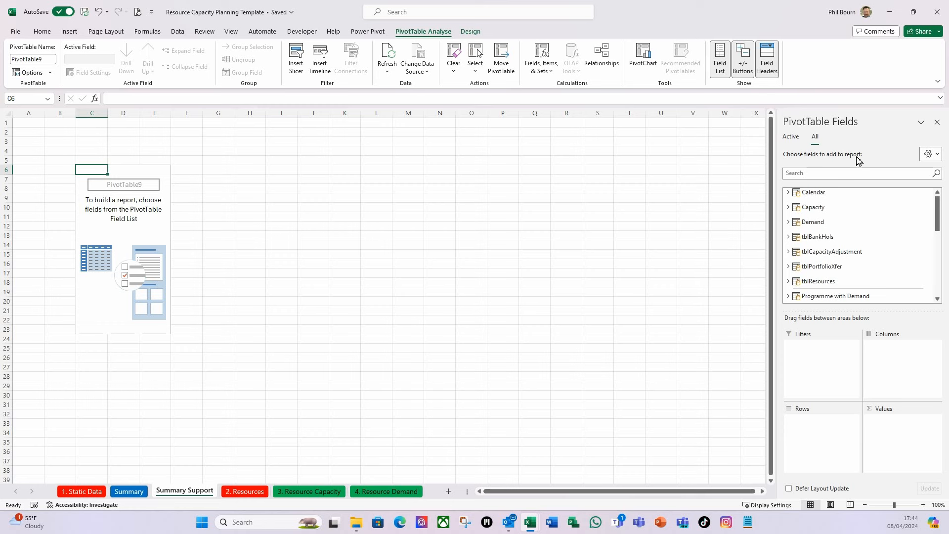
- Compare the active and full field lists of the new PivotTable and look through the available data model tables
{"action": "left_click", "coordinate": [790, 138]}
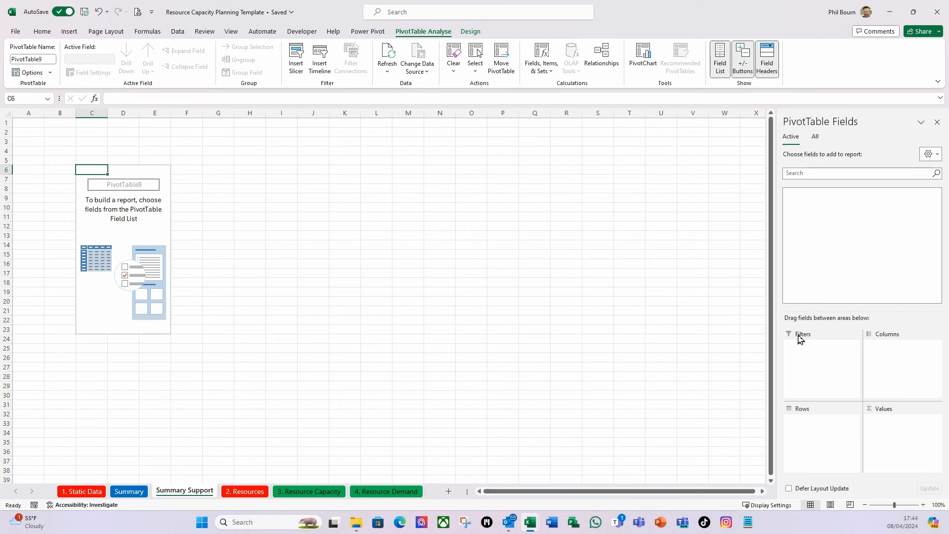
{"action": "left_click", "coordinate": [815, 137]}
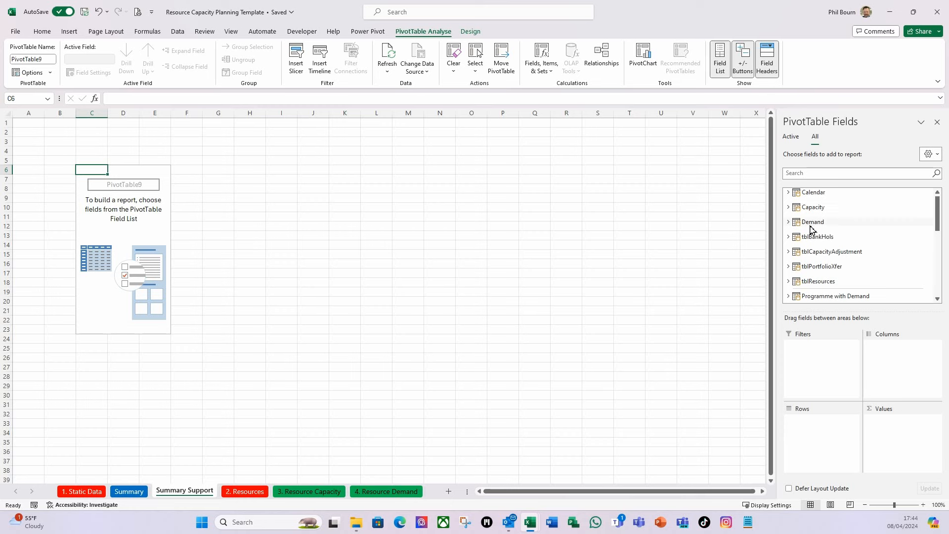
{"action": "scroll", "coordinate": [827, 235], "scroll_direction": "down", "scroll_amount": 1}
{"action": "scroll", "coordinate": [828, 234], "scroll_direction": "down", "scroll_amount": 1}
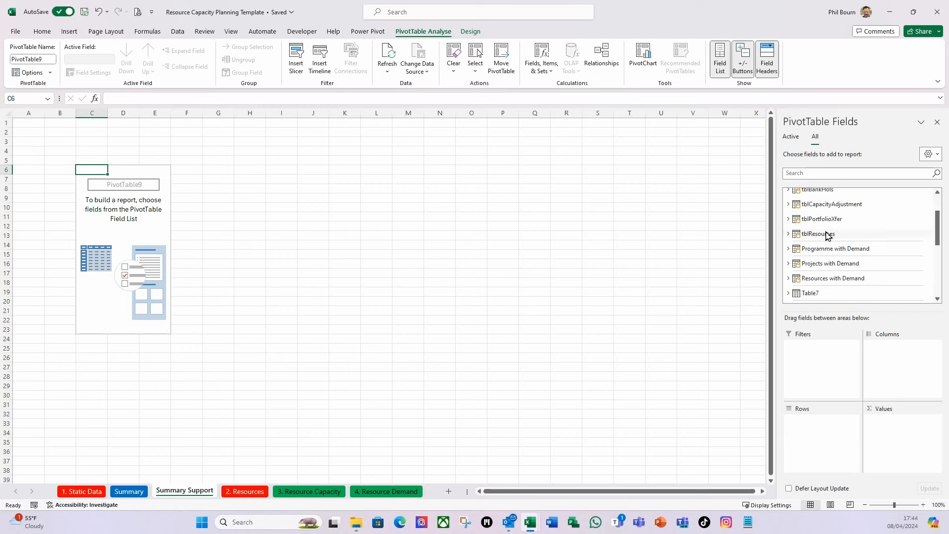
{"action": "scroll", "coordinate": [828, 235], "scroll_direction": "up", "scroll_amount": 1}
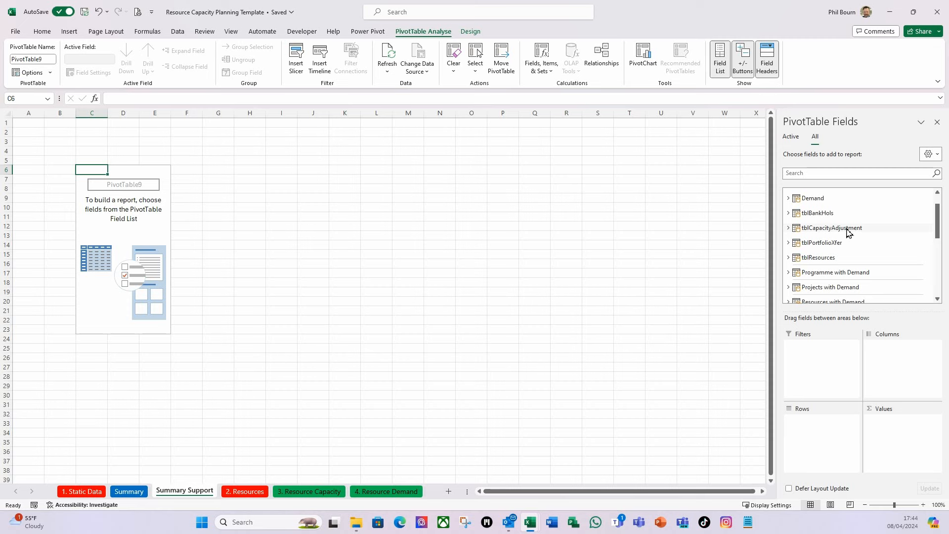
{"action": "scroll", "coordinate": [849, 233], "scroll_direction": "down", "scroll_amount": 1}
{"action": "scroll", "coordinate": [848, 232], "scroll_direction": "up", "scroll_amount": 1}
{"action": "scroll", "coordinate": [848, 232], "scroll_direction": "up", "scroll_amount": 1}
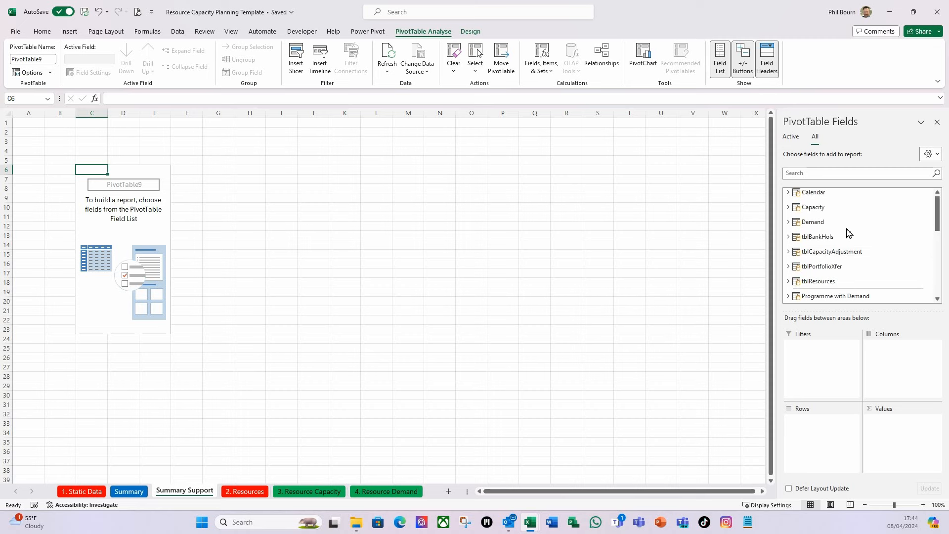
- Add Year and Month from the Calendar table to the PivotTable's rows
{"action": "left_click", "coordinate": [789, 193]}
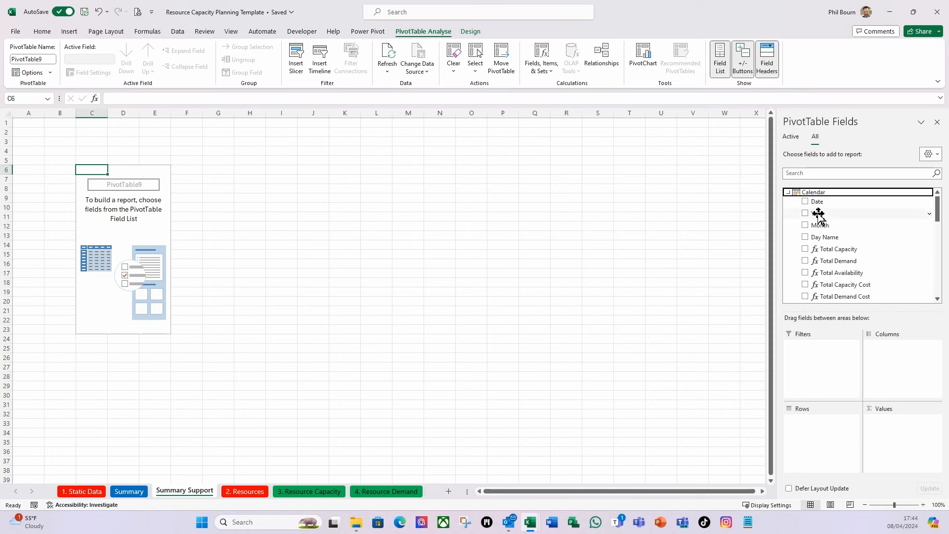
{"action": "left_click_drag", "start_coordinate": [818, 216], "coordinate": [809, 440]}
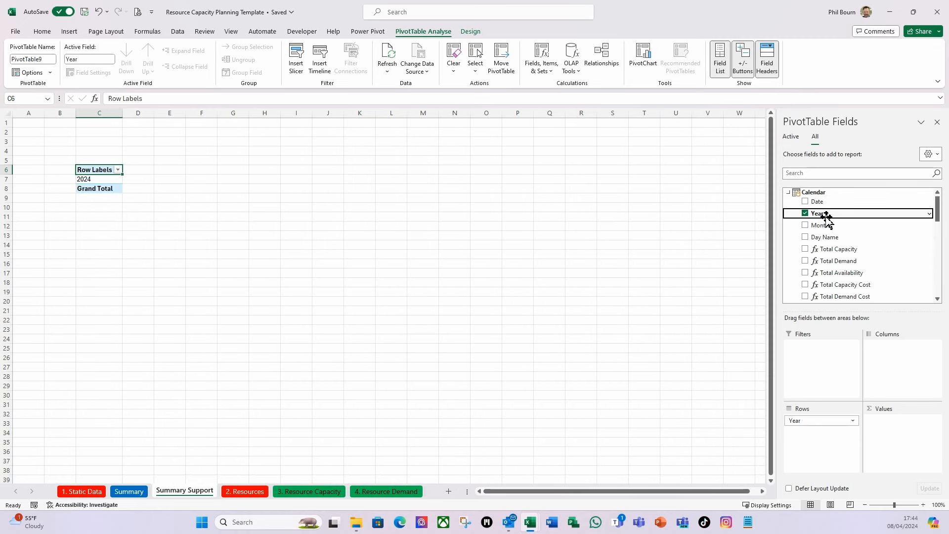
{"action": "left_click_drag", "start_coordinate": [821, 225], "coordinate": [823, 446]}
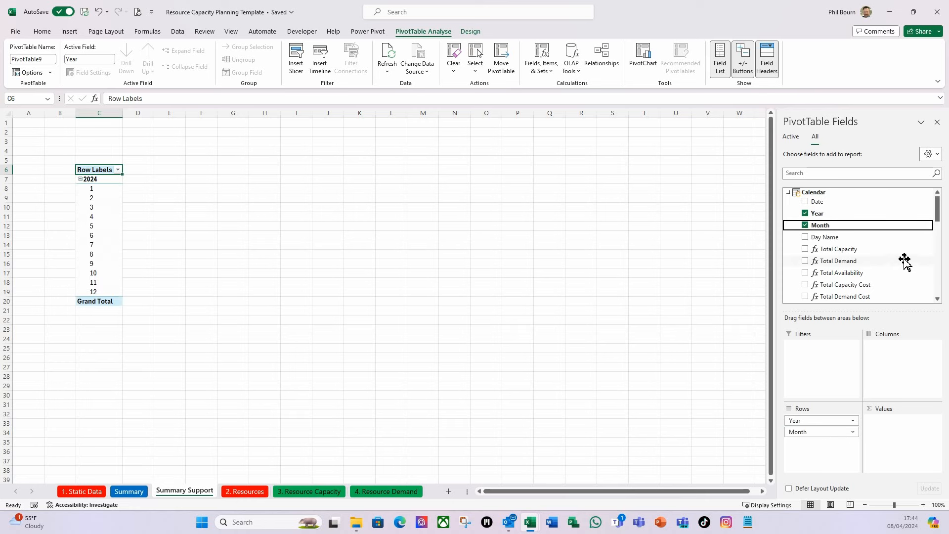
- Add the Total Demand and Total Capacity measures to the PivotTable's values
{"action": "left_click_drag", "start_coordinate": [848, 270], "coordinate": [895, 444]}
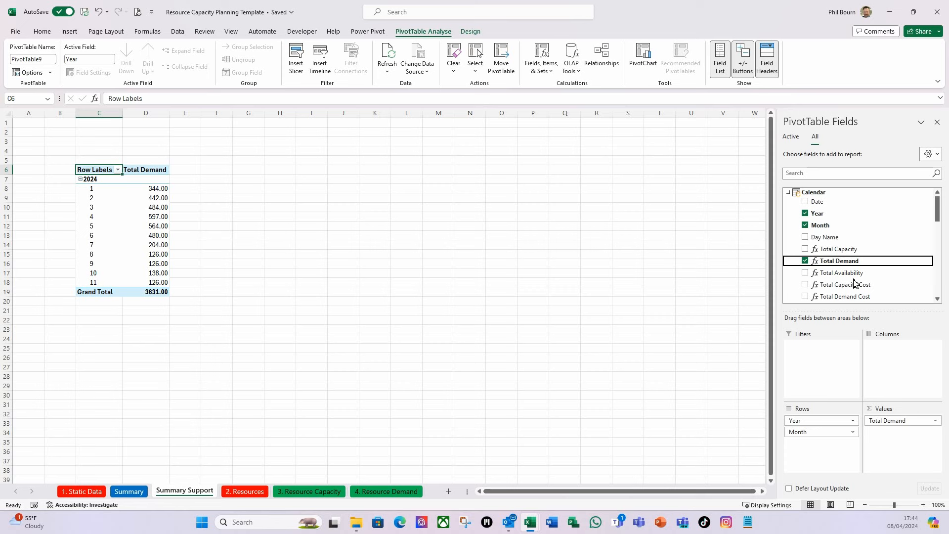
{"action": "left_click_drag", "start_coordinate": [850, 250], "coordinate": [885, 447]}
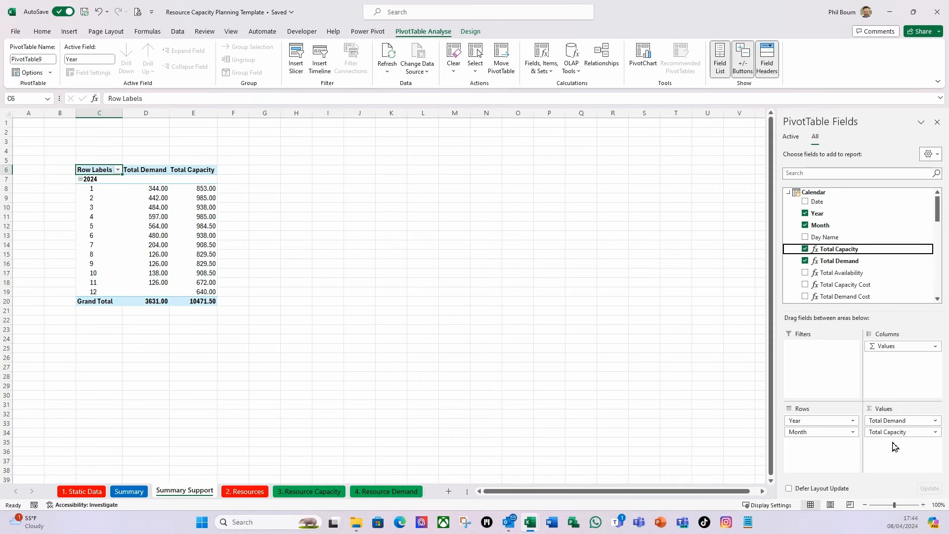
- Format the Total Demand value field as Number with 0 decimal places
{"action": "left_click", "coordinate": [148, 190]}
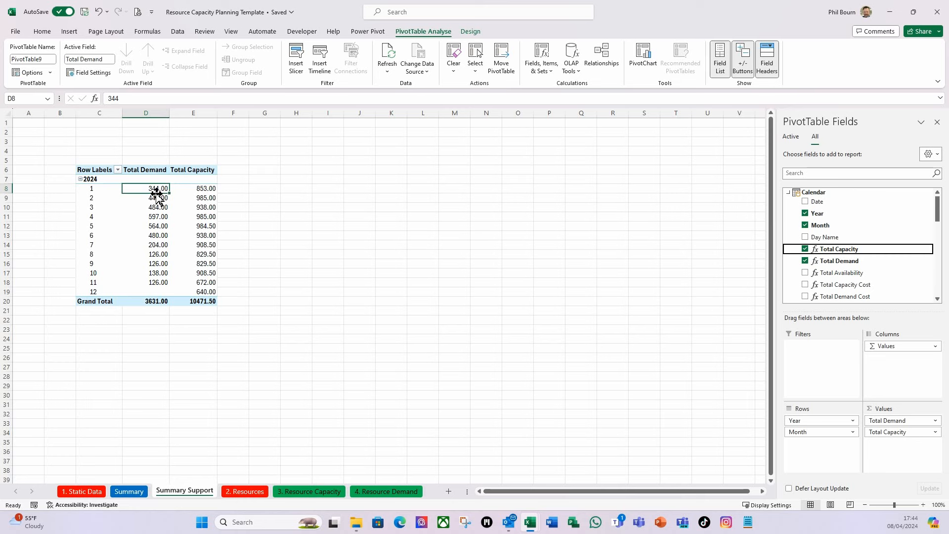
{"action": "mouse_move", "coordinate": [135, 190]}
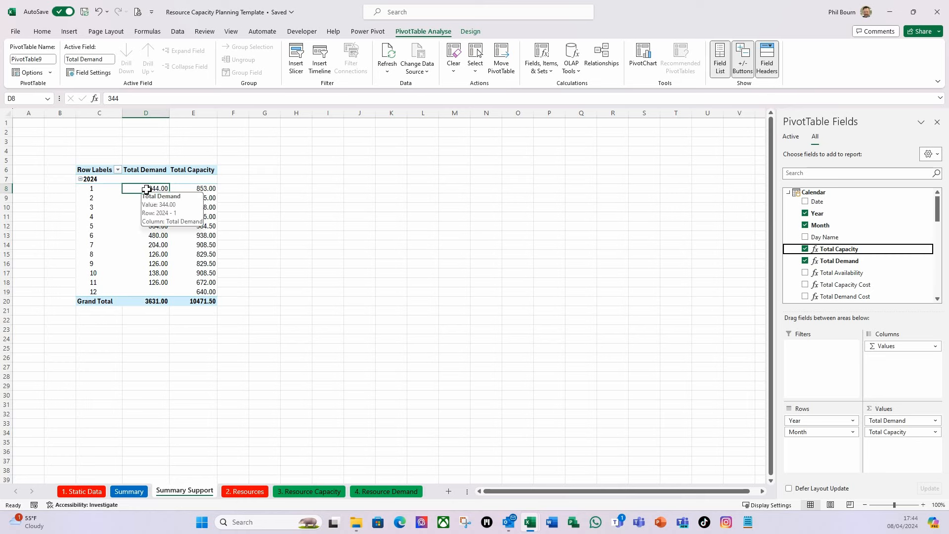
{"action": "right_click", "coordinate": [136, 191]}
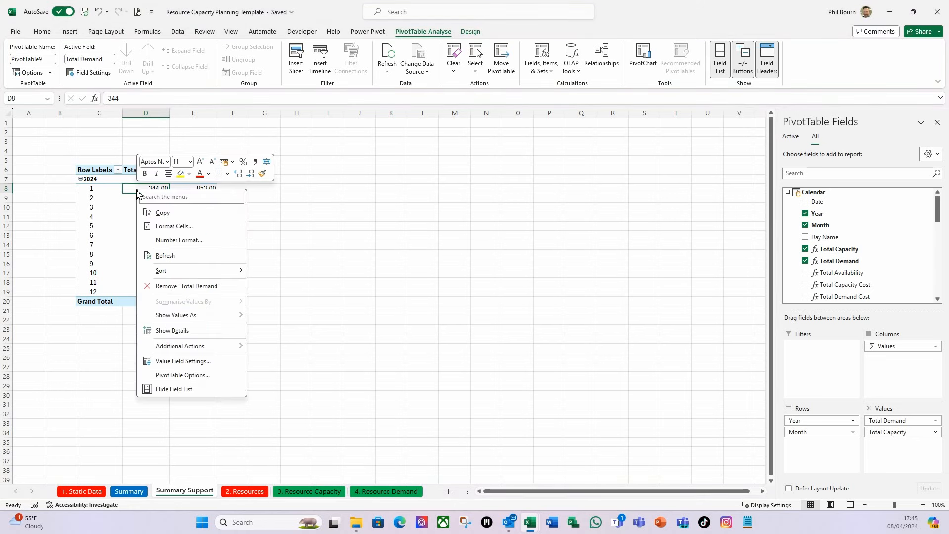
{"action": "left_click", "coordinate": [188, 365]}
{"action": "left_click", "coordinate": [84, 357]}
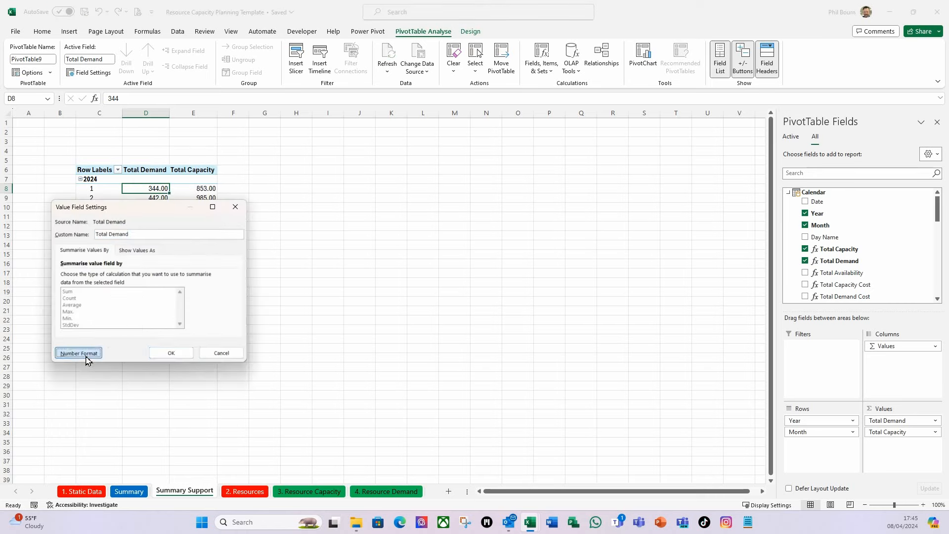
{"action": "left_click", "coordinate": [37, 211]}
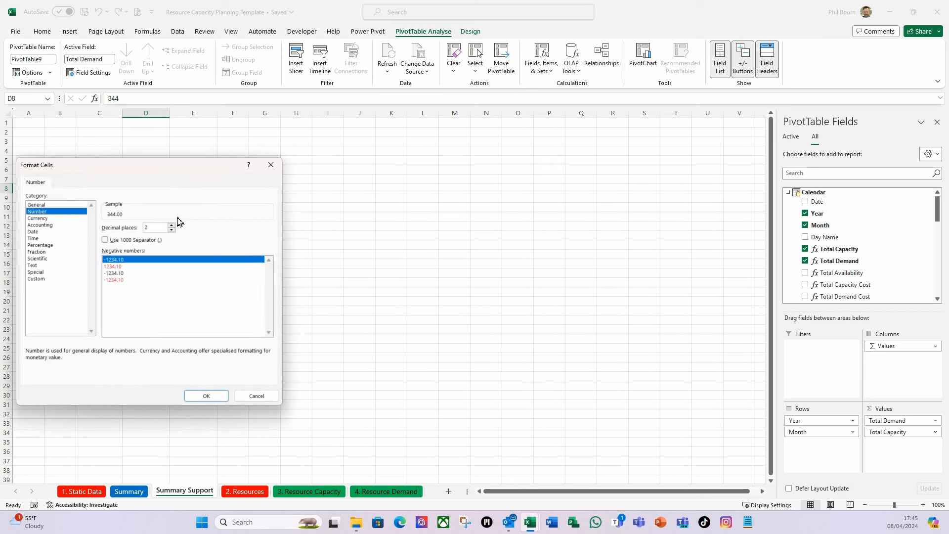
{"action": "left_click", "coordinate": [210, 398]}
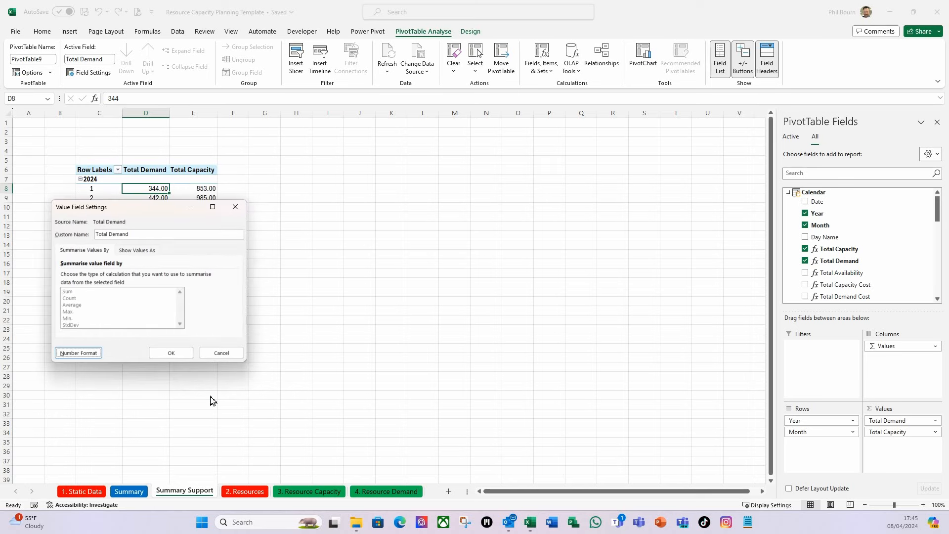
{"action": "left_click", "coordinate": [178, 355]}
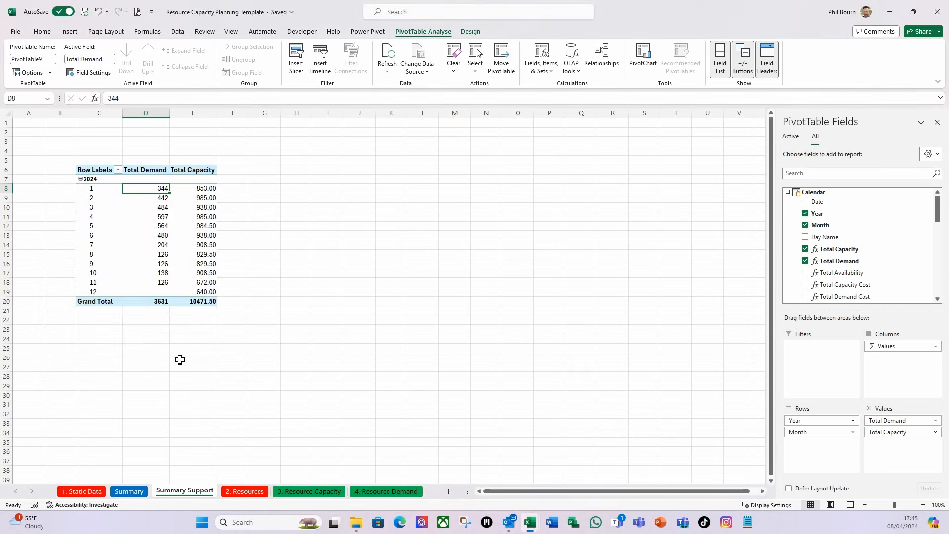
- Format the Total Capacity value field as Number with 0 decimal places
{"action": "left_click", "coordinate": [204, 189]}
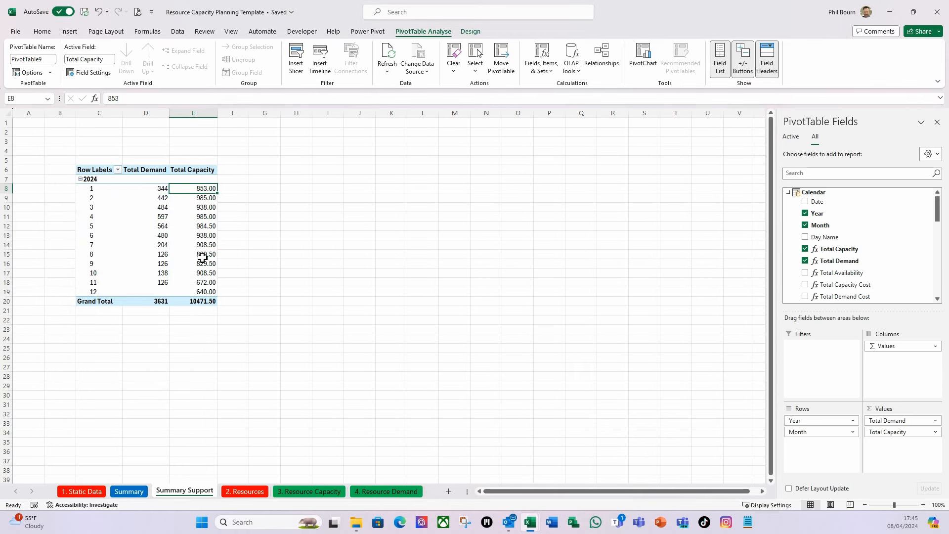
{"action": "right_click", "coordinate": [202, 191]}
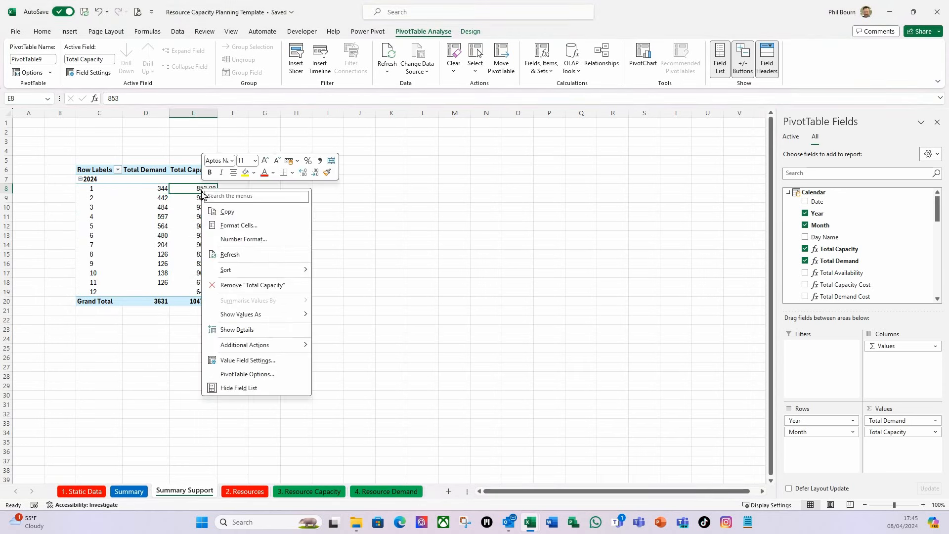
{"action": "left_click", "coordinate": [236, 364]}
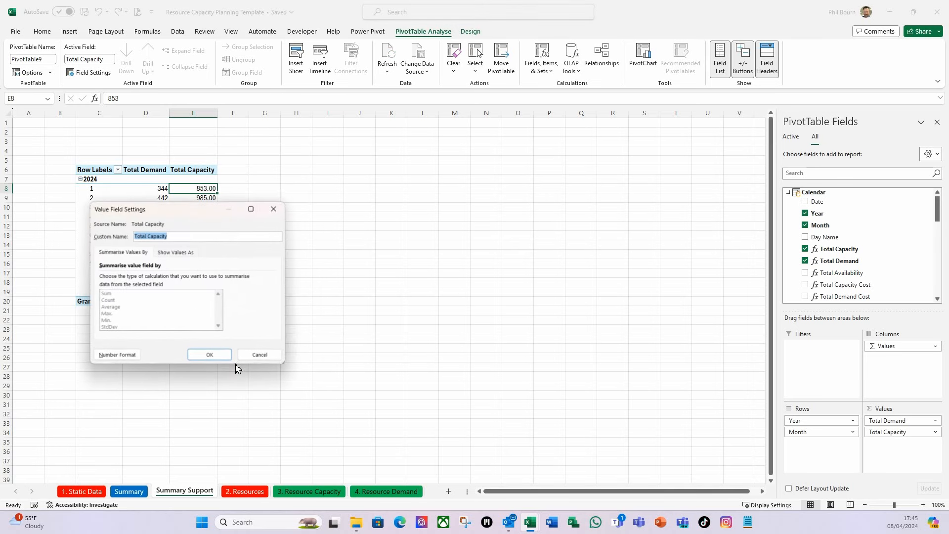
{"action": "left_click", "coordinate": [126, 360]}
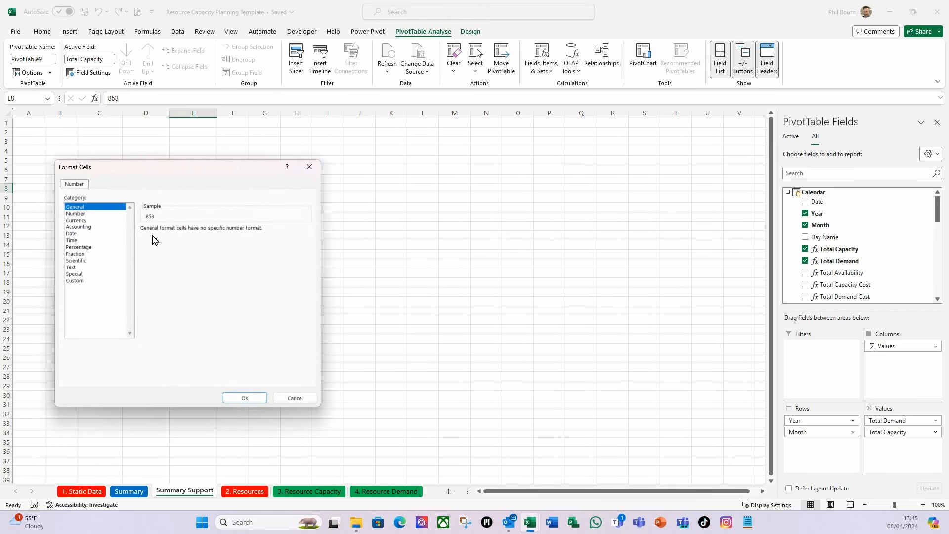
{"action": "left_click", "coordinate": [78, 214]}
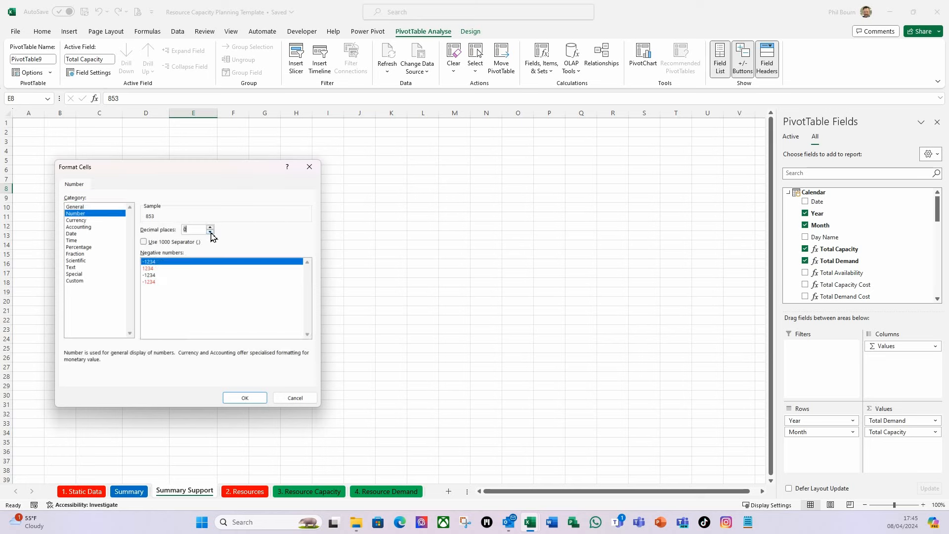
{"action": "left_click", "coordinate": [245, 398]}
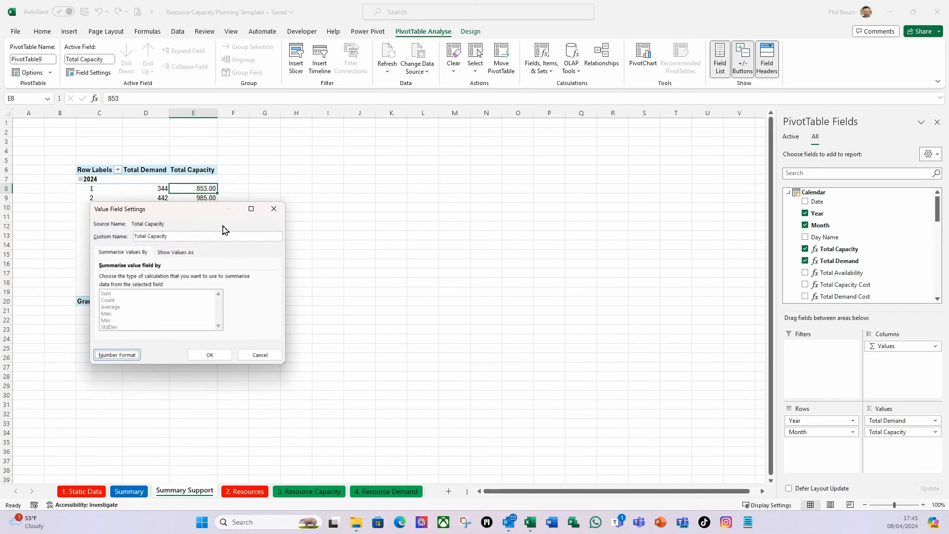
{"action": "left_click", "coordinate": [210, 354]}
{"action": "left_click", "coordinate": [288, 235]}
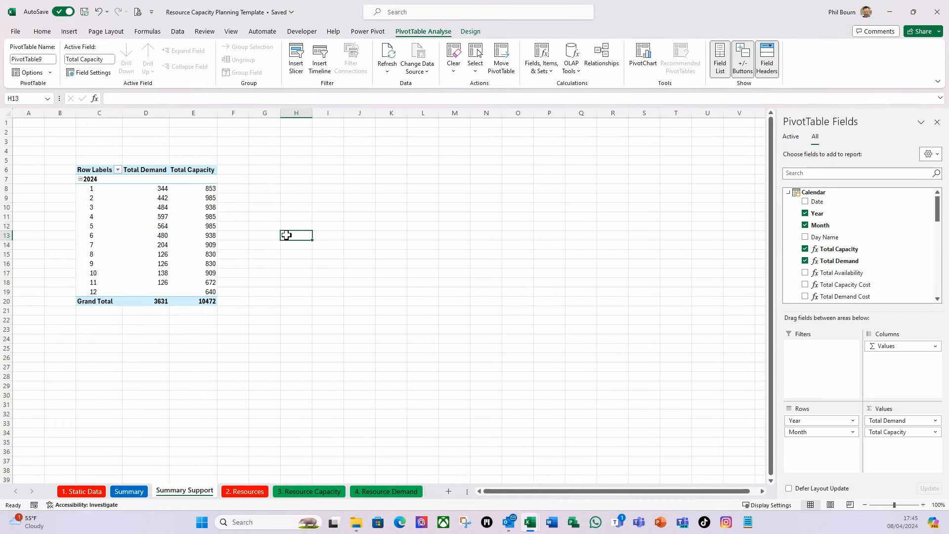
- Rename the PivotTable as PvtSumDemandvsCapacity
{"action": "left_click", "coordinate": [105, 208]}
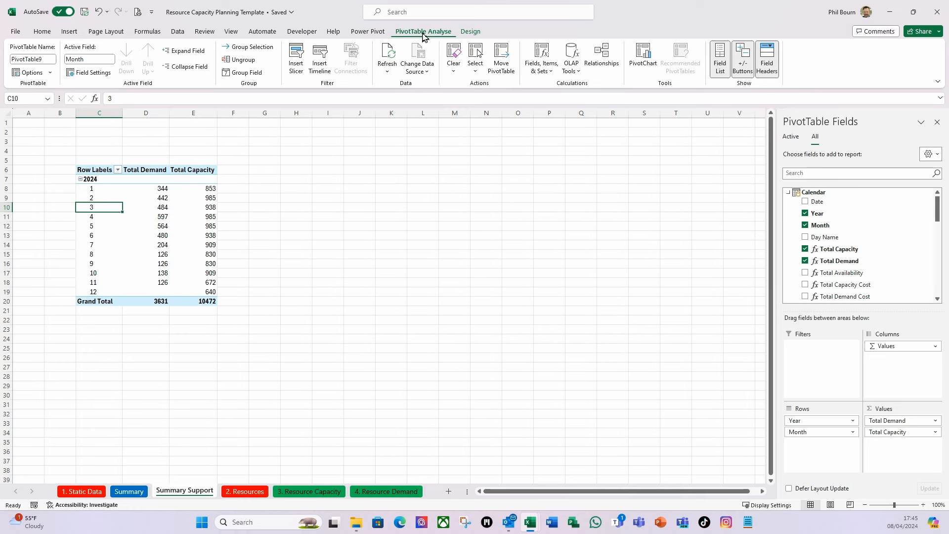
{"action": "left_click", "coordinate": [42, 59]}
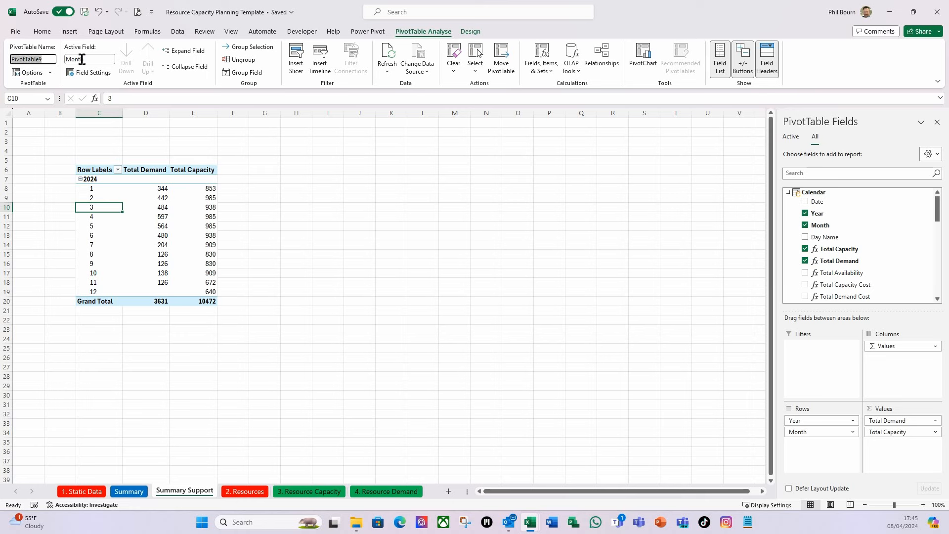
{"action": "type", "text": "P"}
{"action": "type", "text": "vtSumDemandvs"}
{"action": "type", "text": "Capacity"}
{"action": "key", "text": "Return"}
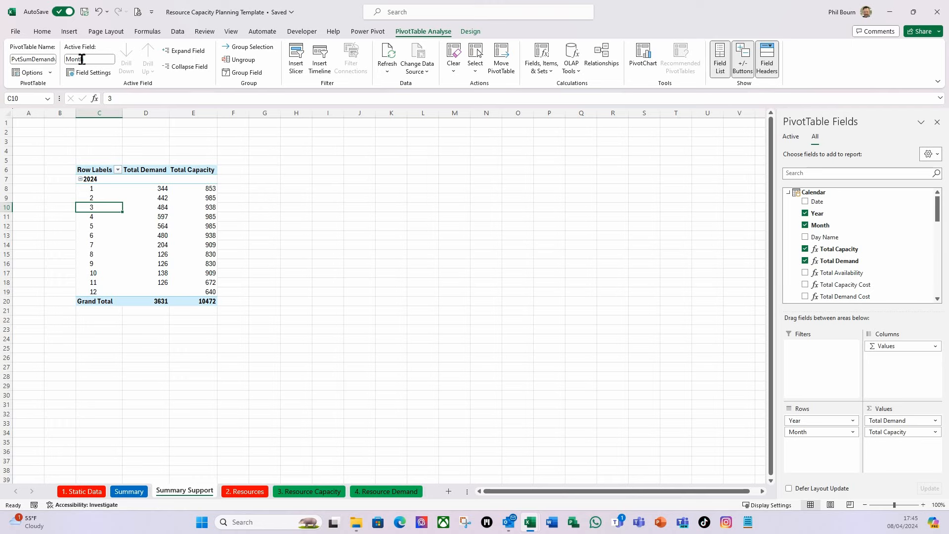
{"action": "left_click", "coordinate": [269, 217]}
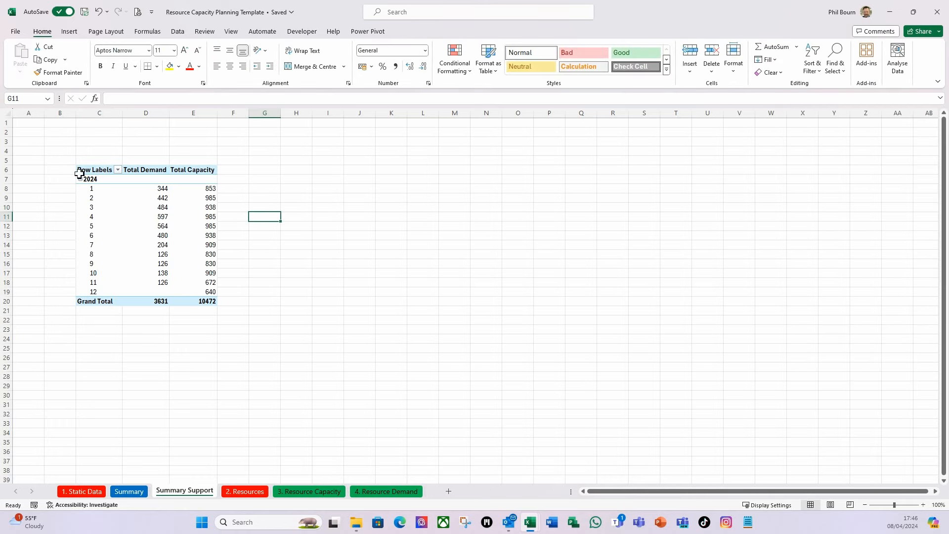
- Copy the whole demand and capacity PivotTable and paste the copy at cell G6
{"action": "left_click_drag", "start_coordinate": [85, 169], "coordinate": [183, 301]}
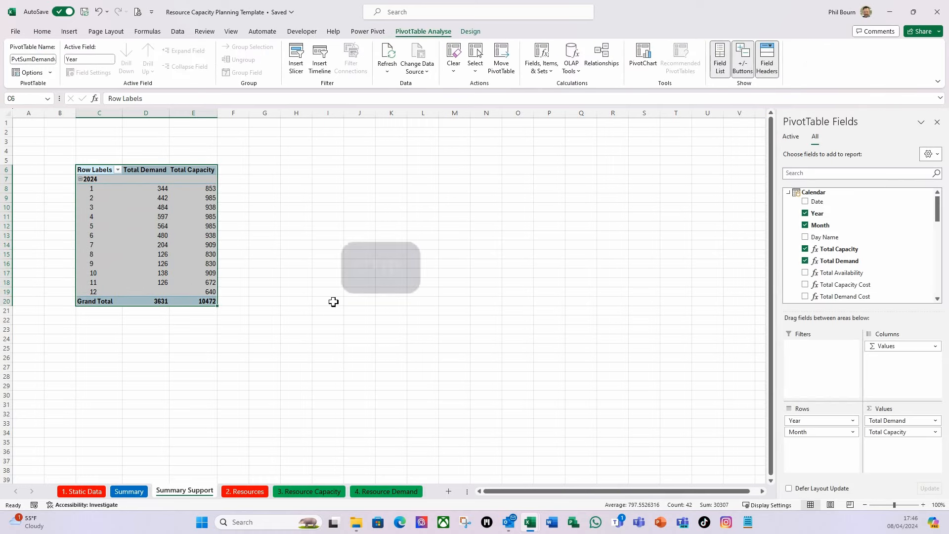
{"action": "key", "text": "ctrl+c"}
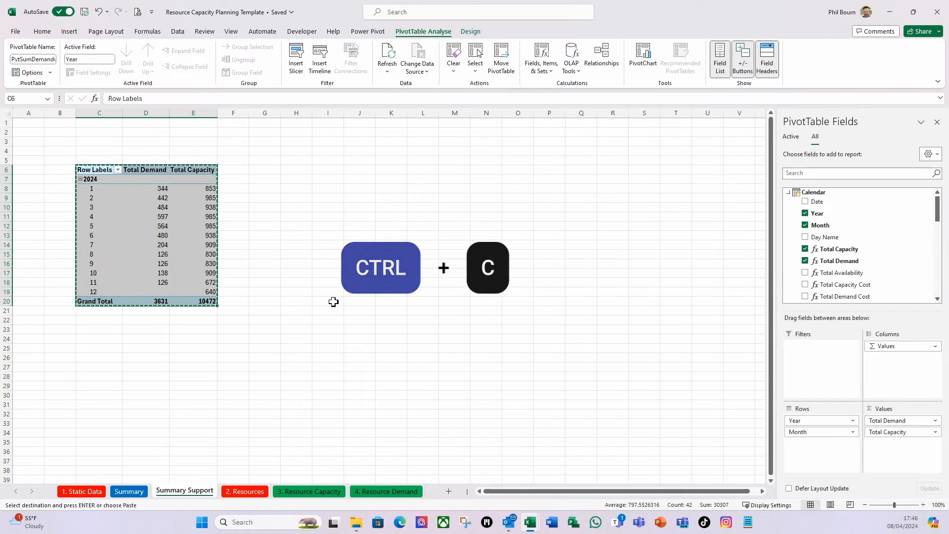
{"action": "left_click", "coordinate": [263, 172]}
{"action": "key", "text": "ctrl+v"}
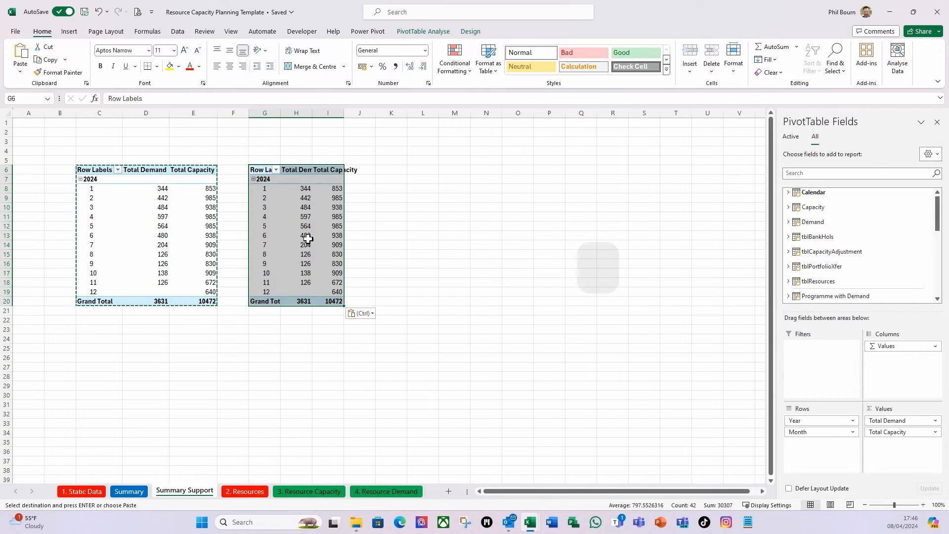
- Replace the copied PivotTable's Total Demand and Total Capacity values with Total Demand Cost and Total Capacity Cost from the Calendar table
{"action": "left_click", "coordinate": [322, 199]}
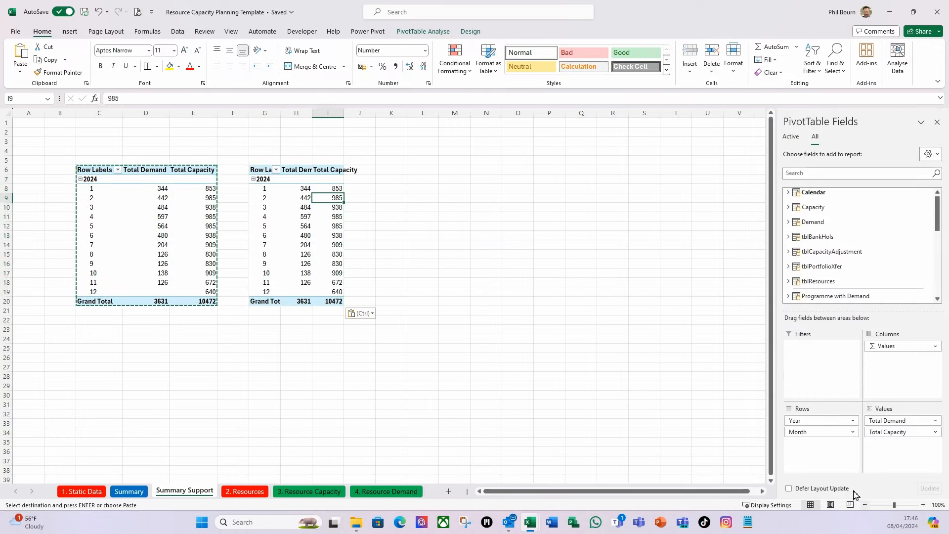
{"action": "left_click_drag", "start_coordinate": [897, 424], "coordinate": [920, 271]}
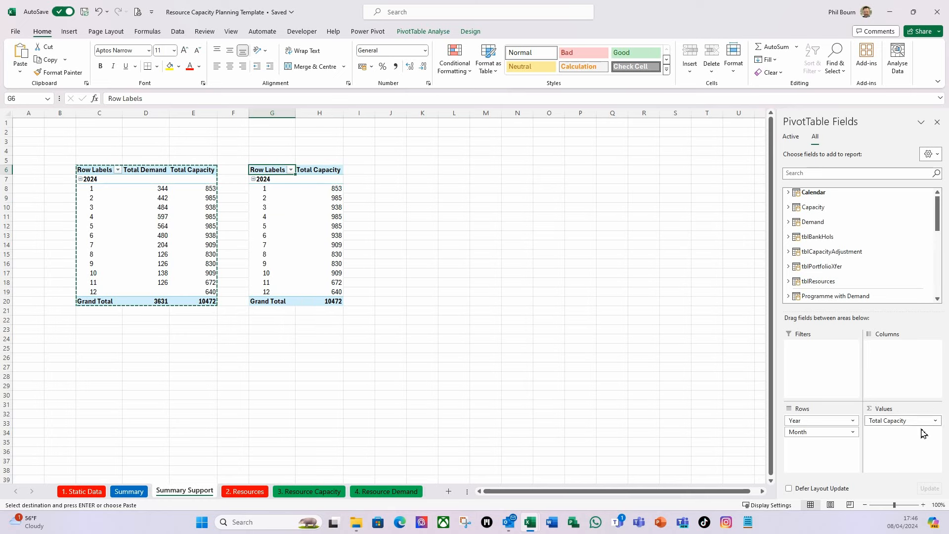
{"action": "left_click_drag", "start_coordinate": [899, 420], "coordinate": [915, 267]}
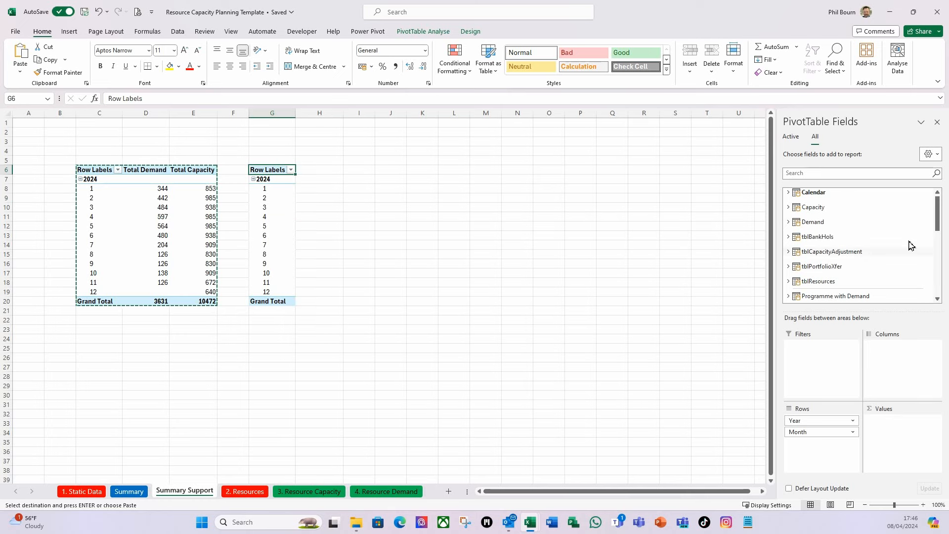
{"action": "left_click", "coordinate": [788, 192]}
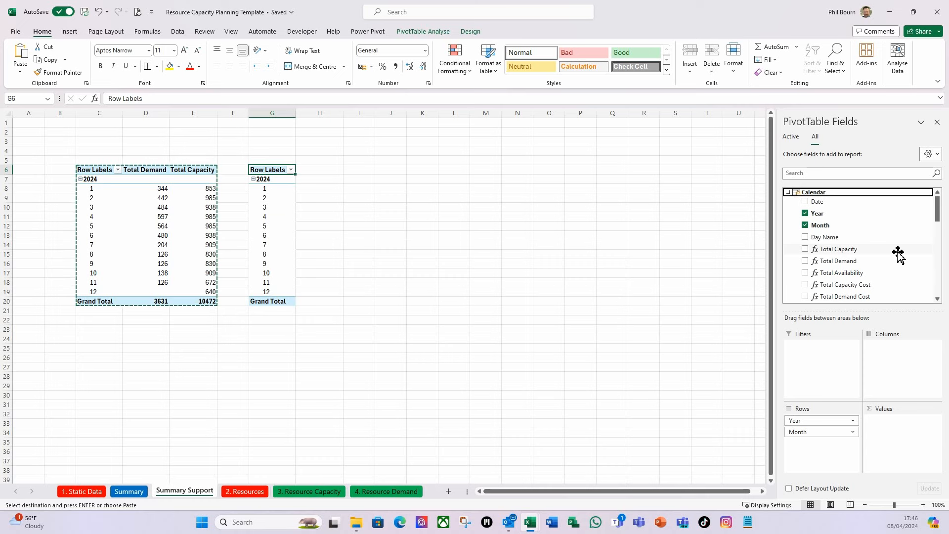
{"action": "left_click_drag", "start_coordinate": [855, 296], "coordinate": [893, 437]}
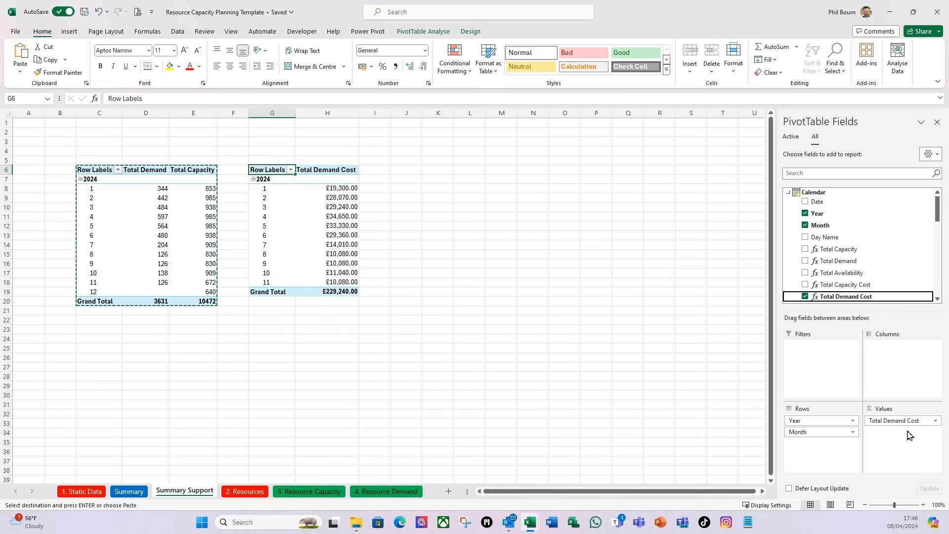
{"action": "left_click_drag", "start_coordinate": [847, 284], "coordinate": [902, 435]}
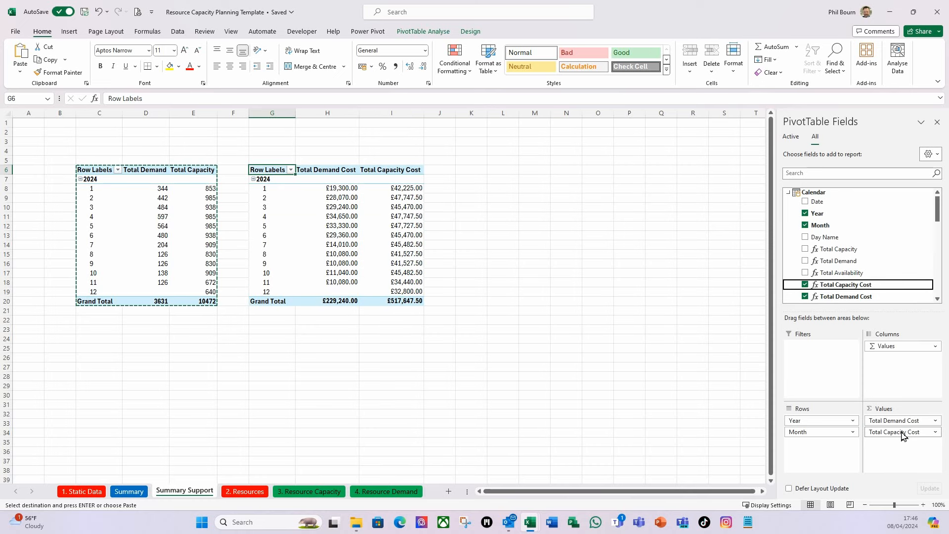
- Format the Total Demand Cost value field as Currency with the £ symbol and 0 decimal places
{"action": "left_click", "coordinate": [342, 191]}
{"action": "right_click", "coordinate": [342, 192]}
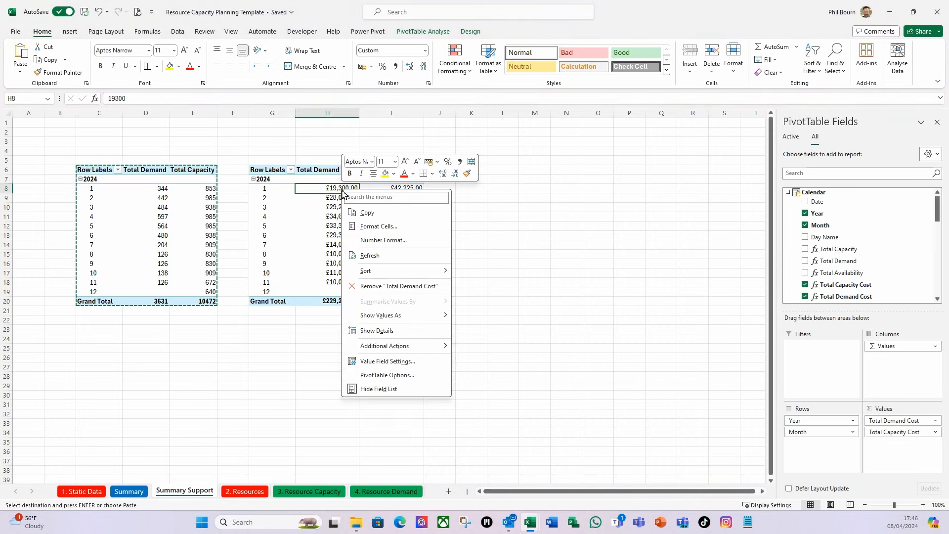
{"action": "left_click", "coordinate": [387, 361]}
{"action": "left_click", "coordinate": [242, 352]}
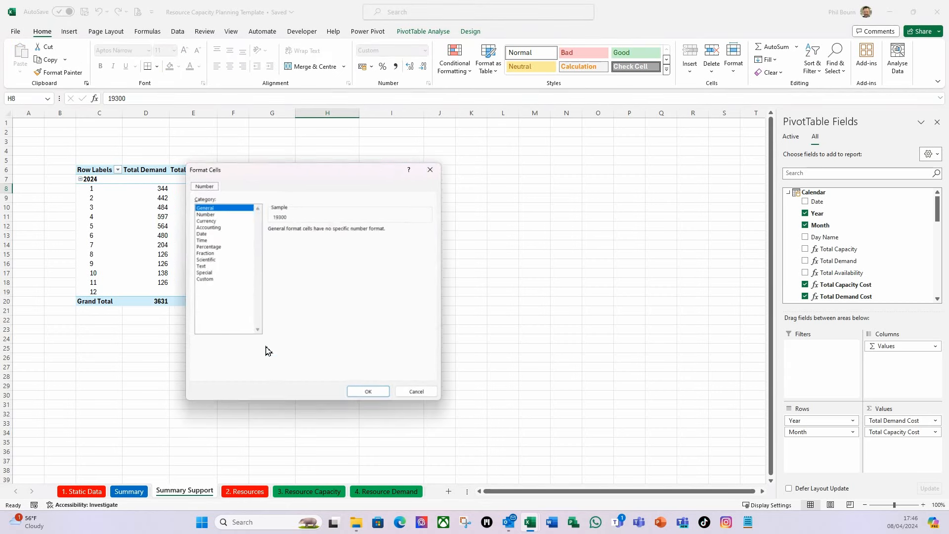
{"action": "left_click", "coordinate": [200, 218]}
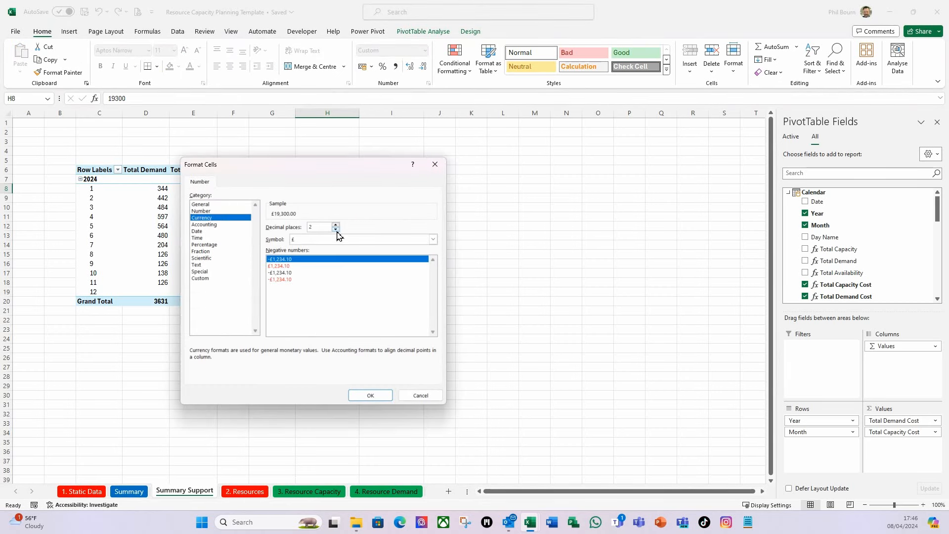
{"action": "left_click", "coordinate": [370, 395]}
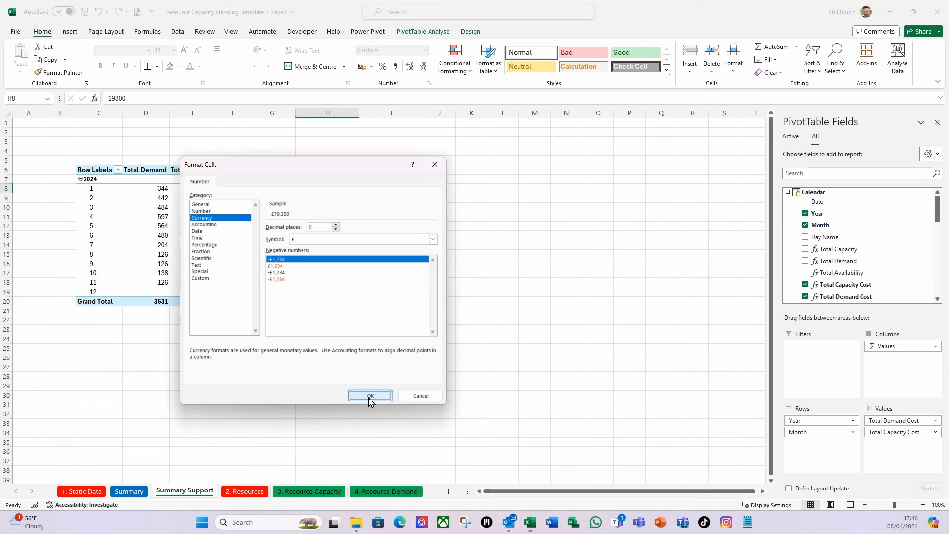
{"action": "left_click", "coordinate": [336, 352]}
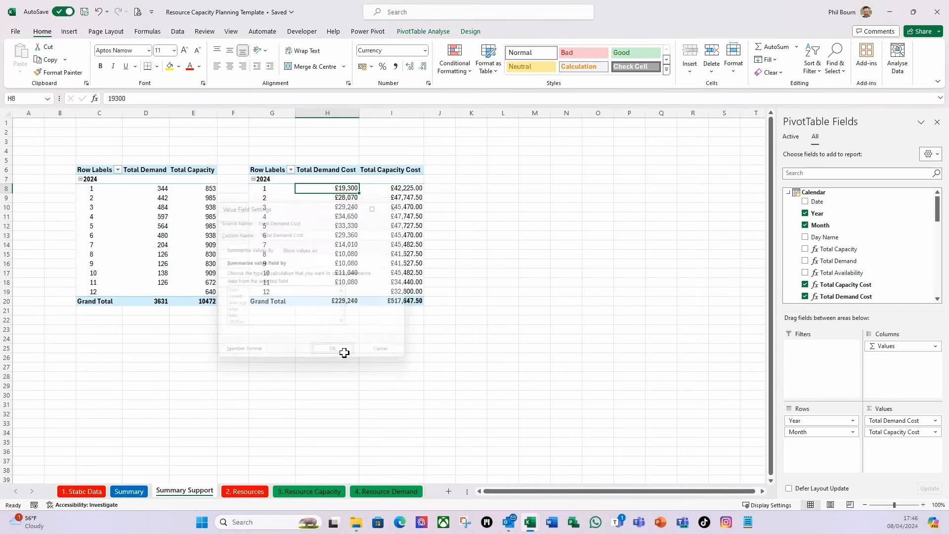
- Format the Total Capacity Cost value field as Currency with the £ symbol and 0 decimal places
{"action": "right_click", "coordinate": [396, 190]}
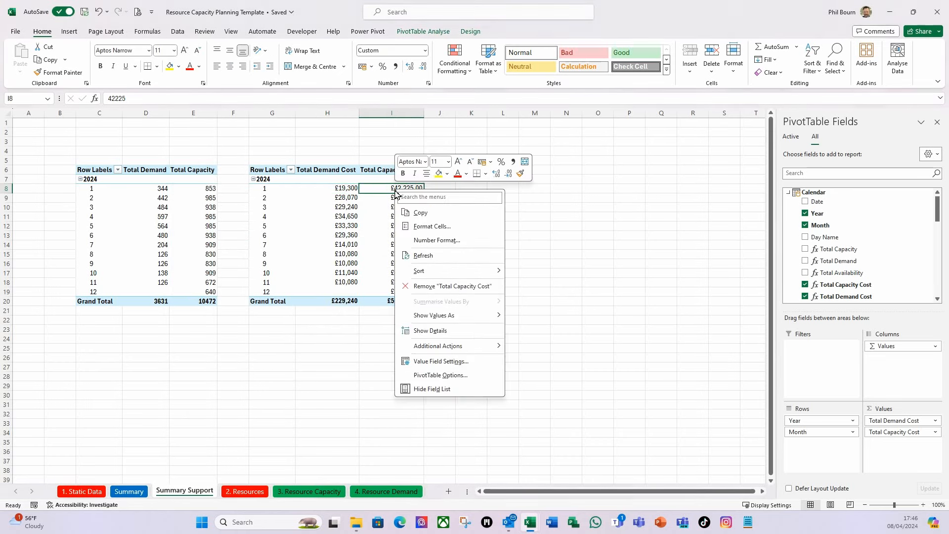
{"action": "left_click", "coordinate": [429, 361]}
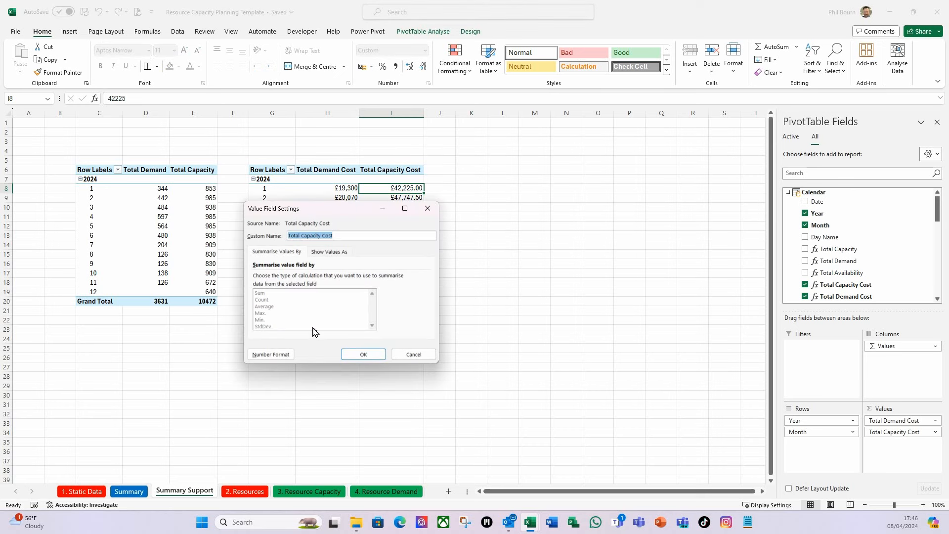
{"action": "left_click", "coordinate": [280, 355]}
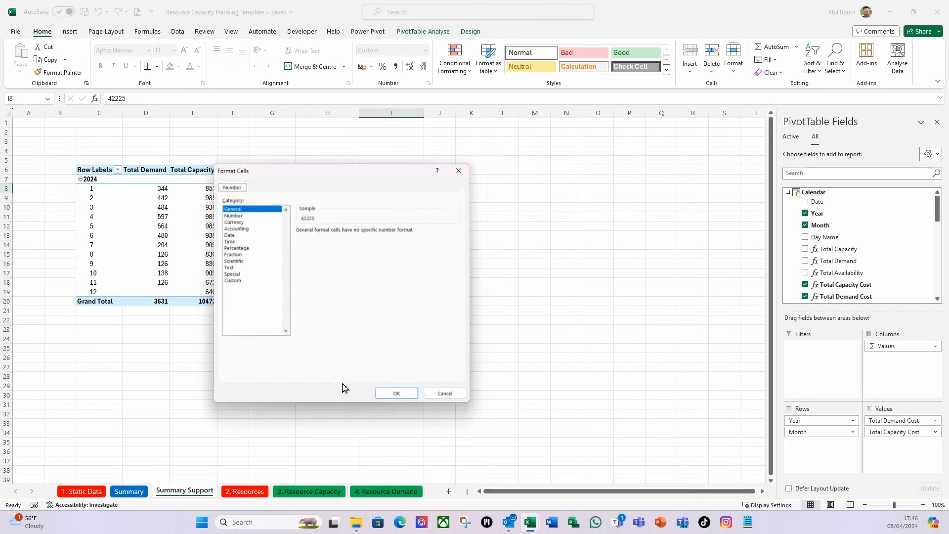
{"action": "left_click", "coordinate": [235, 219]}
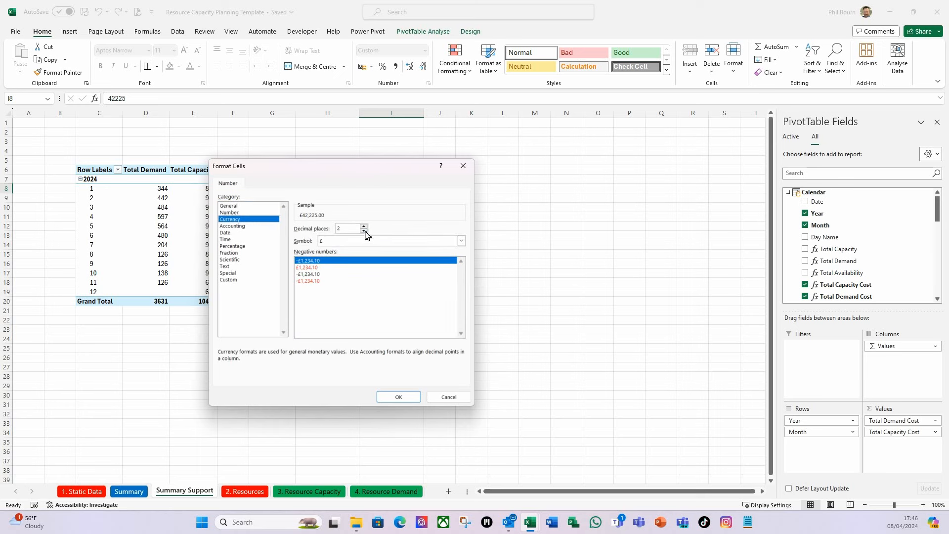
{"action": "left_click", "coordinate": [398, 397]}
{"action": "left_click", "coordinate": [363, 354]}
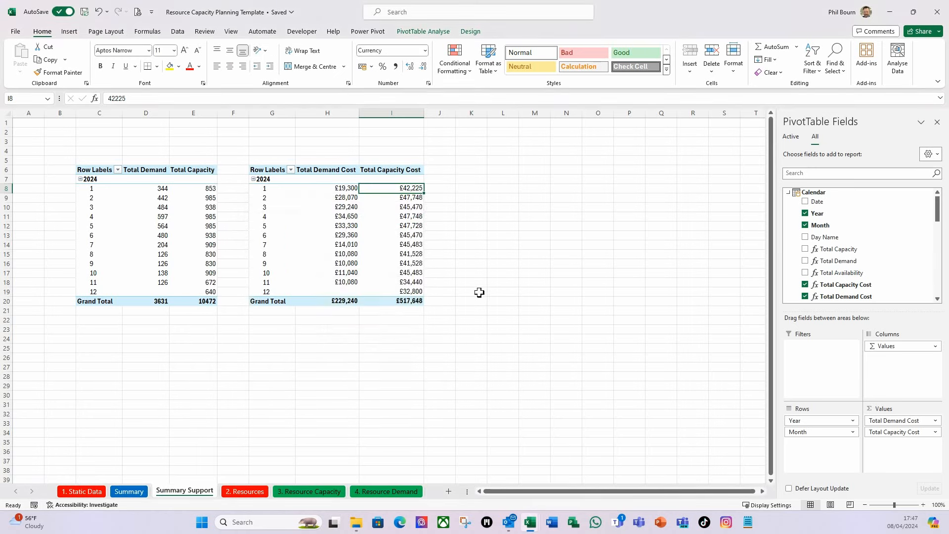
{"action": "left_click", "coordinate": [479, 284]}
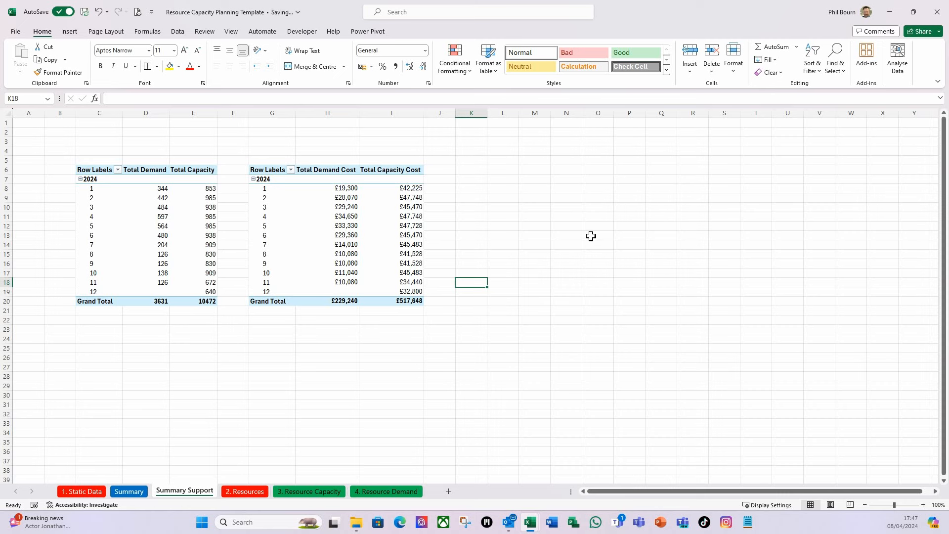
- Rename the demand cost and capacity cost PivotTable, giving it a name that ends in vsCapCost
{"action": "left_click_drag", "start_coordinate": [91, 169], "coordinate": [195, 302]}
{"action": "left_click", "coordinate": [371, 188]}
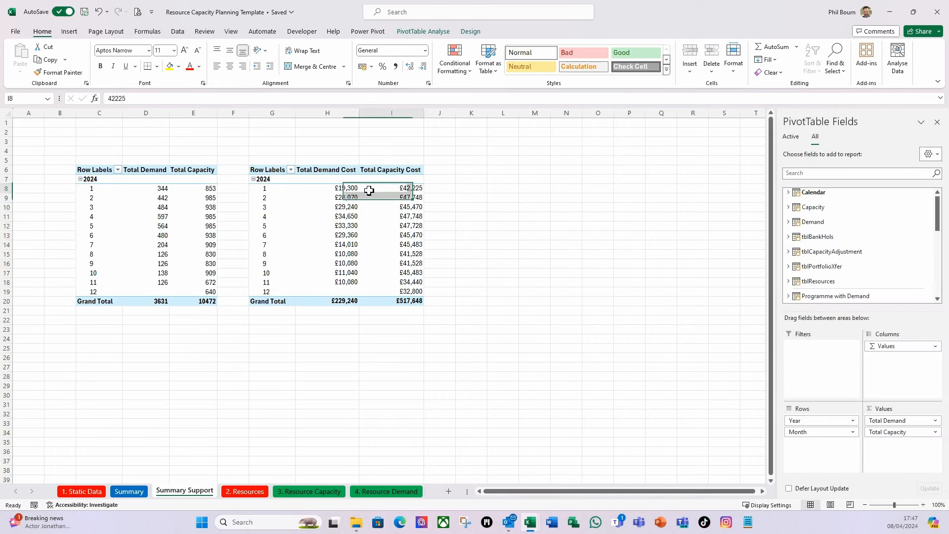
{"action": "left_click", "coordinate": [424, 32]}
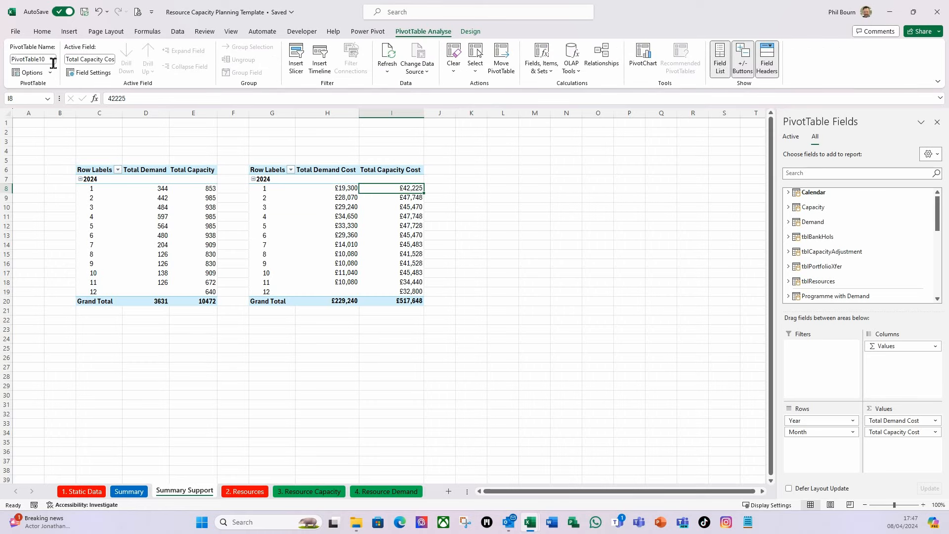
{"action": "left_click", "coordinate": [51, 59]}
{"action": "type", "text": "P"}
{"action": "type", "text": "stvs"}
{"action": "type", "text": "CapCost"}
{"action": "key", "text": "Return"}
- Copy the whole Total Demand and Total Capacity PivotTable and paste the copy at cell K6
{"action": "left_click_drag", "start_coordinate": [94, 167], "coordinate": [198, 301]}
{"action": "key", "text": "ctrl+c"}
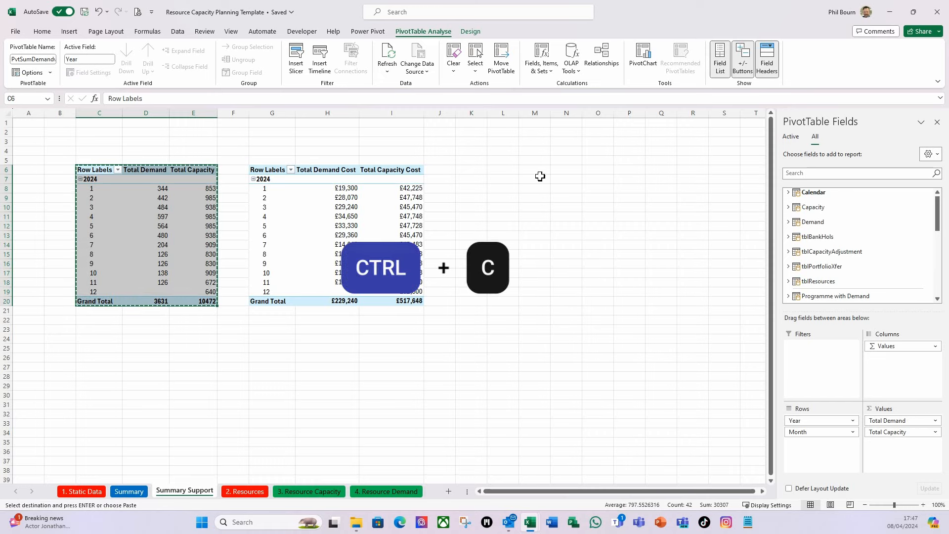
{"action": "left_click", "coordinate": [471, 169]}
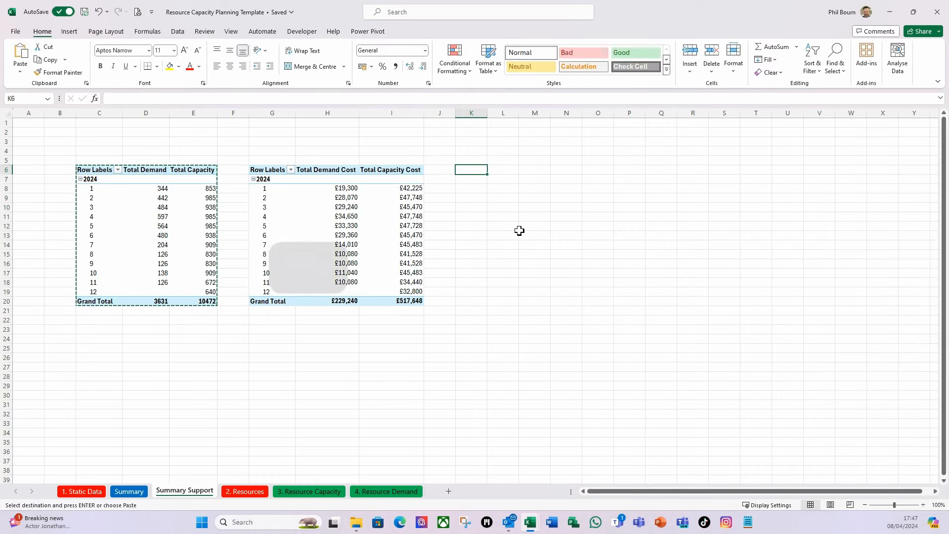
{"action": "key", "text": "ctrl+v"}
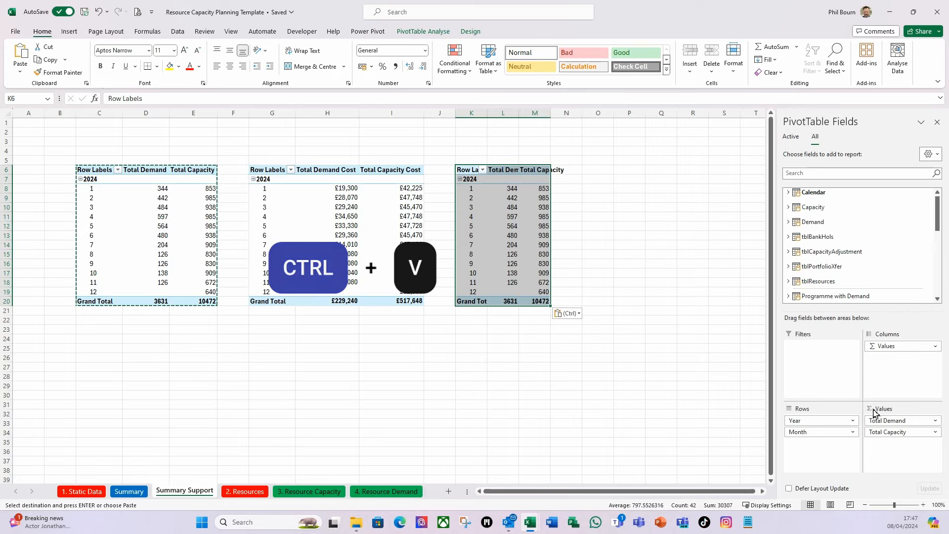
- Replace the Total Demand and Total Capacity values of the PivotTable at K6 with Total Availability from the Calendar table
{"action": "left_click_drag", "start_coordinate": [888, 422], "coordinate": [865, 230]}
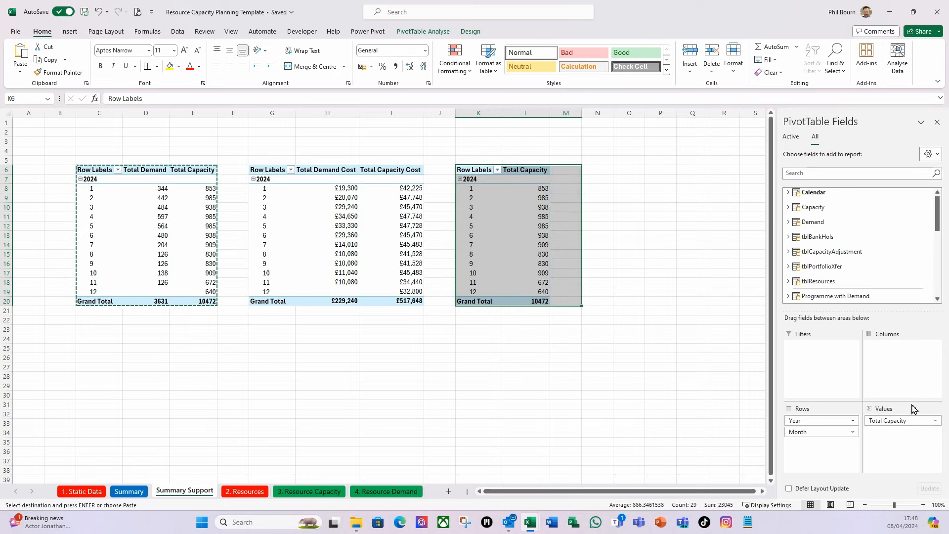
{"action": "left_click_drag", "start_coordinate": [891, 424], "coordinate": [909, 284]}
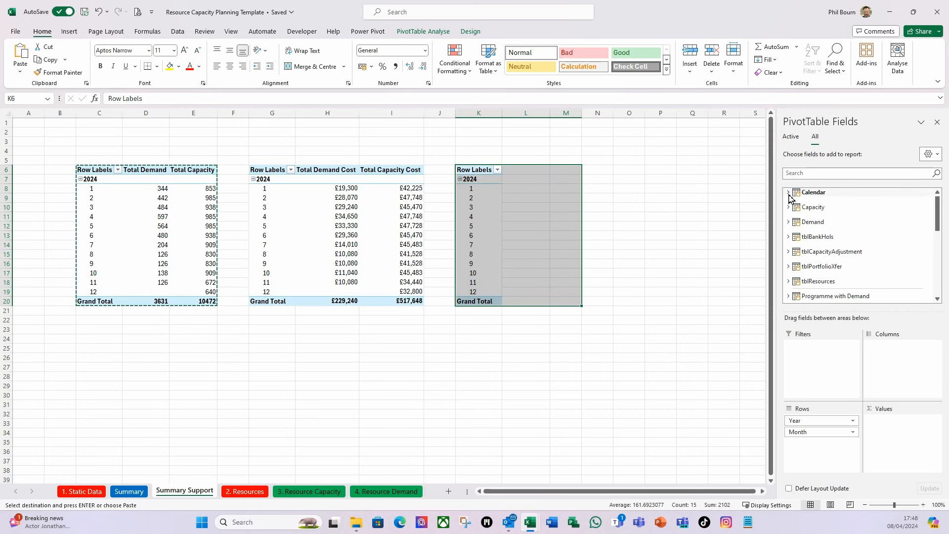
{"action": "left_click", "coordinate": [788, 193]}
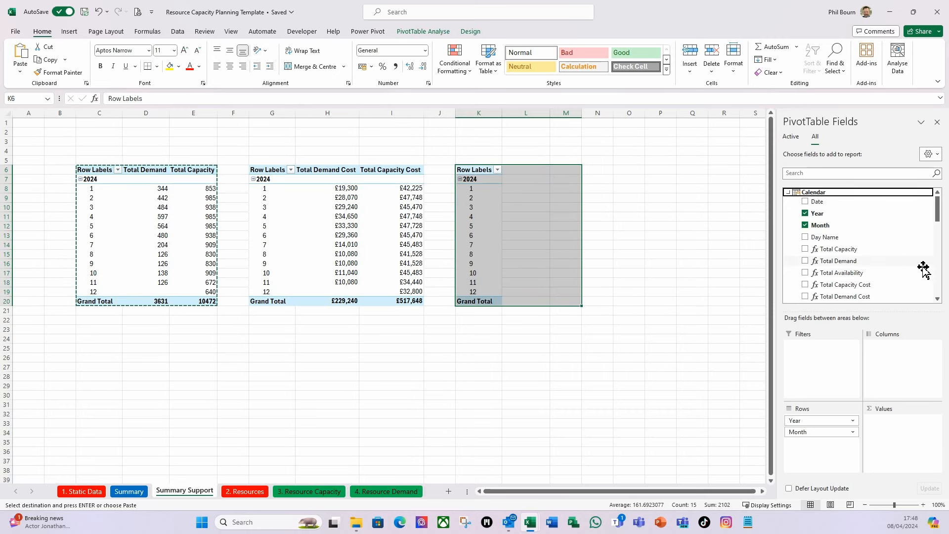
{"action": "left_click_drag", "start_coordinate": [843, 272], "coordinate": [896, 431]}
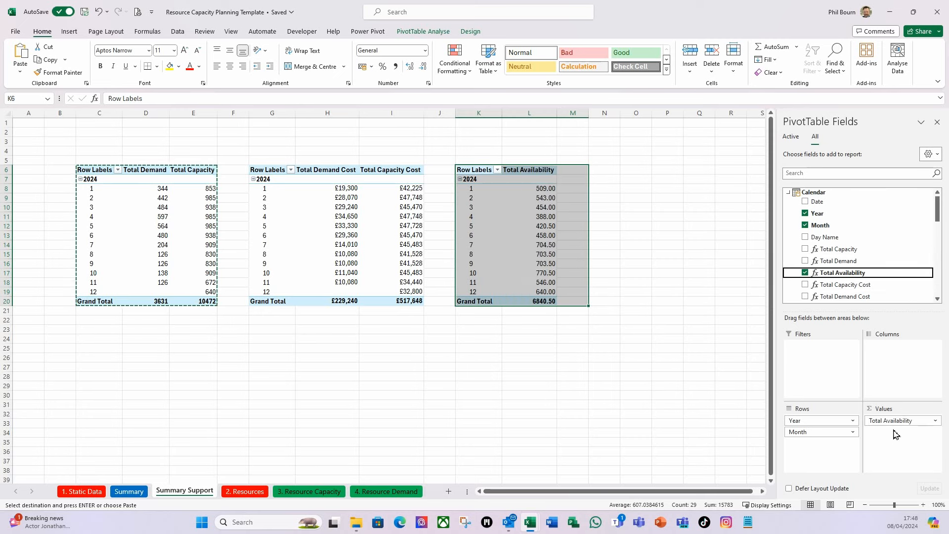
- Format the Total Availability value field as Number with 0 decimal places
{"action": "left_click", "coordinate": [545, 188]}
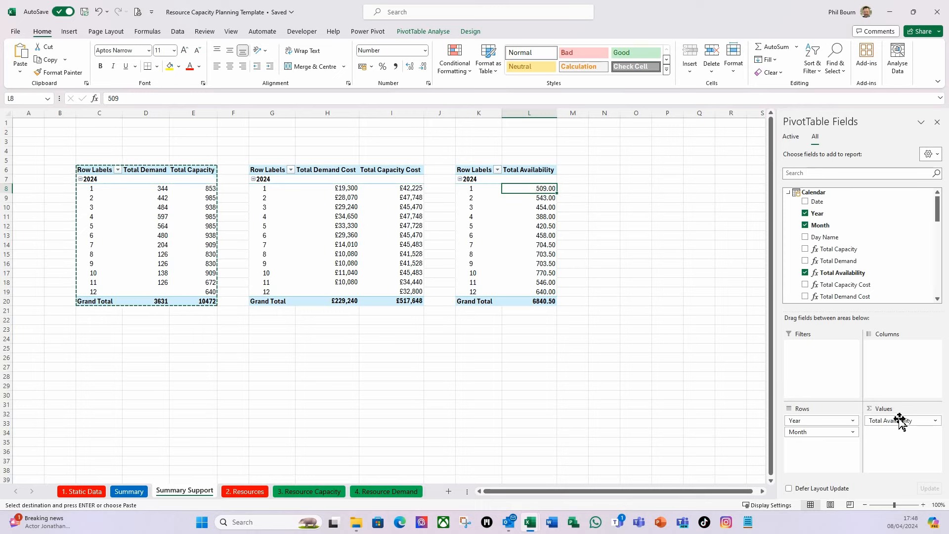
{"action": "left_click", "coordinate": [936, 421]}
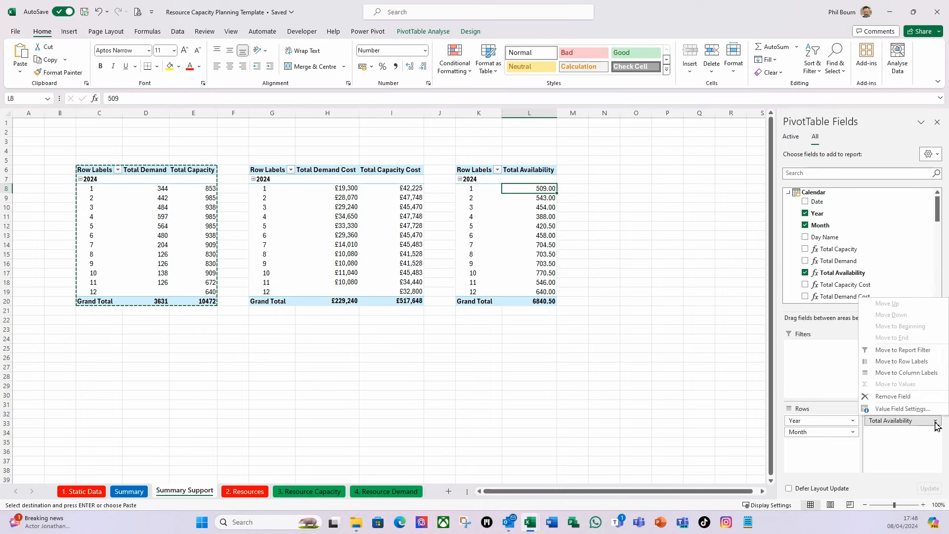
{"action": "left_click", "coordinate": [885, 409]}
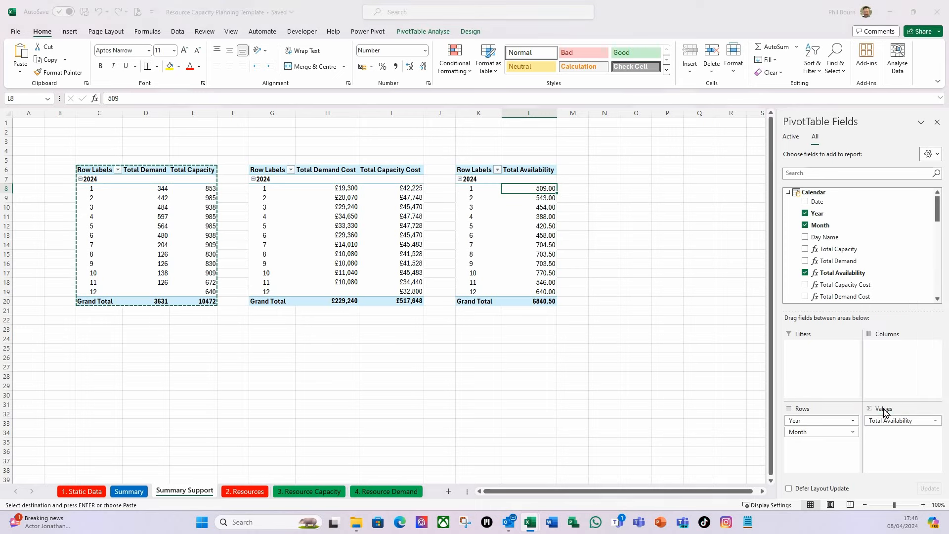
{"action": "left_click", "coordinate": [295, 230]}
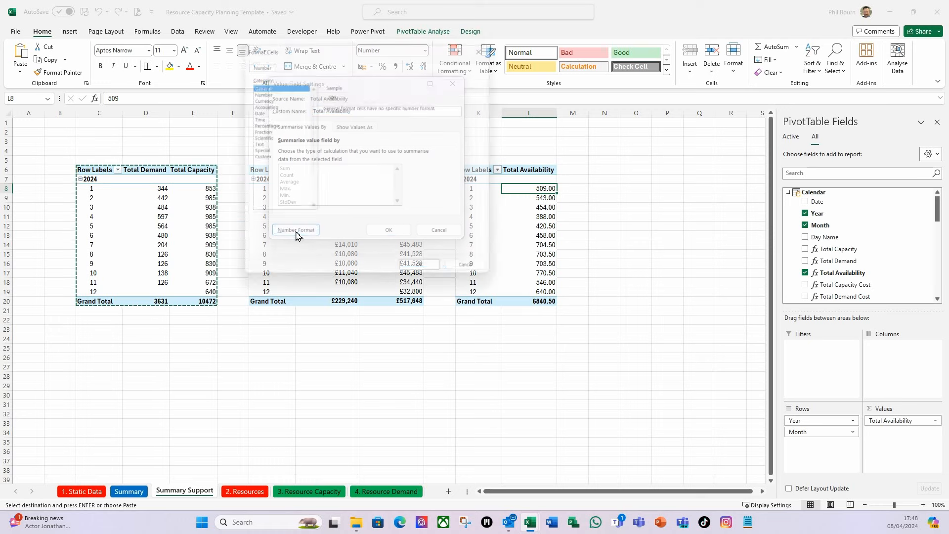
{"action": "left_click", "coordinate": [255, 88]}
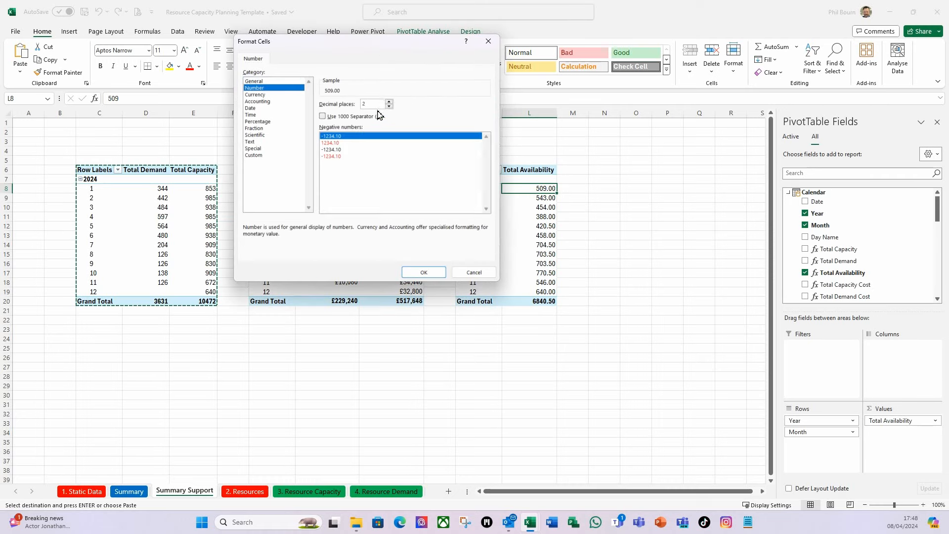
{"action": "left_click", "coordinate": [429, 272]}
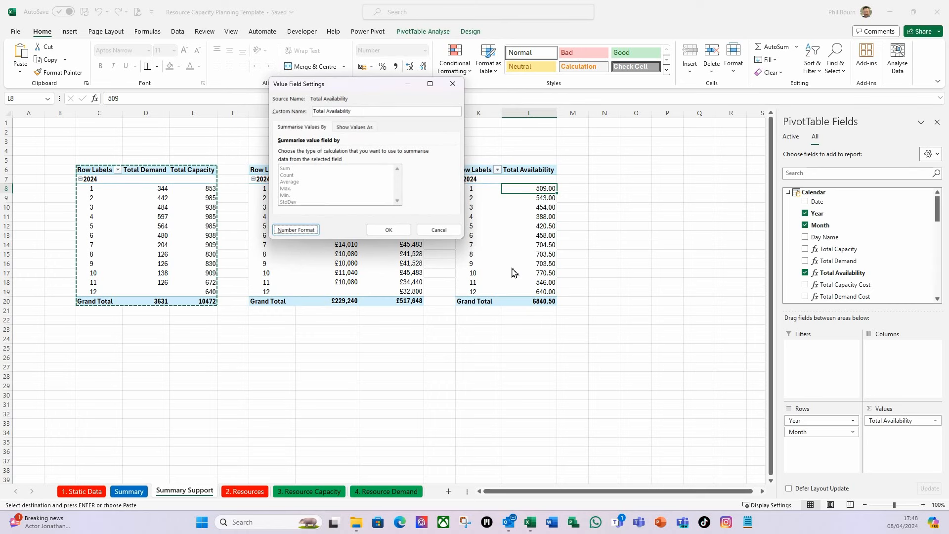
{"action": "left_click", "coordinate": [391, 230]}
{"action": "left_click", "coordinate": [523, 342]}
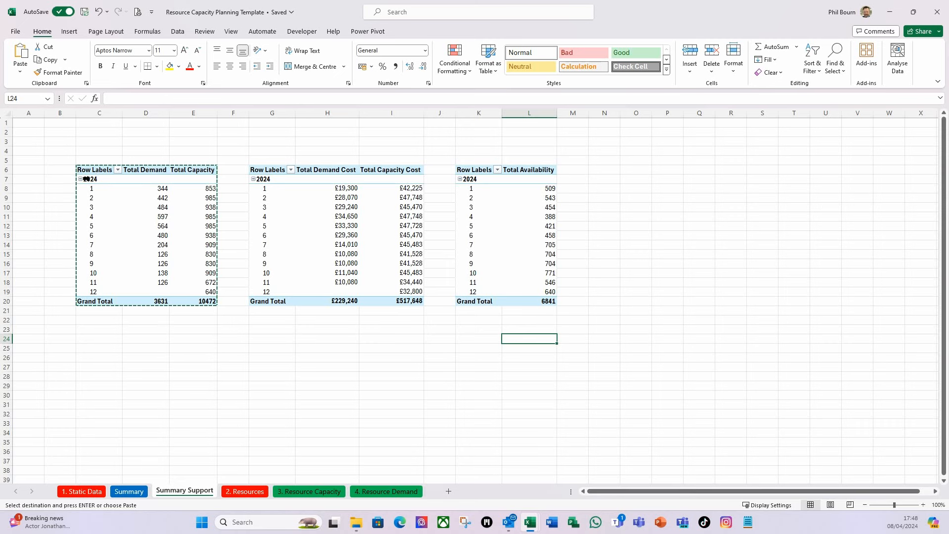
- Copy the original demand and capacity PivotTable again and paste it at cell N6
{"action": "left_click_drag", "start_coordinate": [95, 172], "coordinate": [198, 300]}
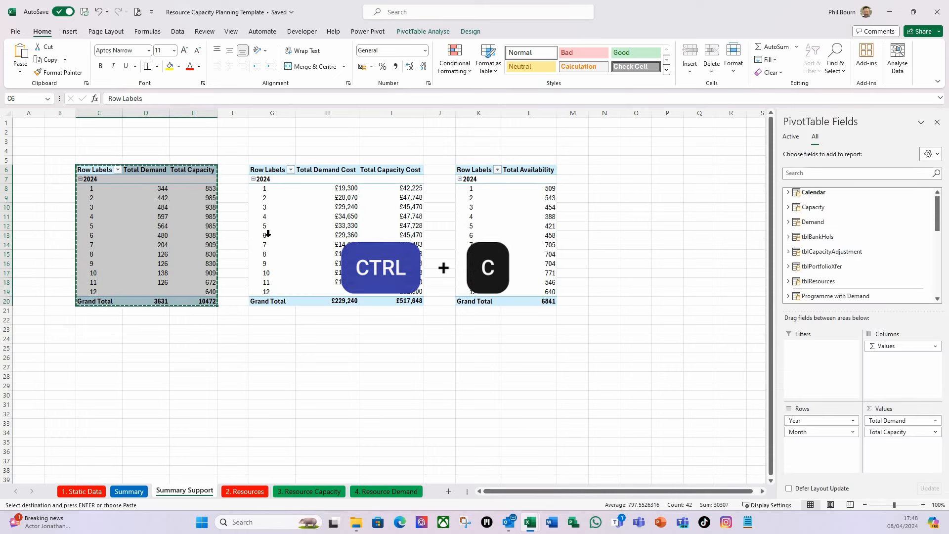
{"action": "left_click", "coordinate": [608, 173]}
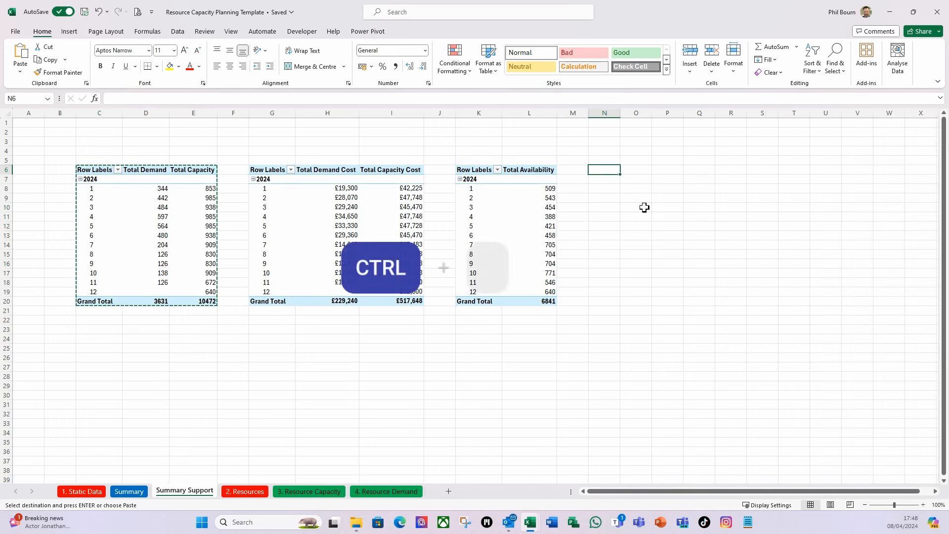
{"action": "key", "text": "ctrl+v"}
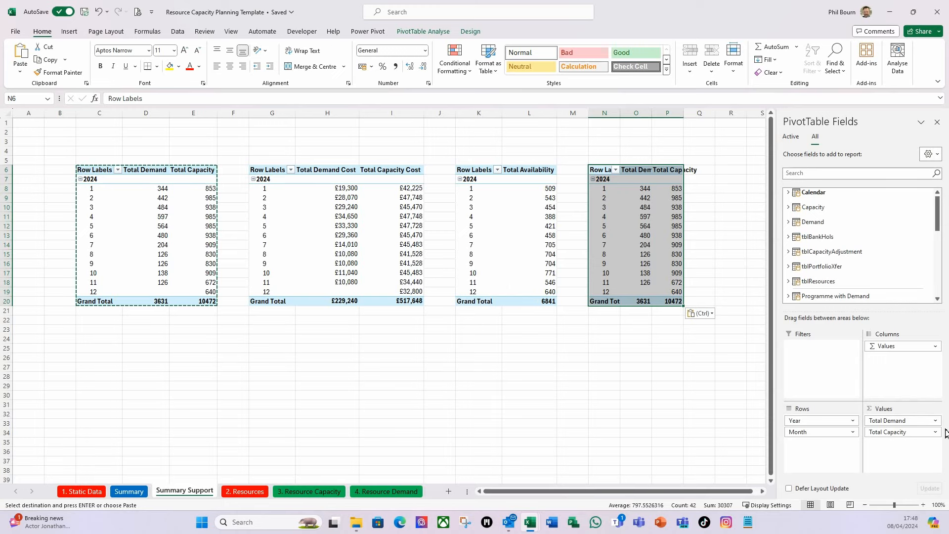
- Replace the values of the PivotTable at N6 with the Value and Goal fields of the Calendar table's % Utilization KPI
{"action": "left_click_drag", "start_coordinate": [891, 421], "coordinate": [897, 224]}
{"action": "left_click_drag", "start_coordinate": [898, 420], "coordinate": [911, 237]}
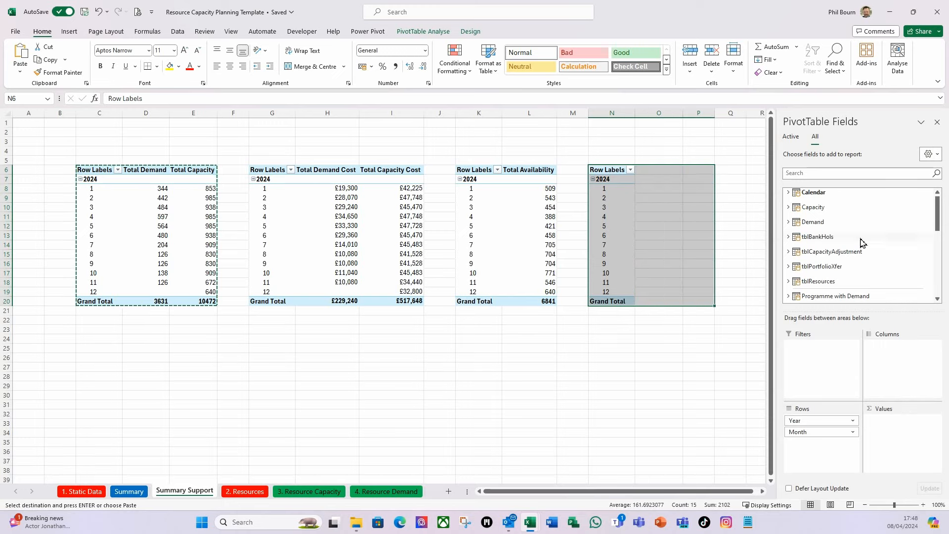
{"action": "left_click", "coordinate": [788, 192]}
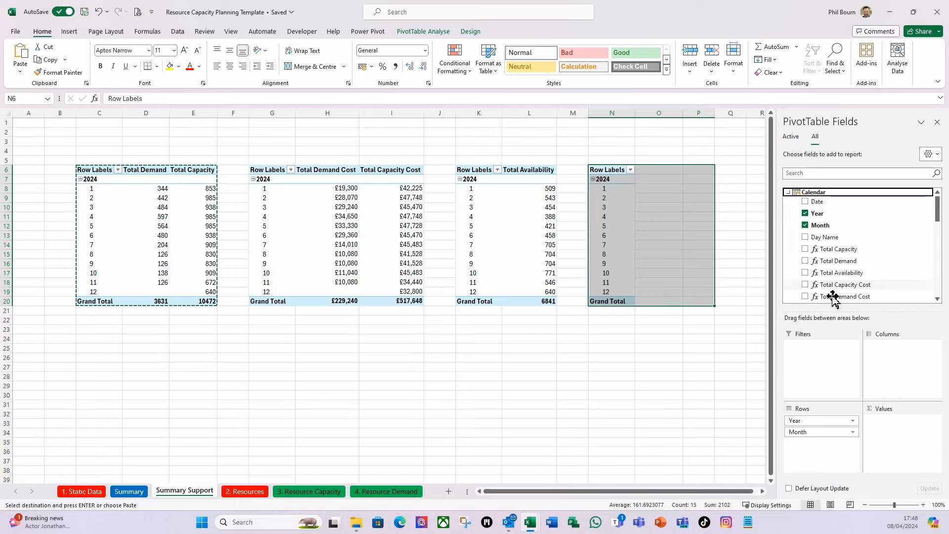
{"action": "scroll", "coordinate": [835, 299], "scroll_direction": "down", "scroll_amount": 1}
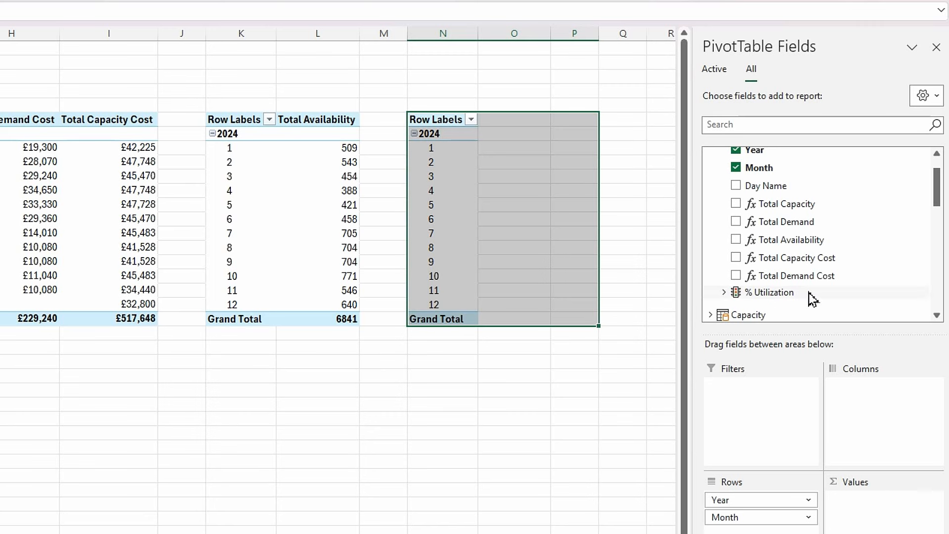
{"action": "left_click", "coordinate": [724, 292]}
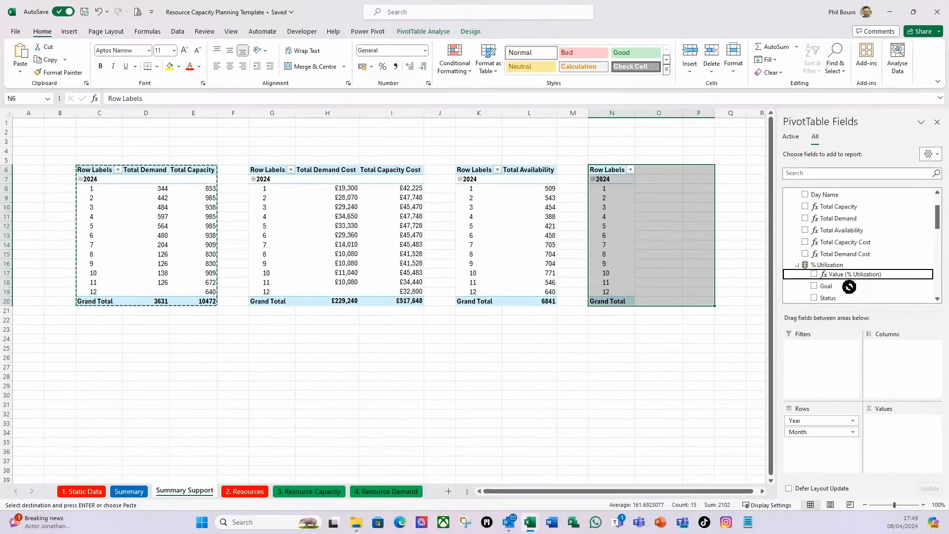
{"action": "left_click_drag", "start_coordinate": [828, 277], "coordinate": [891, 454]}
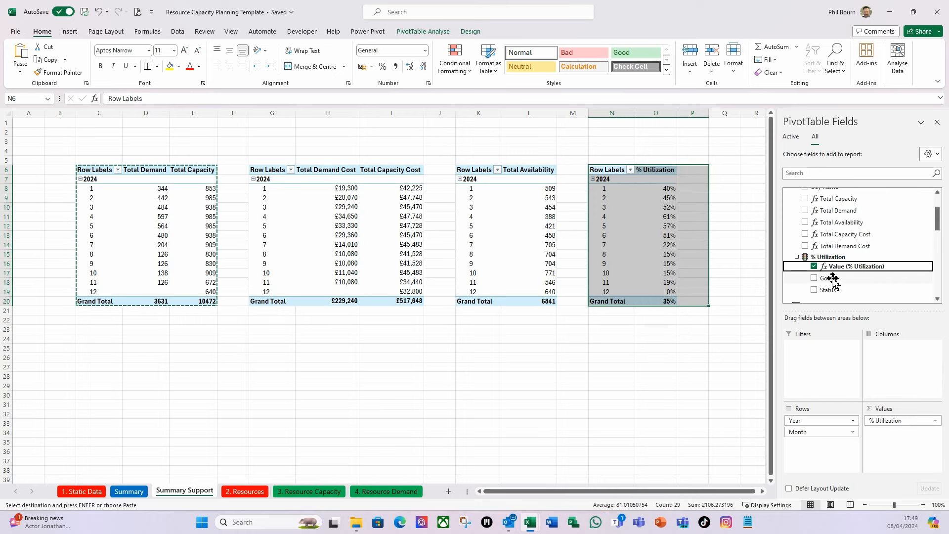
{"action": "left_click_drag", "start_coordinate": [826, 278], "coordinate": [913, 449]}
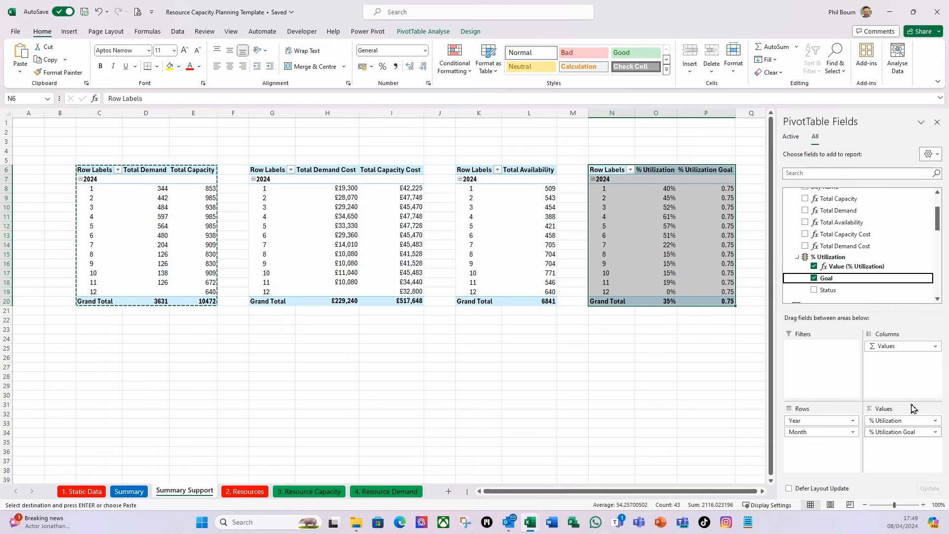
- Format the % Utilization Goal value field as Percentage with 0 decimal places
{"action": "left_click", "coordinate": [709, 193]}
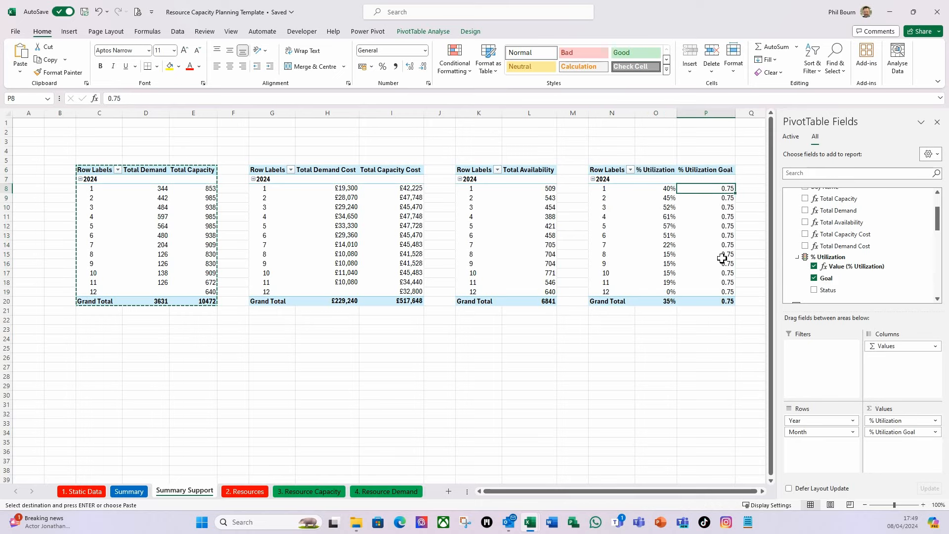
{"action": "right_click", "coordinate": [718, 188]}
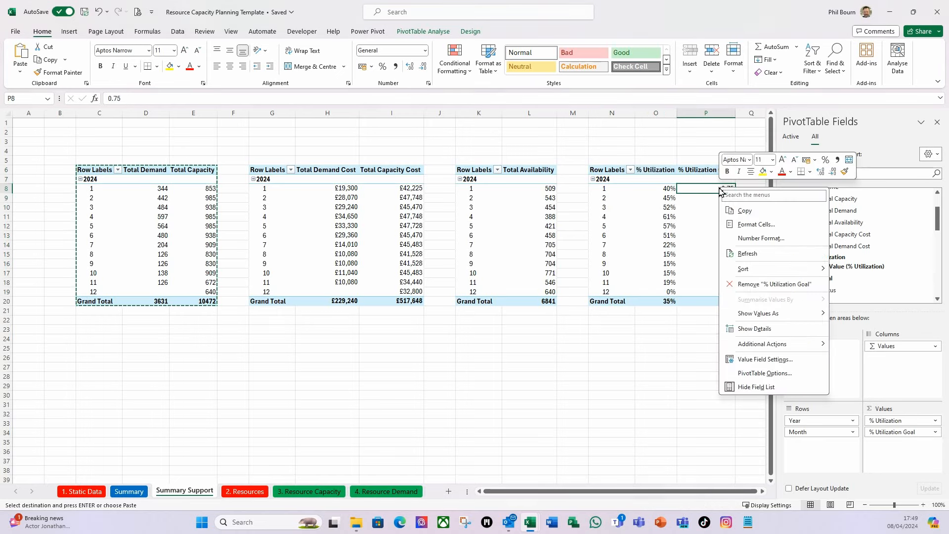
{"action": "left_click", "coordinate": [753, 360]}
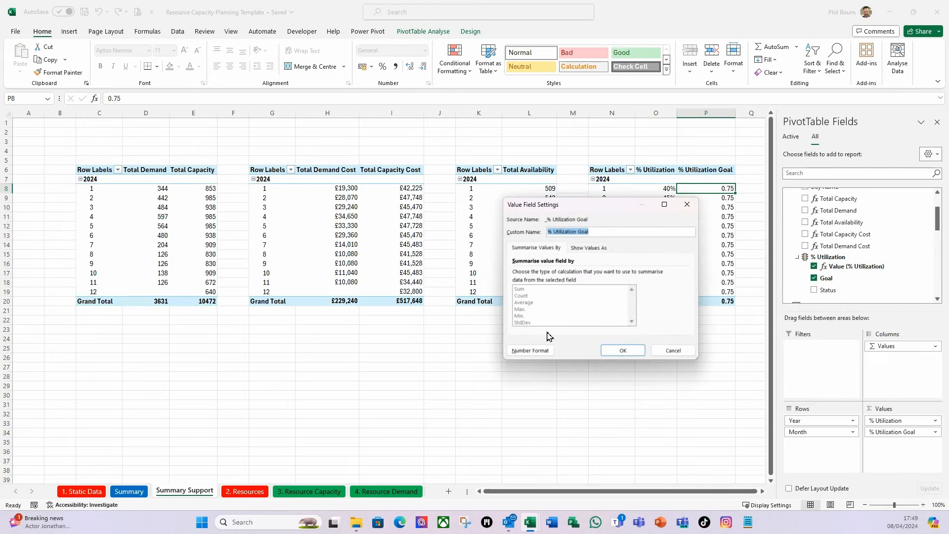
{"action": "left_click", "coordinate": [530, 350]}
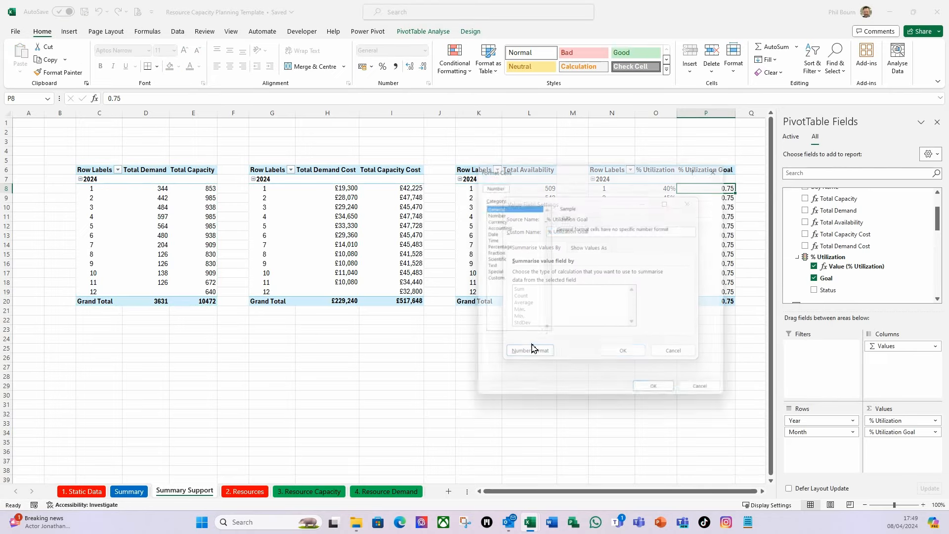
{"action": "left_click", "coordinate": [493, 244]}
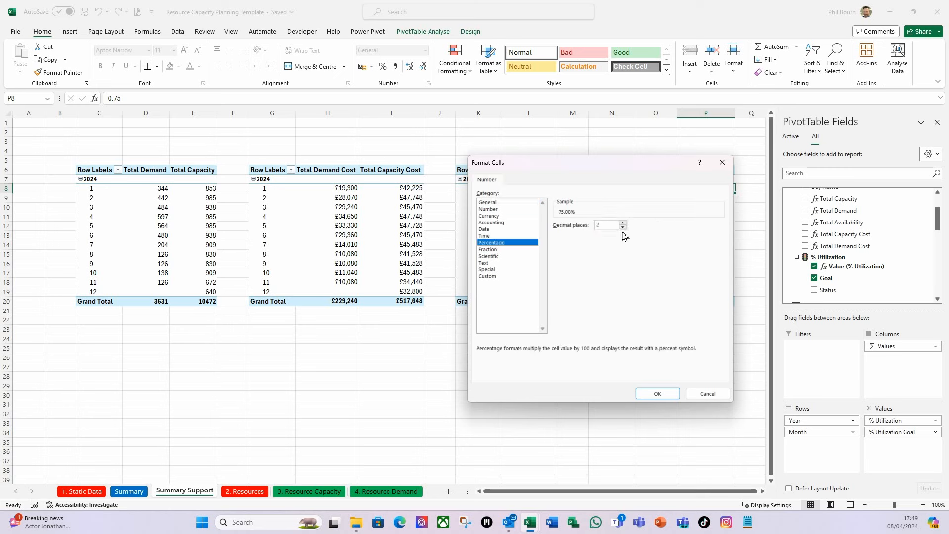
{"action": "left_click", "coordinate": [668, 395]}
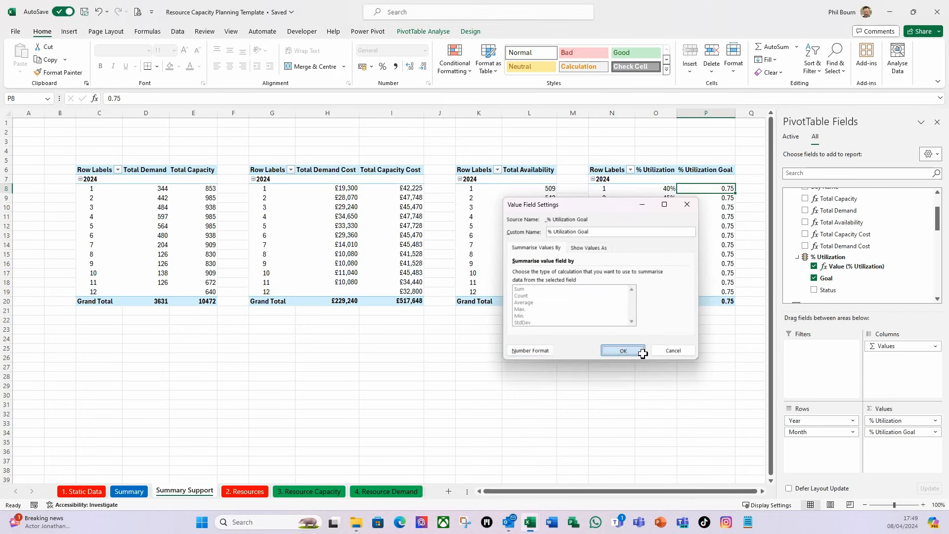
{"action": "left_click", "coordinate": [622, 350]}
{"action": "left_click", "coordinate": [680, 340]}
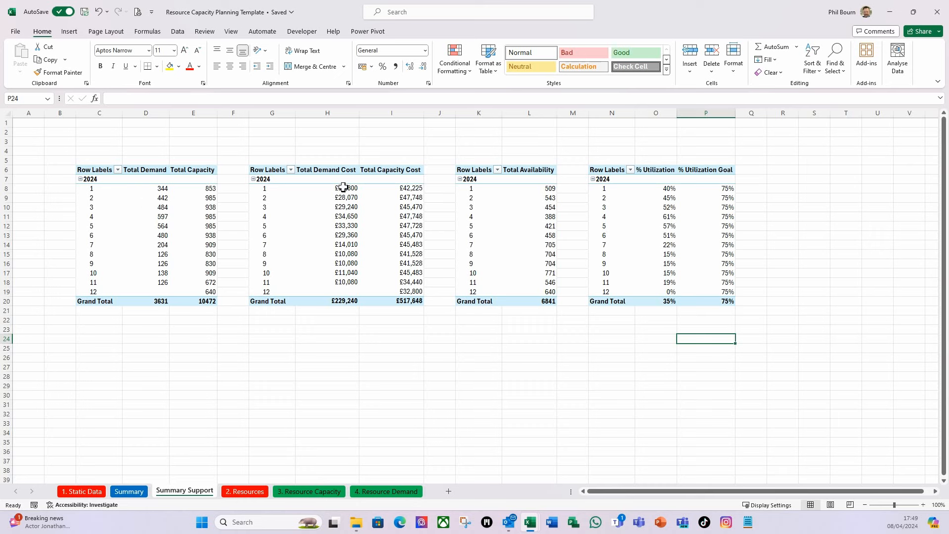
- Copy the demand and capacity PivotTable at C6 and paste it at cell R3
{"action": "left_click_drag", "start_coordinate": [85, 172], "coordinate": [204, 298]}
{"action": "key", "text": "ctrl+c"}
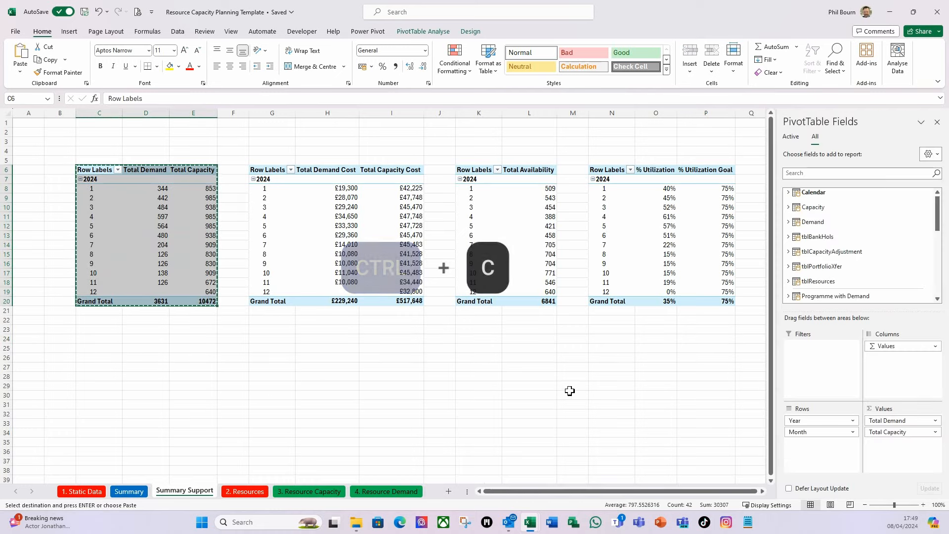
{"action": "scroll", "coordinate": [760, 497], "scroll_direction": "right", "scroll_amount": 5}
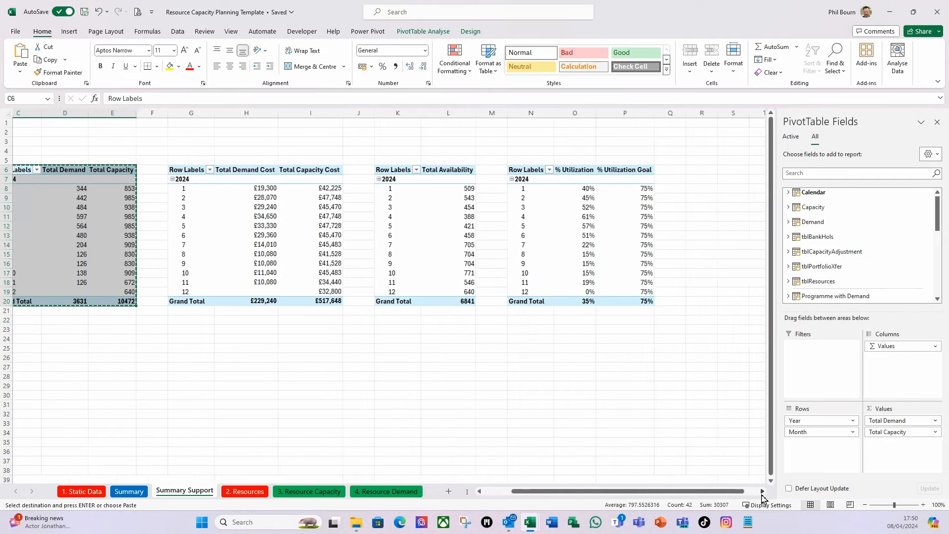
{"action": "left_click", "coordinate": [584, 143]}
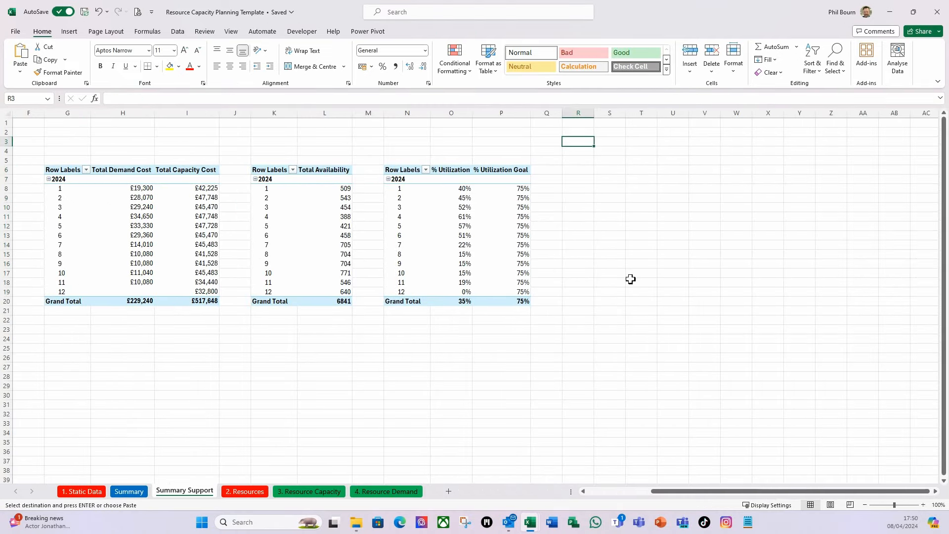
{"action": "key", "text": "ctrl+v"}
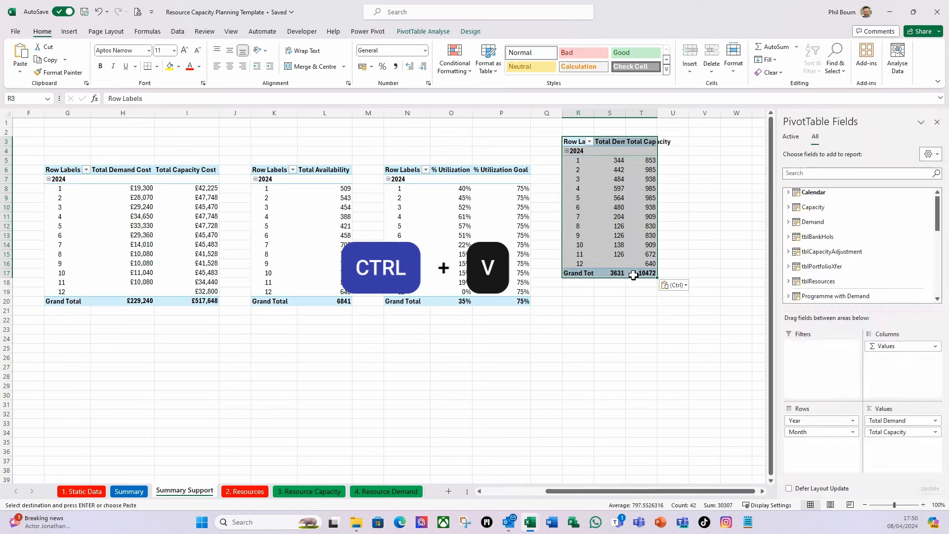
- Remove Year and Month from the rows of the PivotTable at R3, leaving only the total values
{"action": "left_click_drag", "start_coordinate": [815, 420], "coordinate": [898, 239]}
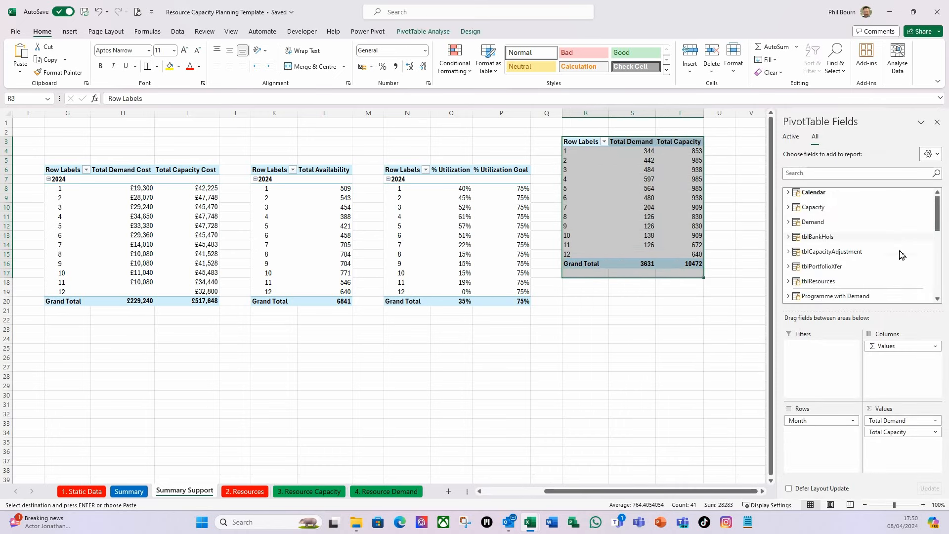
{"action": "left_click_drag", "start_coordinate": [824, 422], "coordinate": [897, 239]}
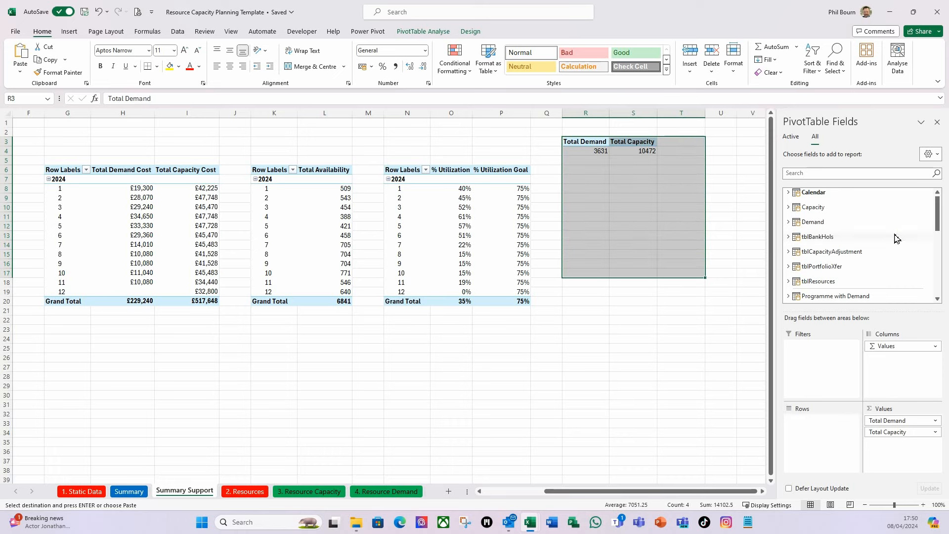
{"action": "left_click", "coordinate": [599, 188]}
{"action": "left_click", "coordinate": [598, 152]}
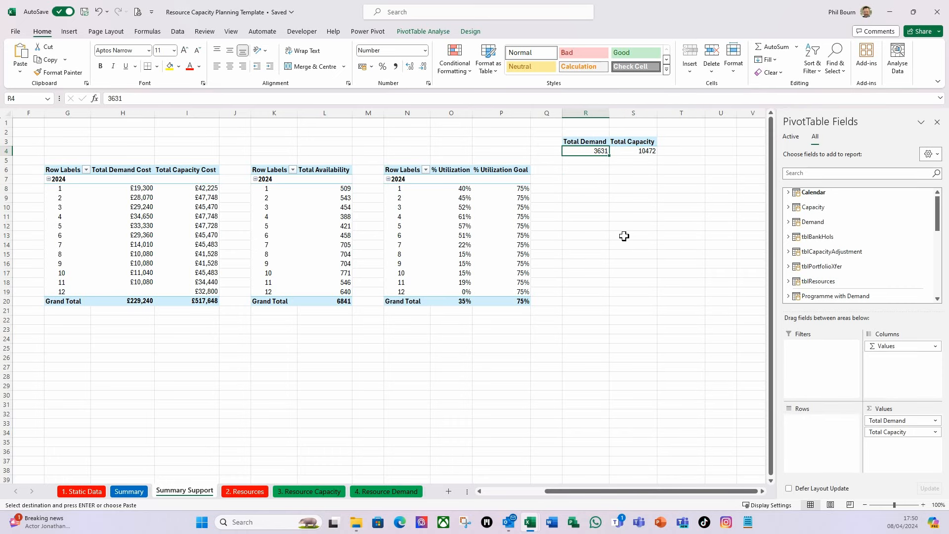
- Rename the % Utilization PivotTable at N6 as PvtSumUtilization
{"action": "left_click", "coordinate": [478, 197]}
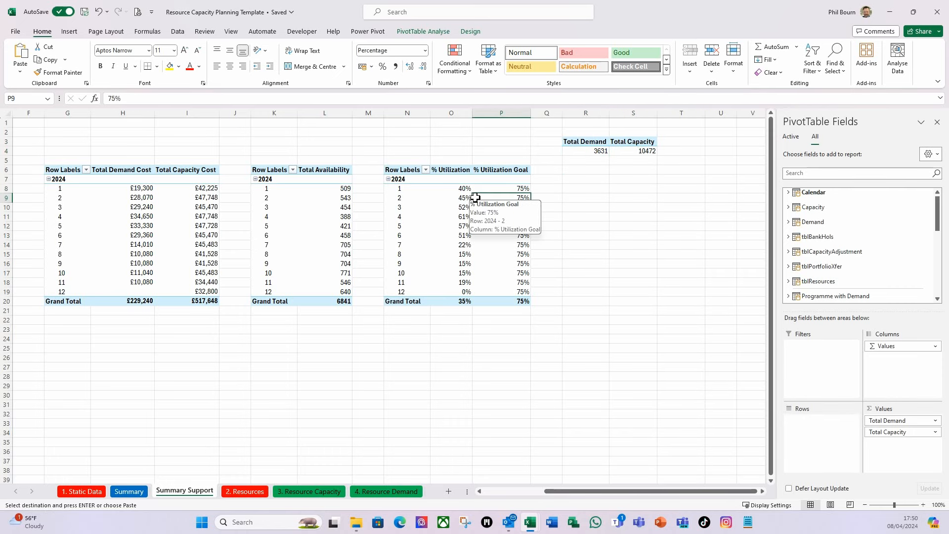
{"action": "left_click", "coordinate": [445, 189]}
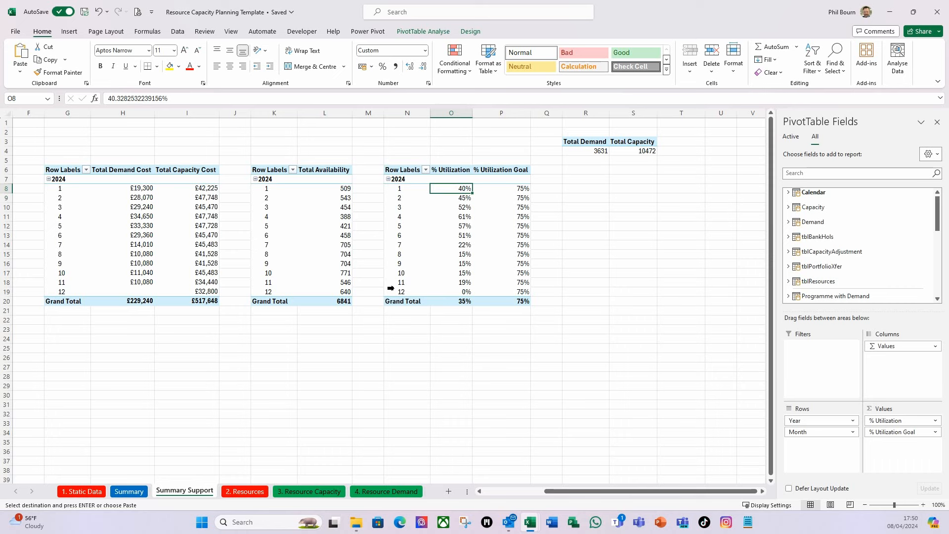
{"action": "left_click", "coordinate": [418, 31]}
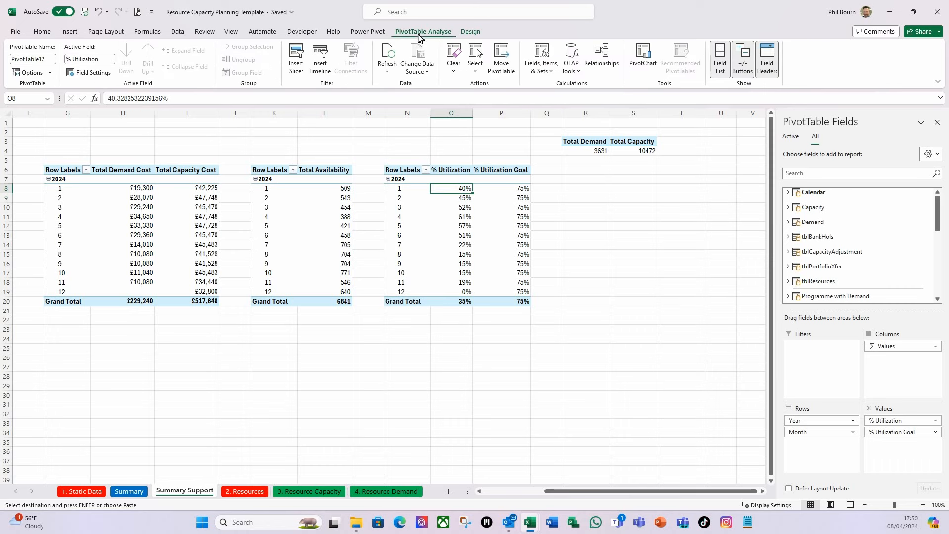
{"action": "left_click", "coordinate": [50, 61]}
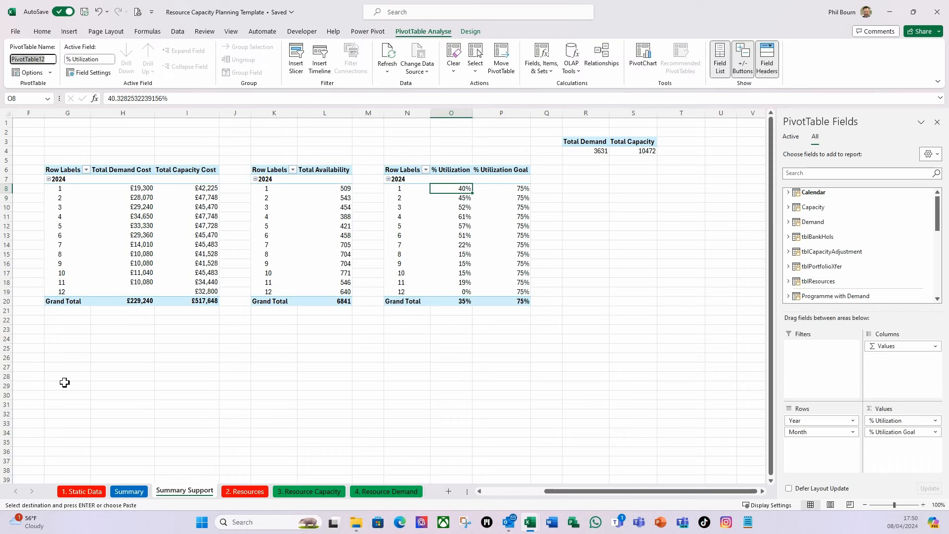
{"action": "type", "text": "PvtSumUtilizati"}
{"action": "type", "text": "on"}
{"action": "key", "text": "Return"}
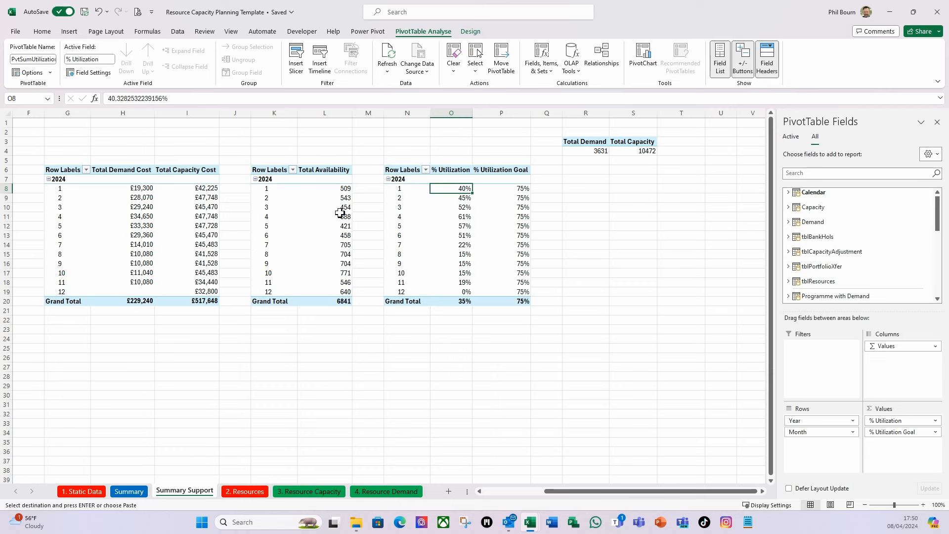
- Give the Total Demand and Total Capacity PivotTable at R3 a descriptive name ending in "Totals"
{"action": "left_click", "coordinate": [599, 151]}
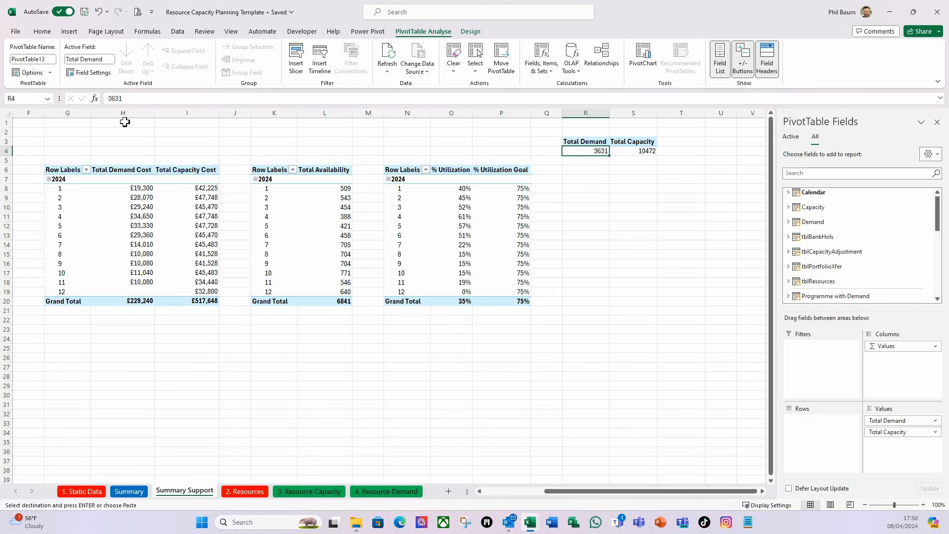
{"action": "left_click", "coordinate": [46, 60]}
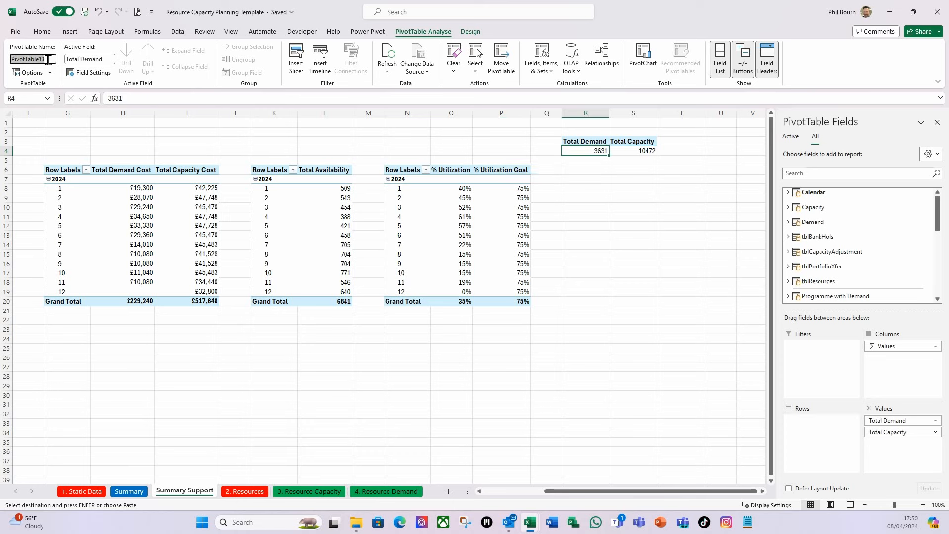
{"action": "type", "text": "P"}
{"action": "type", "text": "tasl"}
{"action": "key", "text": "BackSpace"}
{"action": "type", "text": "ls"}
{"action": "key", "text": "Return"}
{"action": "left_click", "coordinate": [351, 371]}
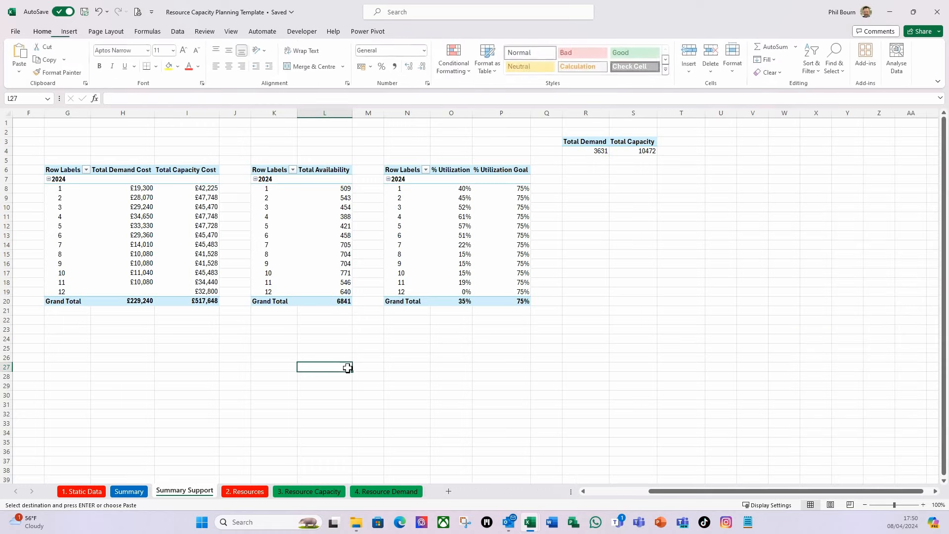
- Copy the demand cost and capacity cost PivotTable at G6 and paste it at cell U3
{"action": "left_click_drag", "start_coordinate": [59, 172], "coordinate": [209, 302]}
{"action": "key", "text": "ctrl+c"}
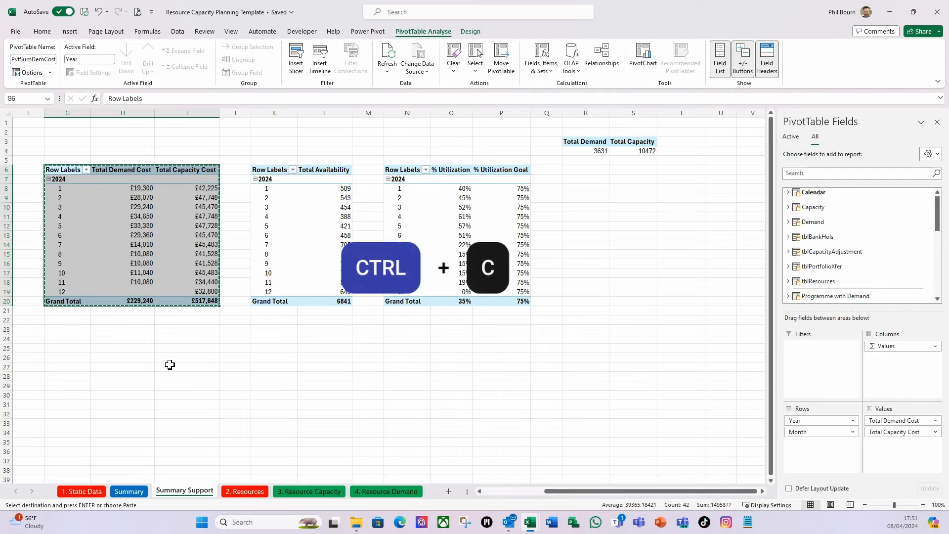
{"action": "left_click", "coordinate": [720, 141]}
{"action": "key", "text": "ctrl+v"}
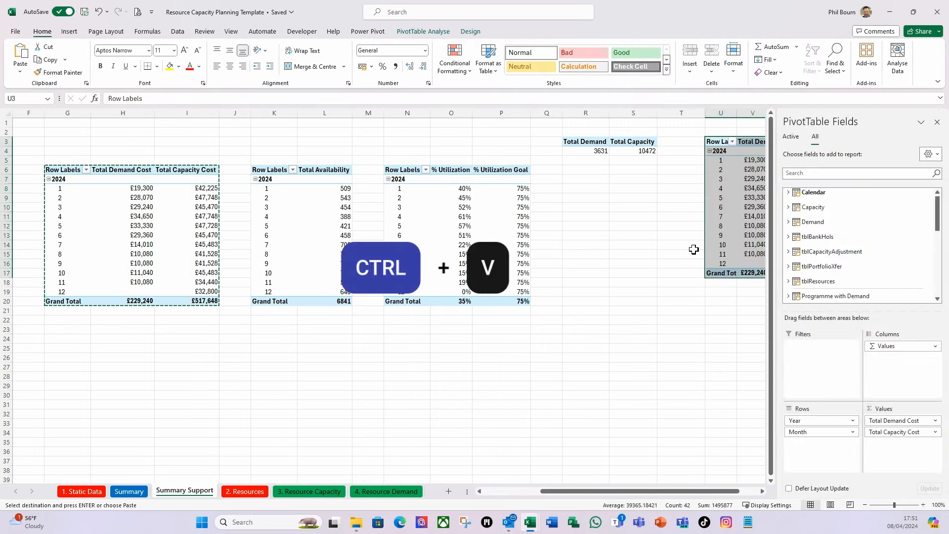
- Remove Year and Month from the rows of the cost PivotTable at U3 and close the field list
{"action": "left_click_drag", "start_coordinate": [816, 420], "coordinate": [890, 242]}
{"action": "left_click_drag", "start_coordinate": [835, 422], "coordinate": [811, 303]}
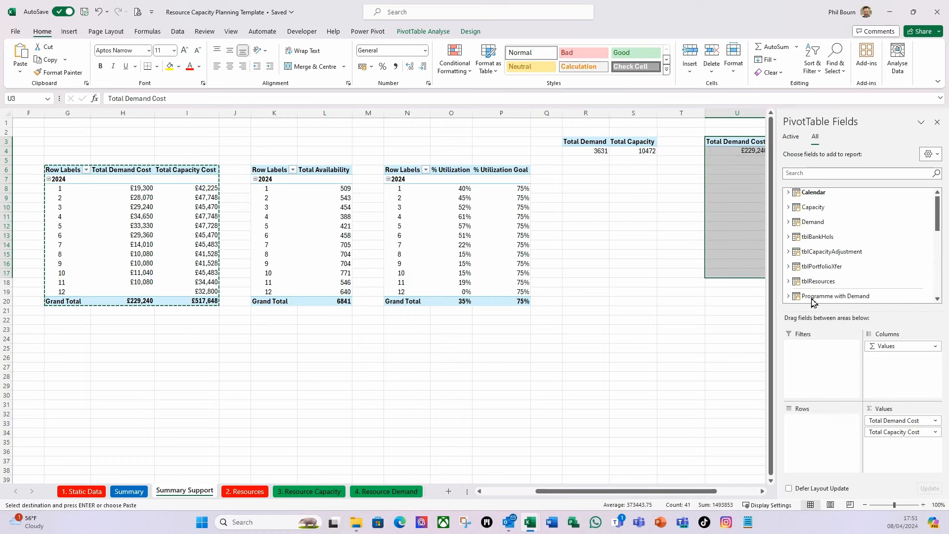
{"action": "left_click", "coordinate": [726, 151]}
{"action": "left_click", "coordinate": [935, 122]}
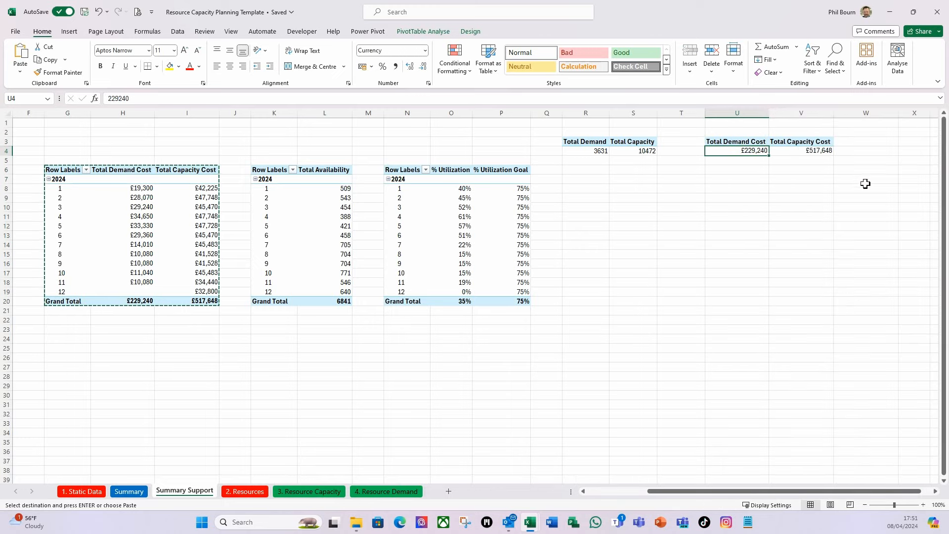
- Rename the Total Demand Cost and Total Capacity Cost PivotTable at U3 as PvtSumCostTotals
{"action": "left_click", "coordinate": [824, 151]}
{"action": "left_click", "coordinate": [748, 150]}
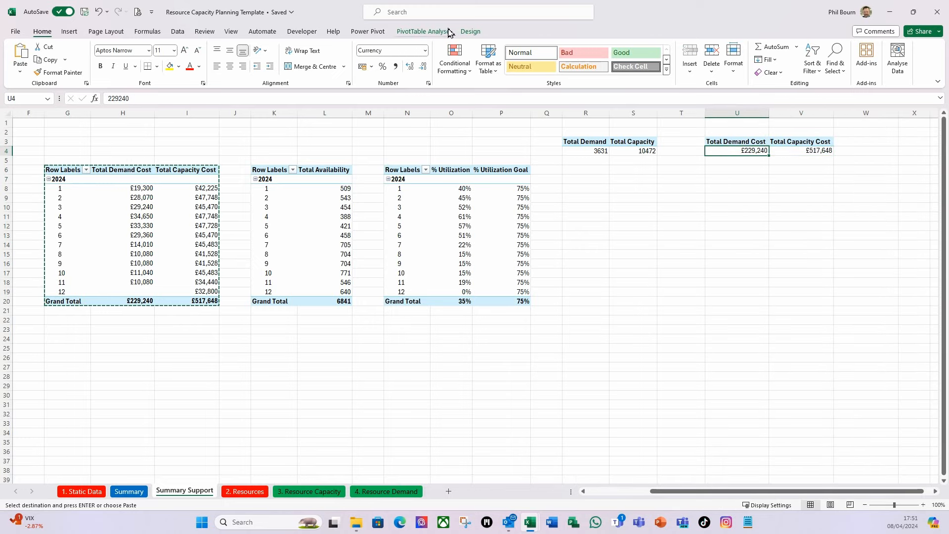
{"action": "left_click", "coordinate": [424, 31]}
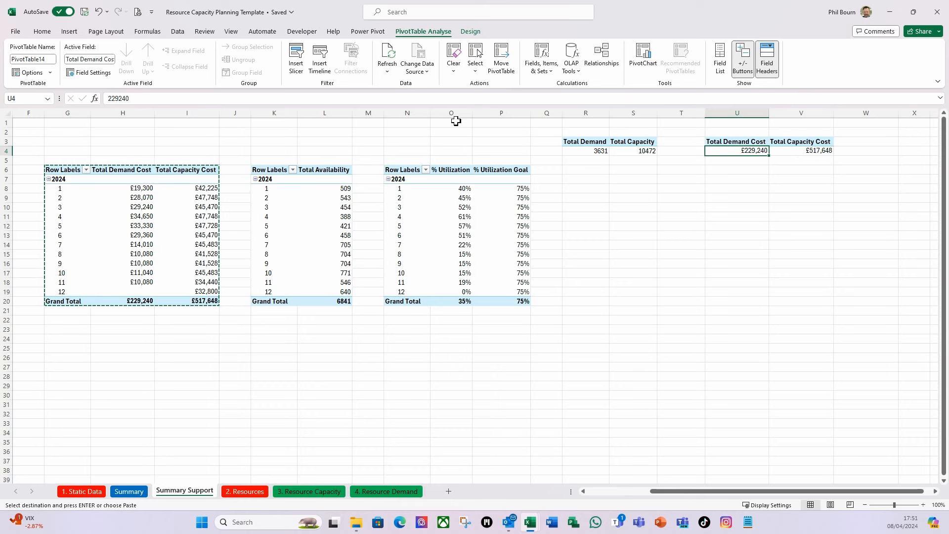
{"action": "left_click", "coordinate": [47, 59]}
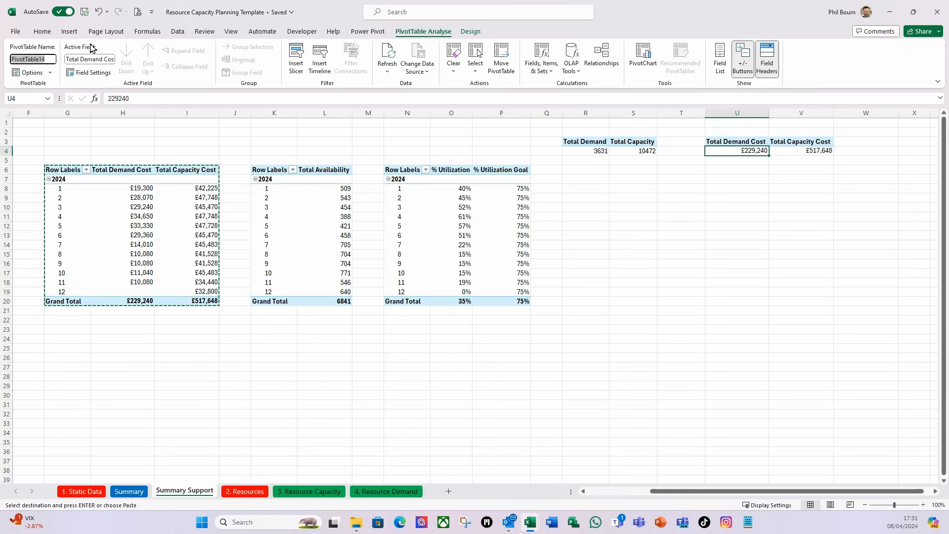
{"action": "type", "text": "P"}
{"action": "type", "text": "vtS"}
{"action": "type", "text": "ls"}
{"action": "key", "text": "Return"}
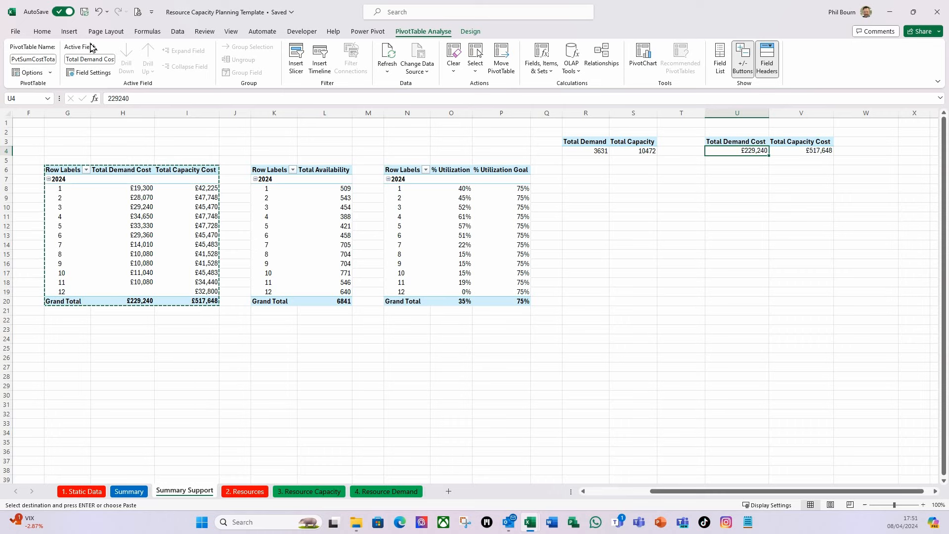
- Insert a new PivotTable from the Data Model at cell R7 of the Summary Support sheet
{"action": "left_click", "coordinate": [583, 190]}
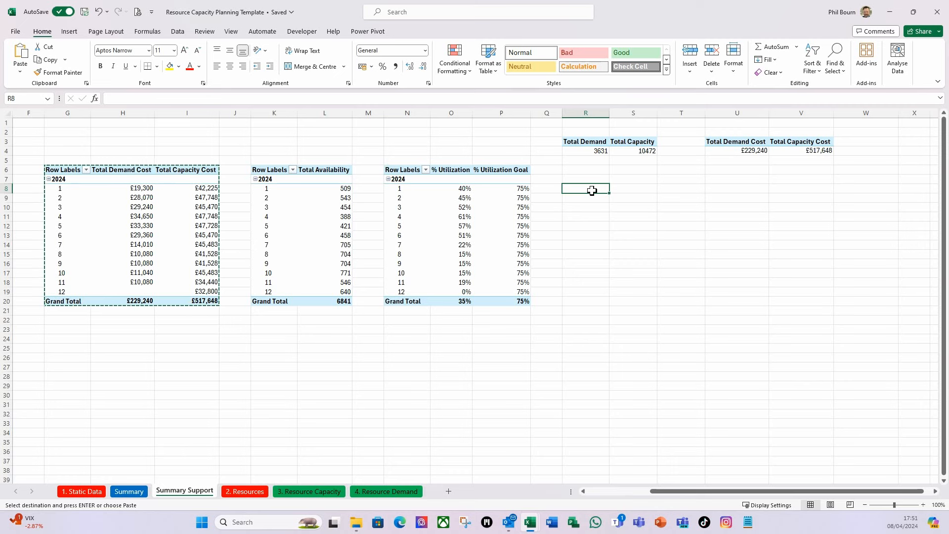
{"action": "left_click", "coordinate": [598, 180]}
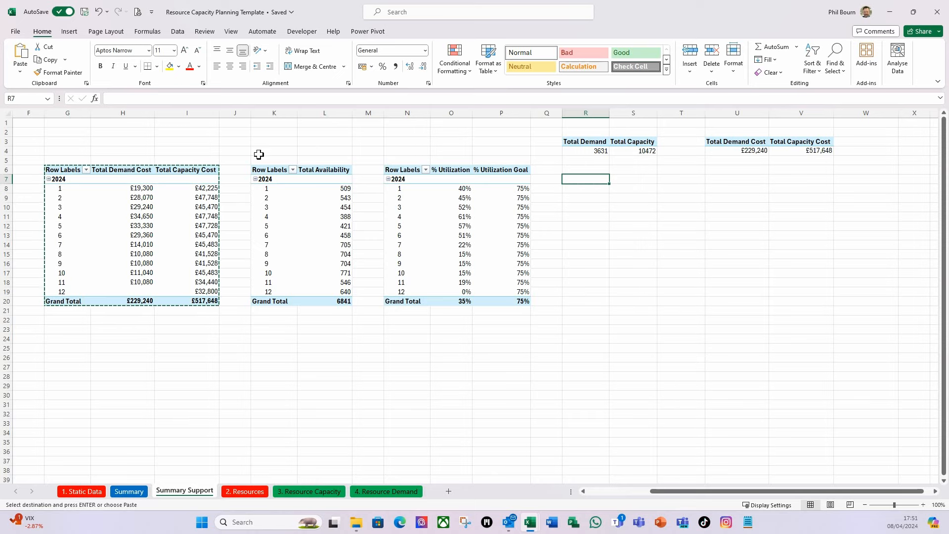
{"action": "left_click", "coordinate": [68, 31]}
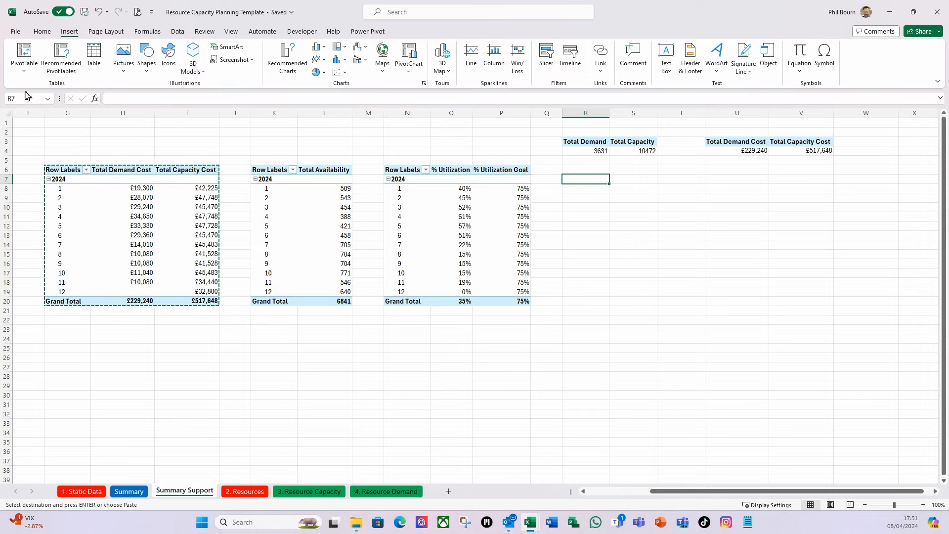
{"action": "left_click", "coordinate": [24, 71]}
{"action": "left_click", "coordinate": [51, 114]}
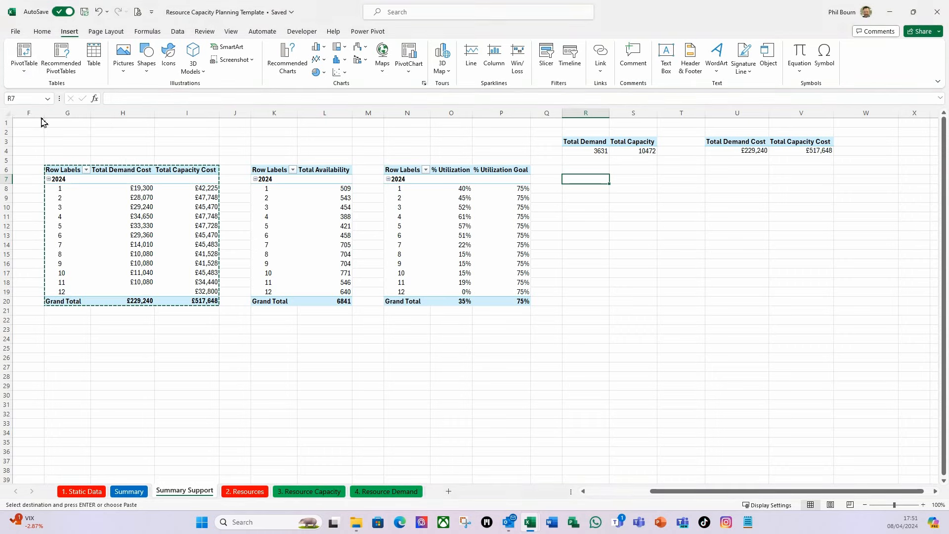
{"action": "left_click", "coordinate": [496, 246]}
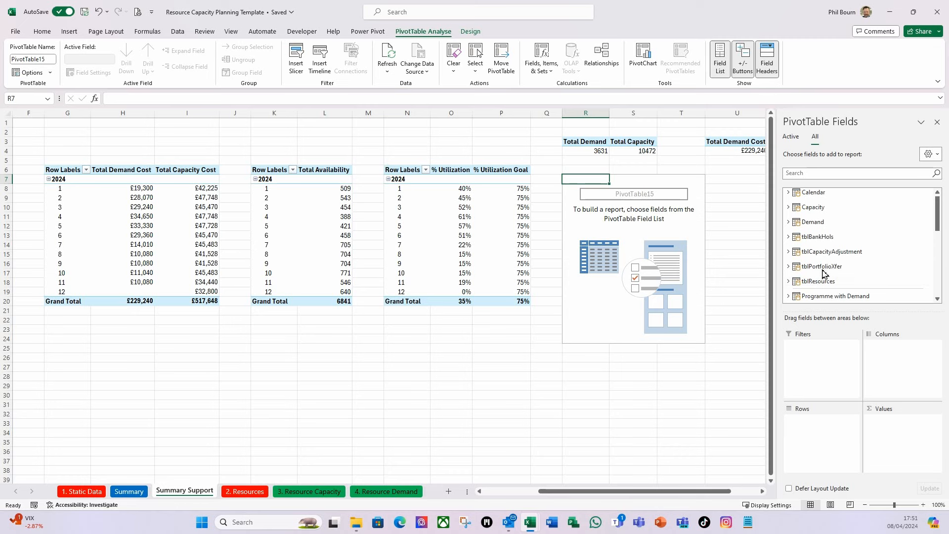
- Add Programme, Project and Resource from their 'with Demand' tables as count values to the PivotTable at R7 and close the field list
{"action": "scroll", "coordinate": [820, 276], "scroll_direction": "down", "scroll_amount": 1}
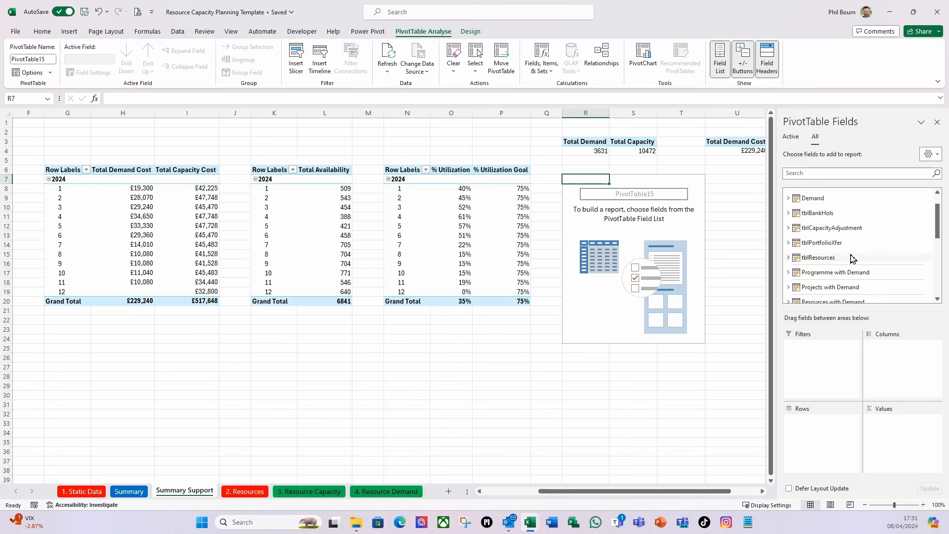
{"action": "left_click", "coordinate": [787, 273]}
{"action": "left_click_drag", "start_coordinate": [824, 281], "coordinate": [908, 445]}
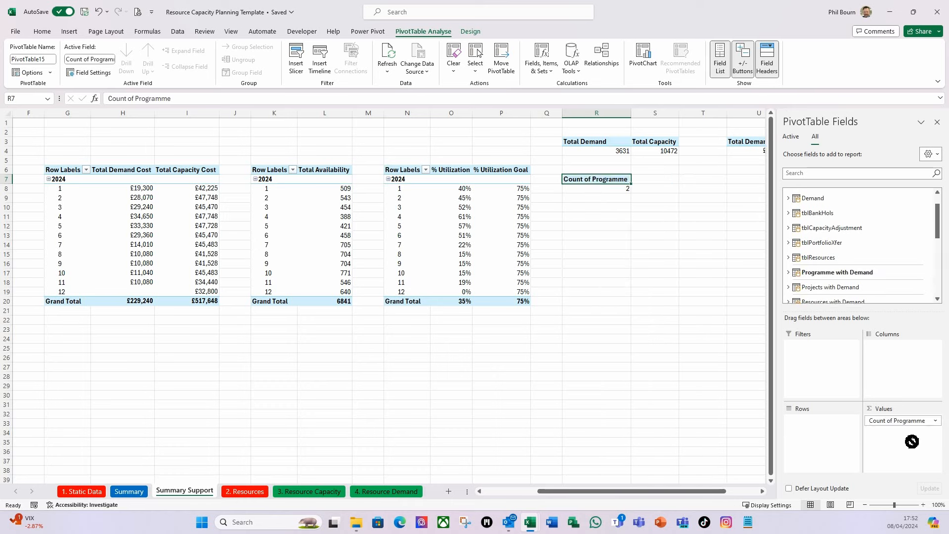
{"action": "left_click", "coordinate": [788, 288]}
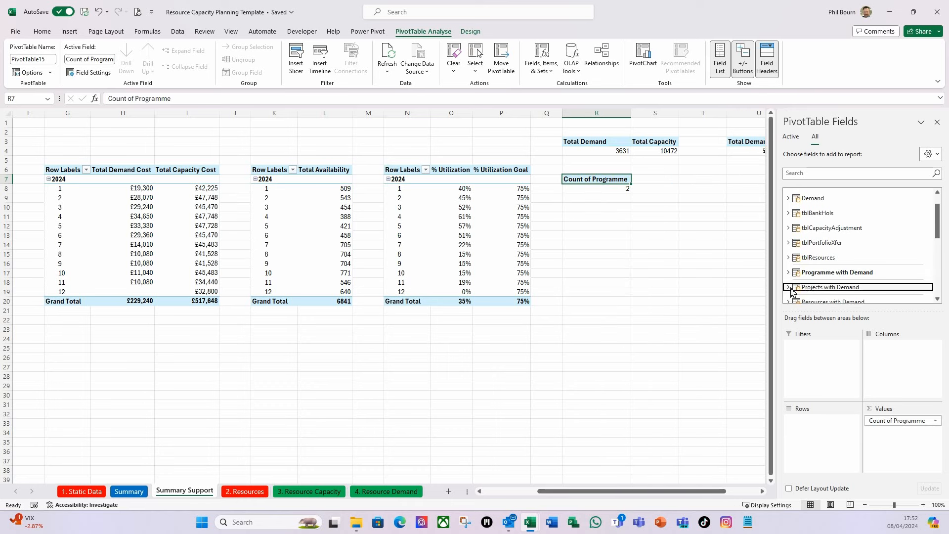
{"action": "left_click_drag", "start_coordinate": [828, 297], "coordinate": [930, 461]}
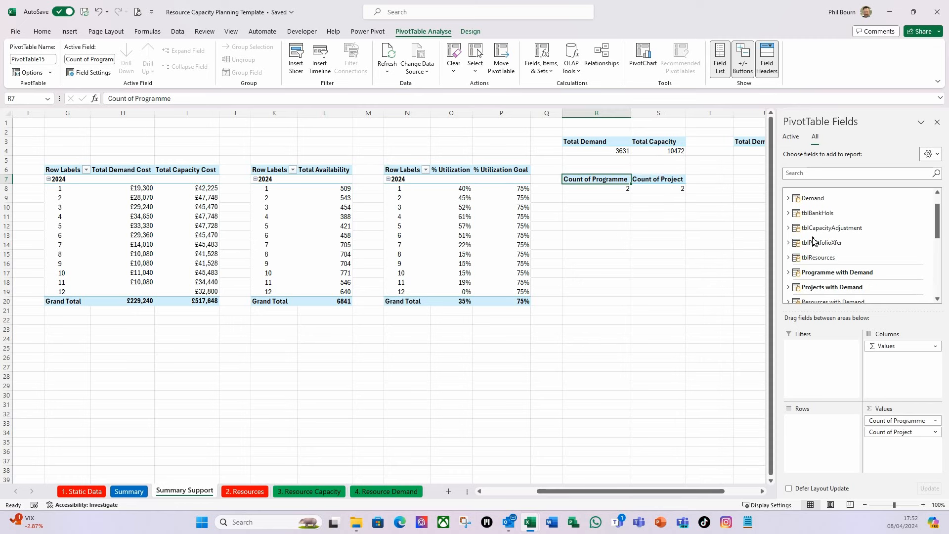
{"action": "scroll", "coordinate": [813, 242], "scroll_direction": "down", "scroll_amount": 1}
{"action": "left_click", "coordinate": [788, 279]}
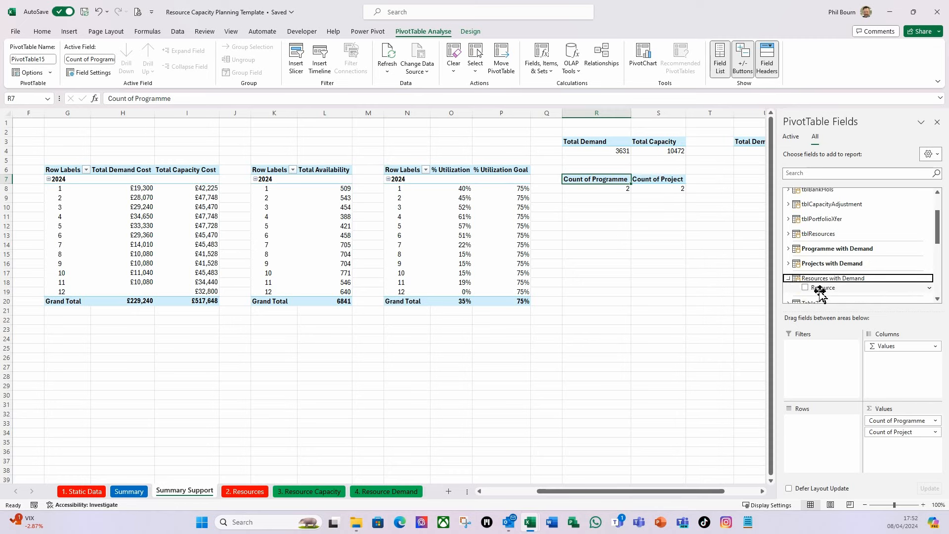
{"action": "left_click_drag", "start_coordinate": [820, 287], "coordinate": [920, 468]}
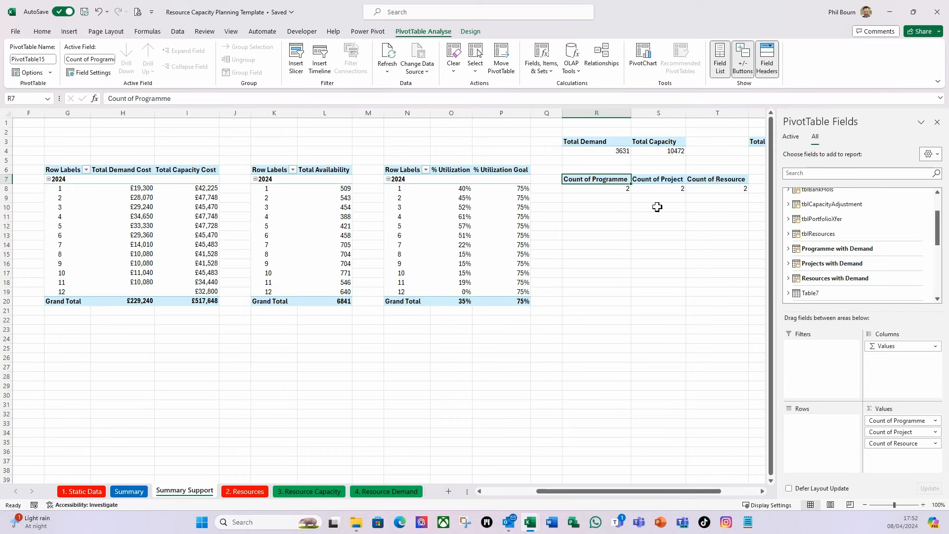
{"action": "left_click", "coordinate": [936, 122]}
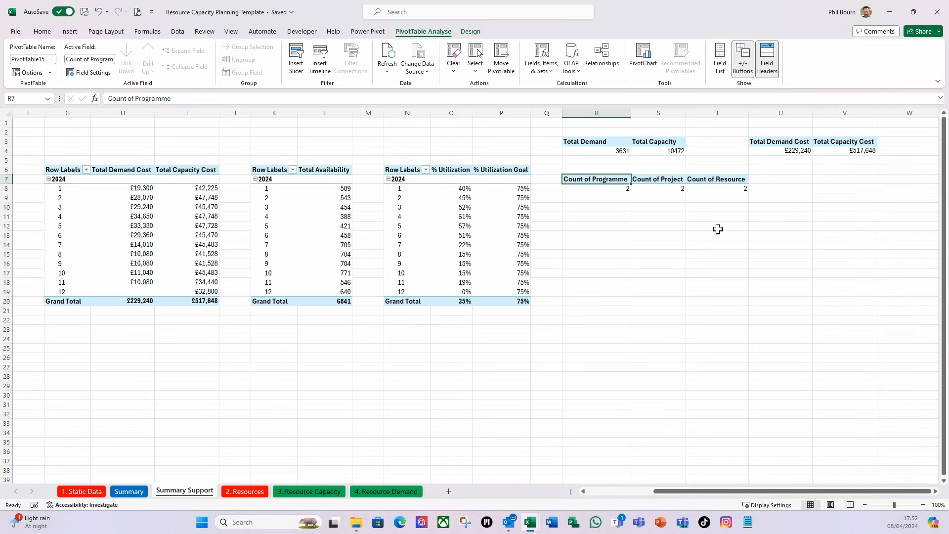
{"action": "left_click", "coordinate": [718, 226]}
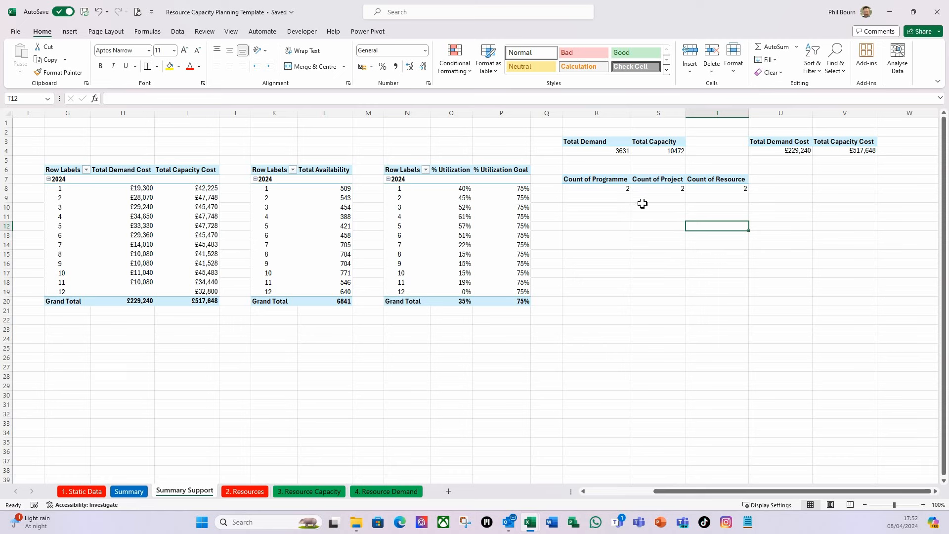
{"action": "left_click", "coordinate": [618, 246]}
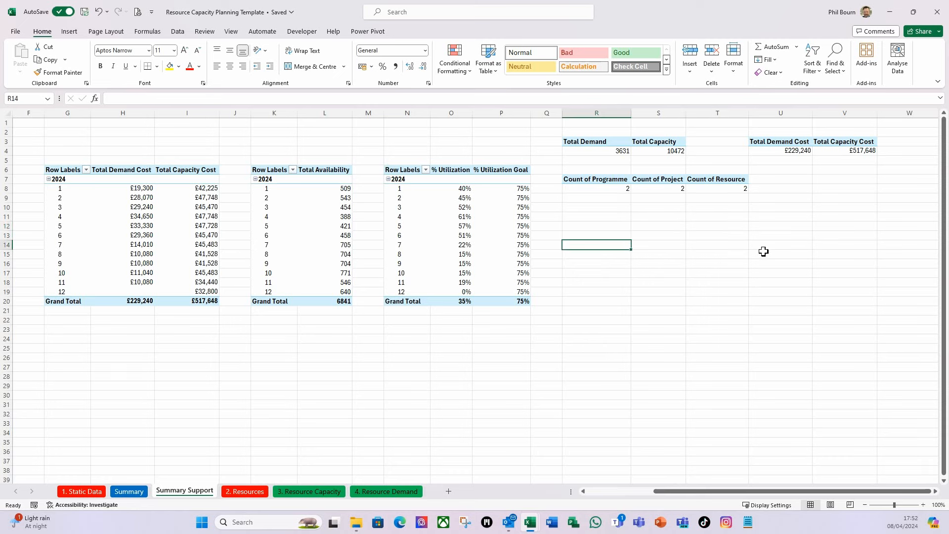
- Insert a clustered column PivotChart based on the monthly Total Demand and Total Capacity PivotTable at C6
{"action": "left_click_drag", "start_coordinate": [666, 496], "coordinate": [599, 495]}
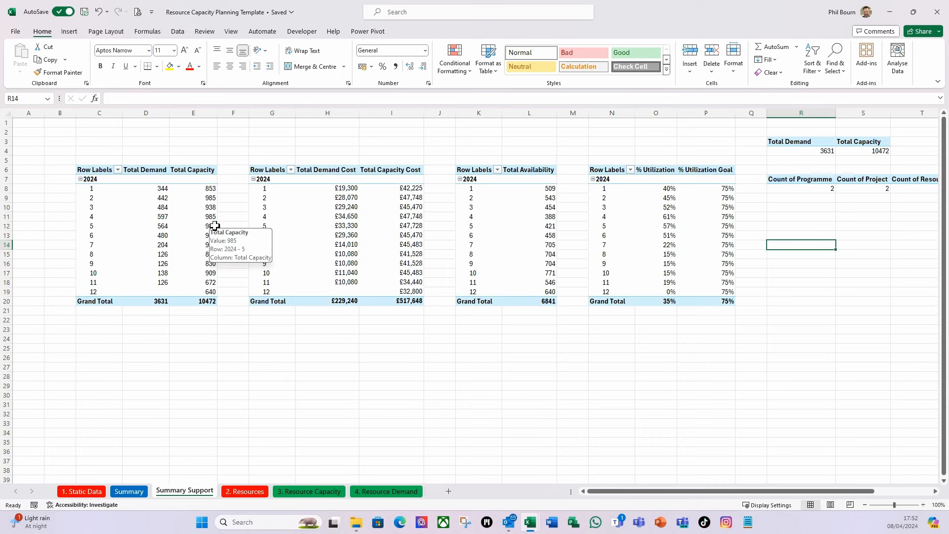
{"action": "left_click", "coordinate": [161, 218]}
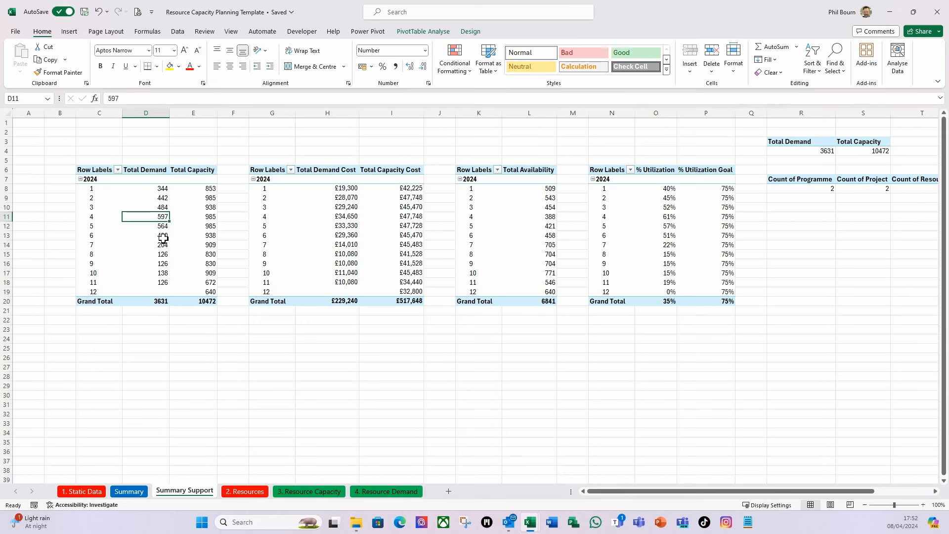
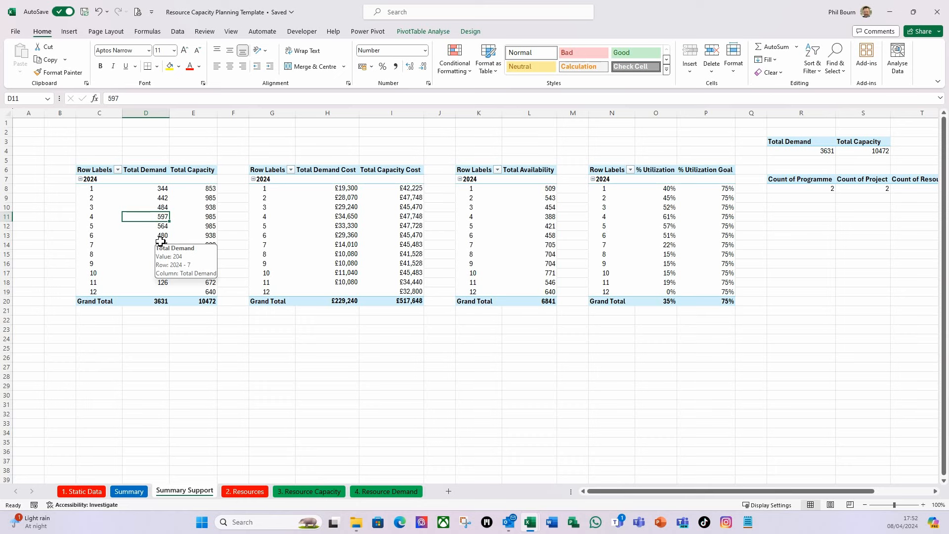
{"action": "left_click", "coordinate": [204, 394]}
{"action": "left_click", "coordinate": [183, 267]}
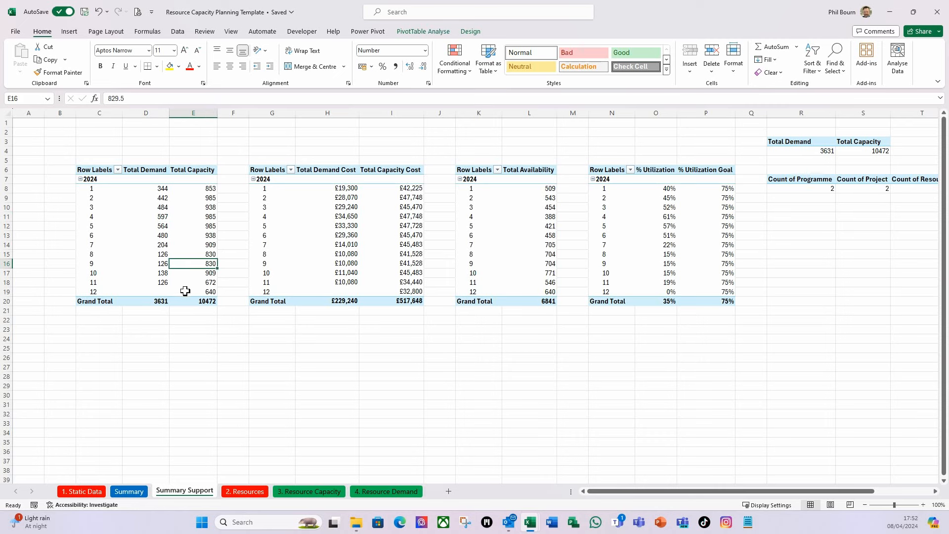
{"action": "left_click", "coordinate": [133, 235]}
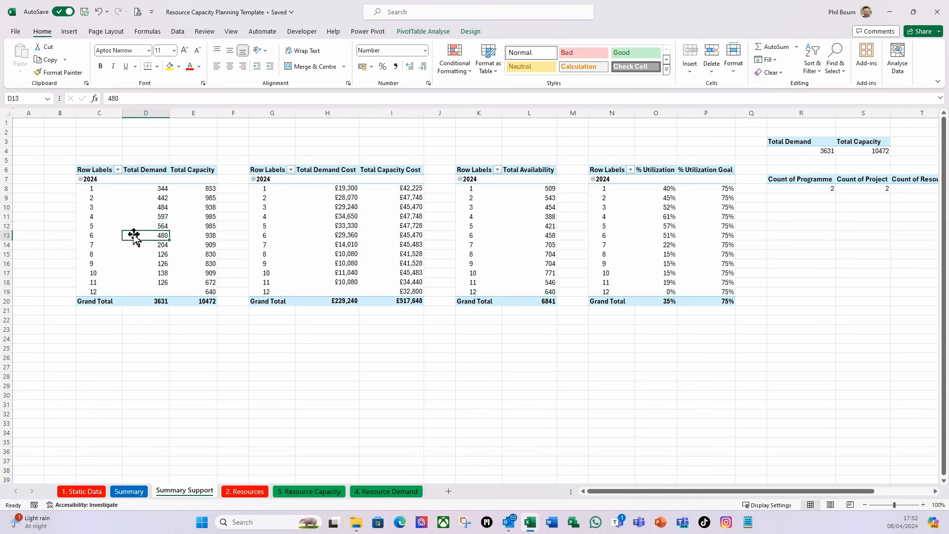
{"action": "left_click", "coordinate": [70, 32]}
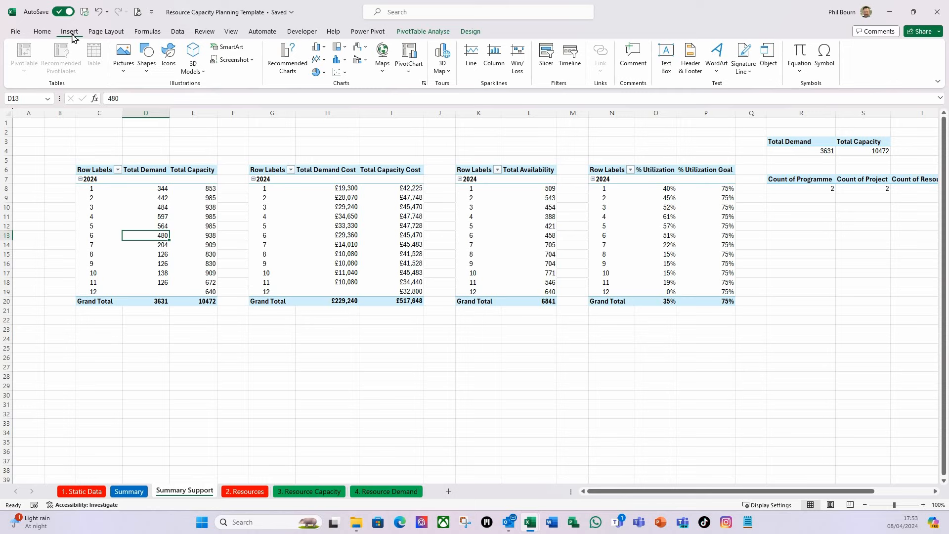
{"action": "left_click", "coordinate": [318, 47]}
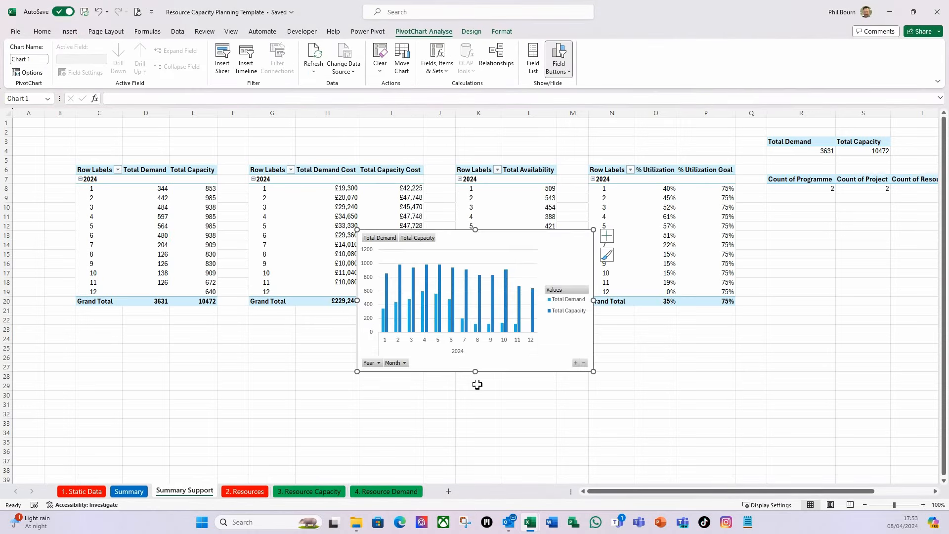
- Enlarge the demand and capacity PivotChart to span about columns F to N and hide all its field buttons
{"action": "left_click_drag", "start_coordinate": [357, 229], "coordinate": [218, 150]}
{"action": "left_click_drag", "start_coordinate": [593, 374], "coordinate": [640, 432]}
{"action": "right_click", "coordinate": [247, 160]}
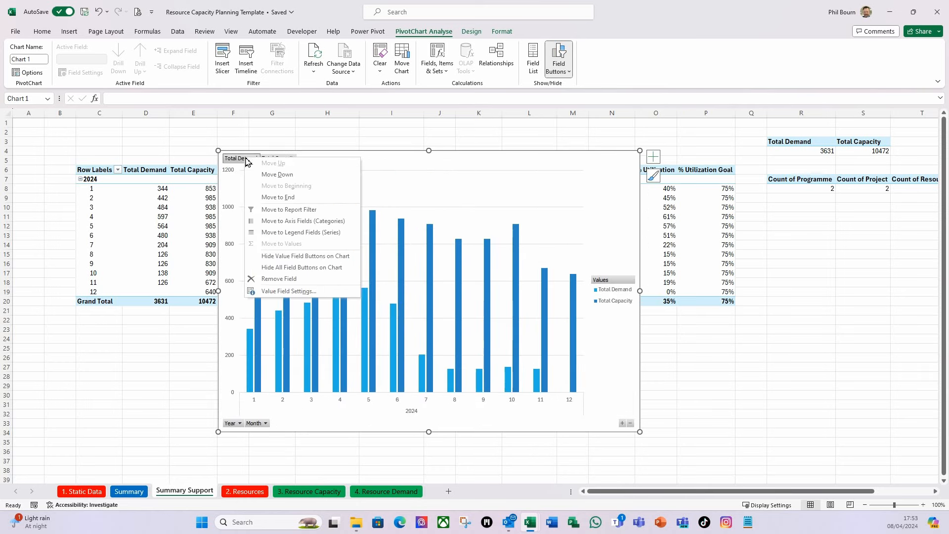
{"action": "left_click", "coordinate": [303, 268]}
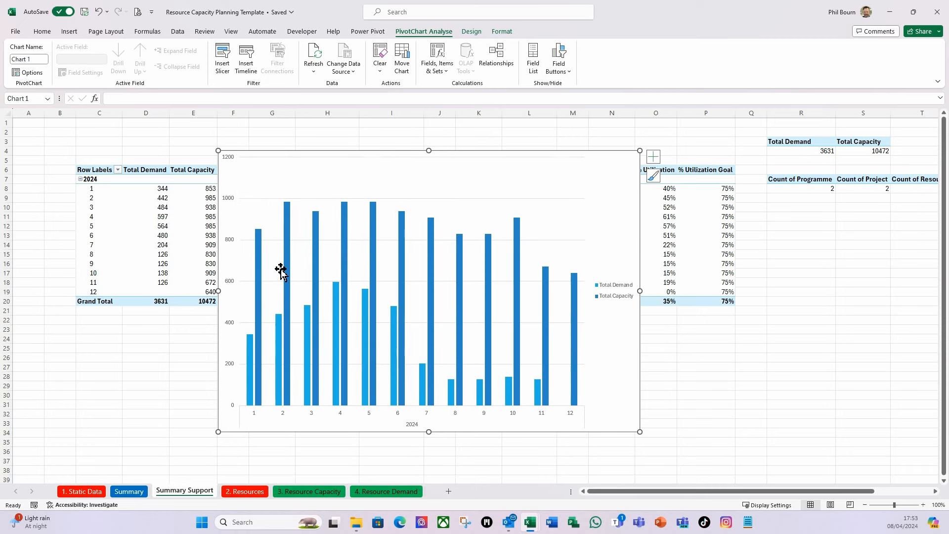
- Set the Total Capacity series overlap to 100% and its gap width to 50%
{"action": "left_click", "coordinate": [260, 253]}
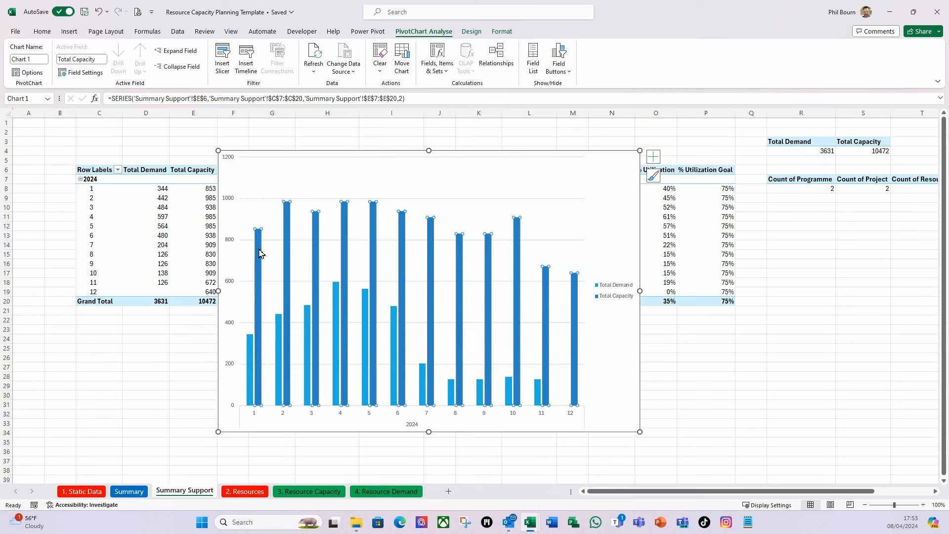
{"action": "key", "text": "ctrl+1"}
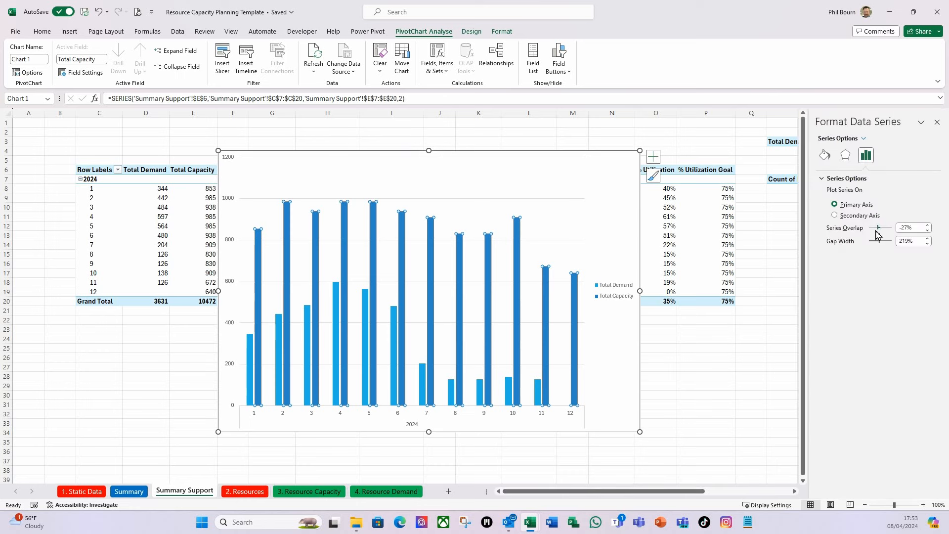
{"action": "left_click_drag", "start_coordinate": [879, 228], "coordinate": [891, 227]}
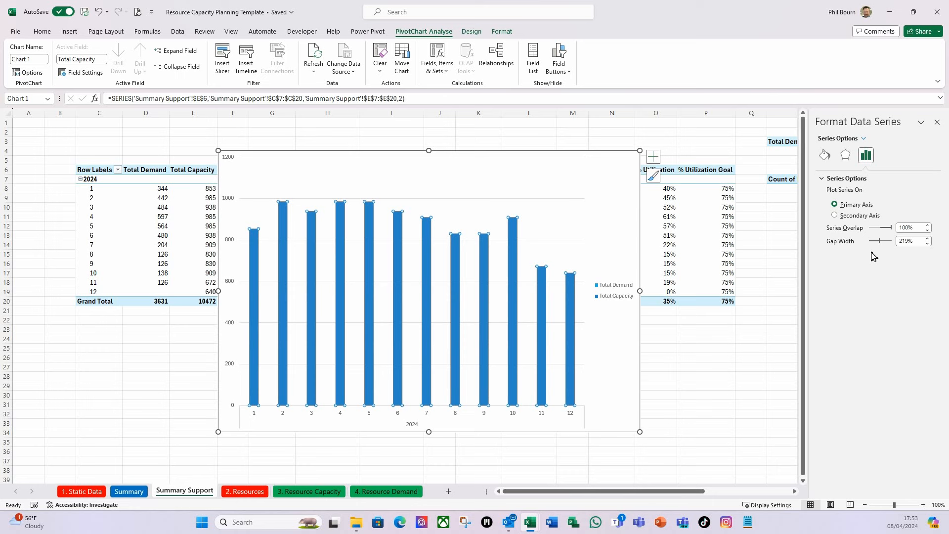
{"action": "left_click_drag", "start_coordinate": [919, 243], "coordinate": [883, 243]}
{"action": "key", "text": "Return"}
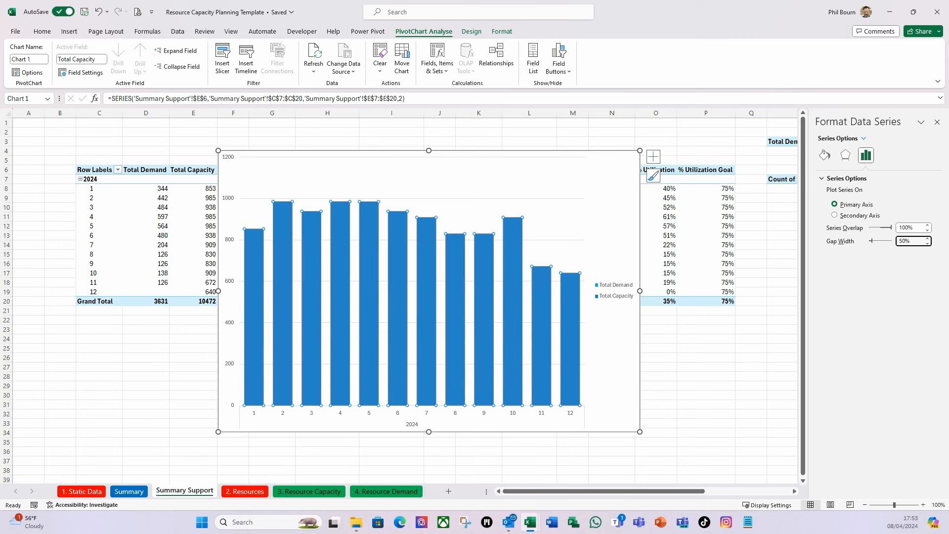
- Set the Total Capacity columns to no fill
{"action": "left_click", "coordinate": [825, 155]}
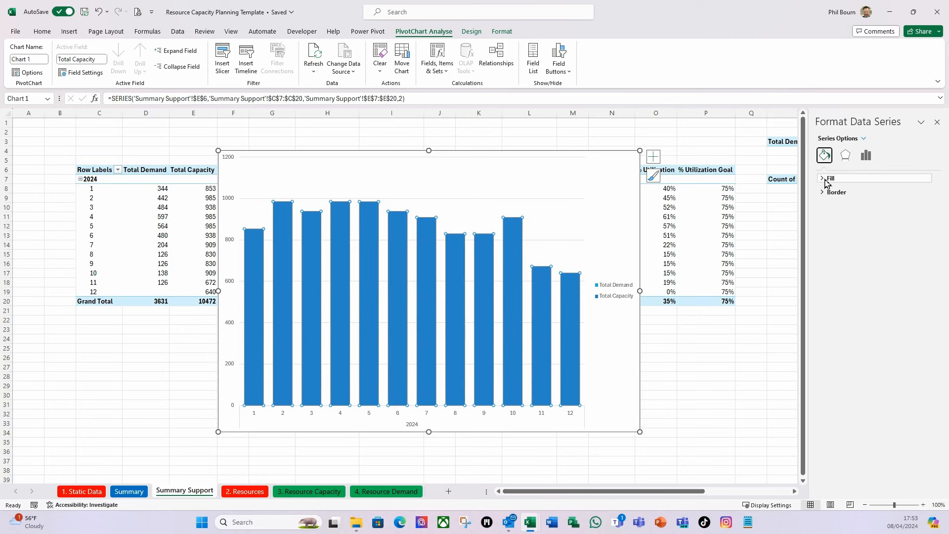
{"action": "left_click", "coordinate": [885, 178]}
{"action": "left_click", "coordinate": [830, 194]}
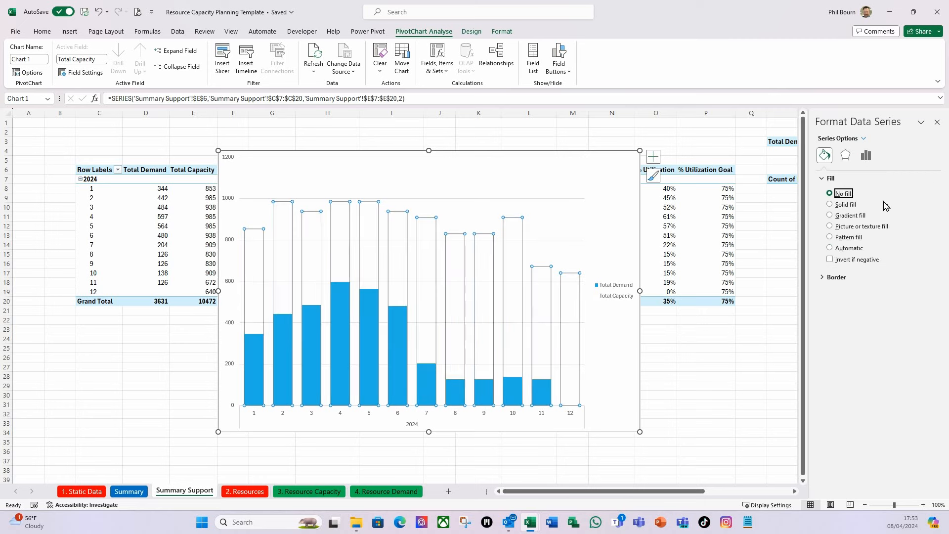
- Give the Total Capacity columns a solid dark blue border 2 pt wide and close the series formatting pane
{"action": "left_click", "coordinate": [835, 278]}
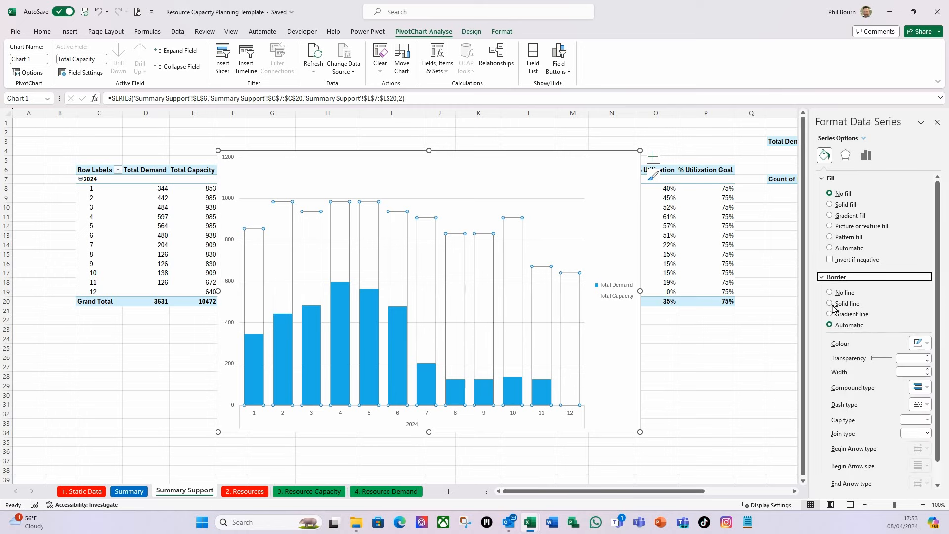
{"action": "left_click", "coordinate": [834, 304]}
{"action": "left_click", "coordinate": [929, 346]}
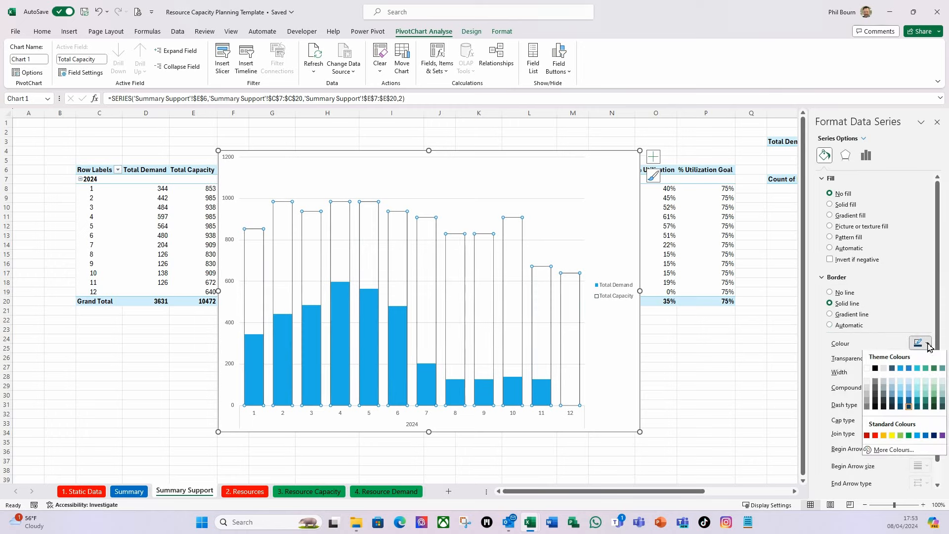
{"action": "left_click", "coordinate": [908, 412]}
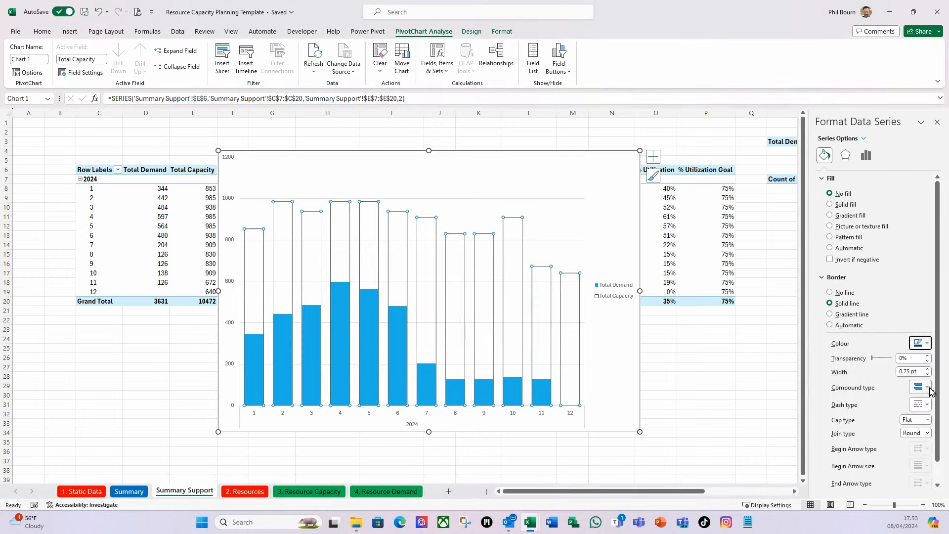
{"action": "left_click", "coordinate": [927, 369]}
{"action": "left_click", "coordinate": [927, 369]}
{"action": "left_click", "coordinate": [927, 369]}
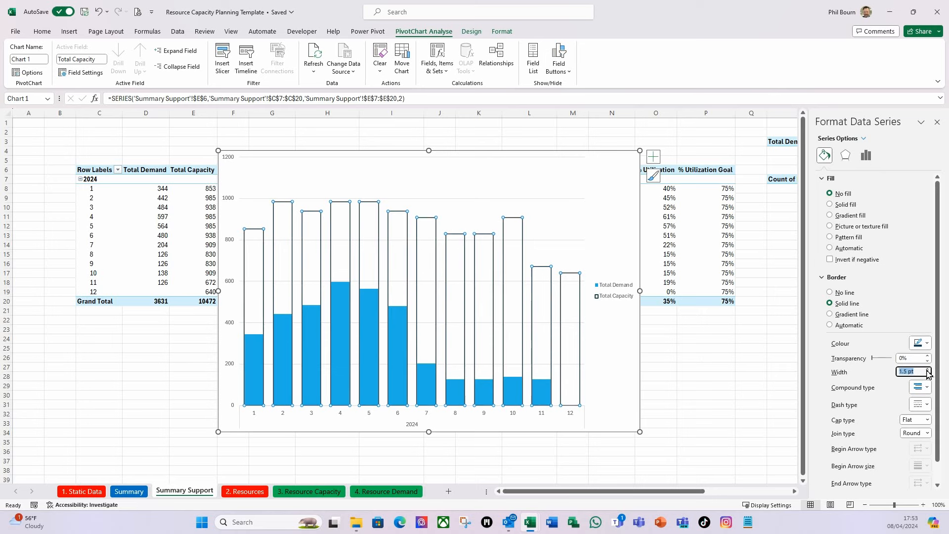
{"action": "left_click", "coordinate": [927, 369]}
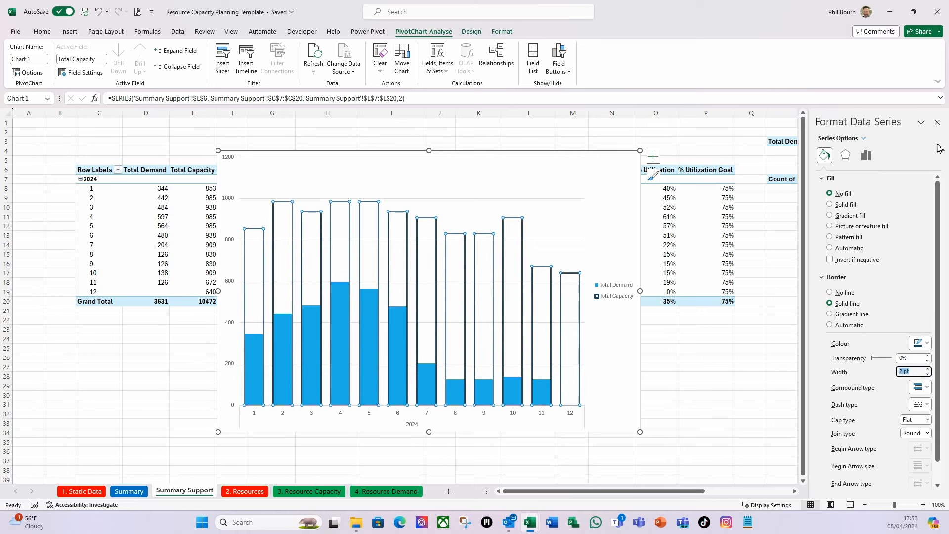
{"action": "left_click", "coordinate": [936, 123]}
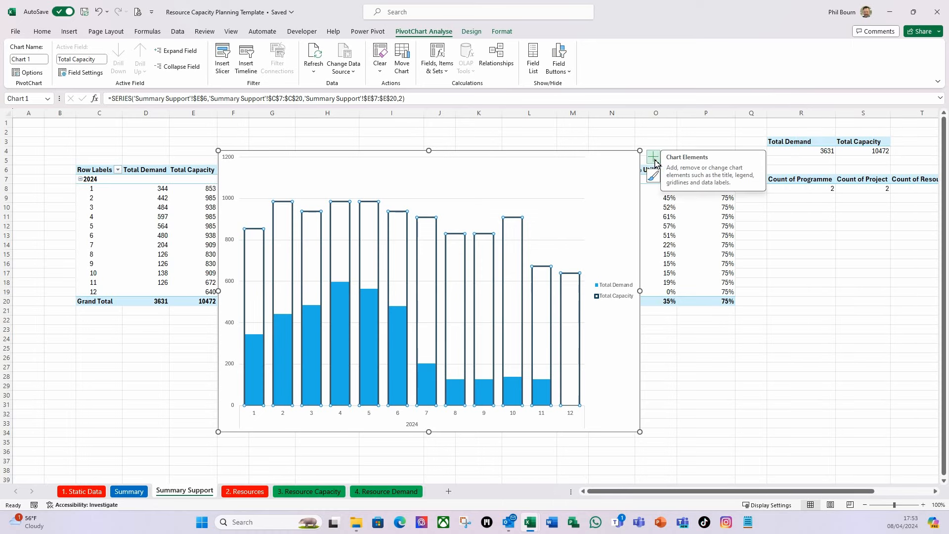
- Add a chart title to the demand and capacity chart and place its legend at the top
{"action": "left_click", "coordinate": [653, 158]}
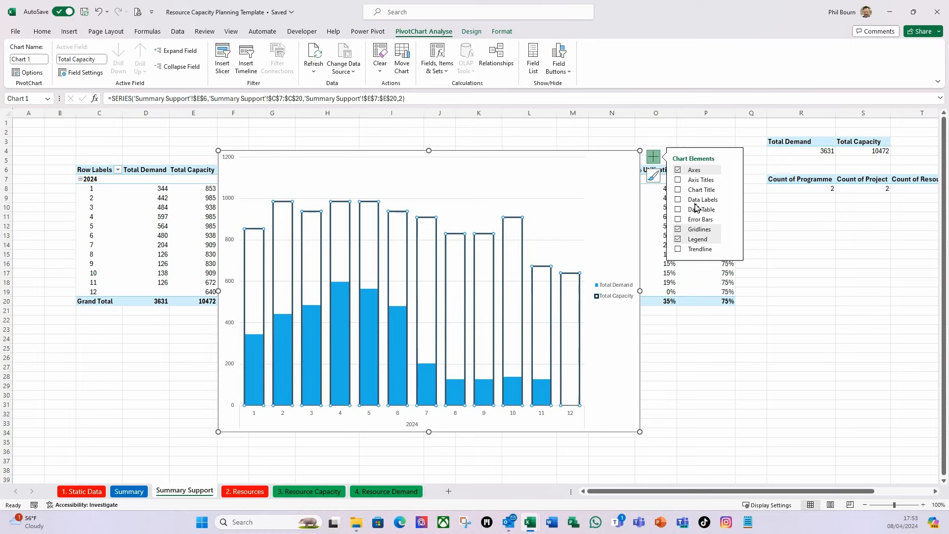
{"action": "left_click", "coordinate": [678, 190]}
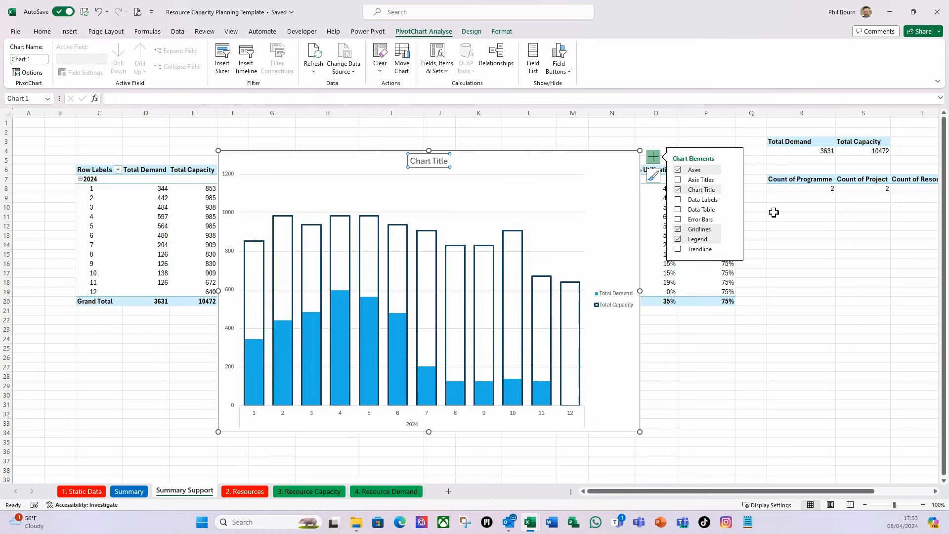
{"action": "left_click", "coordinate": [731, 241]}
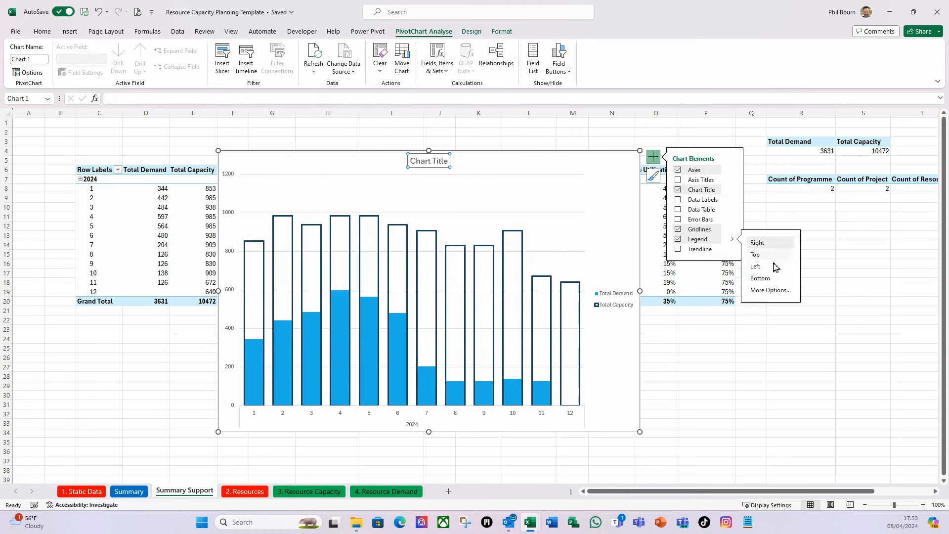
{"action": "left_click", "coordinate": [754, 254]}
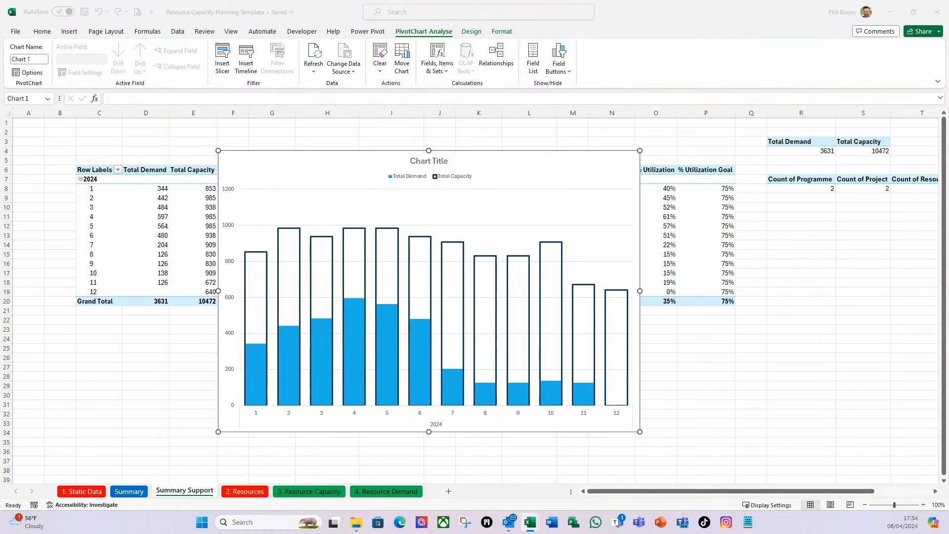
- Change the chart title text to "Demand vs Capacity (hrs)"
{"action": "left_click", "coordinate": [414, 164]}
{"action": "triple_click", "coordinate": [417, 161]}
{"action": "type", "text": "Demand vs Capacity (hrs)"}
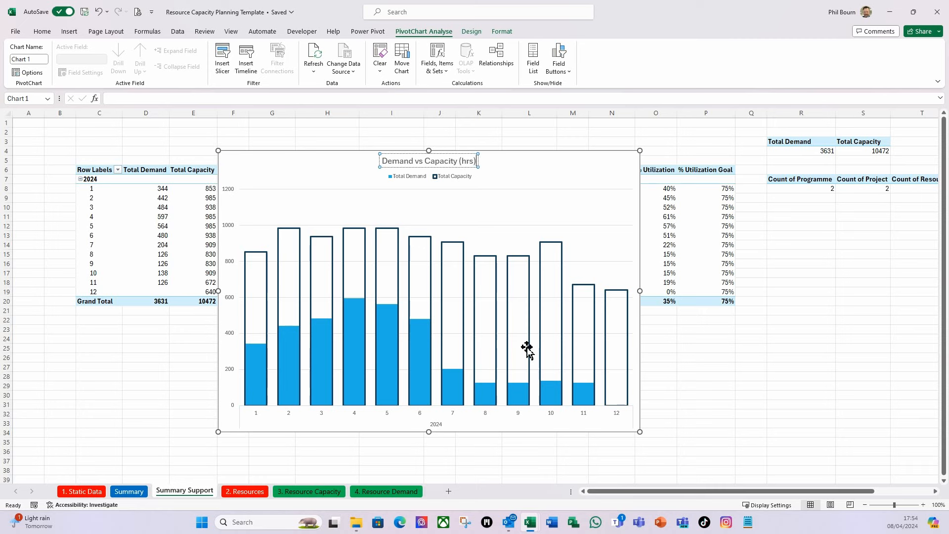
- Move the demand and capacity chart's legend to its upper-right corner and the title to its upper-left corner
{"action": "left_click_drag", "start_coordinate": [387, 173], "coordinate": [232, 159]}
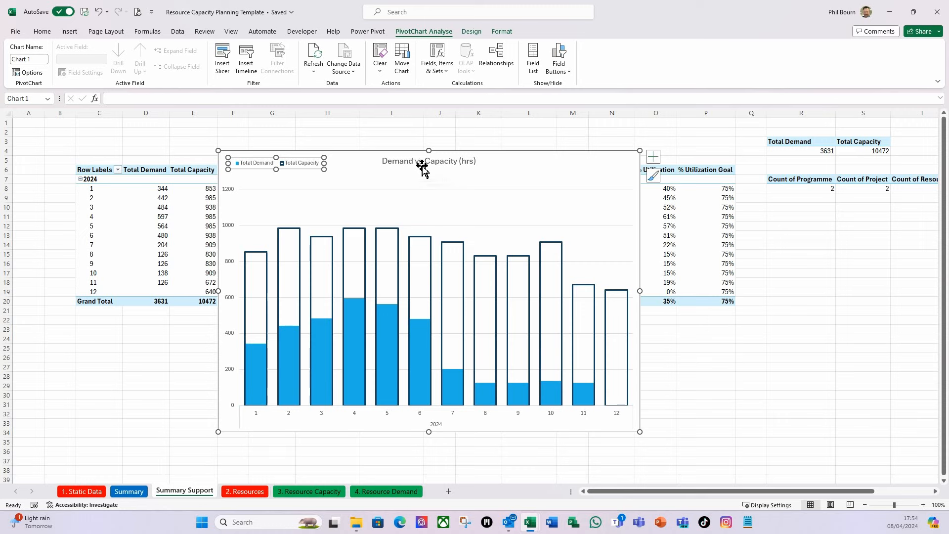
{"action": "left_click_drag", "start_coordinate": [374, 180], "coordinate": [616, 167]}
{"action": "left_click", "coordinate": [427, 160]}
{"action": "left_click_drag", "start_coordinate": [417, 170], "coordinate": [257, 170]}
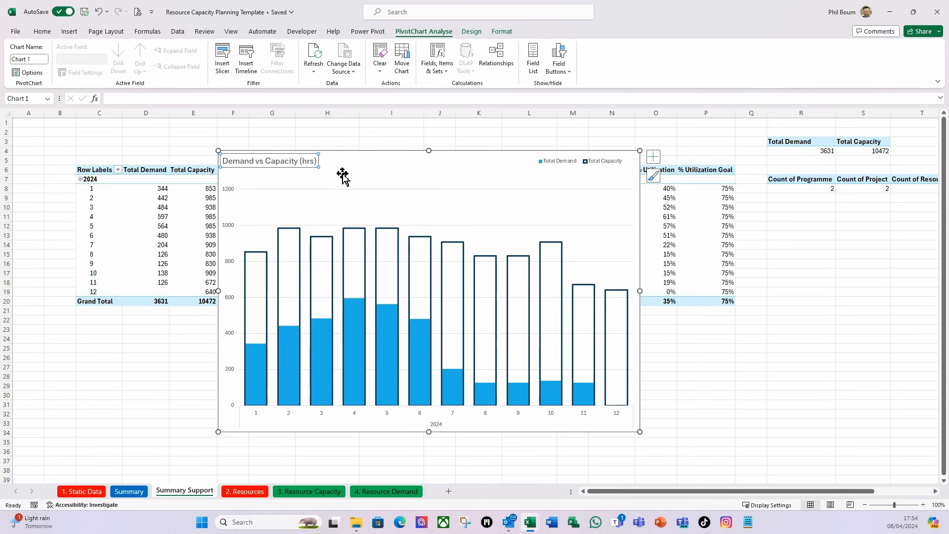
- Move the "Demand vs Capacity (hrs)" chart from the Summary Support sheet to cell C13 of the Summary sheet
{"action": "left_click", "coordinate": [359, 155]}
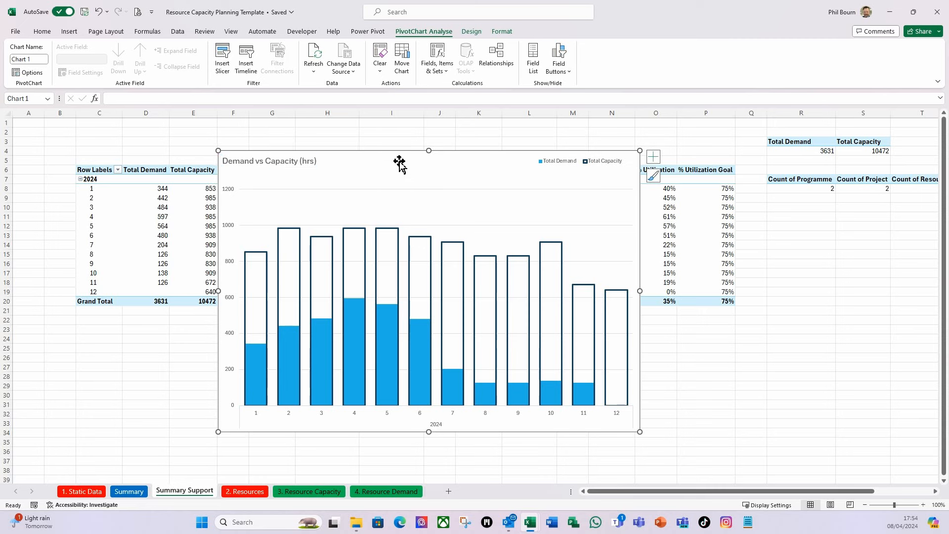
{"action": "key", "text": "ctrl"}
{"action": "key", "text": "ctrl+x"}
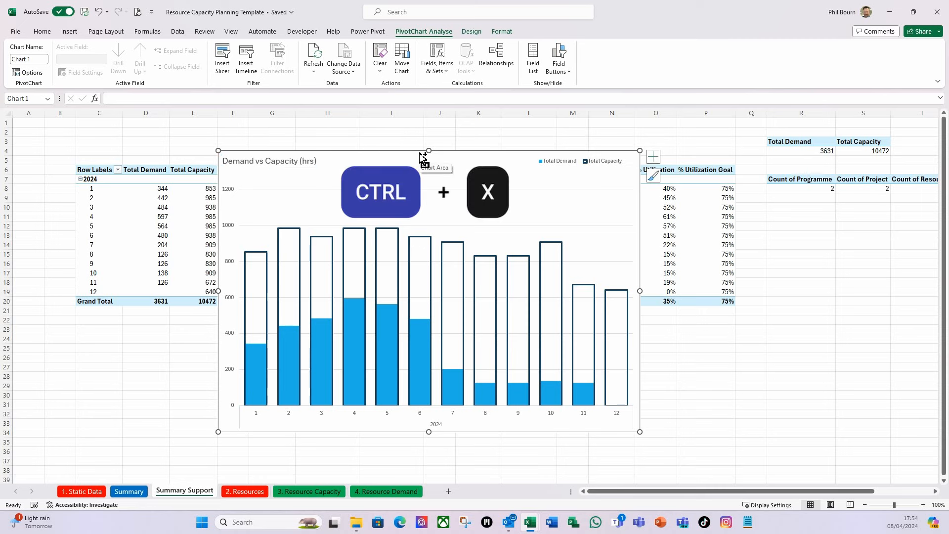
{"action": "left_click", "coordinate": [128, 491]}
{"action": "left_click", "coordinate": [113, 200]}
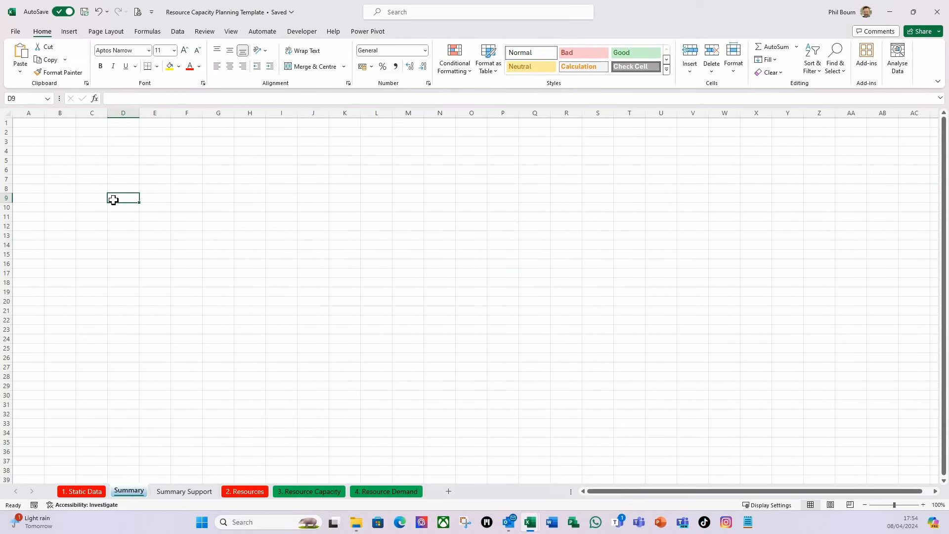
{"action": "left_click", "coordinate": [93, 235]}
{"action": "key", "text": "ctrl+v"}
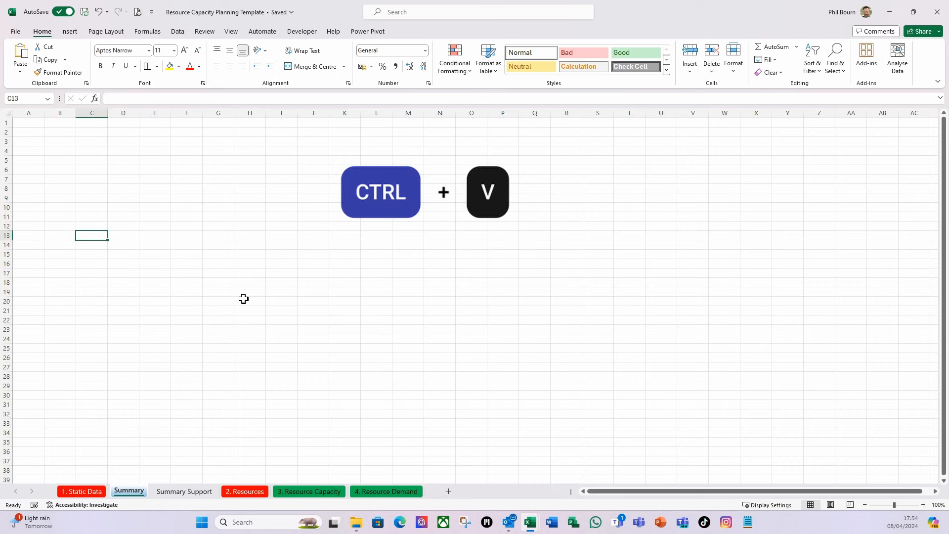
{"action": "scroll", "coordinate": [410, 260], "scroll_direction": "down", "scroll_amount": 1}
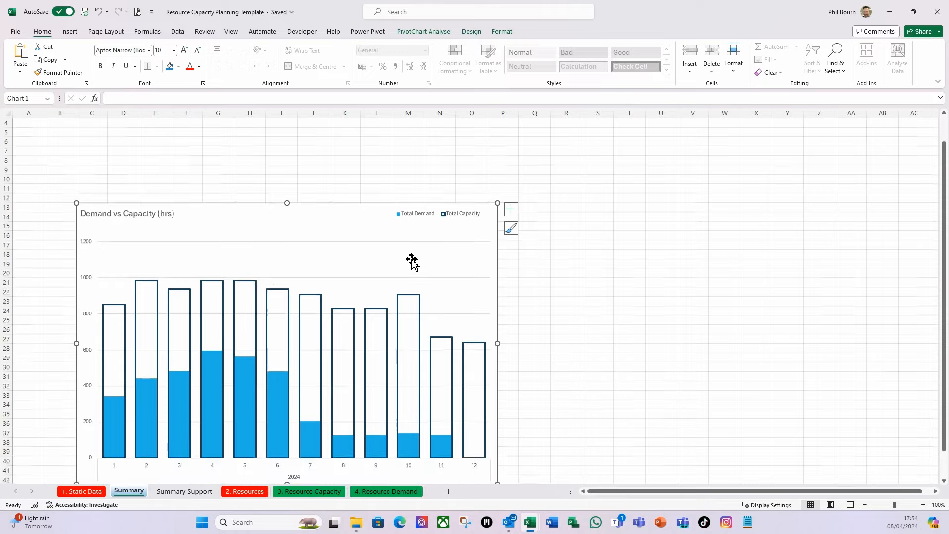
{"action": "left_click", "coordinate": [543, 209]}
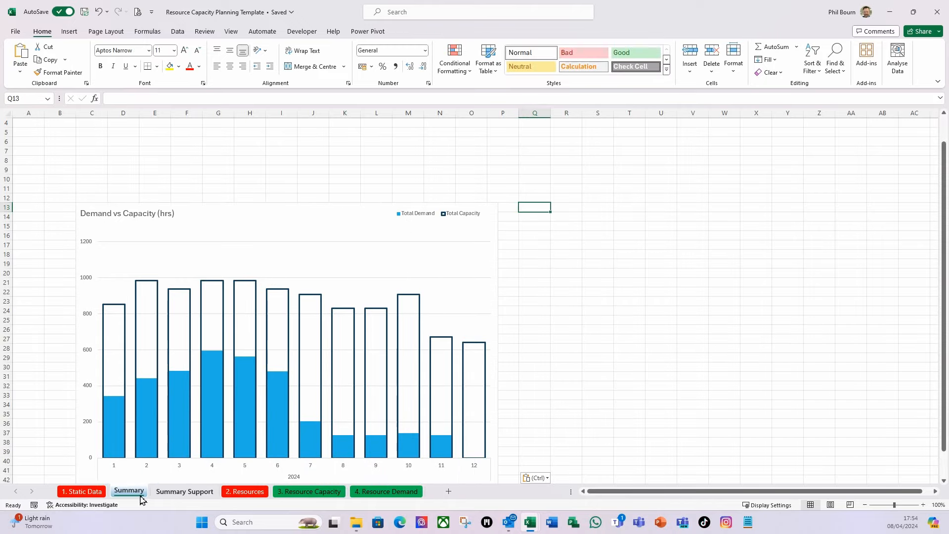
- Insert a clustered column PivotChart from the demand and capacity cost PivotTable on the Summary Support sheet
{"action": "left_click", "coordinate": [174, 491]}
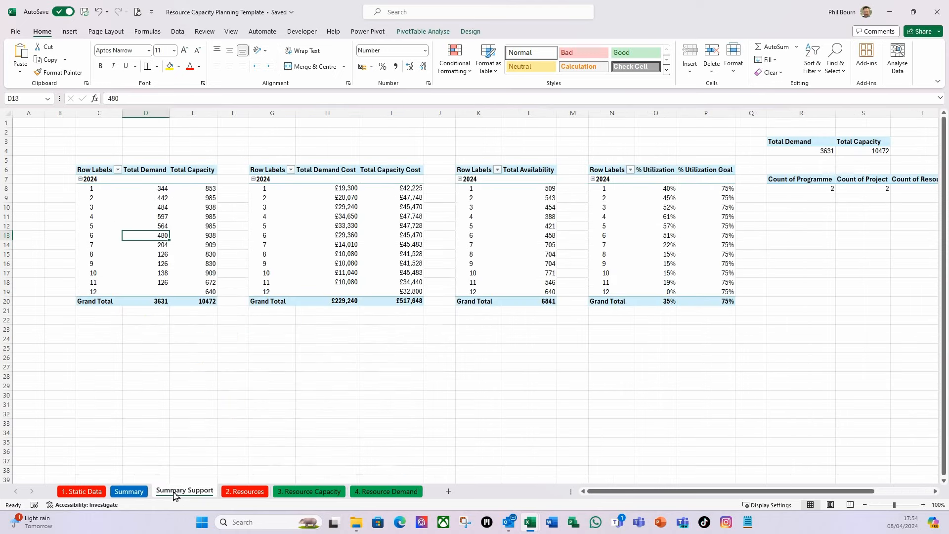
{"action": "left_click", "coordinate": [368, 218]}
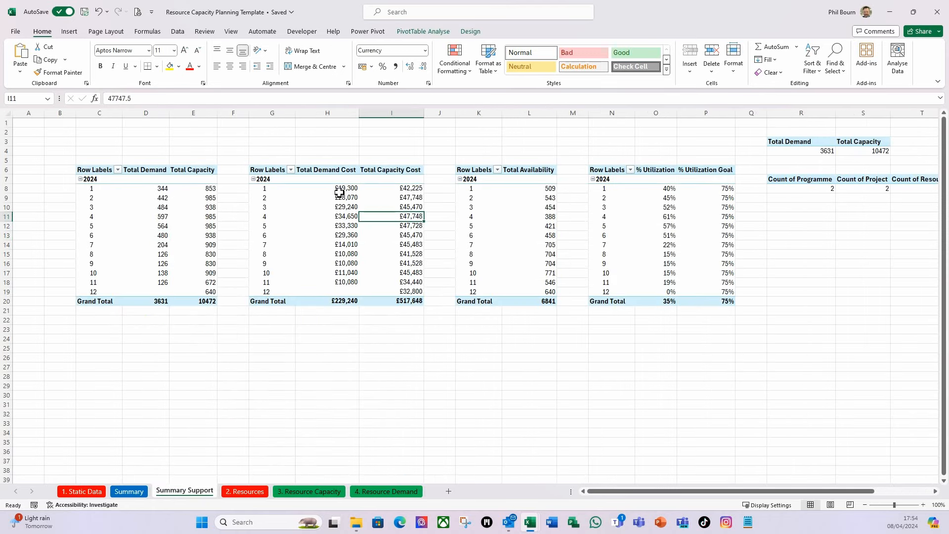
{"action": "left_click", "coordinate": [341, 206]}
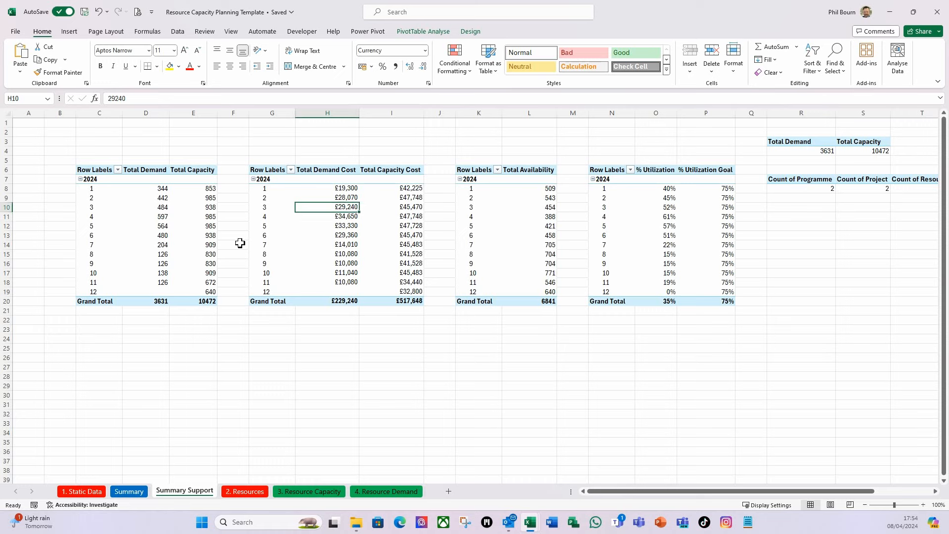
{"action": "left_click", "coordinate": [67, 34]}
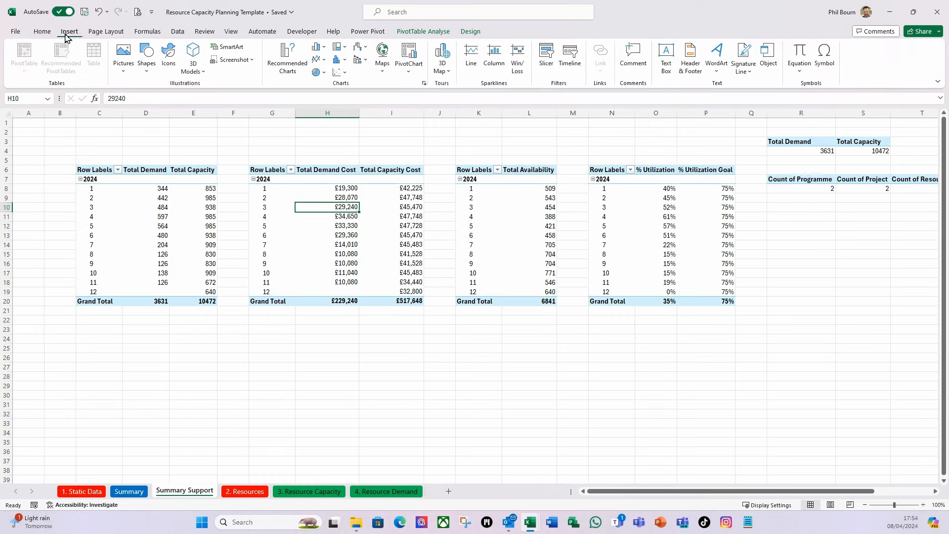
{"action": "left_click", "coordinate": [323, 48]}
{"action": "left_click", "coordinate": [331, 78]}
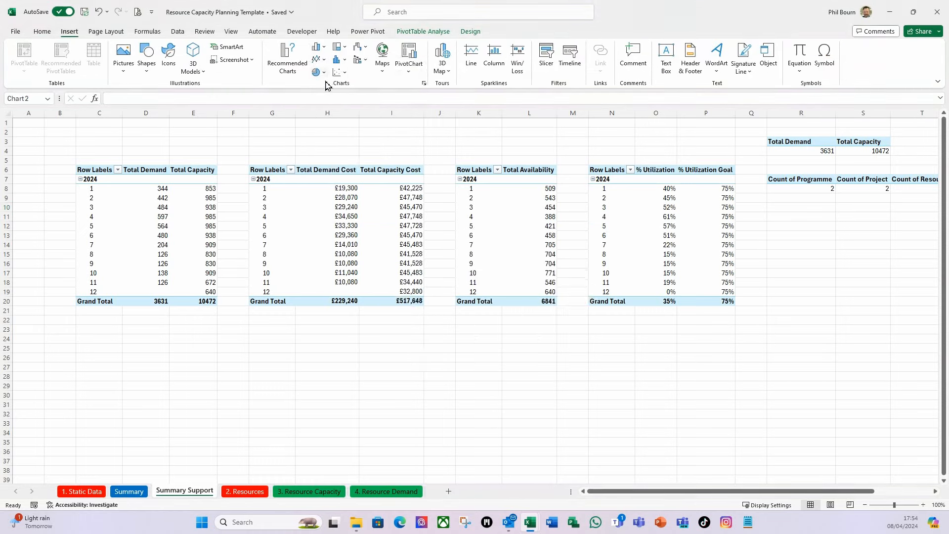
- Reposition and enlarge the cost chart over the PivotTables, and hide all its field buttons
{"action": "left_click_drag", "start_coordinate": [357, 230], "coordinate": [217, 151]}
{"action": "left_click_drag", "start_coordinate": [593, 371], "coordinate": [624, 404]}
{"action": "right_click", "coordinate": [250, 164]}
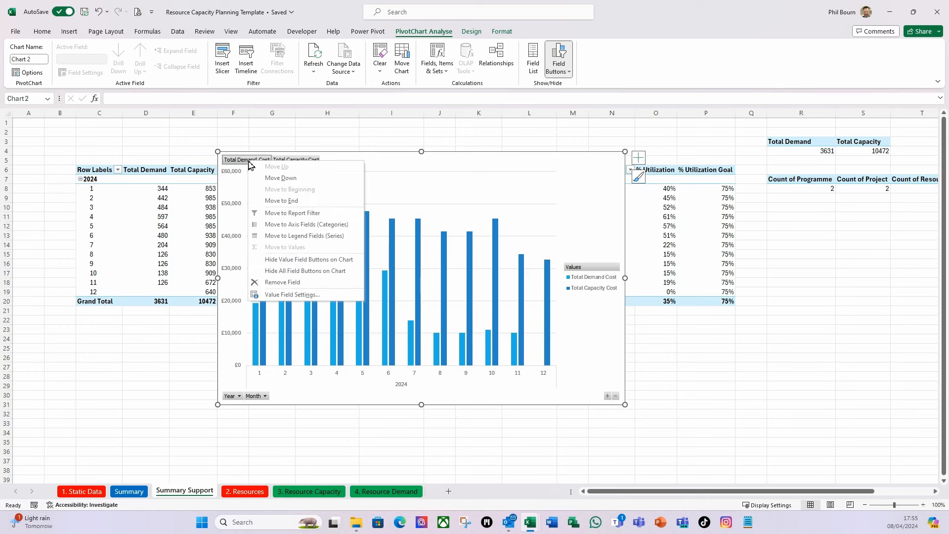
{"action": "left_click", "coordinate": [300, 273]}
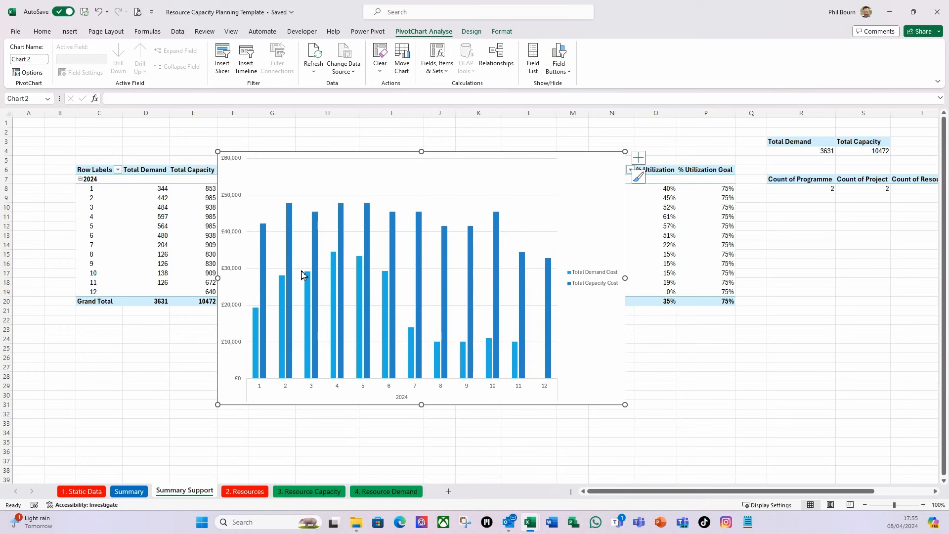
- Set the Total Capacity Cost series overlap to 100% and the gap width to 50%
{"action": "left_click", "coordinate": [265, 249]}
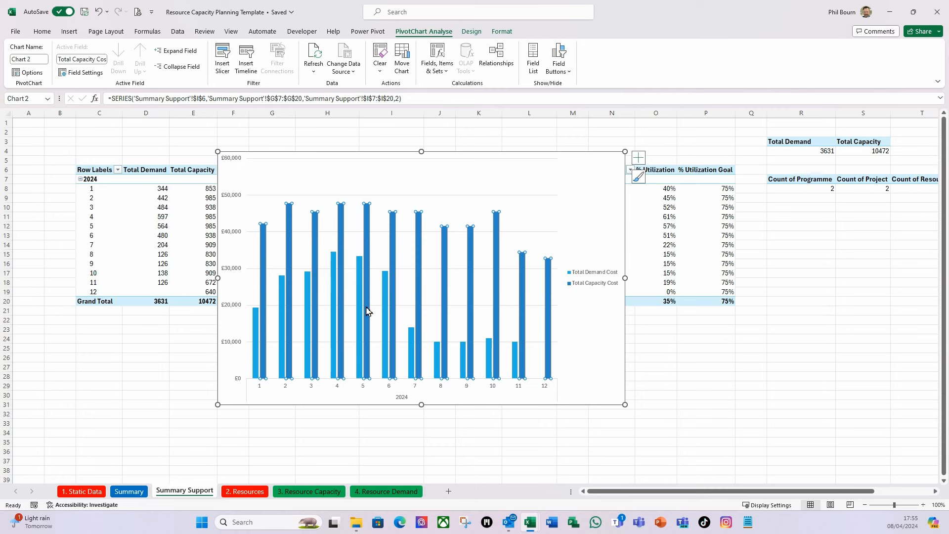
{"action": "key", "text": "ctrl+1"}
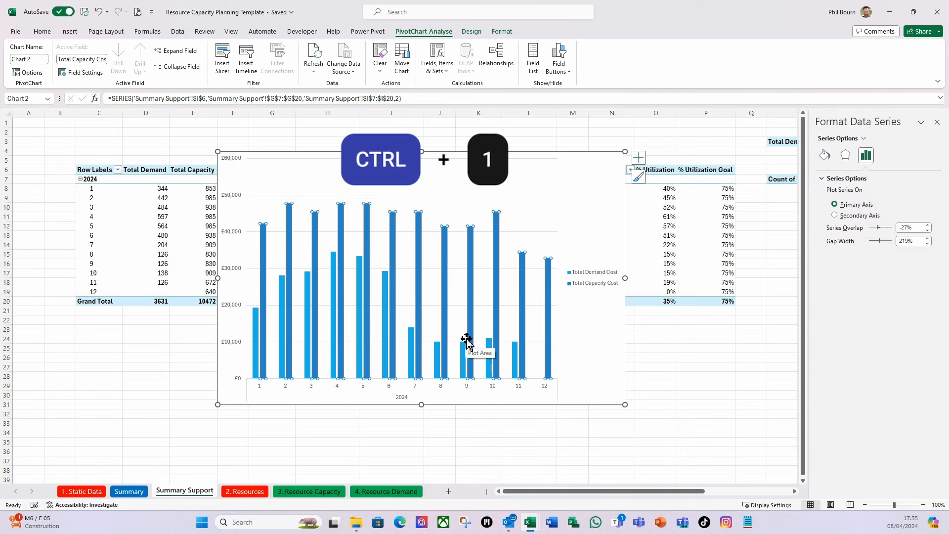
{"action": "left_click_drag", "start_coordinate": [877, 228], "coordinate": [909, 247]}
{"action": "double_click", "coordinate": [912, 241]}
{"action": "type", "text": "50%"}
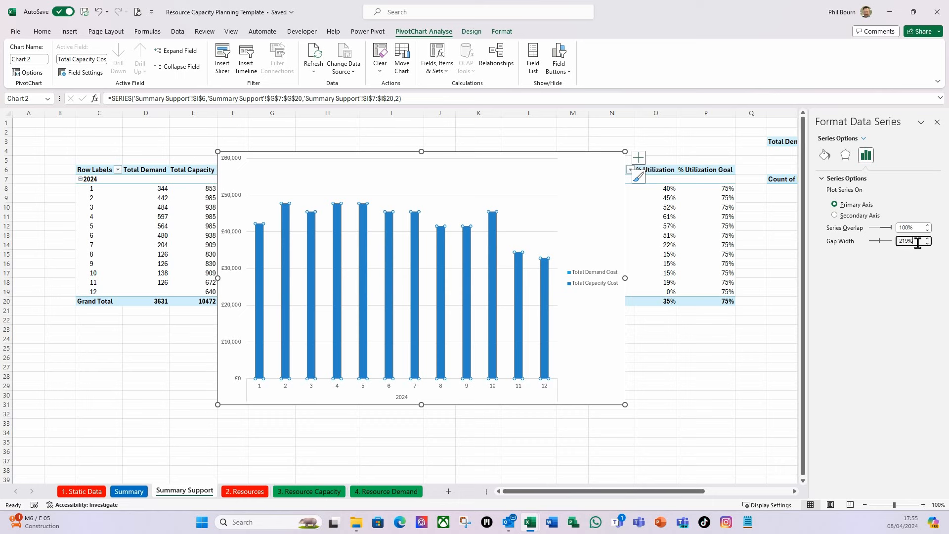
{"action": "left_click_drag", "start_coordinate": [917, 243], "coordinate": [882, 246]}
{"action": "key", "text": "Return"}
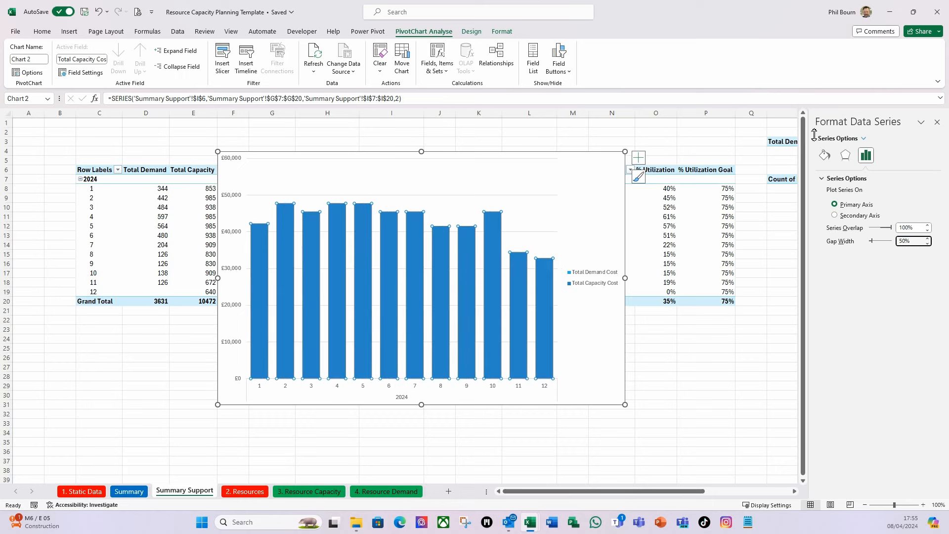
- Give the Total Capacity Cost columns no fill and a solid 2 pt border, and close the formatting pane
{"action": "left_click", "coordinate": [825, 155]}
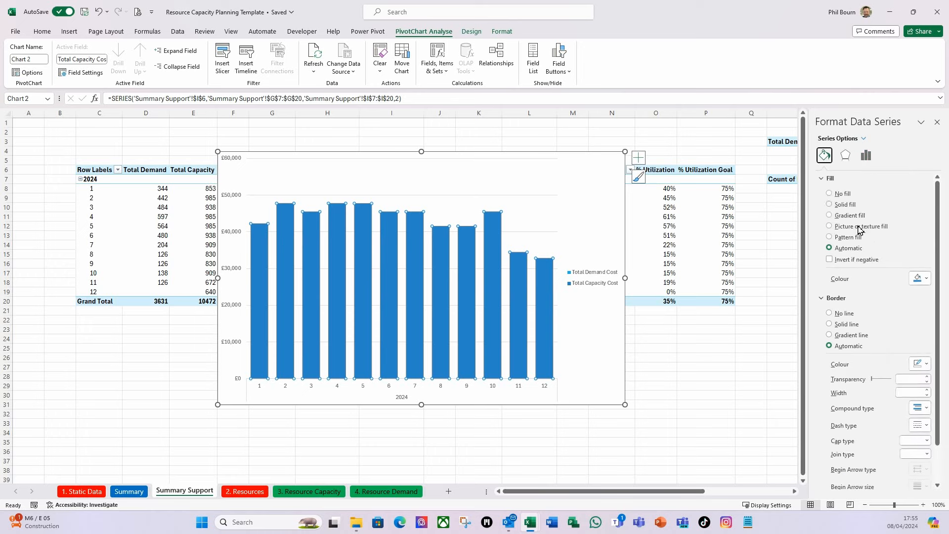
{"action": "left_click", "coordinate": [834, 194]}
{"action": "left_click", "coordinate": [830, 303]}
{"action": "left_click", "coordinate": [927, 368]}
{"action": "left_click", "coordinate": [928, 369]}
{"action": "left_click", "coordinate": [927, 368]}
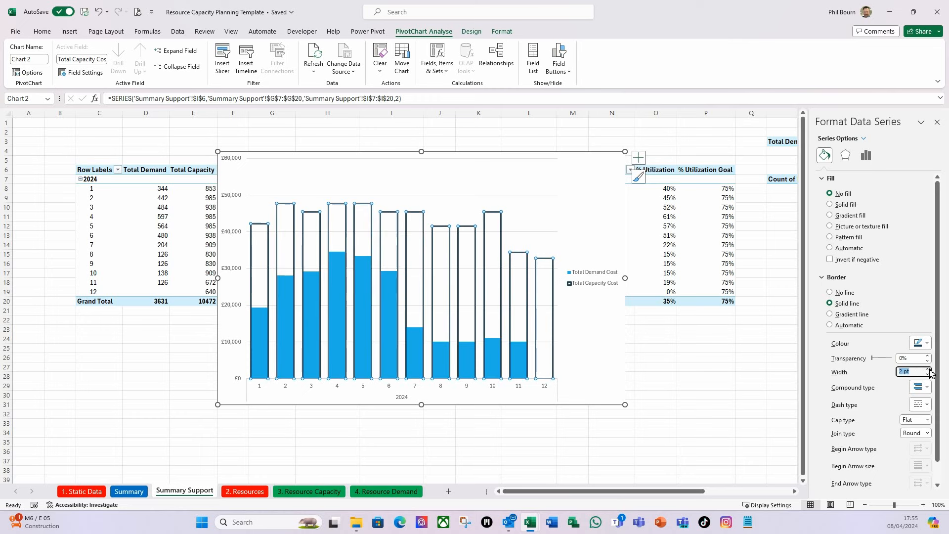
{"action": "left_click", "coordinate": [937, 121]}
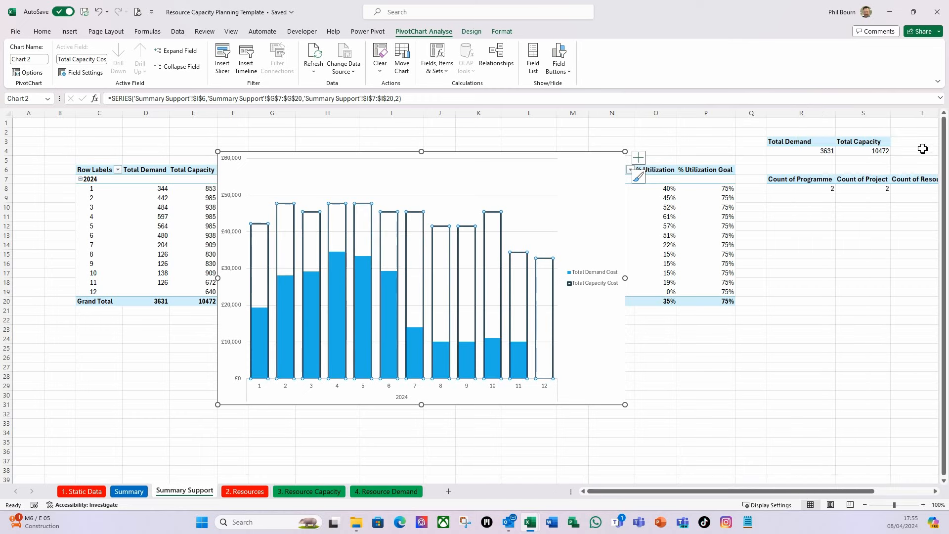
- Add a chart title to the cost chart and place its legend at the top
{"action": "left_click", "coordinate": [638, 157]}
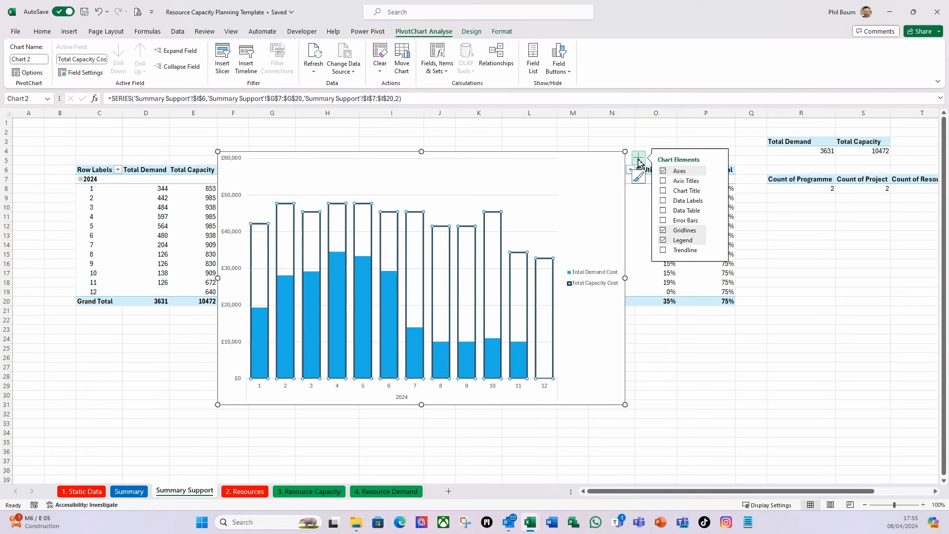
{"action": "left_click", "coordinate": [663, 191]}
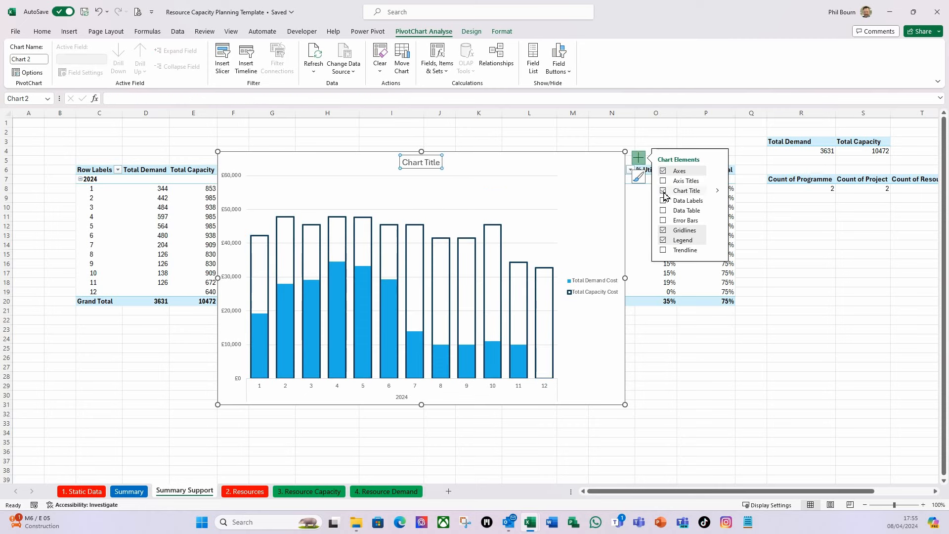
{"action": "left_click", "coordinate": [722, 243]}
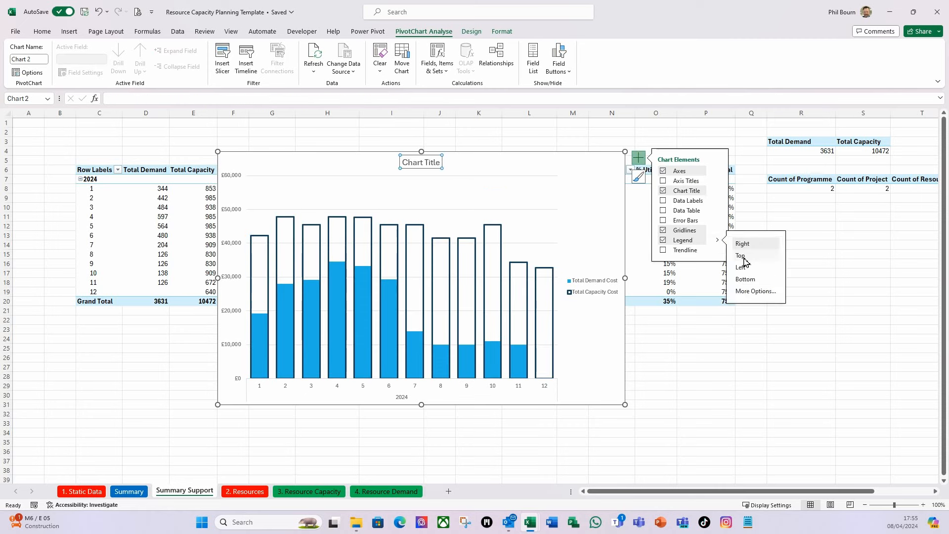
{"action": "left_click", "coordinate": [740, 256]}
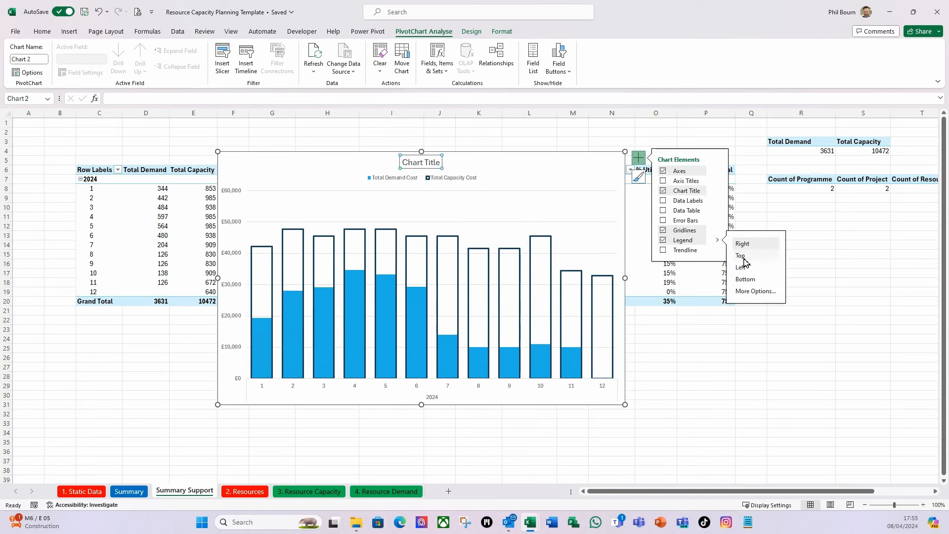
{"action": "left_click", "coordinate": [761, 349]}
- Change the cost chart's title text to "Cost of Demand vs Cost of Capacity"
{"action": "left_click", "coordinate": [410, 165]}
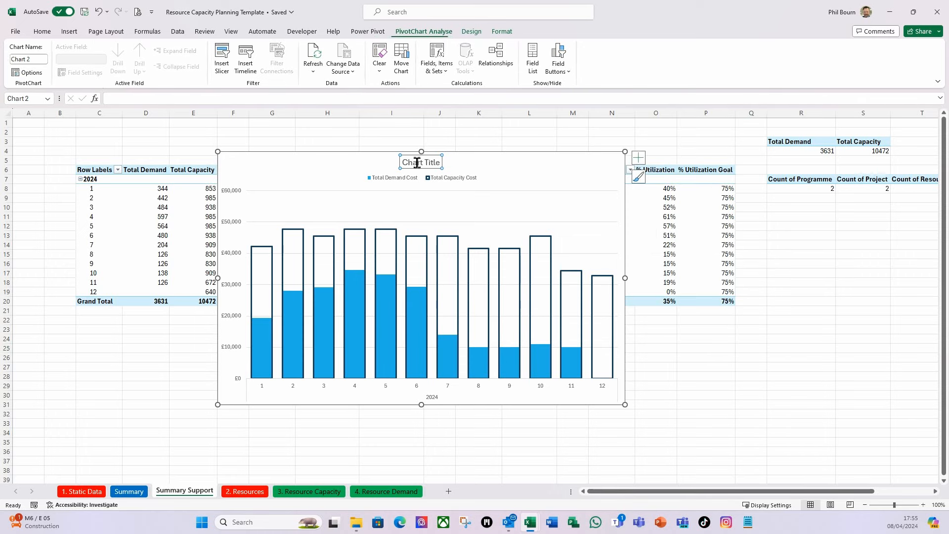
{"action": "left_click", "coordinate": [410, 166]}
{"action": "left_click_drag", "start_coordinate": [403, 163], "coordinate": [440, 163]}
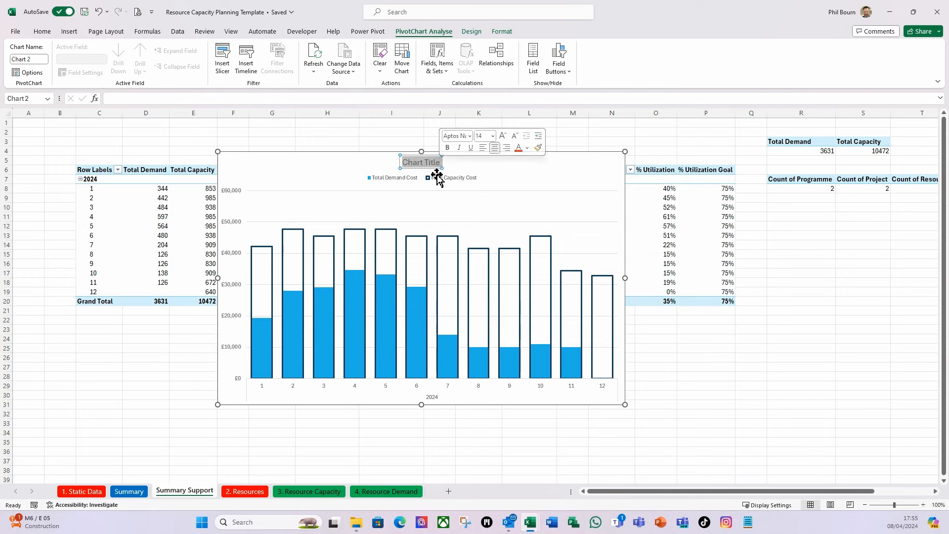
{"action": "type", "text": "Co"}
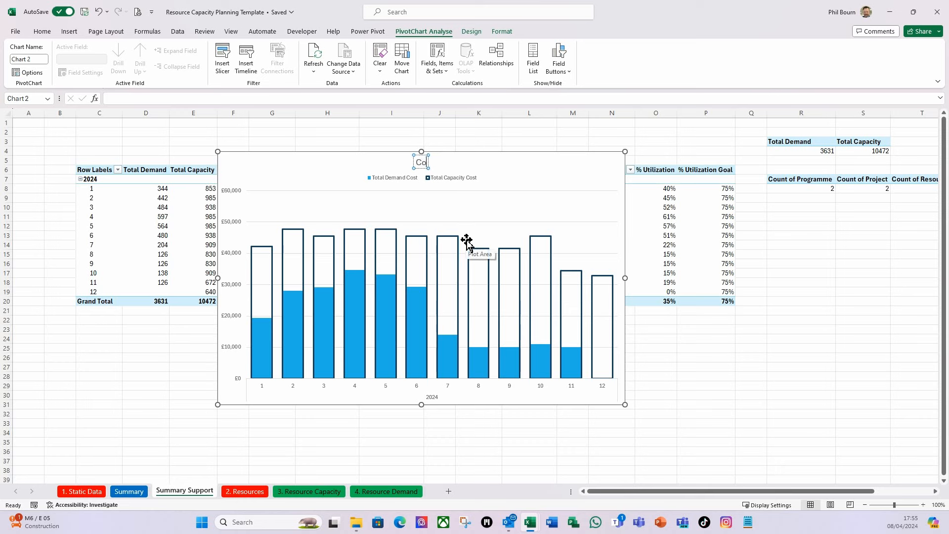
{"action": "type", "text": "st of Demand vs Cost of Capacity"}
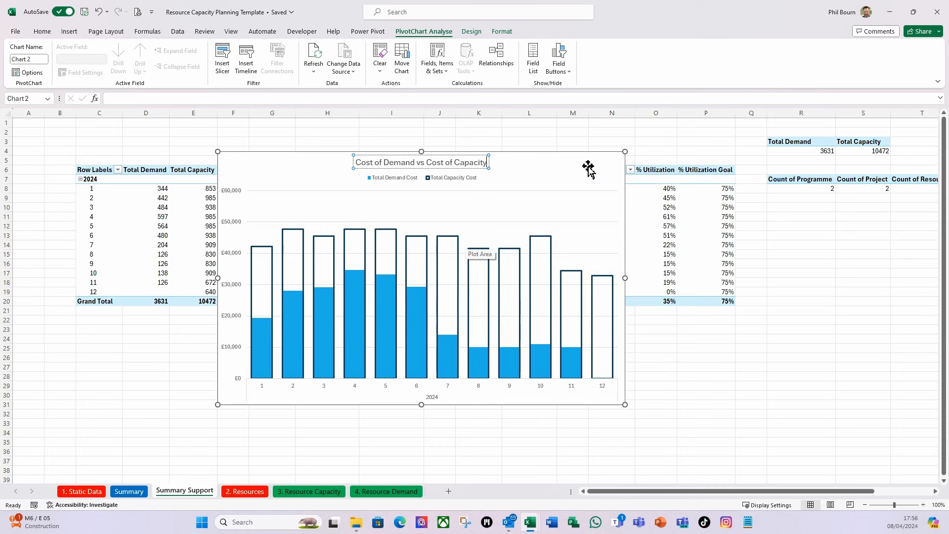
- Move the cost chart's title to its upper-left corner and the legend to its upper-right corner
{"action": "left_click", "coordinate": [356, 168]}
{"action": "left_click", "coordinate": [358, 167]}
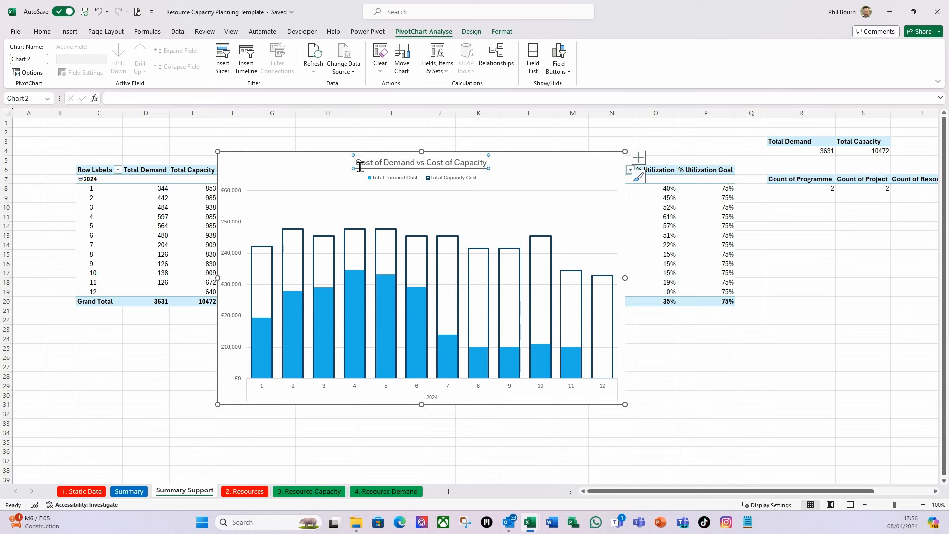
{"action": "left_click_drag", "start_coordinate": [359, 170], "coordinate": [228, 173]}
{"action": "left_click", "coordinate": [384, 184]}
{"action": "left_click_drag", "start_coordinate": [384, 184], "coordinate": [517, 170]}
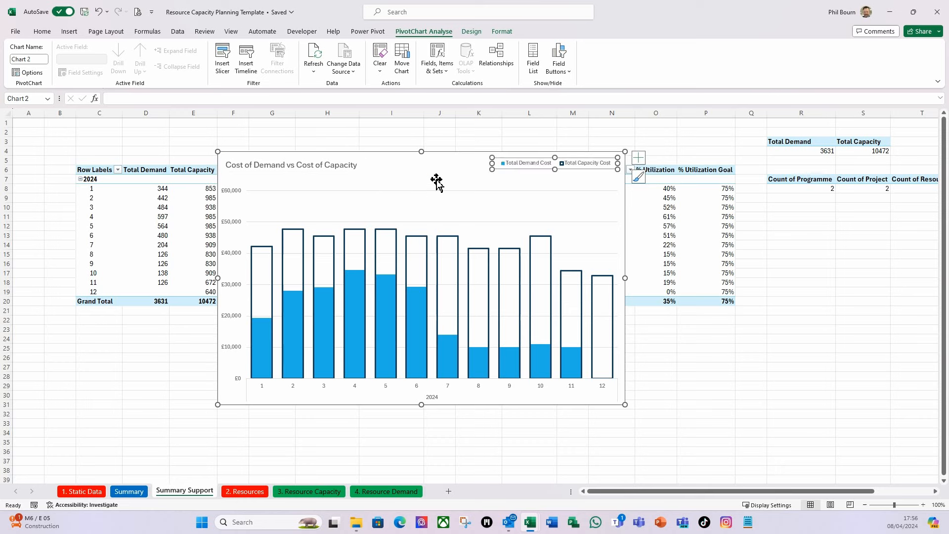
- Move the "Cost of Demand vs Cost of Capacity" chart to cell Q13 of the Summary sheet
{"action": "left_click", "coordinate": [452, 152]}
{"action": "key", "text": "ctrl+x"}
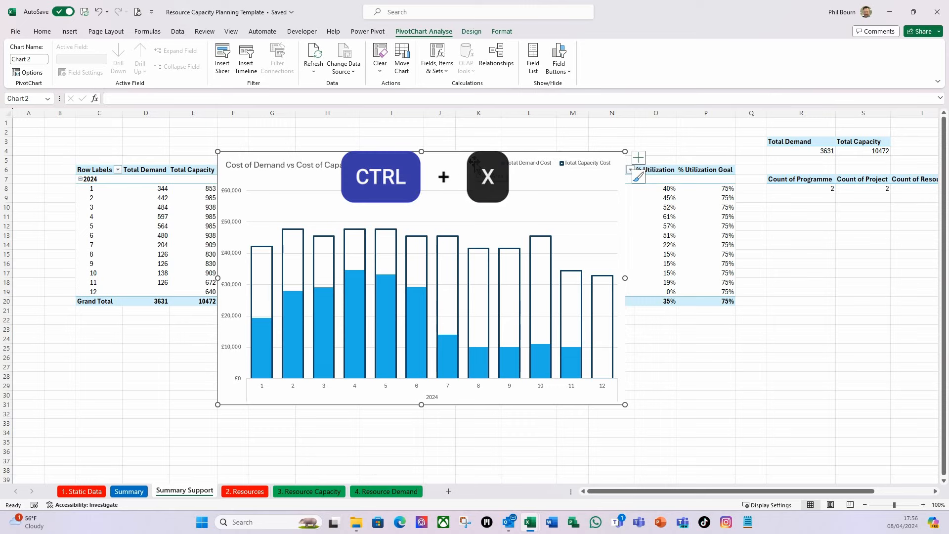
{"action": "left_click", "coordinate": [129, 491]}
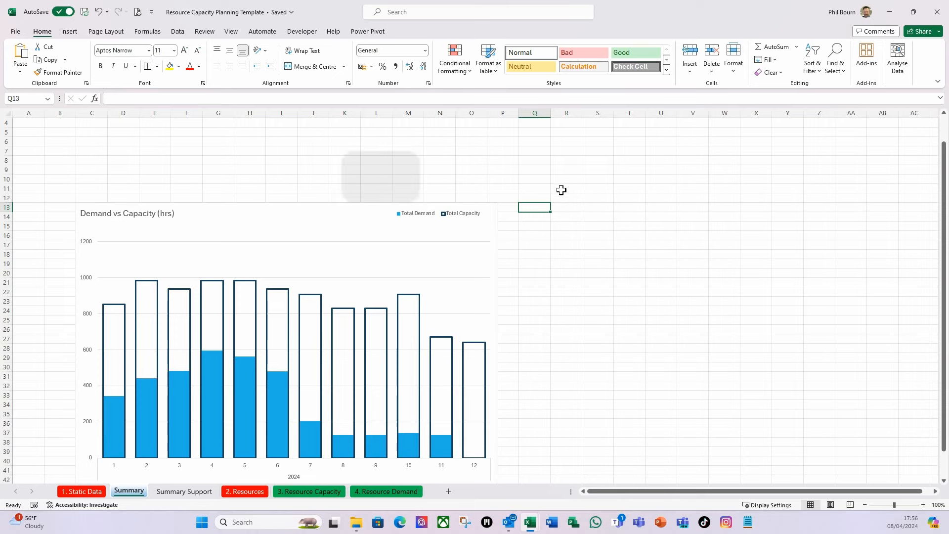
{"action": "key", "text": "ctrl+v"}
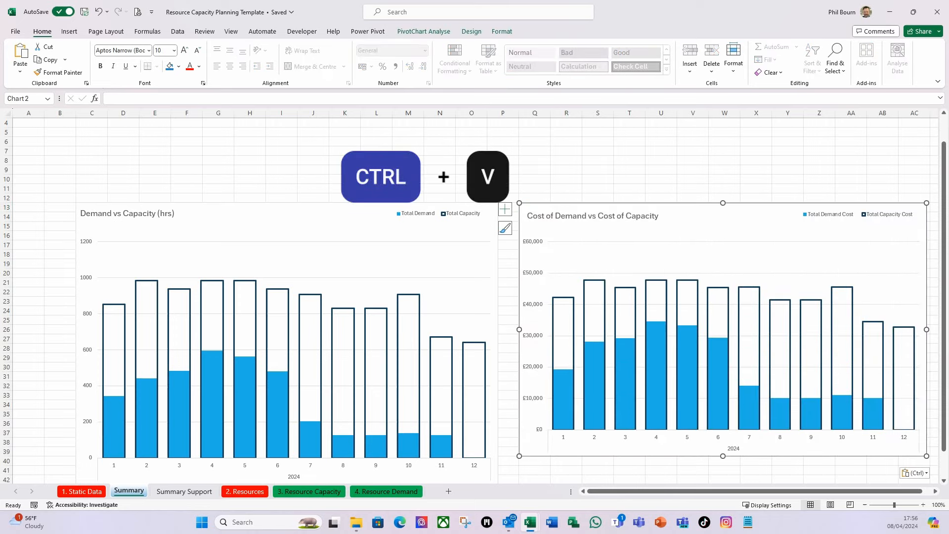
- Narrow the "Demand vs Capacity (hrs)" chart so its right edge snaps to the end of column O
{"action": "left_click", "coordinate": [596, 470]}
{"action": "scroll", "coordinate": [536, 415], "scroll_direction": "down", "scroll_amount": 2}
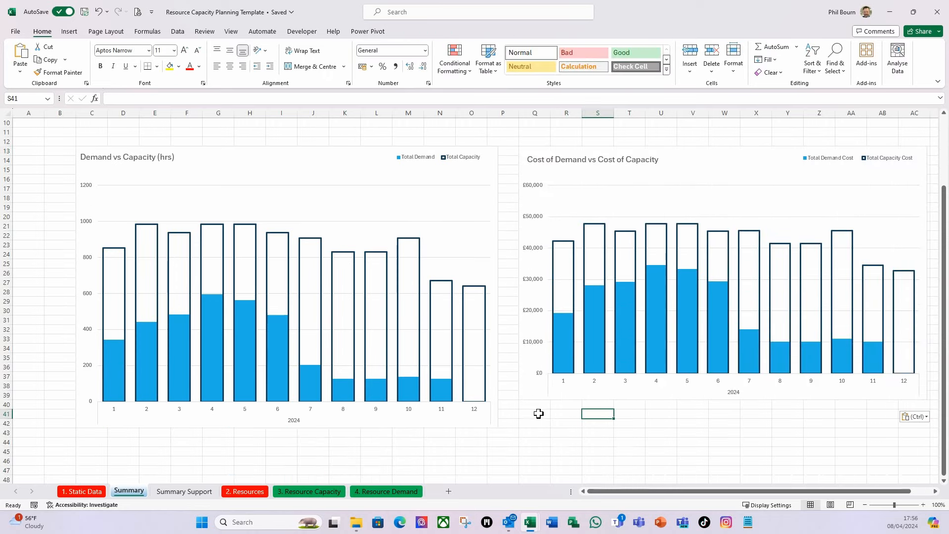
{"action": "left_click", "coordinate": [379, 163]}
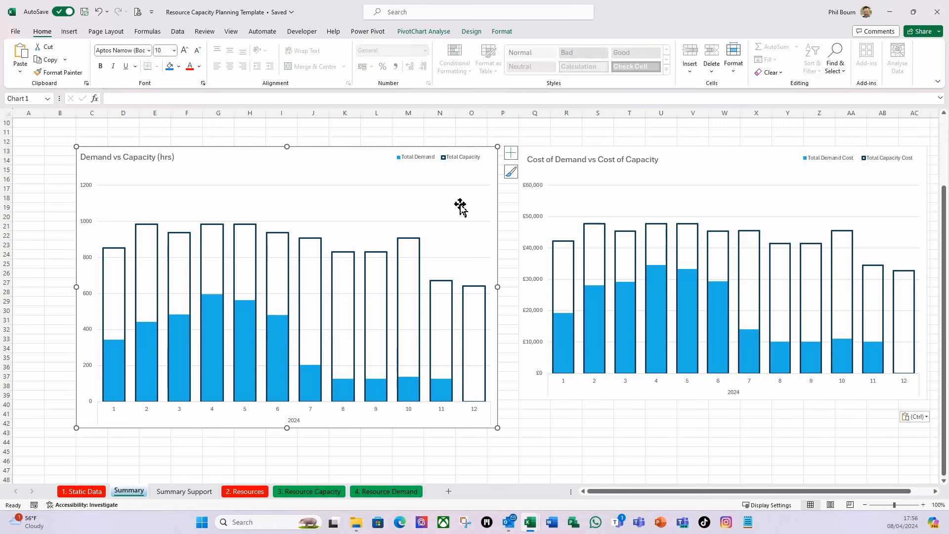
{"action": "key", "text": "alt"}
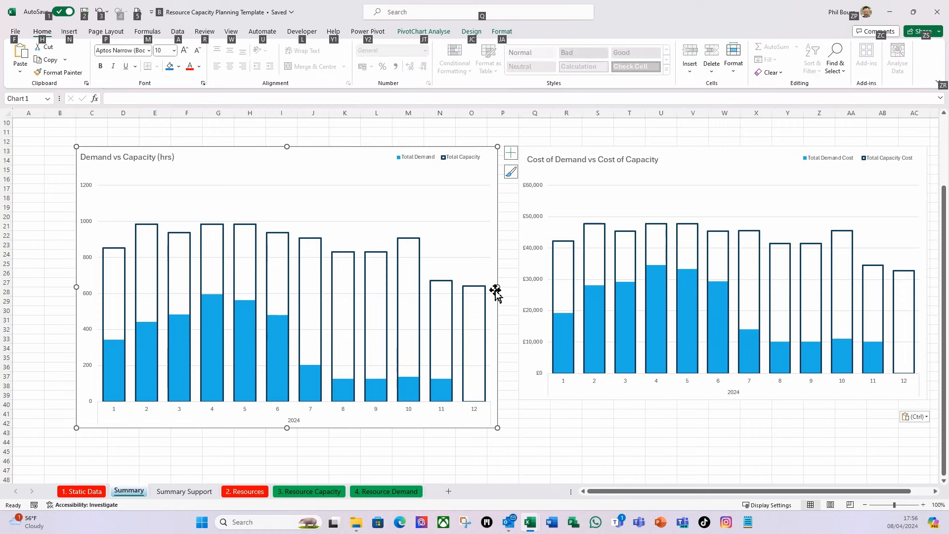
{"action": "left_click_drag", "start_coordinate": [497, 286], "coordinate": [487, 290]}
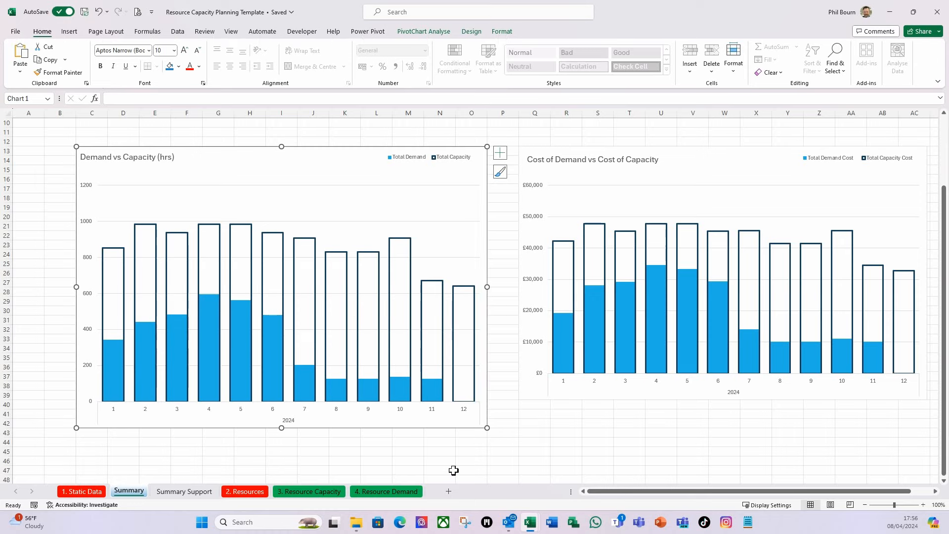
- Enlarge the "Cost of Demand vs Cost of Capacity" chart down to the end of row 42 and across to the end of column AC
{"action": "left_click", "coordinate": [578, 394]}
{"action": "left_click_drag", "start_coordinate": [723, 400], "coordinate": [728, 428]}
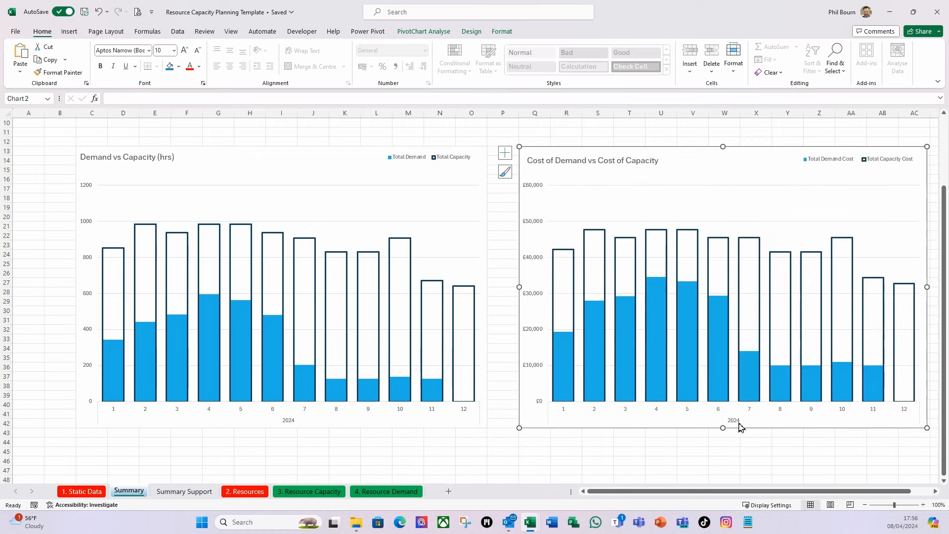
{"action": "left_click_drag", "start_coordinate": [930, 289], "coordinate": [929, 295]}
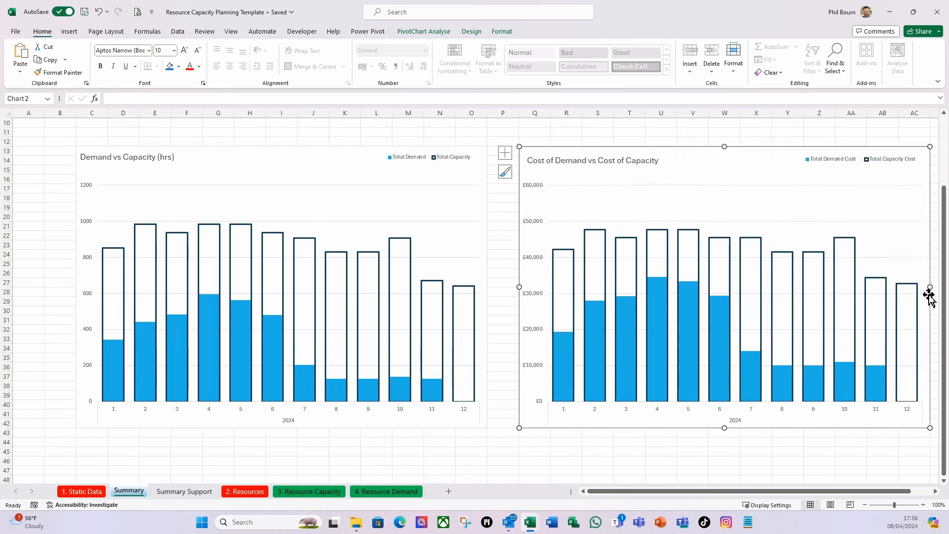
{"action": "left_click", "coordinate": [700, 442]}
- Add Outside End data labels to the "Demand vs Capacity (hrs)" chart
{"action": "left_click", "coordinate": [205, 168]}
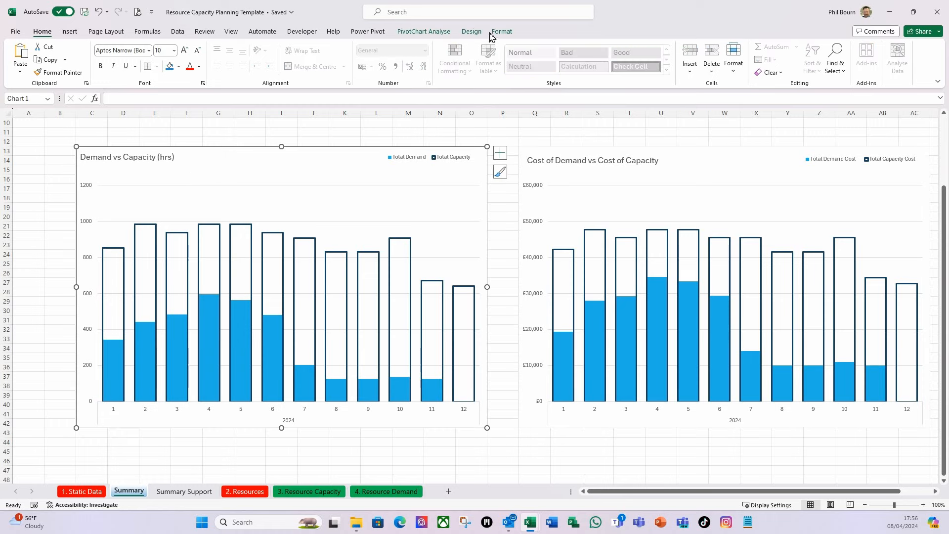
{"action": "left_click", "coordinate": [474, 34]}
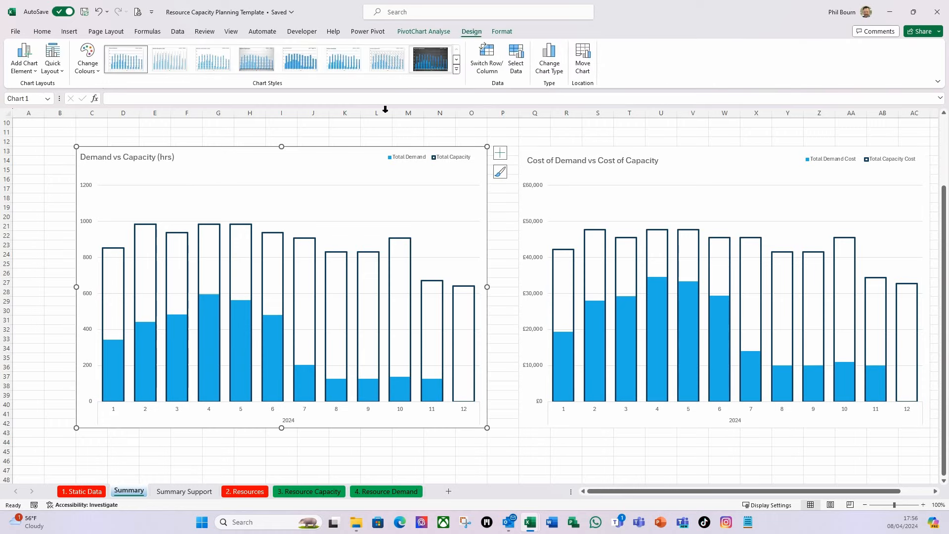
{"action": "left_click", "coordinate": [36, 72]}
{"action": "mouse_move", "coordinate": [39, 128]}
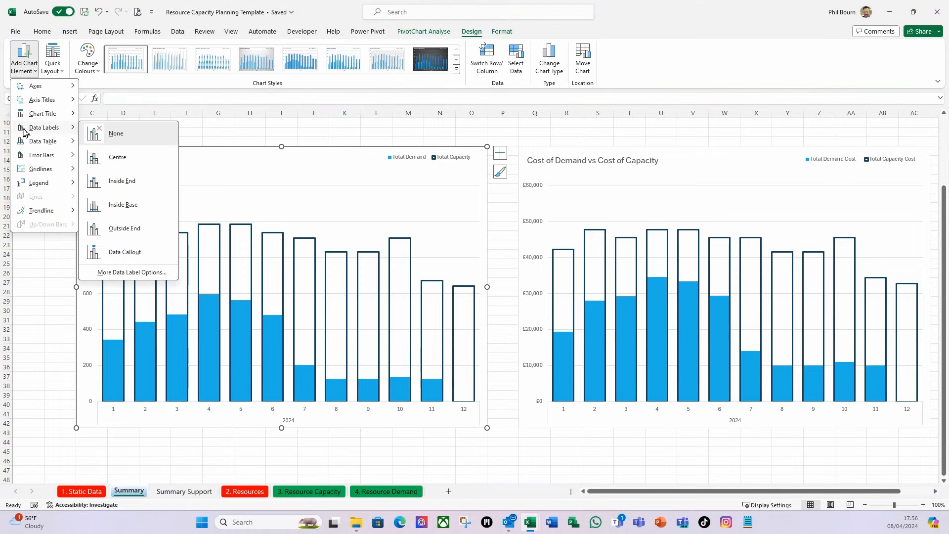
{"action": "left_click", "coordinate": [125, 229]}
- Make the Total Capacity data labels in the "Demand vs Capacity (hrs)" chart bold
{"action": "left_click", "coordinate": [114, 241]}
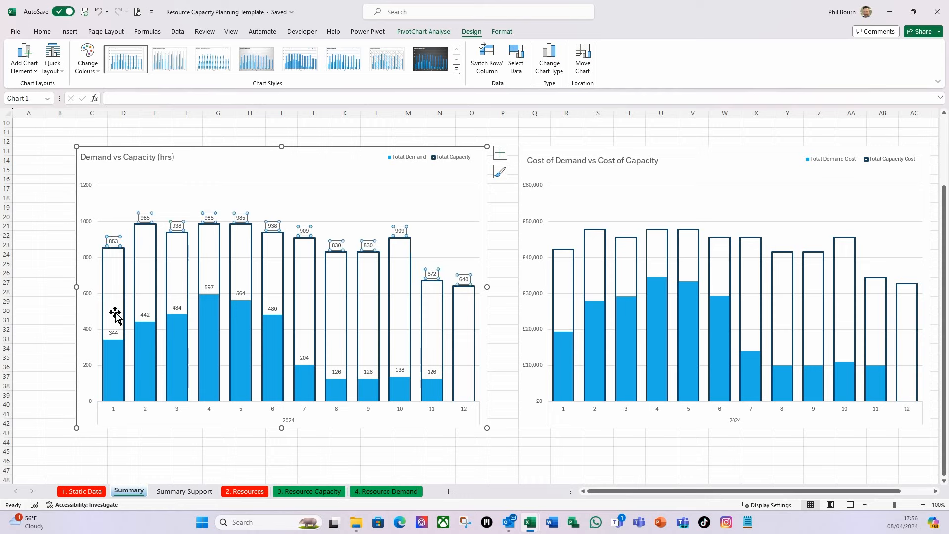
{"action": "left_click", "coordinate": [43, 32]}
{"action": "left_click", "coordinate": [101, 68]}
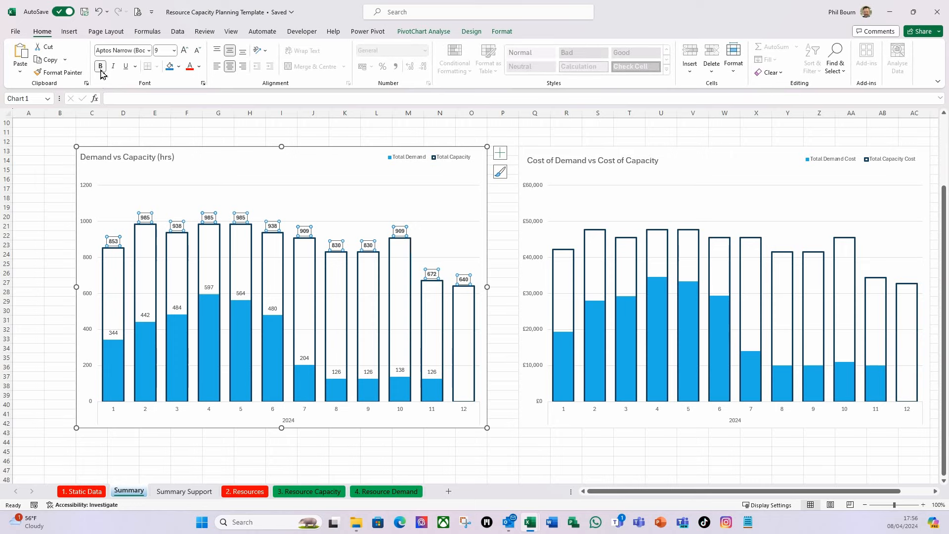
- Add Outside End data labels to the "Cost of Demand vs Cost of Capacity" chart
{"action": "left_click", "coordinate": [720, 170]}
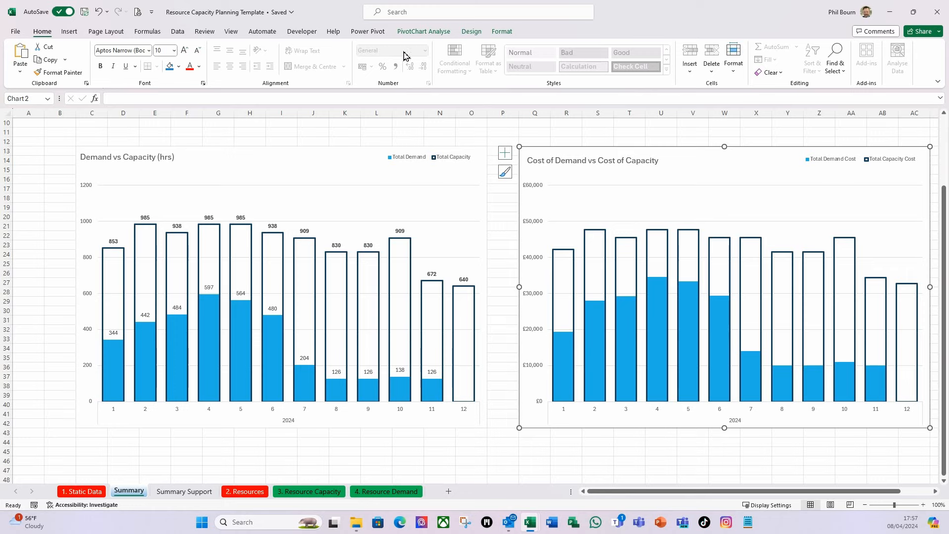
{"action": "left_click", "coordinate": [472, 33]}
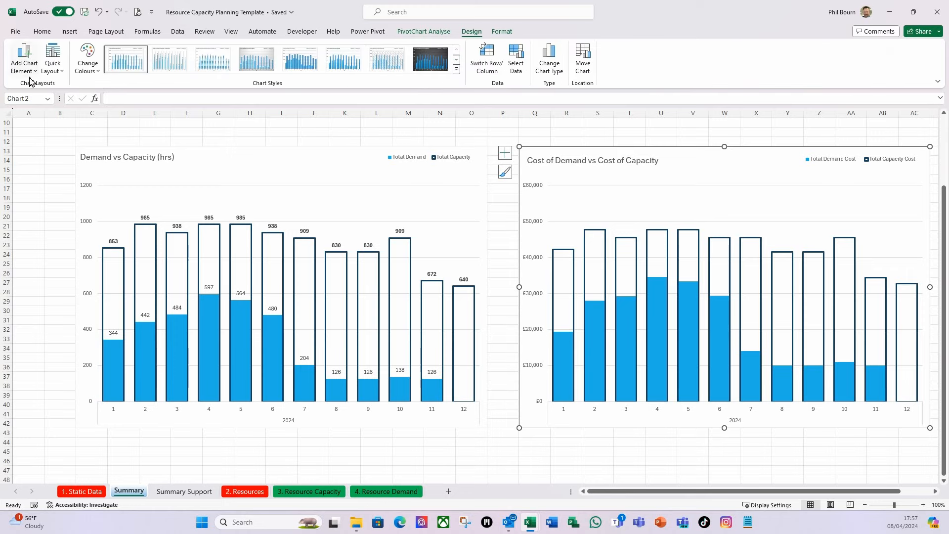
{"action": "left_click", "coordinate": [31, 72]}
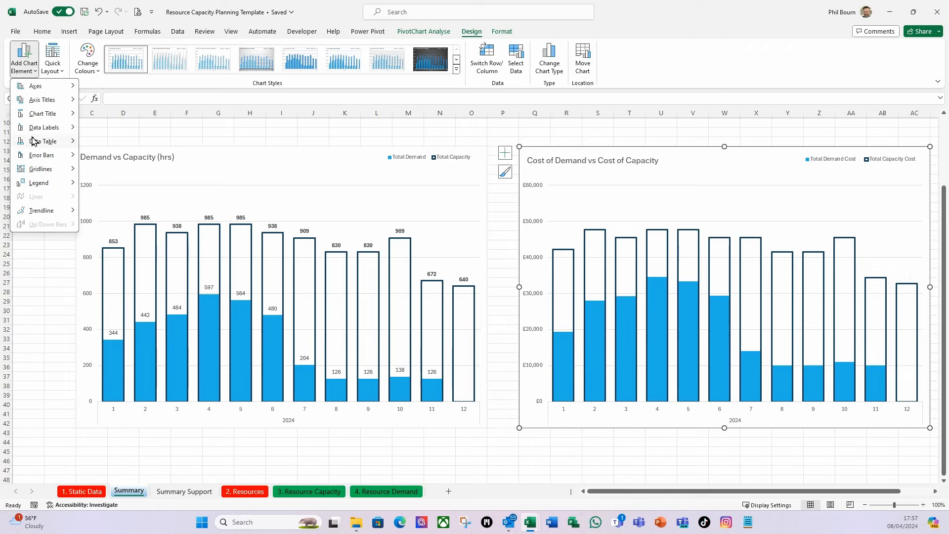
{"action": "mouse_move", "coordinate": [43, 127]}
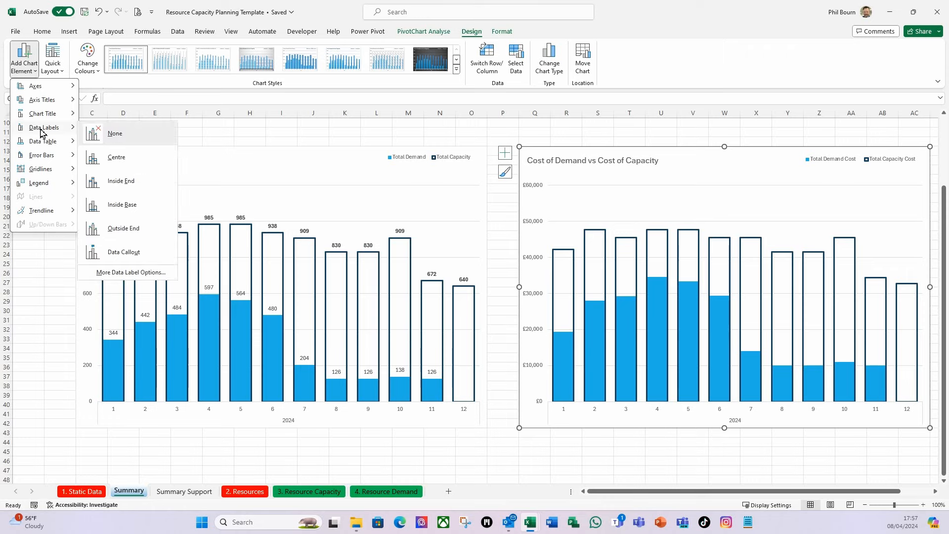
{"action": "left_click", "coordinate": [124, 229]}
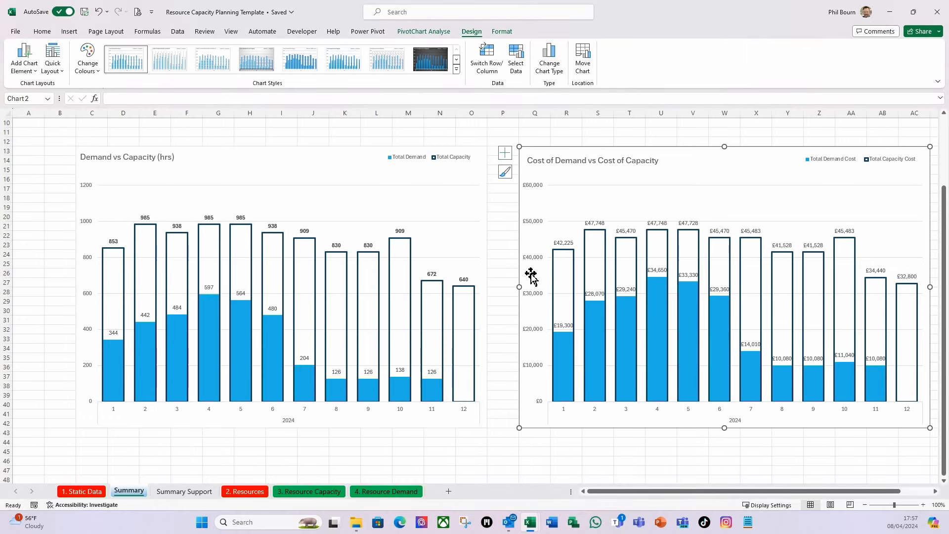
- Make the Total Capacity Cost data labels in the cost chart bold
{"action": "left_click", "coordinate": [565, 244]}
{"action": "key", "text": "ctrl+b"}
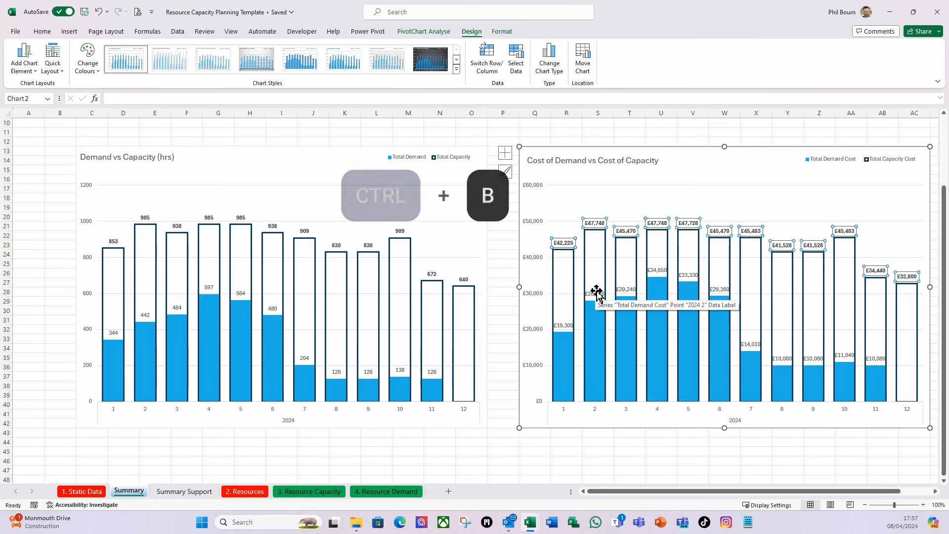
{"action": "left_click", "coordinate": [677, 171]}
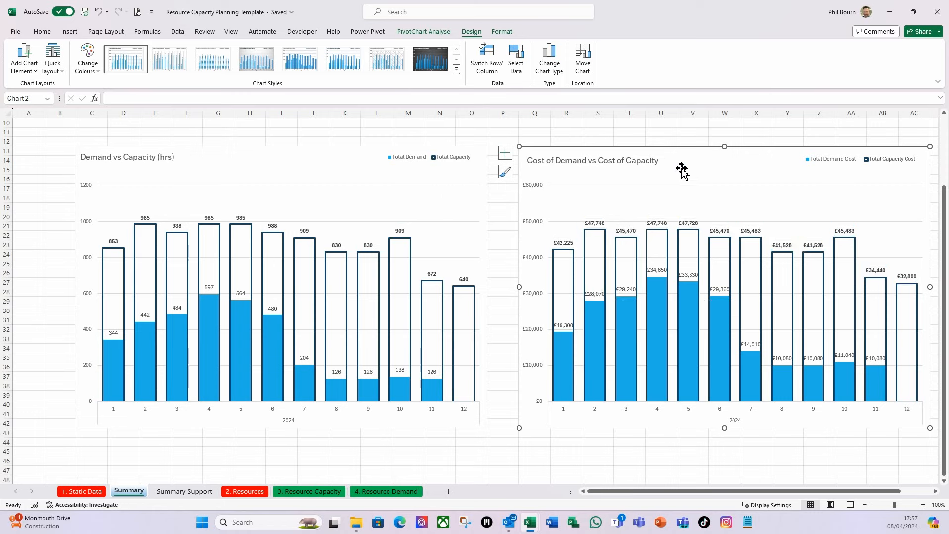
{"action": "left_click", "coordinate": [444, 458]}
- Start inserting a slicer at cell C4 of the Summary sheet, using the tables in the workbook data model
{"action": "scroll", "coordinate": [296, 425], "scroll_direction": "up", "scroll_amount": 2}
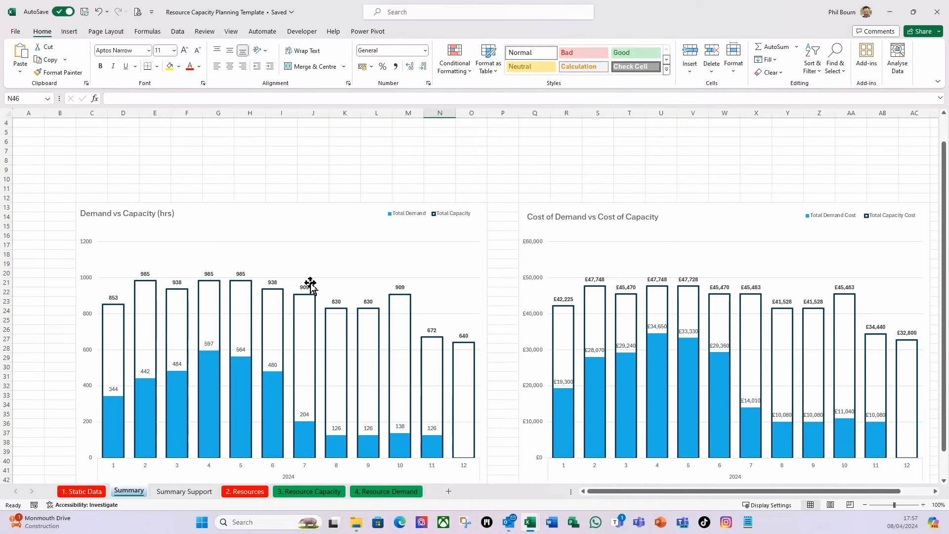
{"action": "scroll", "coordinate": [144, 234], "scroll_direction": "up", "scroll_amount": 1}
{"action": "scroll", "coordinate": [147, 234], "scroll_direction": "up", "scroll_amount": 1}
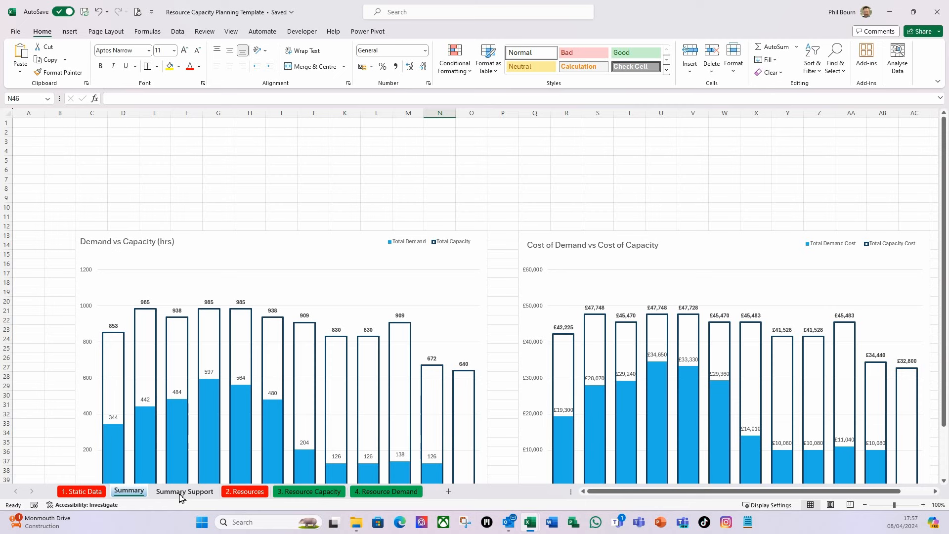
{"action": "left_click", "coordinate": [123, 159]}
{"action": "left_click_drag", "start_coordinate": [96, 151], "coordinate": [129, 152]}
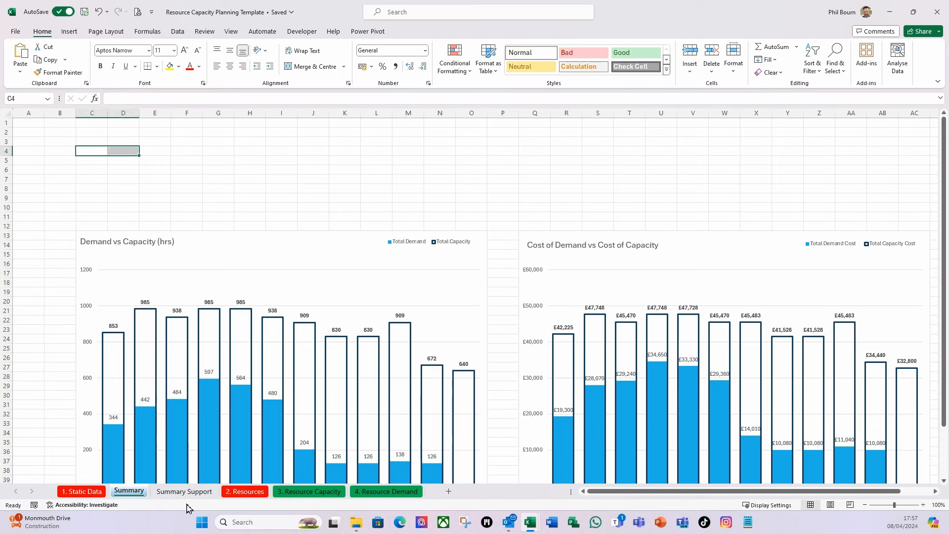
{"action": "left_click", "coordinate": [97, 152]}
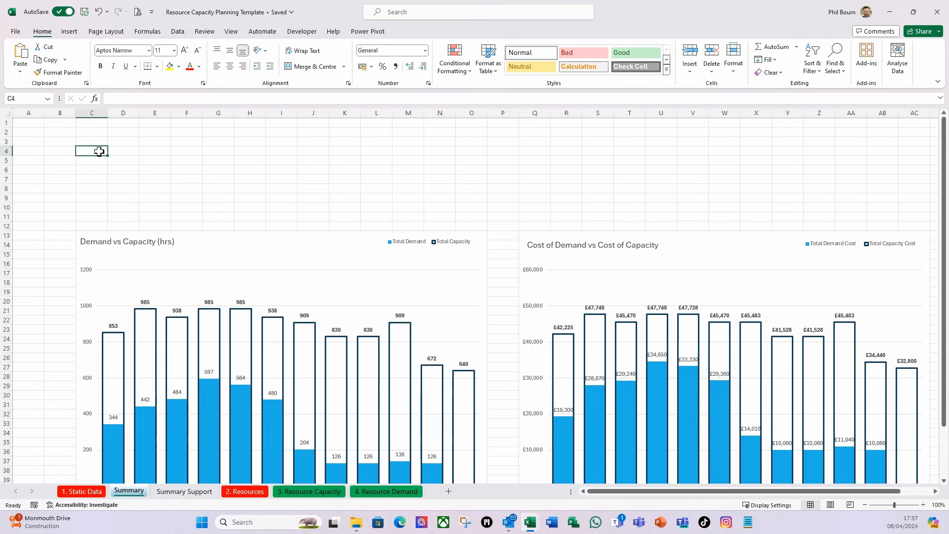
{"action": "left_click", "coordinate": [73, 31]}
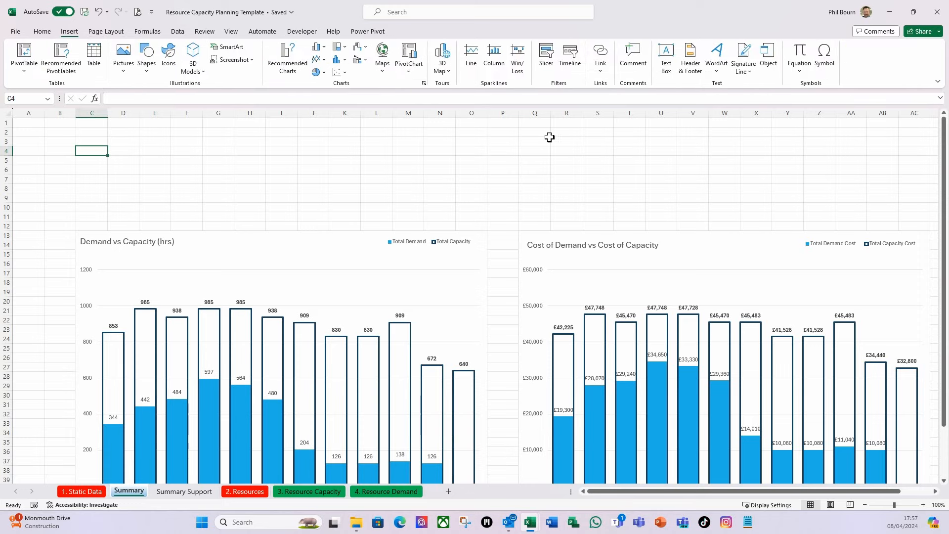
{"action": "left_click", "coordinate": [547, 54]}
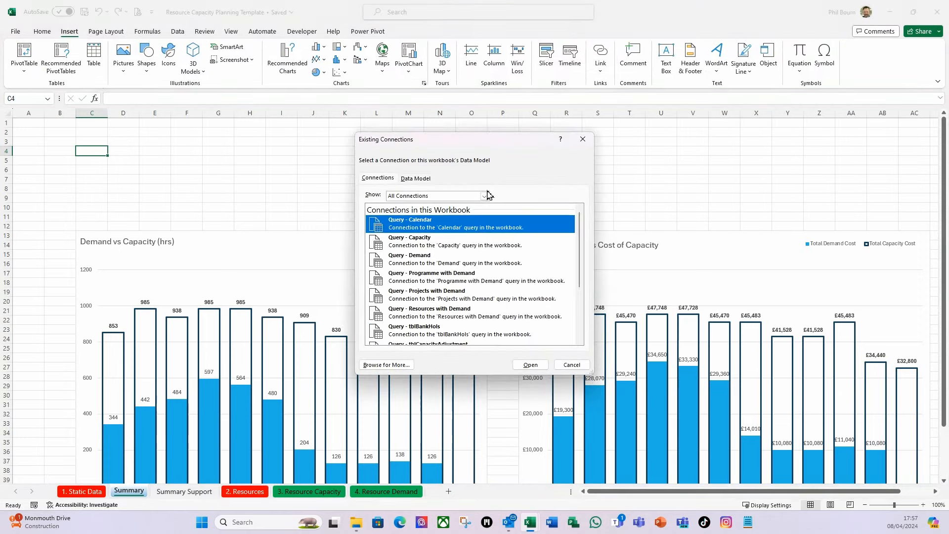
{"action": "left_click", "coordinate": [413, 181]}
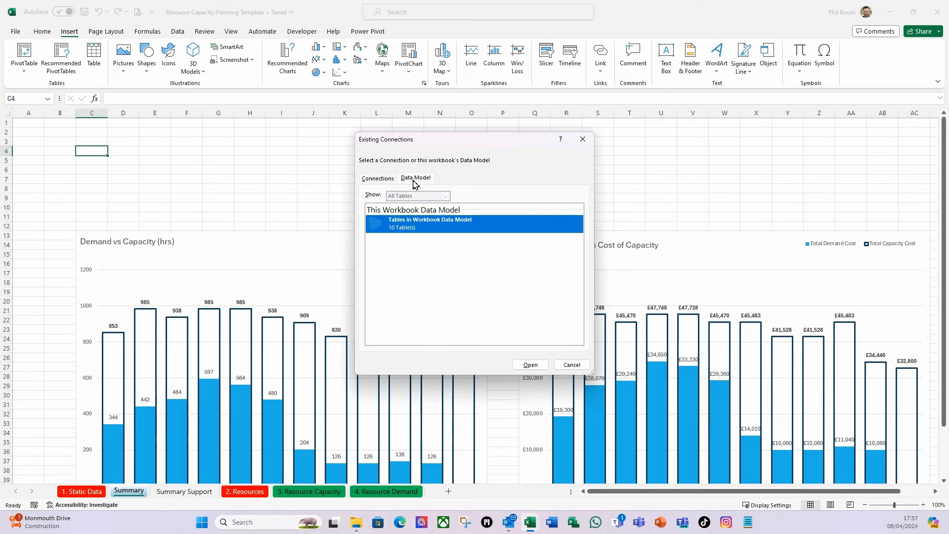
{"action": "double_click", "coordinate": [404, 227]}
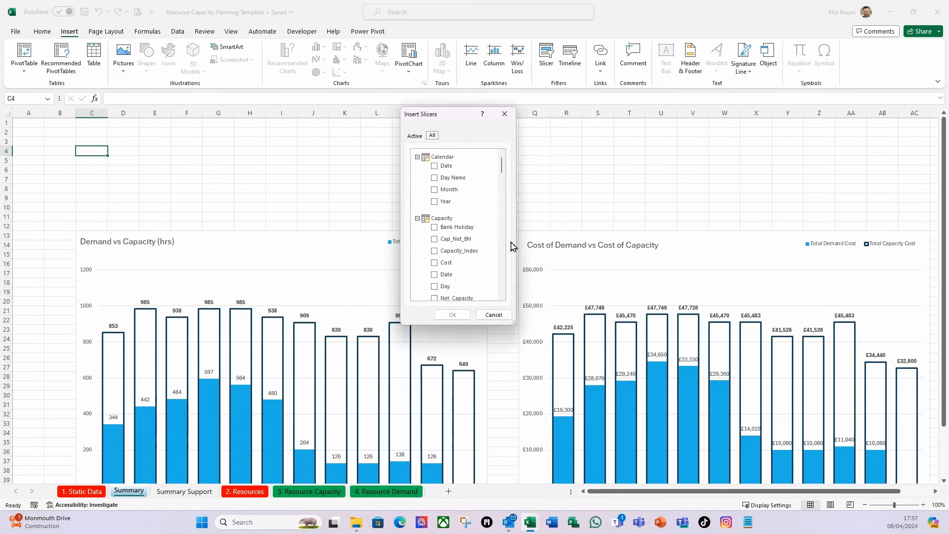
- Insert a slicer for the Skill Set field of the tblResources table
{"action": "scroll", "coordinate": [471, 227], "scroll_direction": "down", "scroll_amount": 3}
{"action": "scroll", "coordinate": [469, 229], "scroll_direction": "up", "scroll_amount": 1}
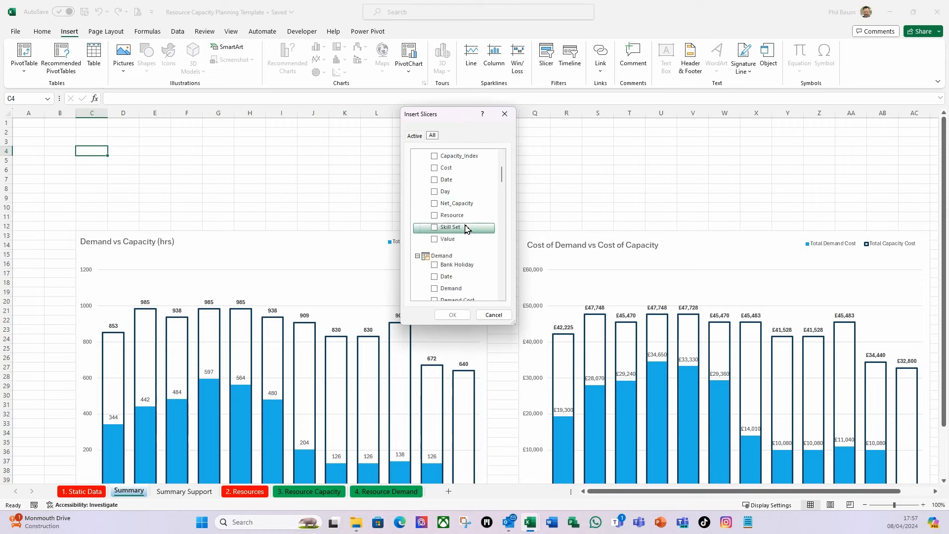
{"action": "scroll", "coordinate": [466, 229], "scroll_direction": "down", "scroll_amount": 6}
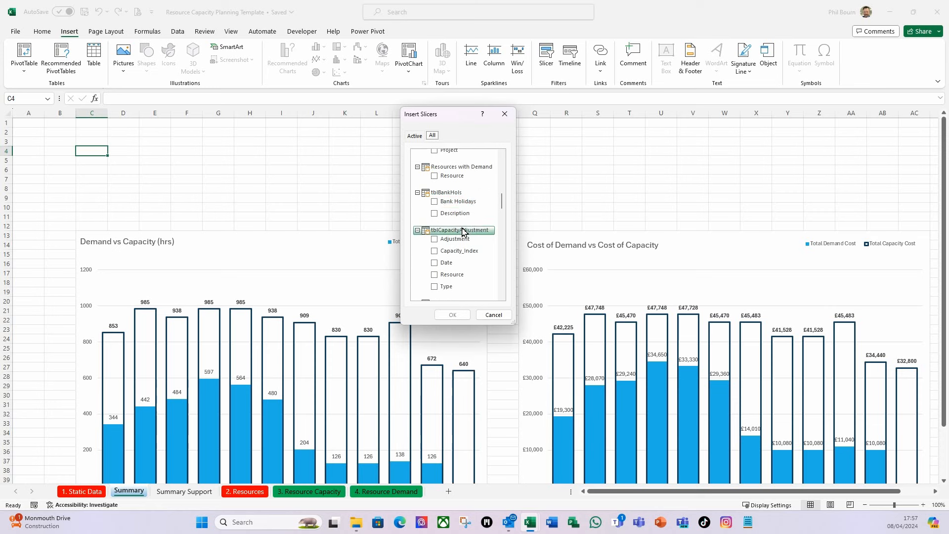
{"action": "scroll", "coordinate": [467, 229], "scroll_direction": "down", "scroll_amount": 2}
{"action": "scroll", "coordinate": [470, 277], "scroll_direction": "down", "scroll_amount": 3}
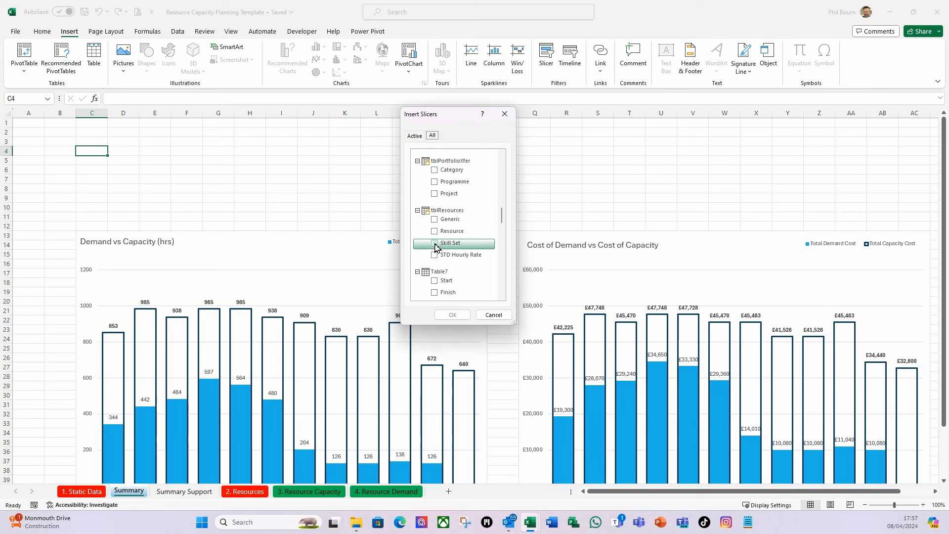
{"action": "left_click", "coordinate": [434, 243]}
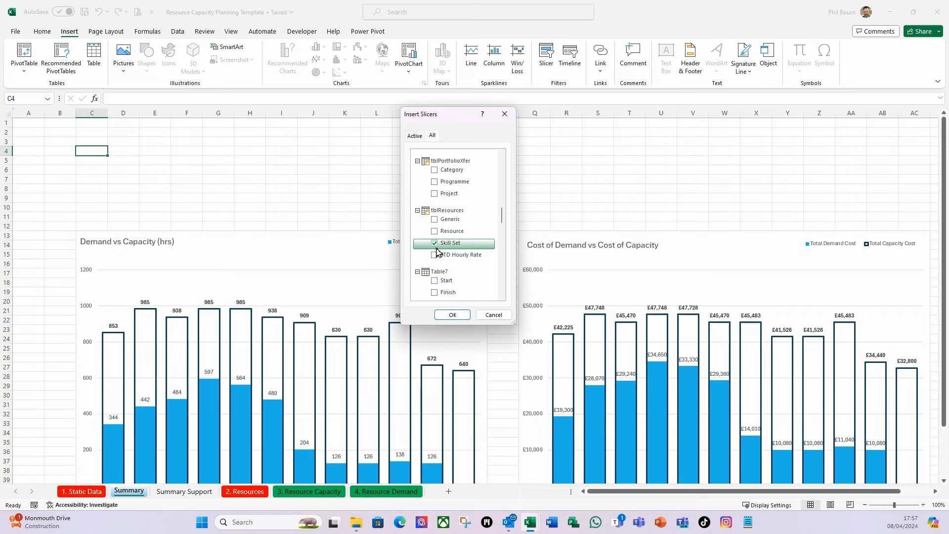
{"action": "left_click", "coordinate": [454, 315]}
- Fit the Skill Set slicer above the "Demand vs Capacity (hrs)" chart at about 5.2 cm high and apply a solid blue slicer style
{"action": "left_click_drag", "start_coordinate": [487, 247], "coordinate": [145, 139]}
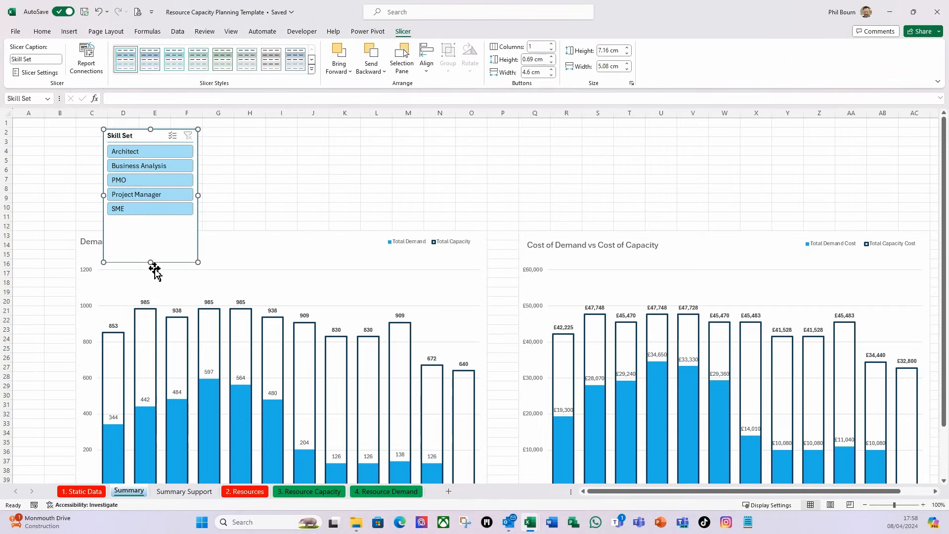
{"action": "left_click_drag", "start_coordinate": [152, 258], "coordinate": [150, 225]}
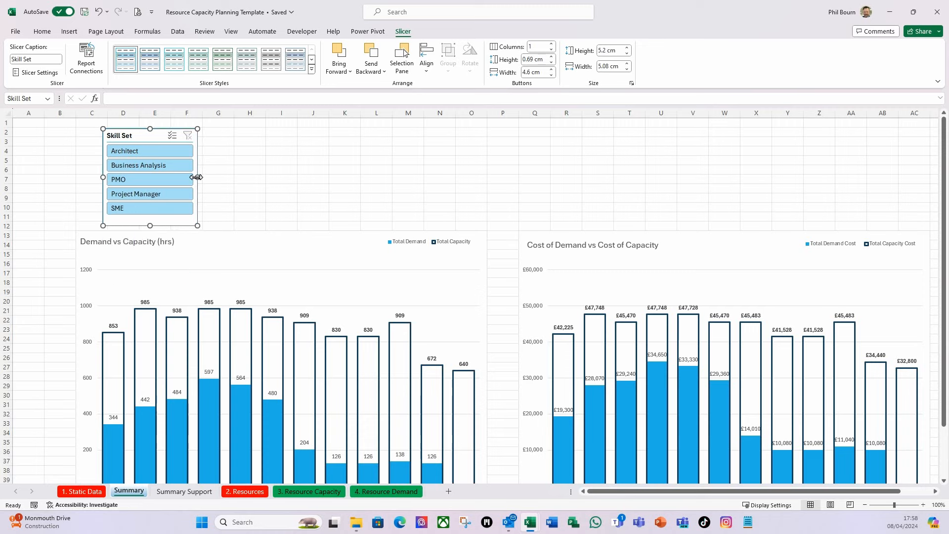
{"action": "left_click", "coordinate": [312, 61]}
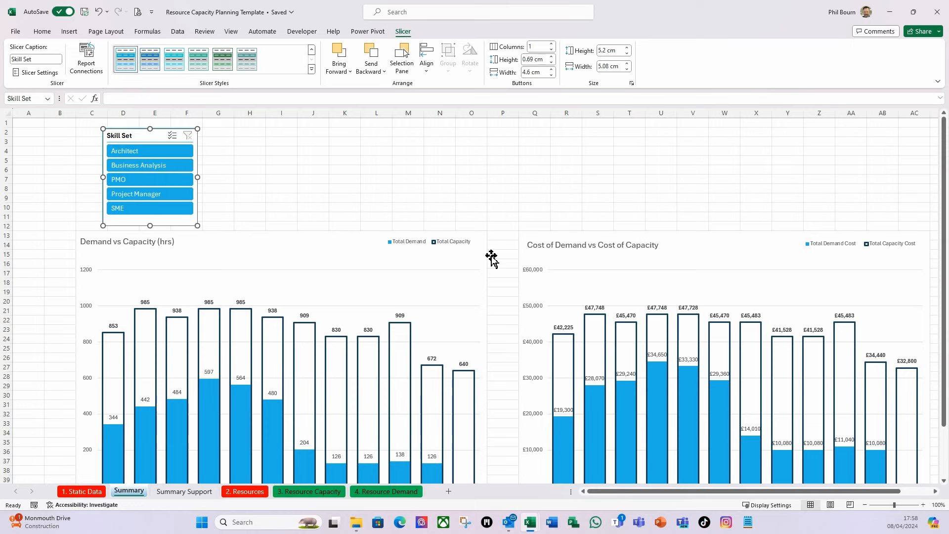
- Connect the Skill Set slicer to the PvtSumCostTotals, PvtSumDemandvsCapacity, PvtSumDemCostvsCapCost, PvtSumHRSTotals and PvtSumUtilization reports
{"action": "right_click", "coordinate": [146, 142]}
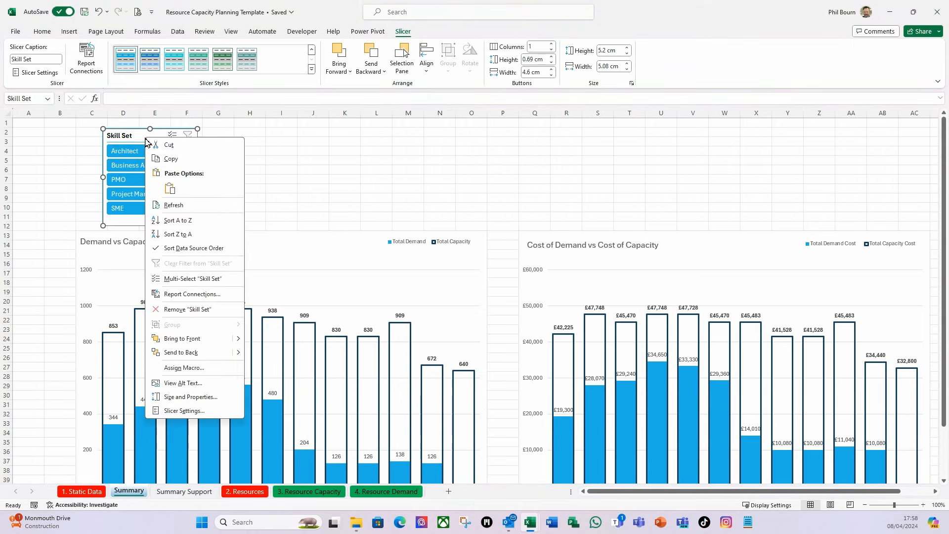
{"action": "left_click", "coordinate": [188, 294]}
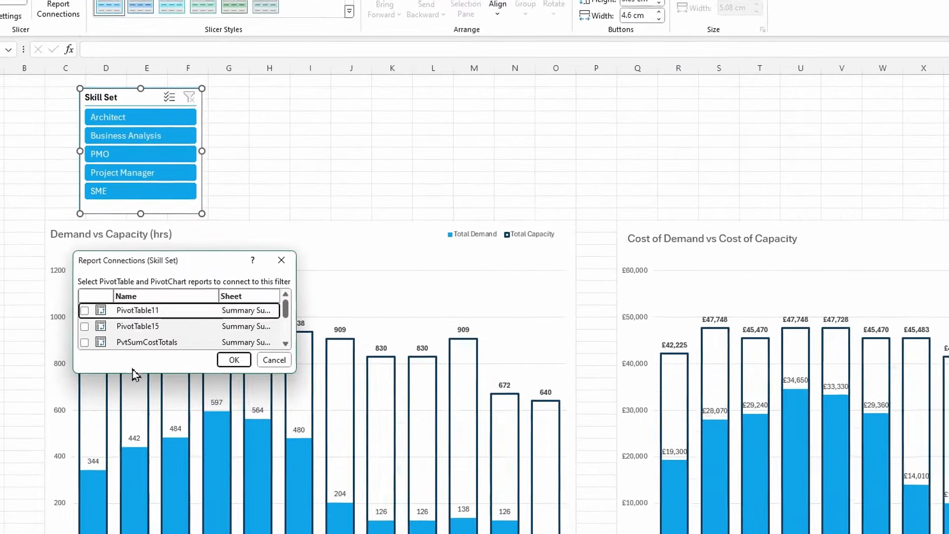
{"action": "scroll", "coordinate": [189, 341], "scroll_direction": "down", "scroll_amount": 1}
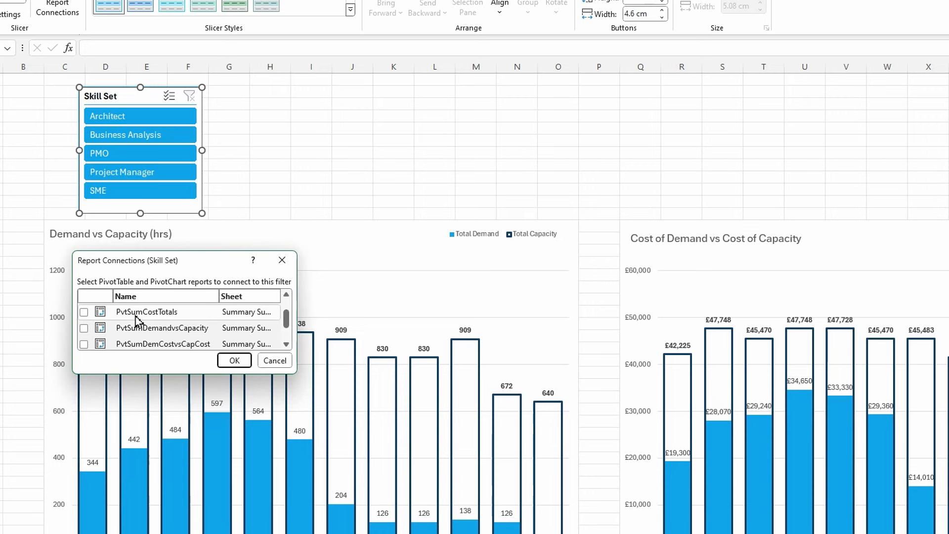
{"action": "left_click", "coordinate": [84, 314]}
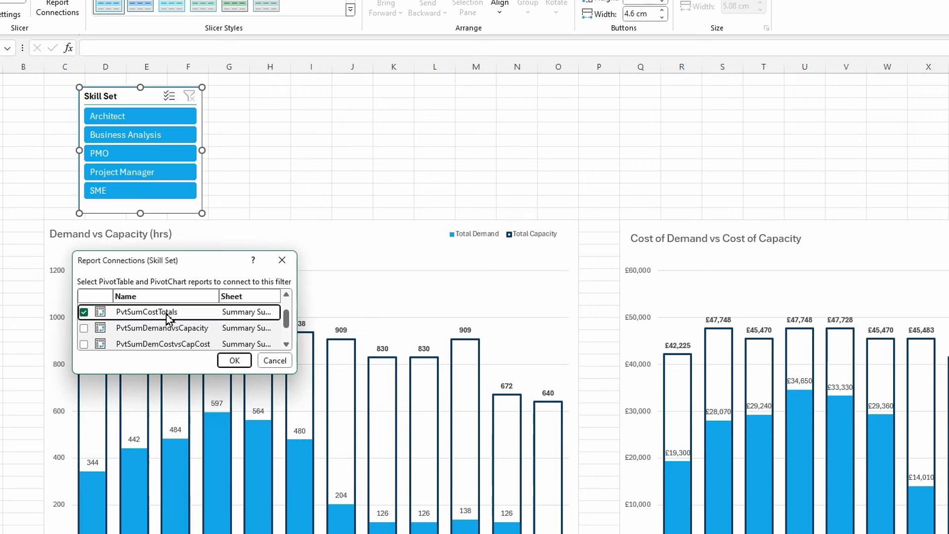
{"action": "left_click", "coordinate": [83, 330]}
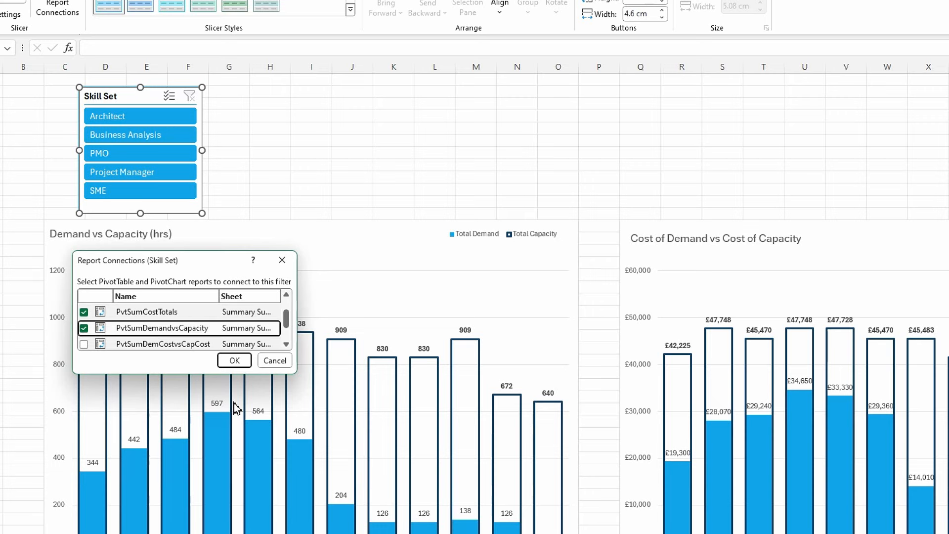
{"action": "left_click", "coordinate": [84, 343]}
{"action": "scroll", "coordinate": [200, 316], "scroll_direction": "down", "scroll_amount": 1}
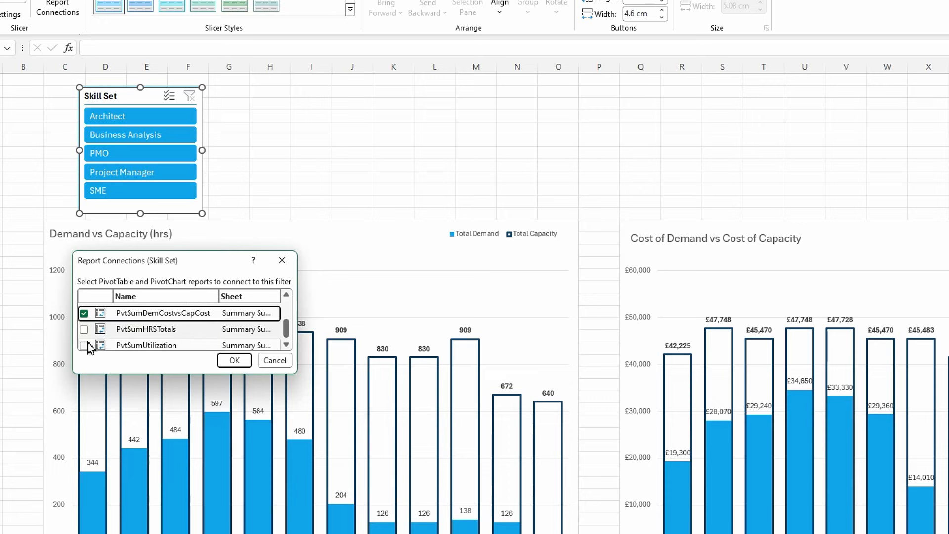
{"action": "left_click", "coordinate": [83, 329]}
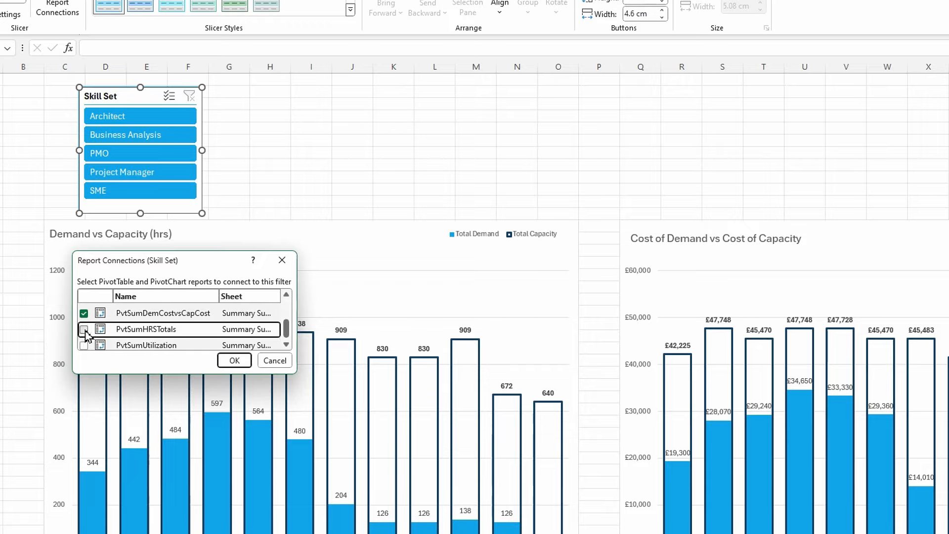
{"action": "left_click", "coordinate": [84, 346]}
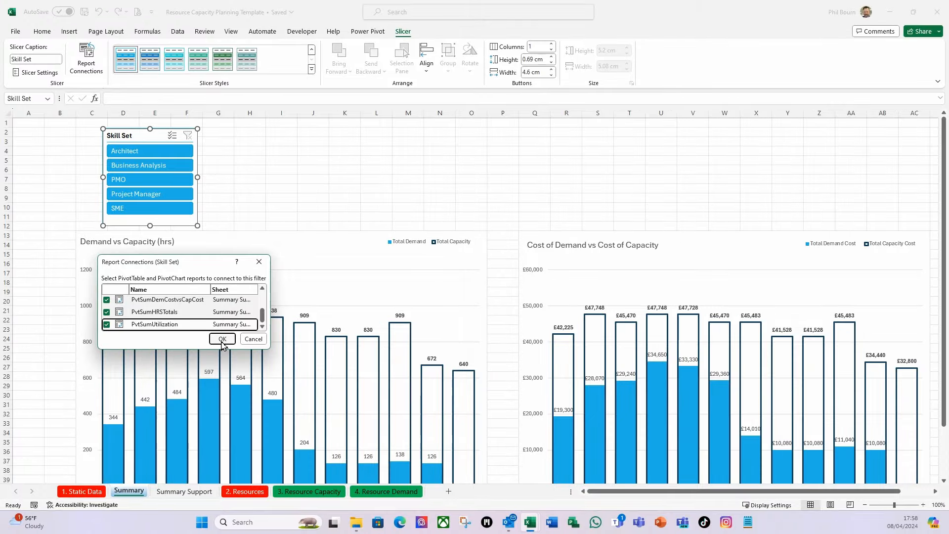
{"action": "left_click", "coordinate": [222, 340]}
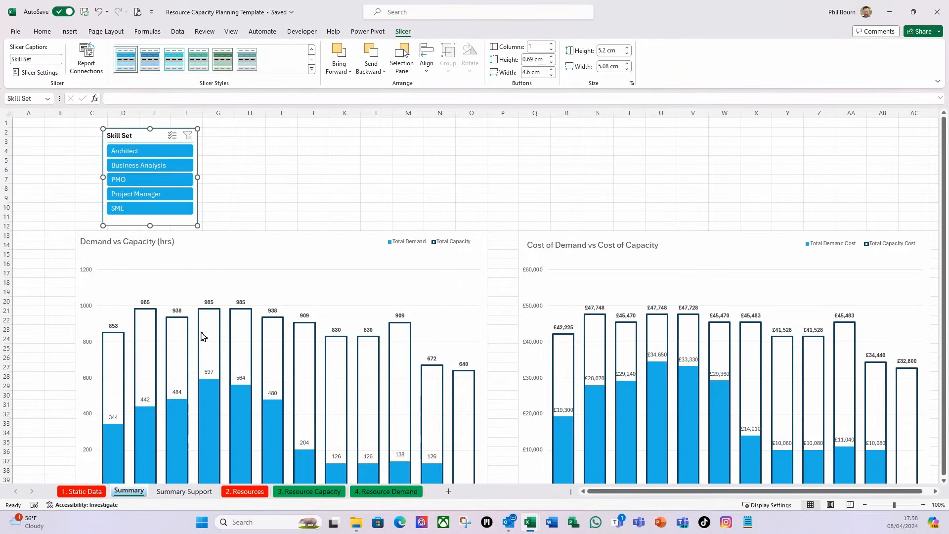
- Test the Skill Set slicer by filtering both charts to Architect, switching to PMO, and clearing the filter
{"action": "left_click", "coordinate": [142, 155]}
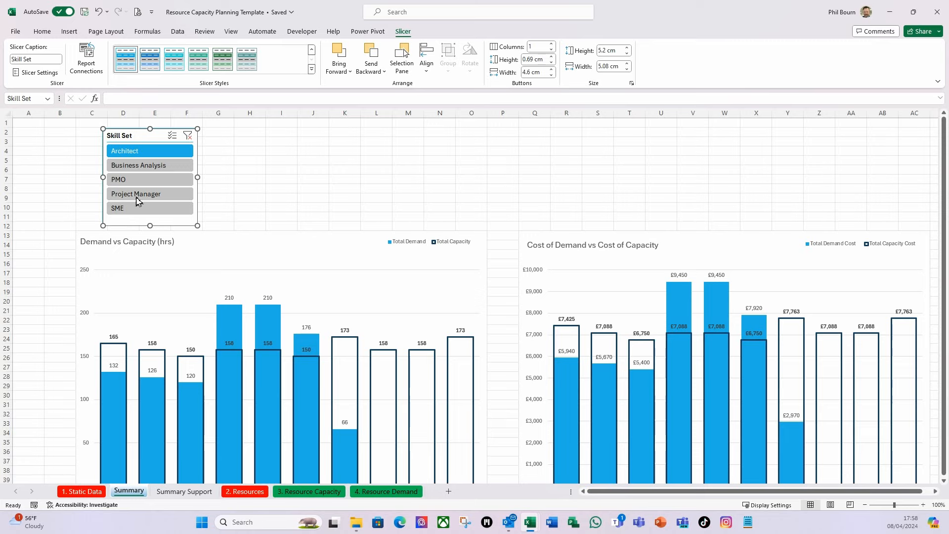
{"action": "left_click", "coordinate": [150, 181]}
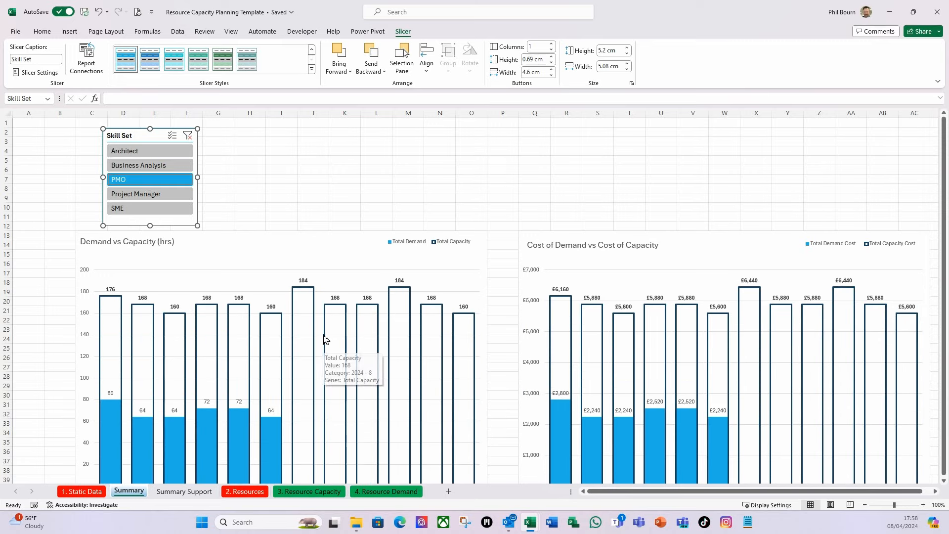
{"action": "left_click", "coordinate": [189, 143]}
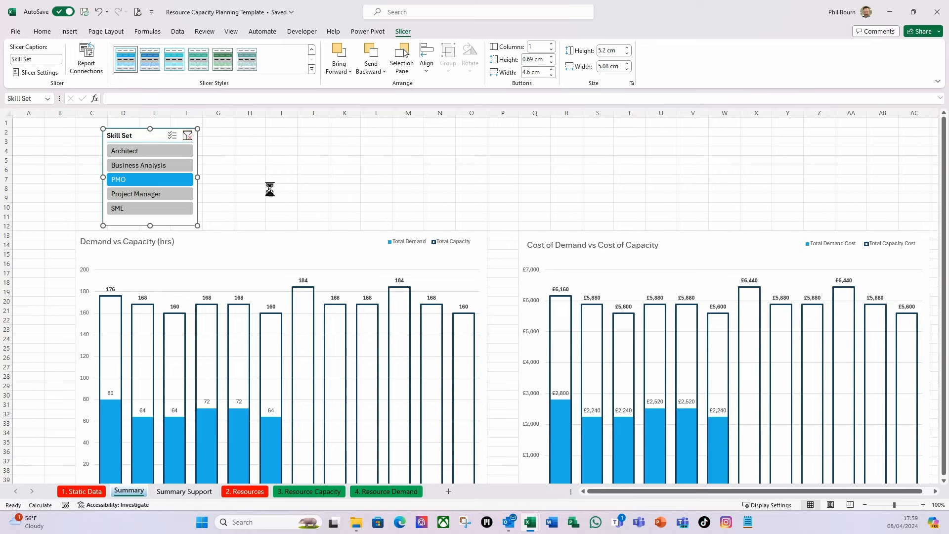